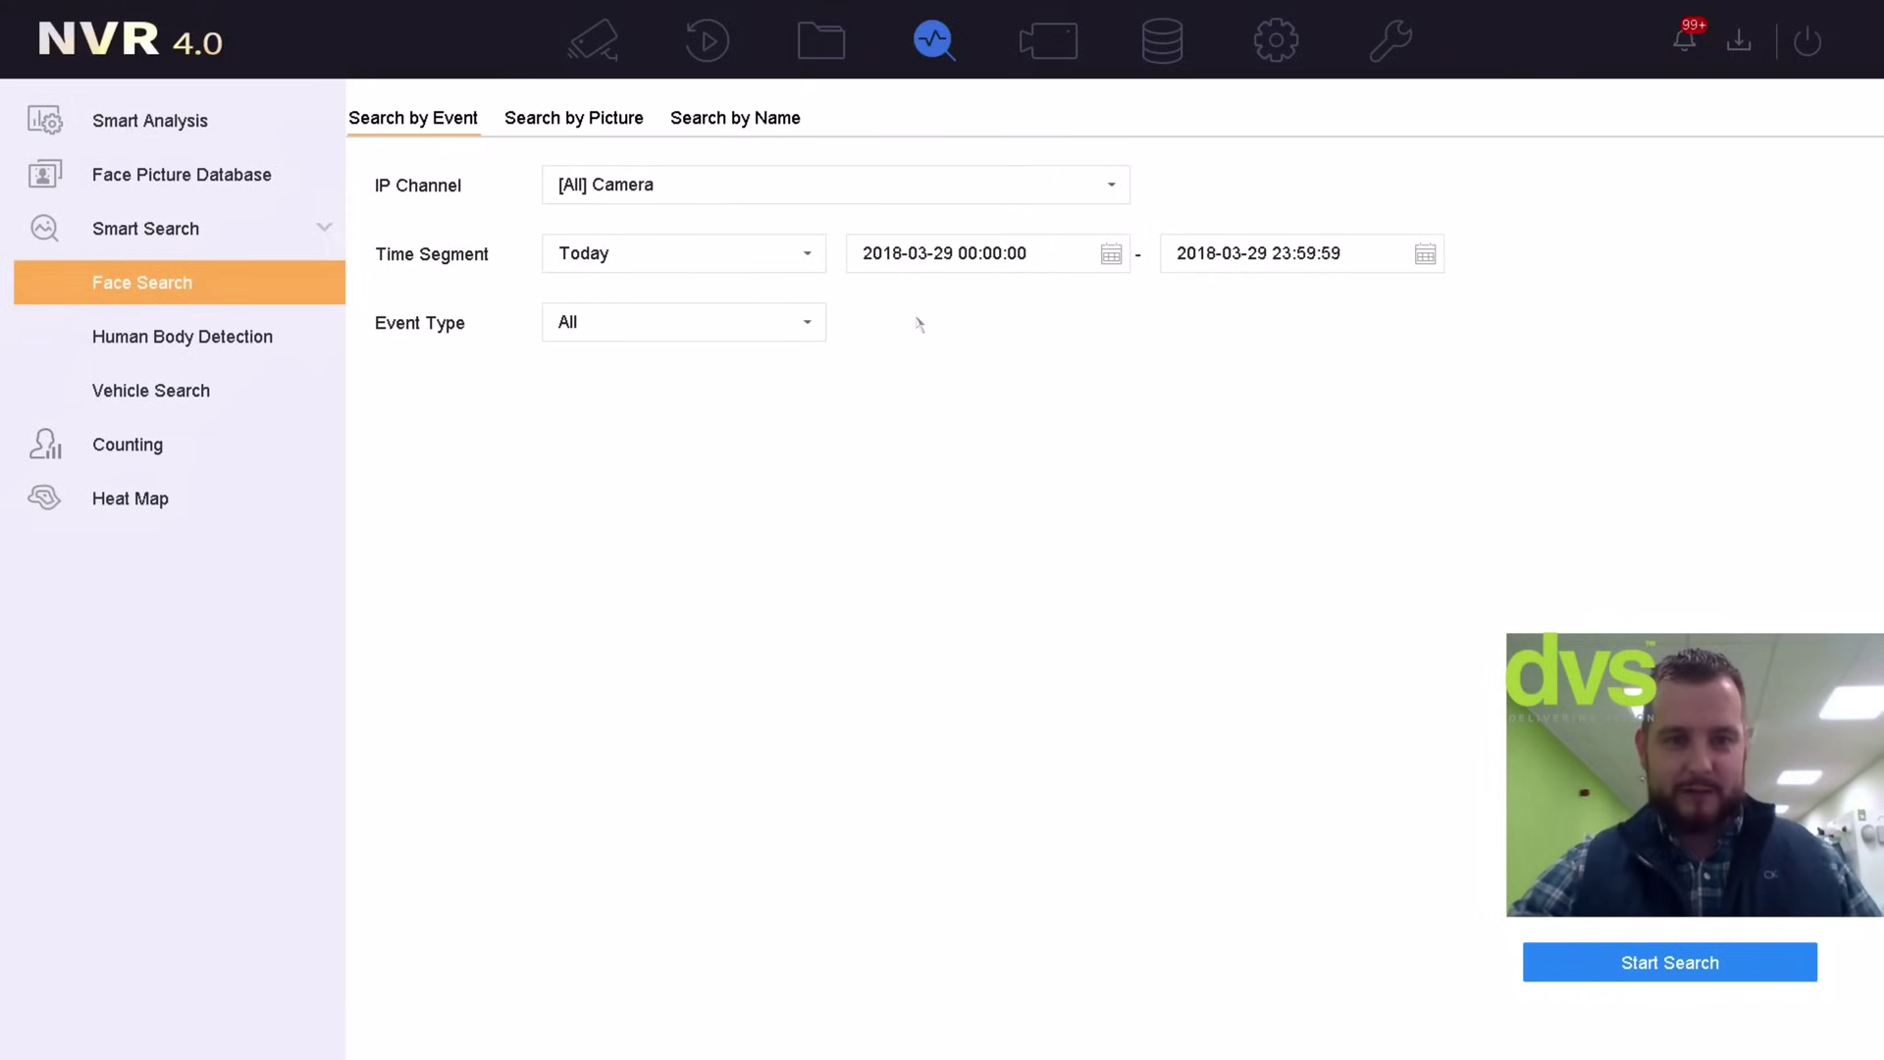
Run the event-based face search for today on all cameras and play the video clip of the second captured face
click(1619, 969)
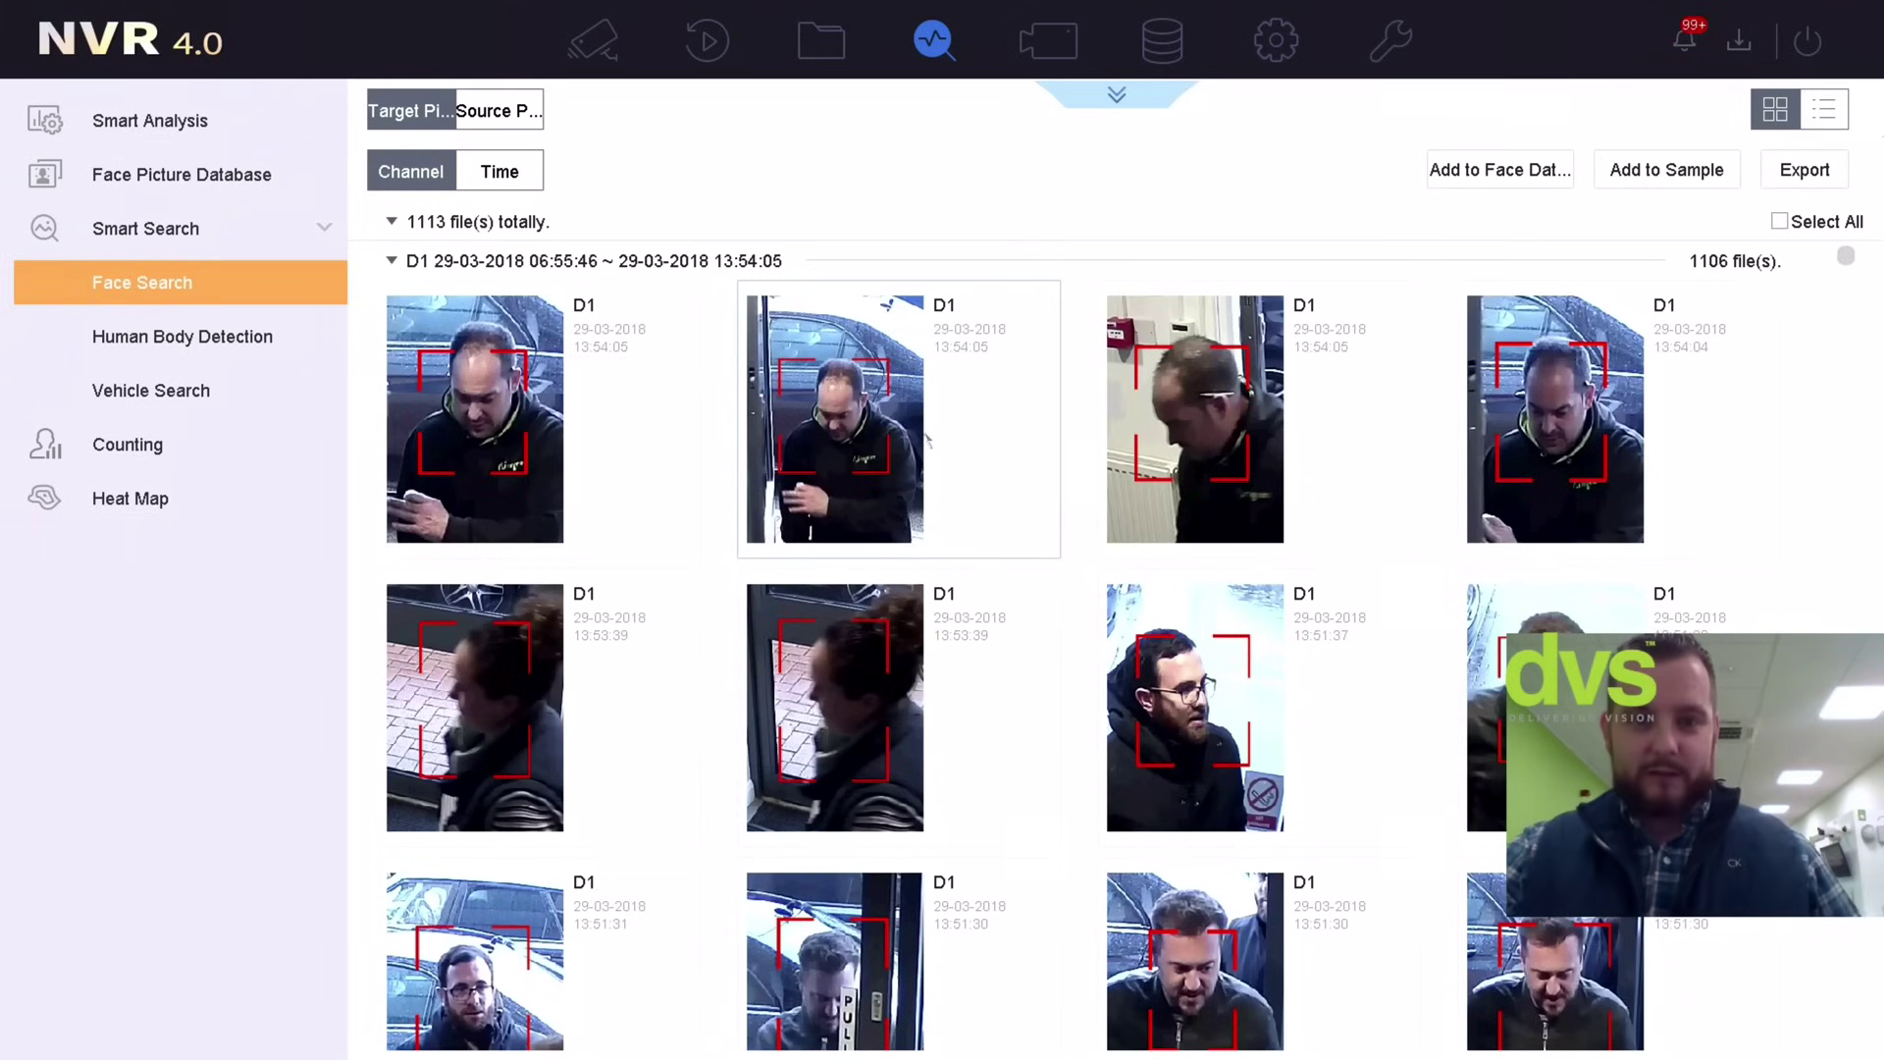
double_click(870, 431)
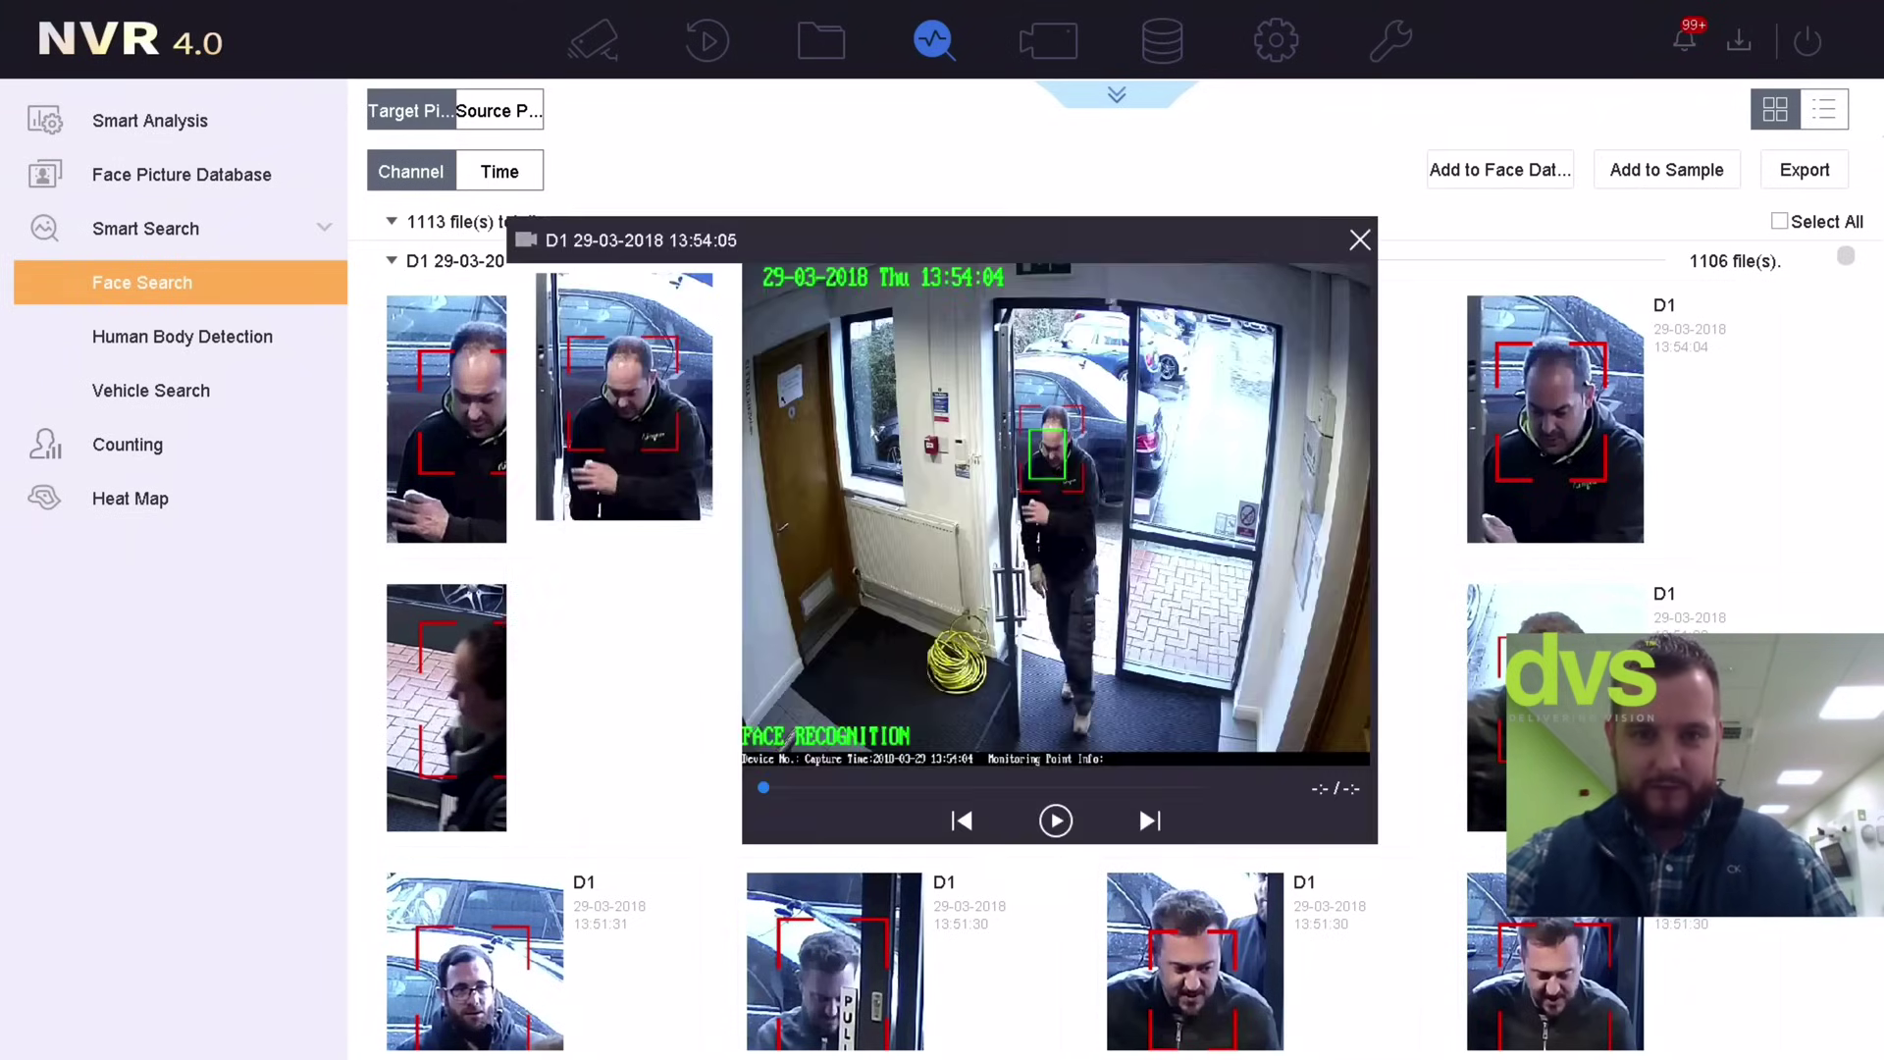
click(1055, 820)
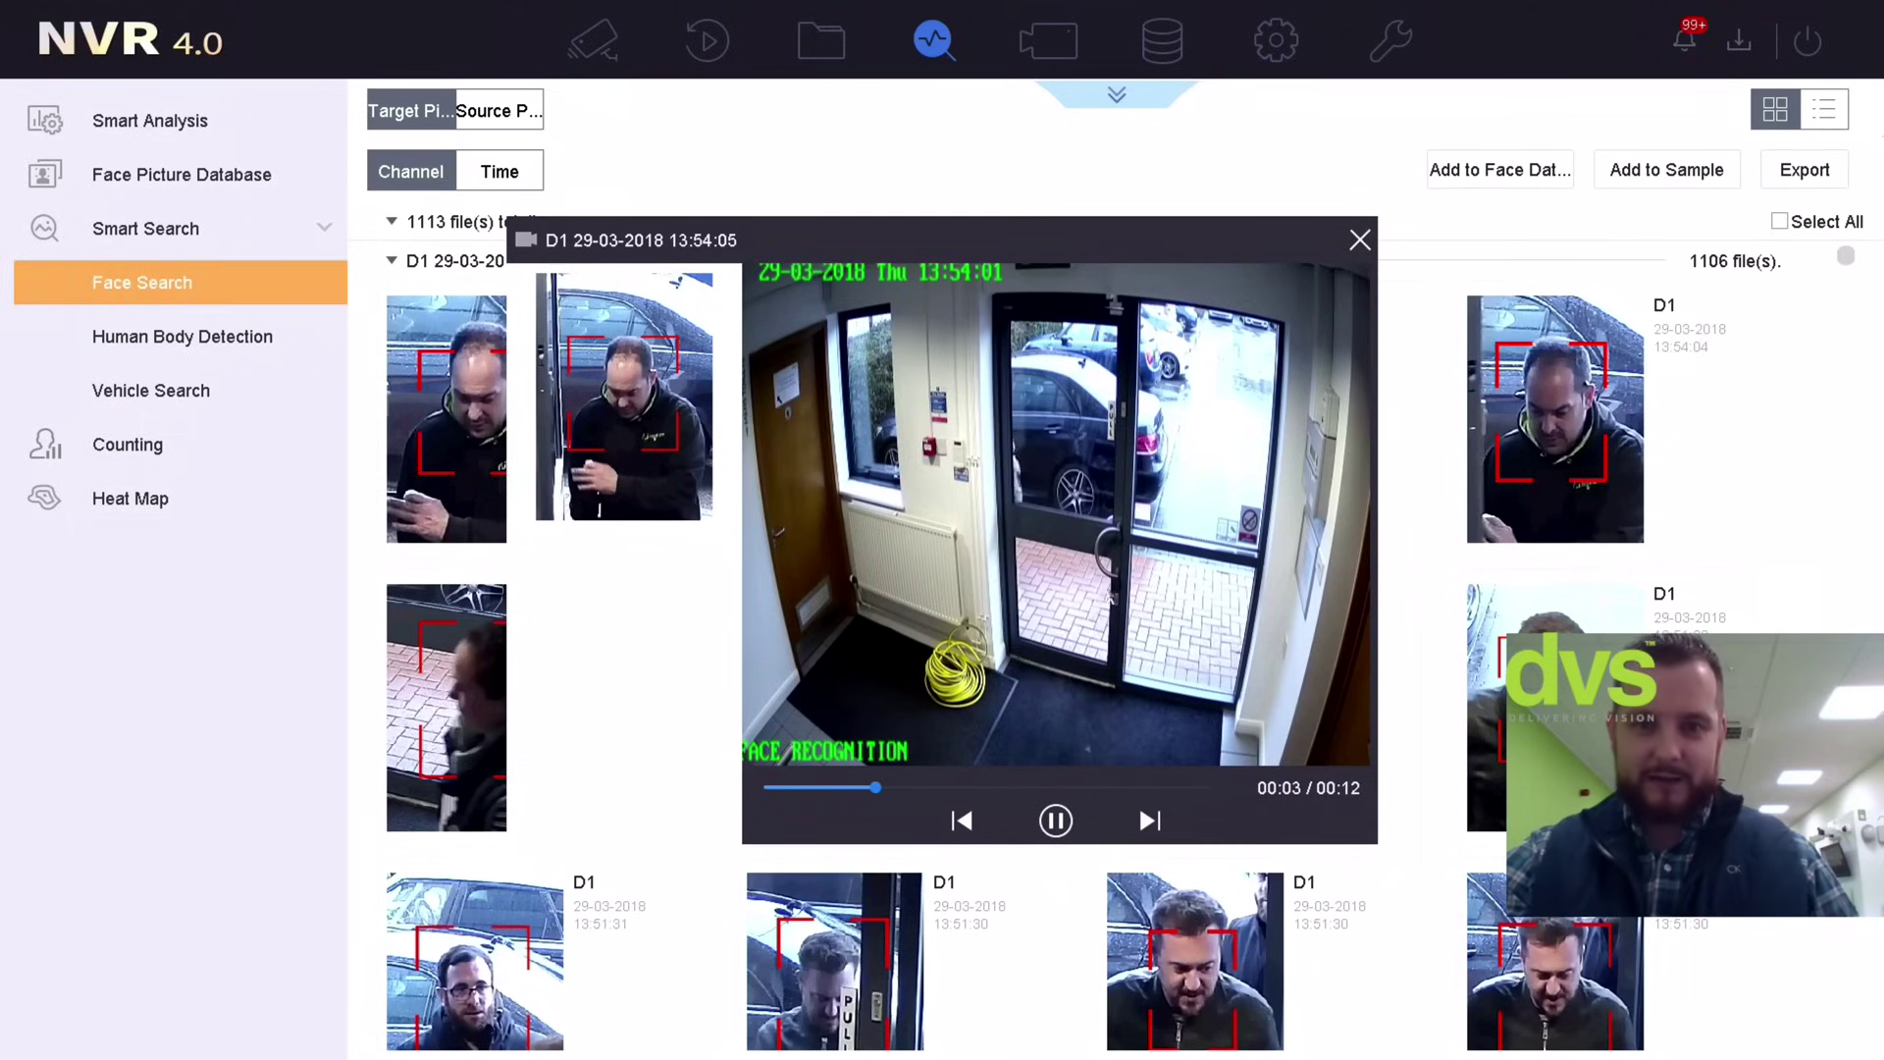
click(1359, 241)
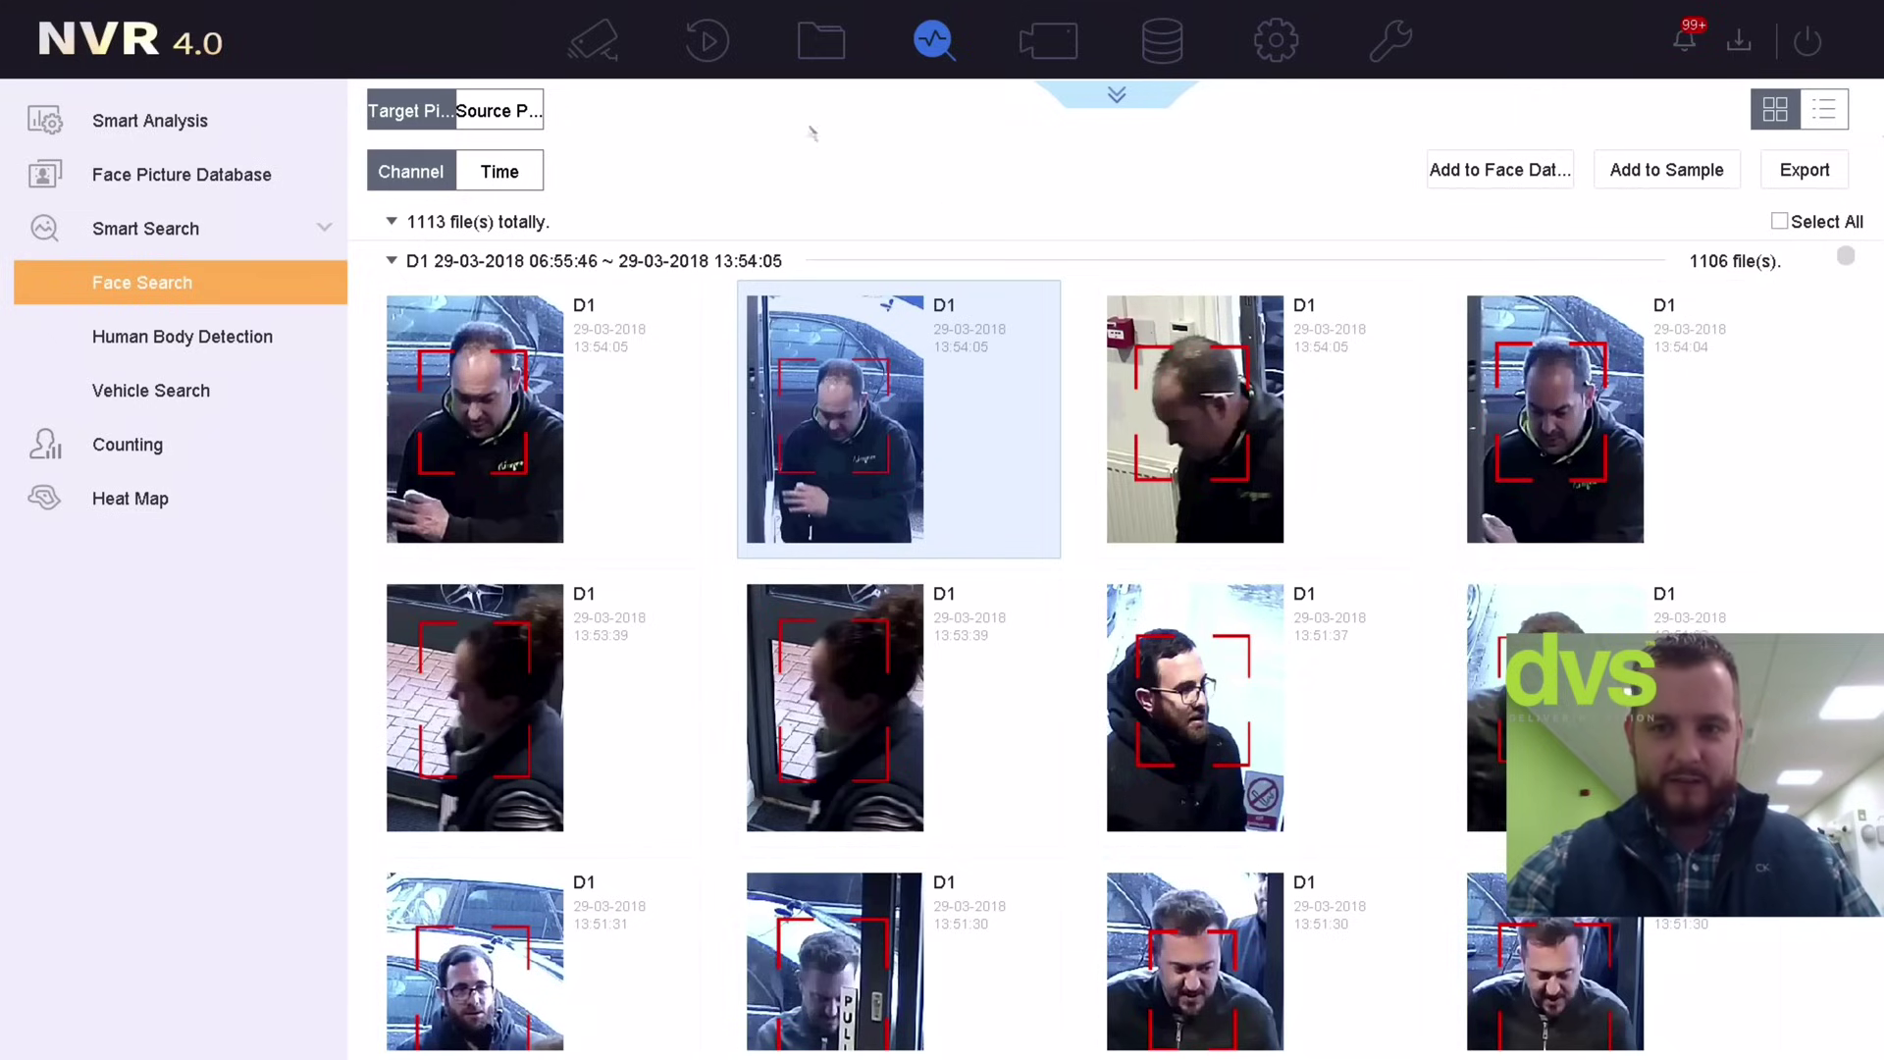
Show the results as source pictures and view the details of the second capture
click(496, 110)
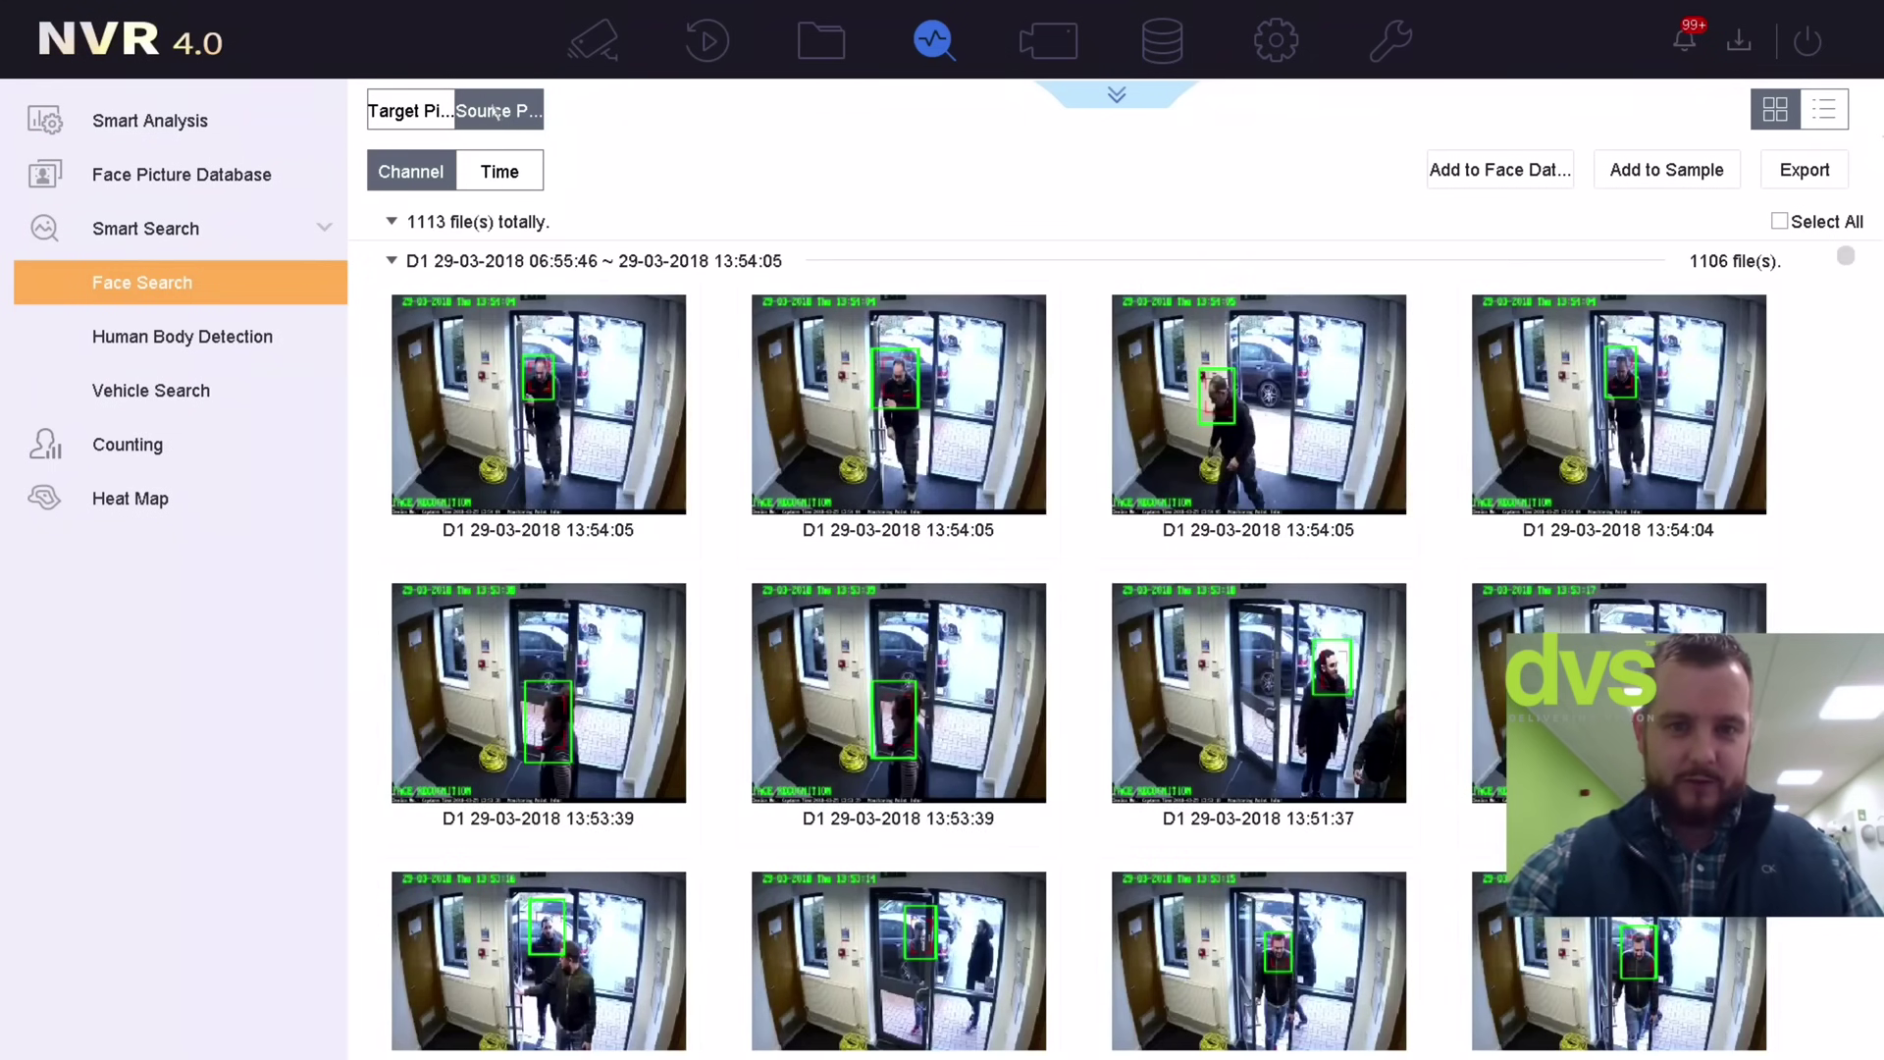
click(913, 398)
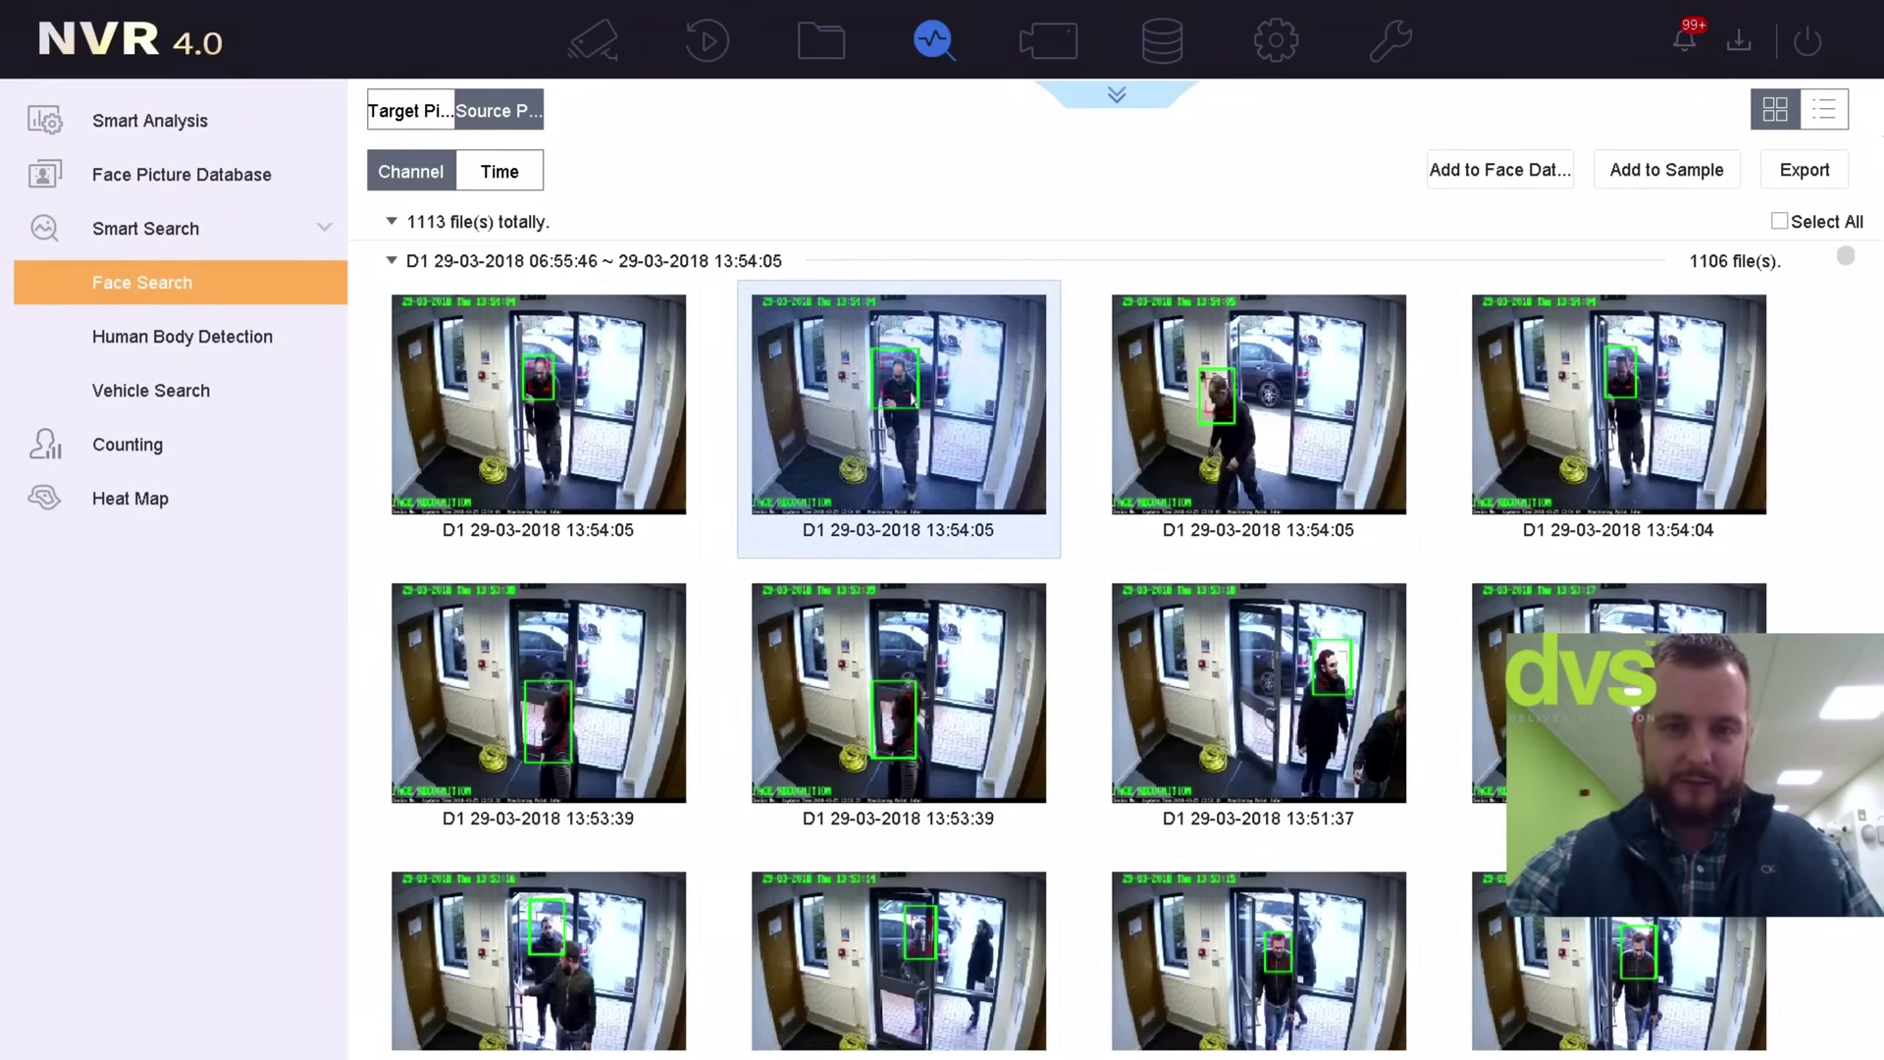
double_click(912, 397)
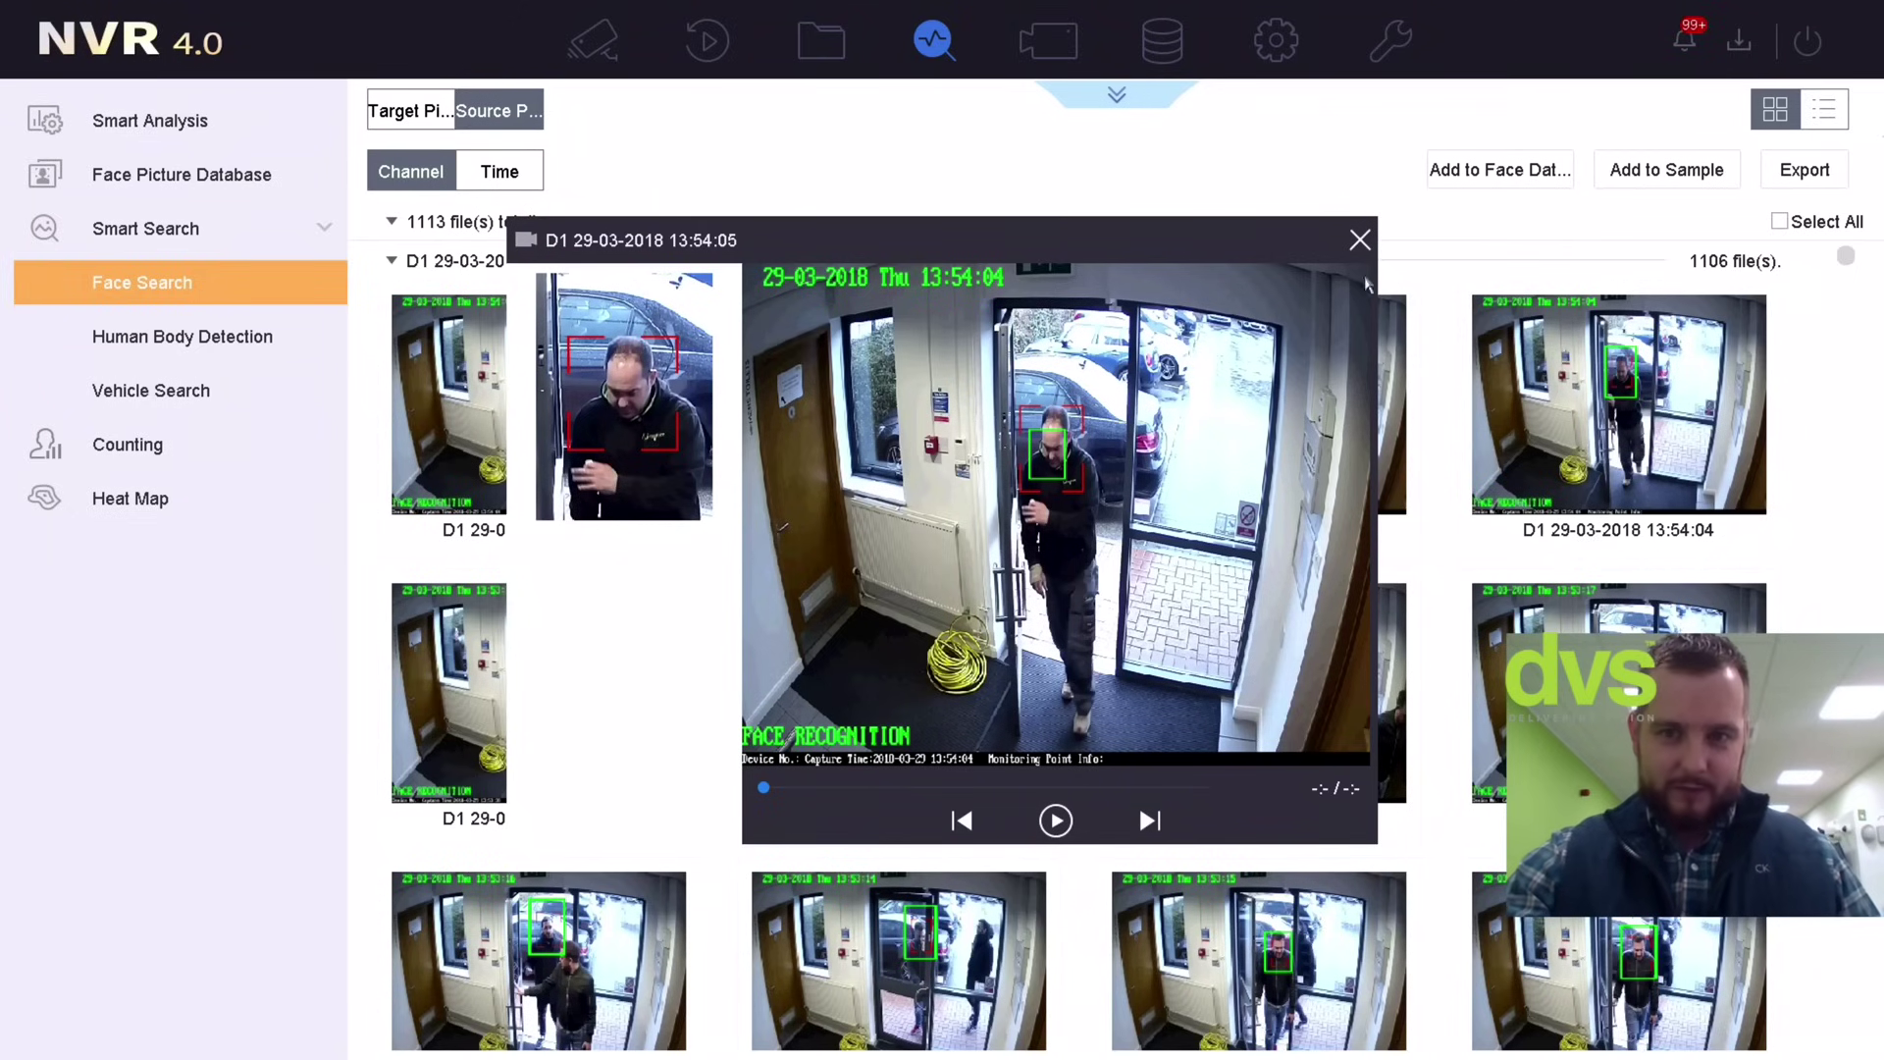
click(1359, 241)
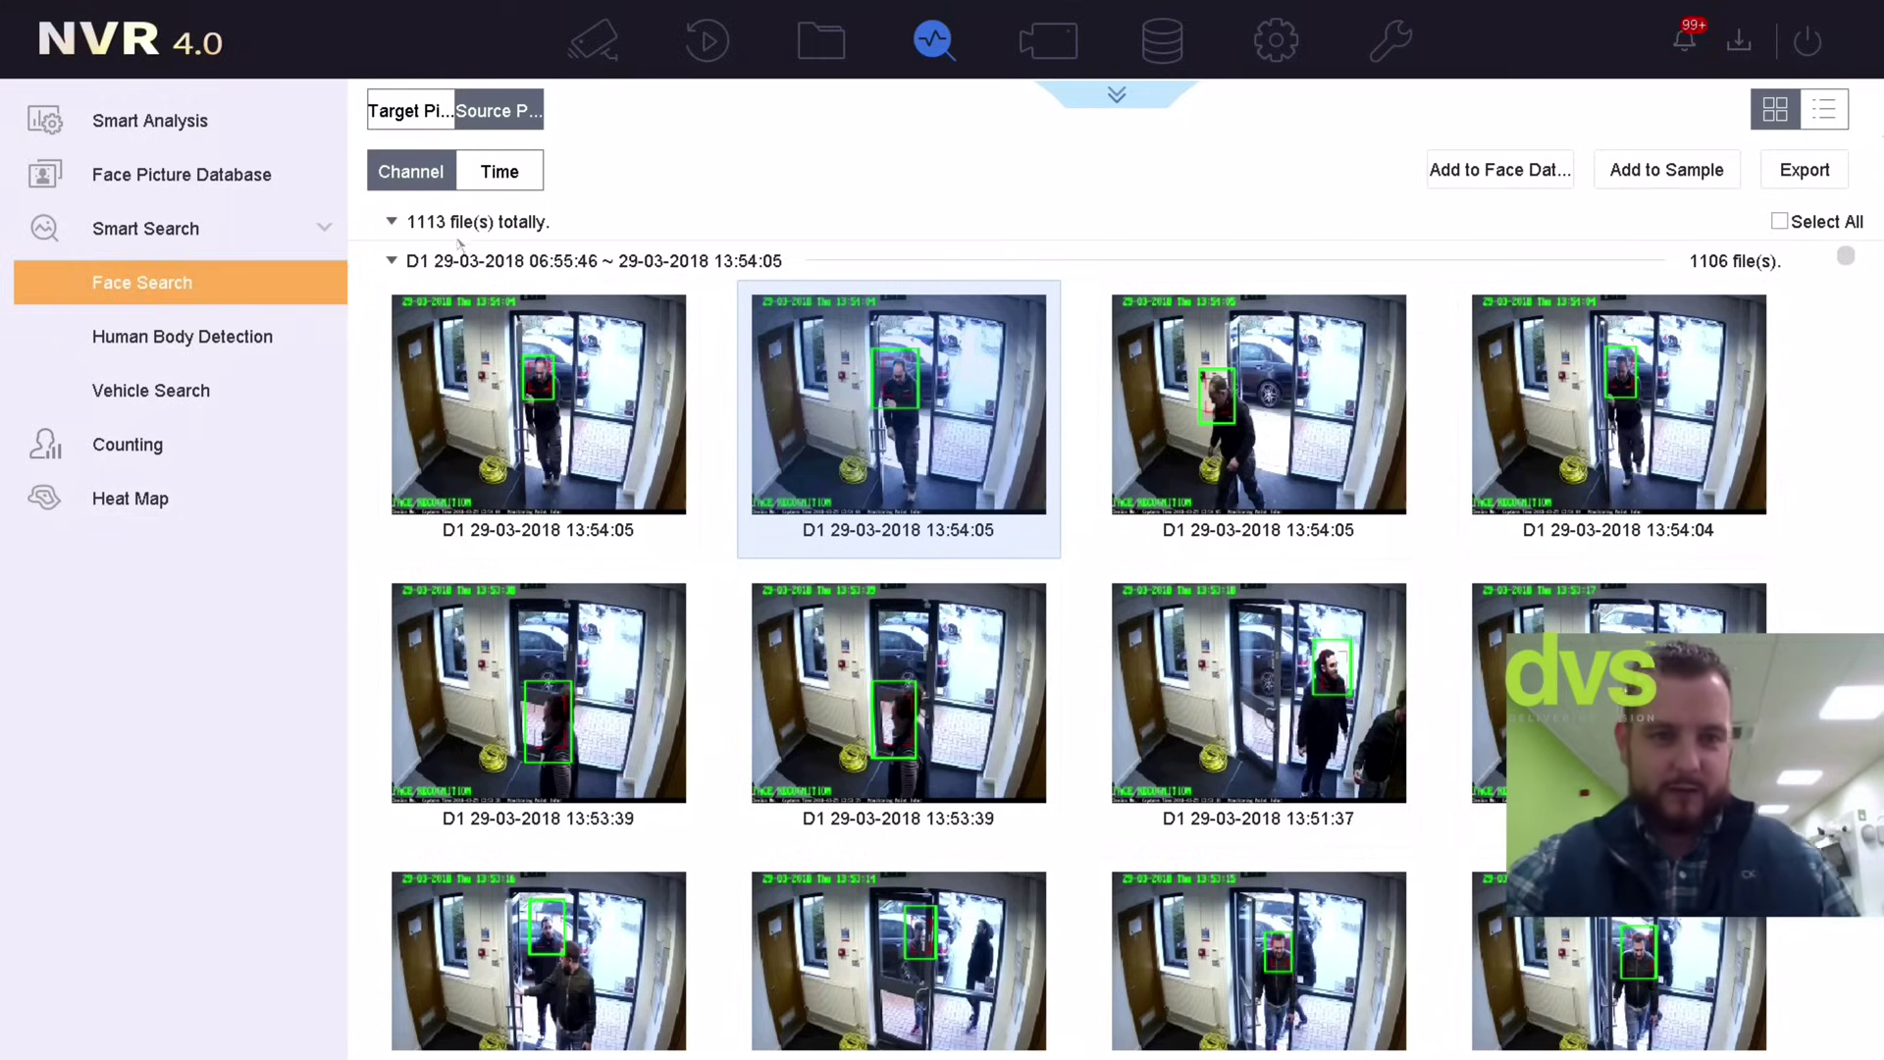
Return to the target pictures and start adding the first captured face to the face database
click(440, 114)
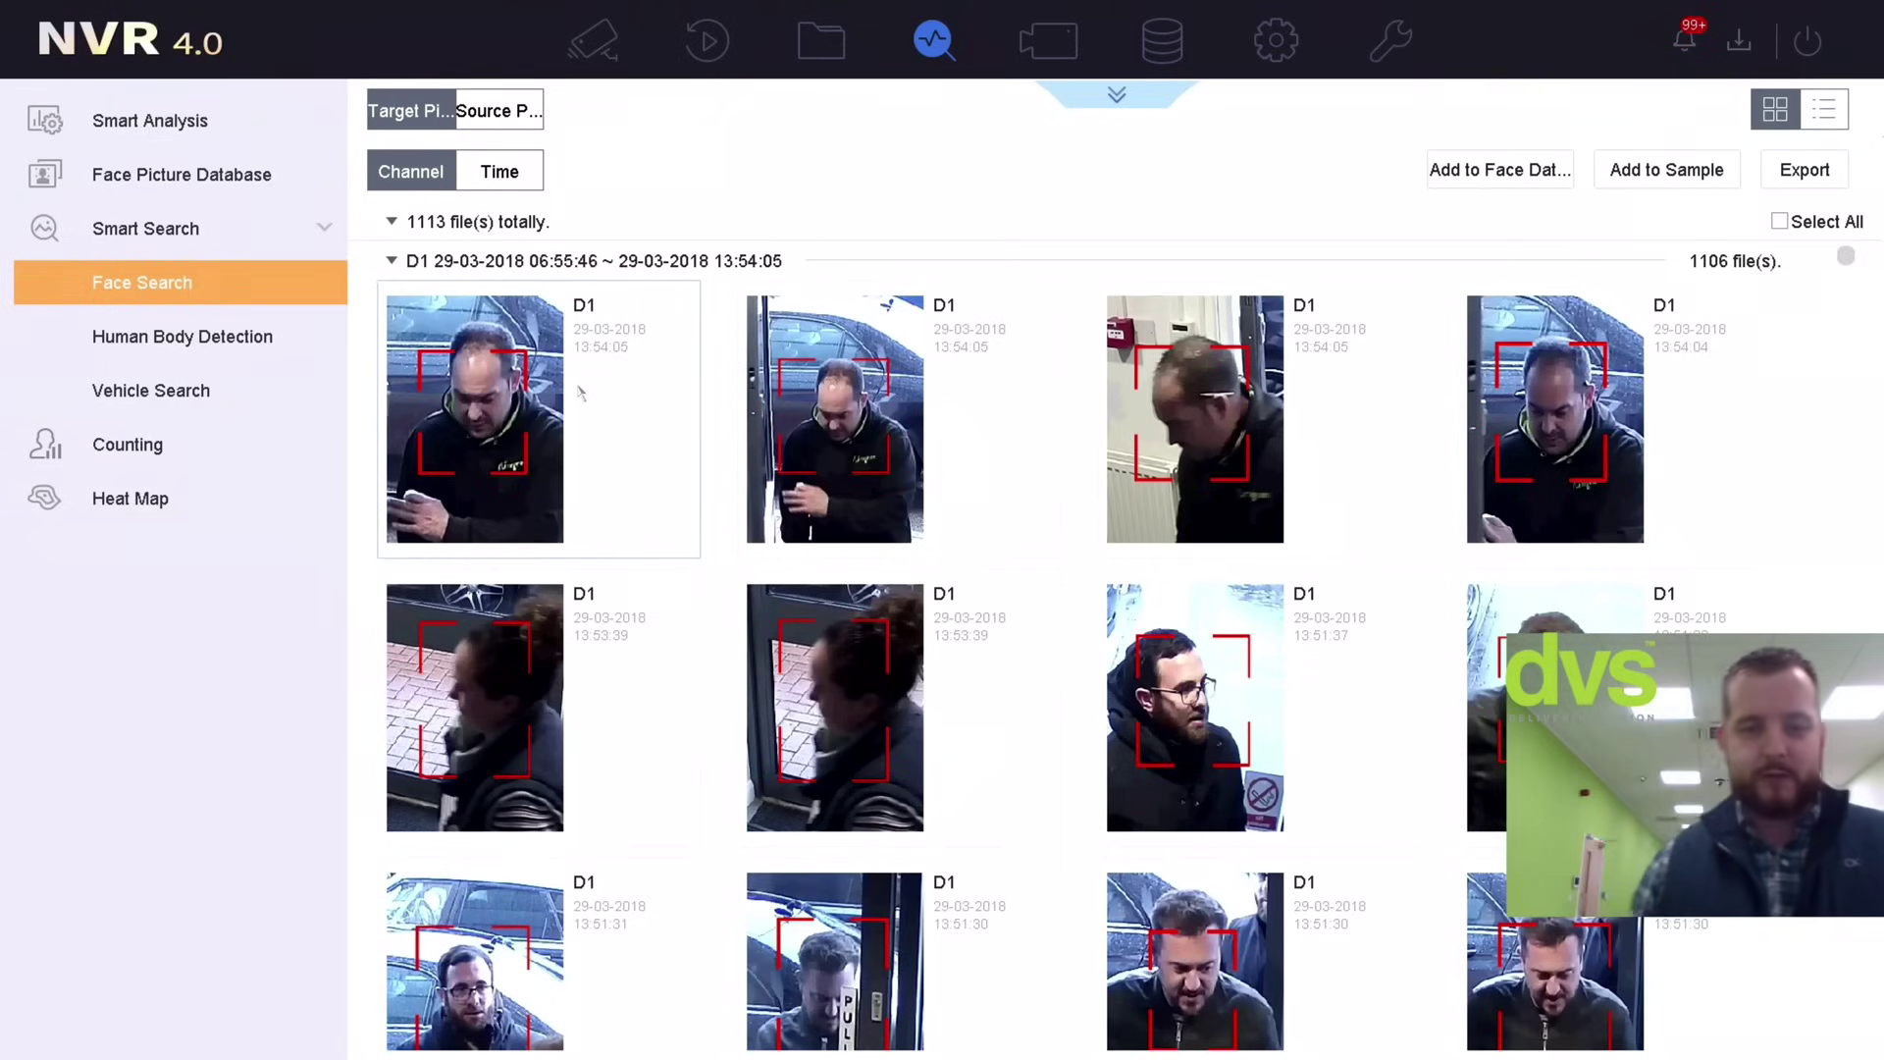
click(633, 411)
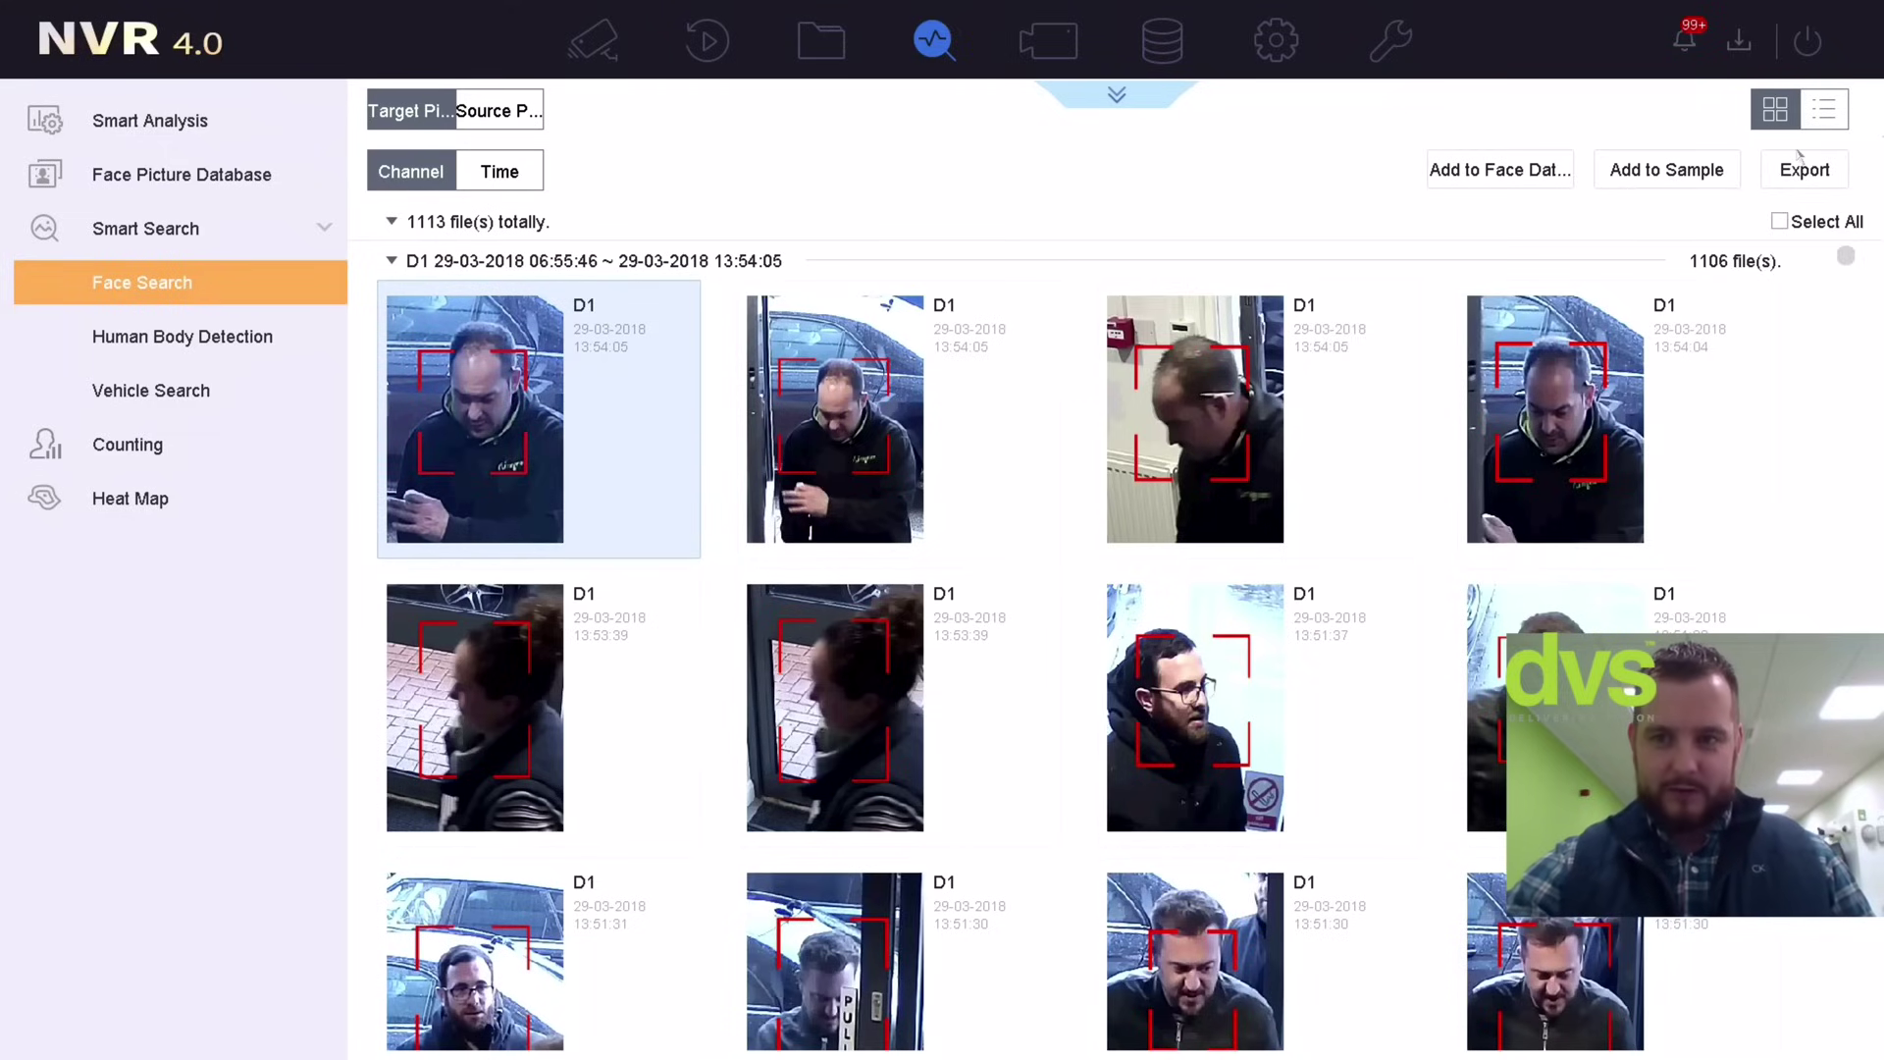
click(1514, 157)
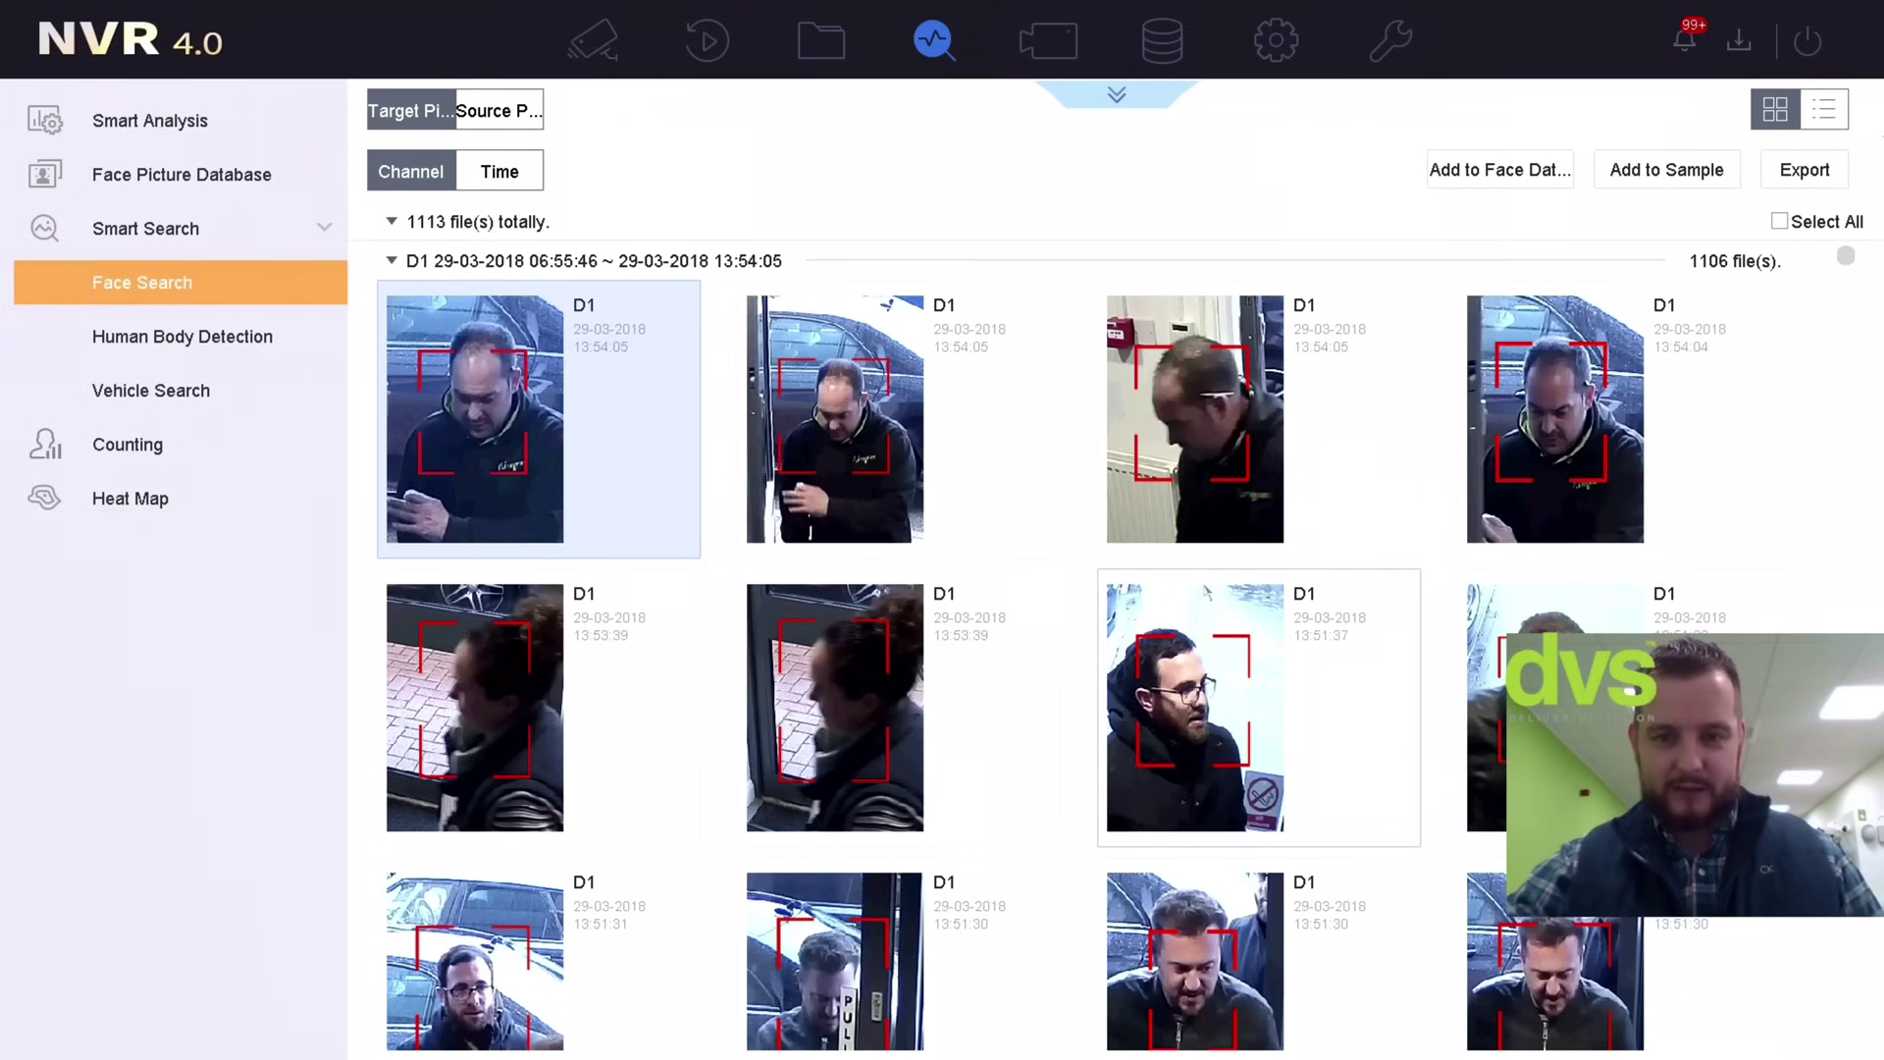
click(1210, 594)
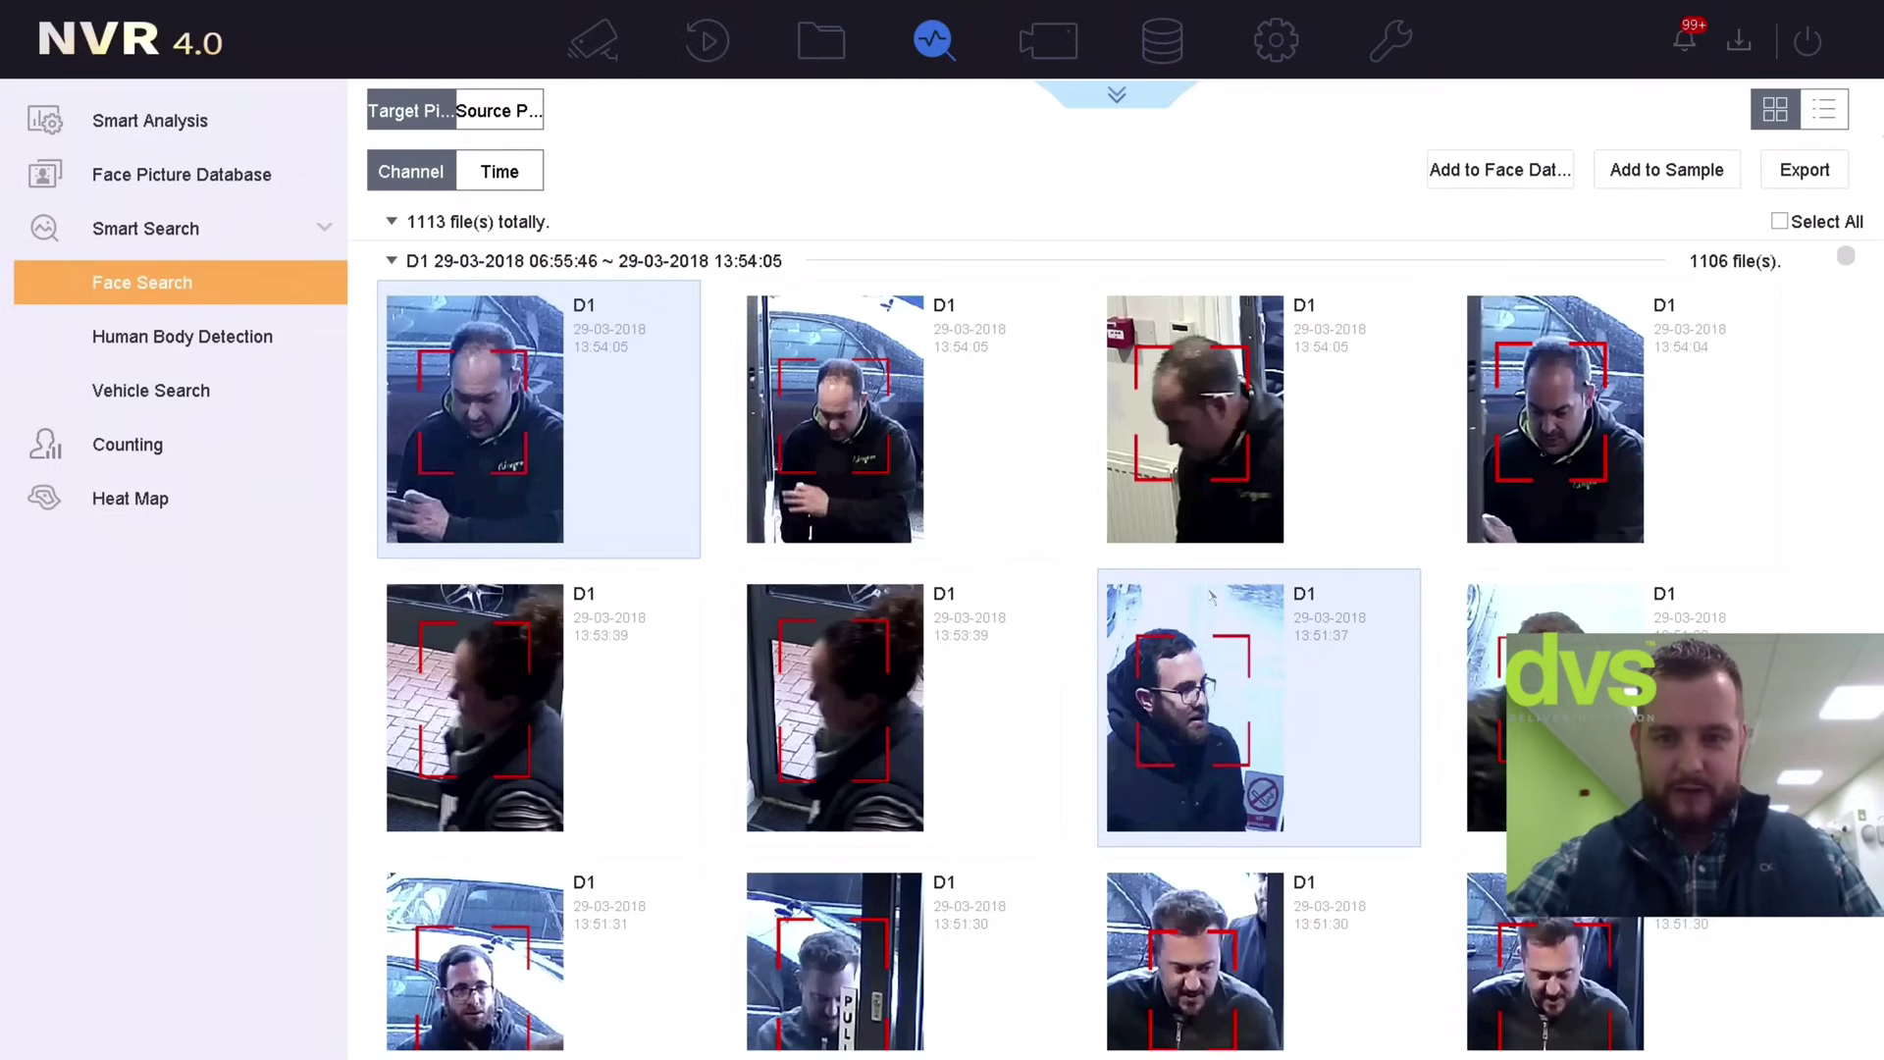
click(1497, 174)
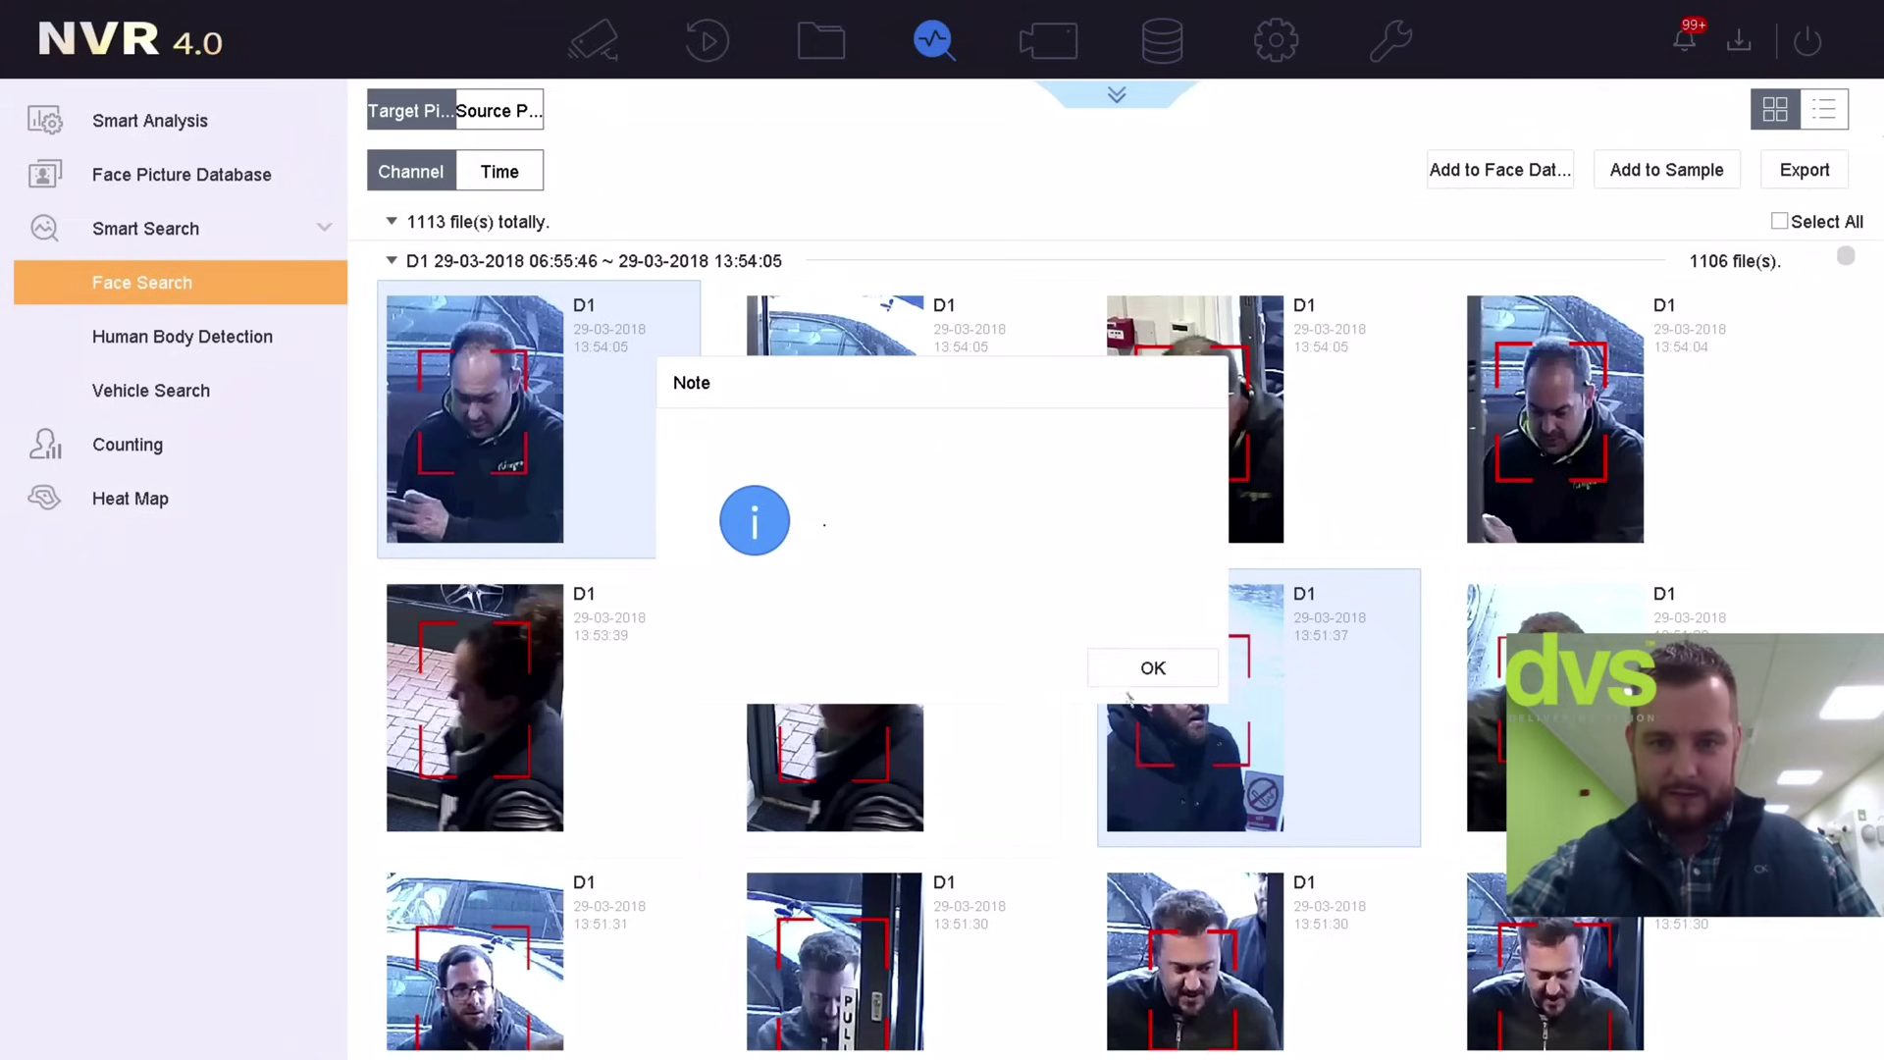
click(1173, 670)
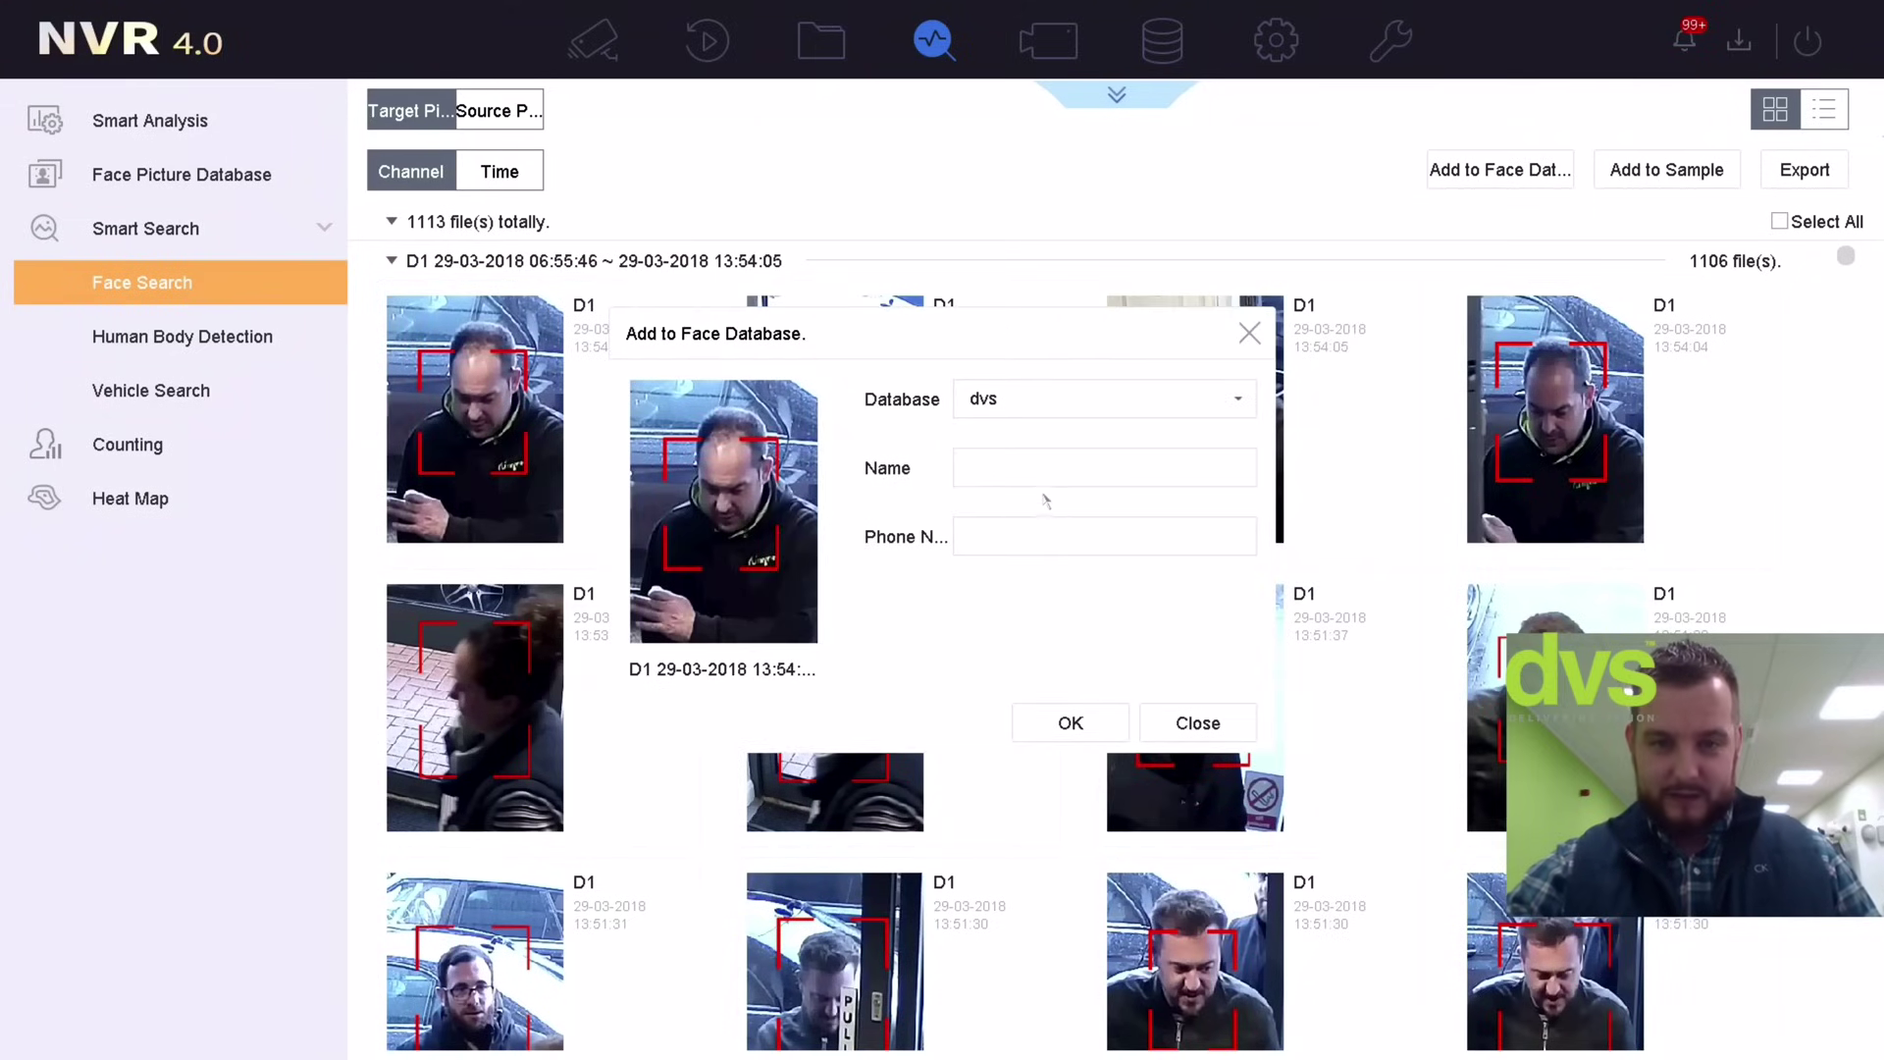
Enter the person's name for the captured face in the dvs database entry
right_click(1043, 465)
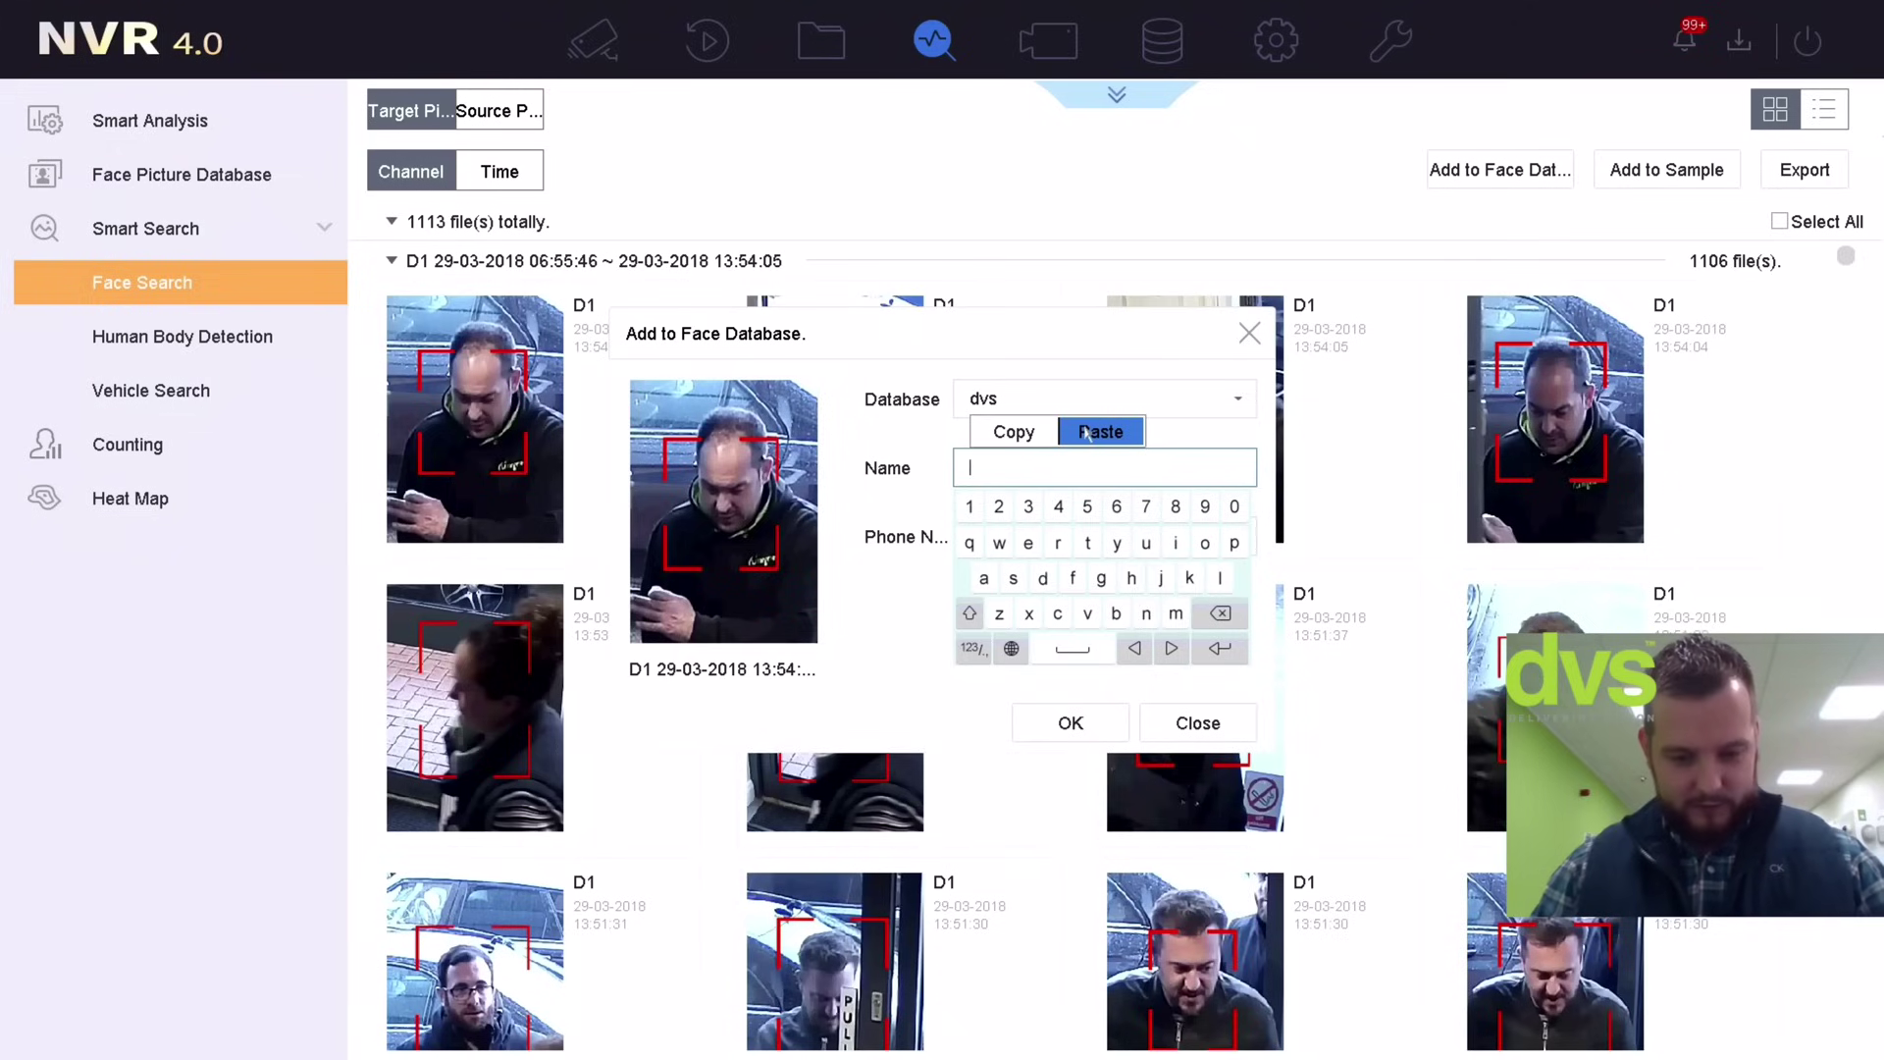
click(1014, 578)
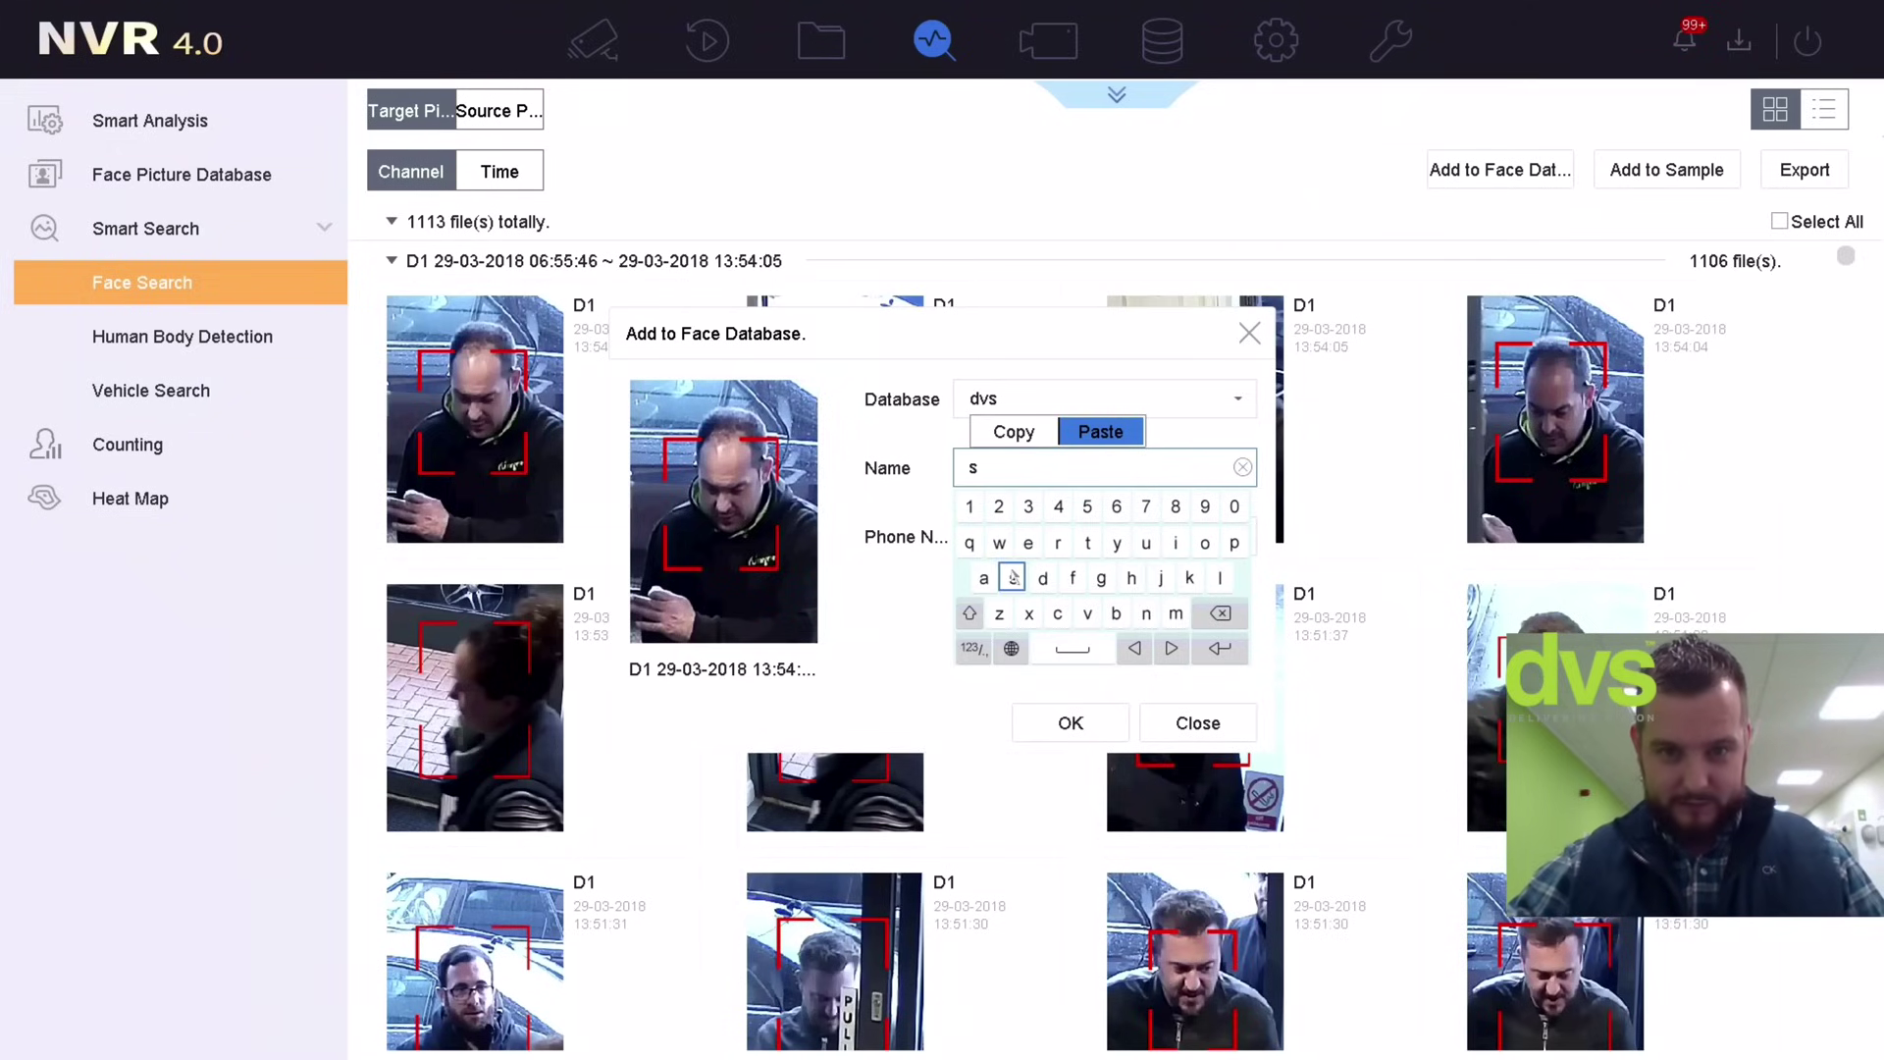
click(1176, 543)
click(1203, 543)
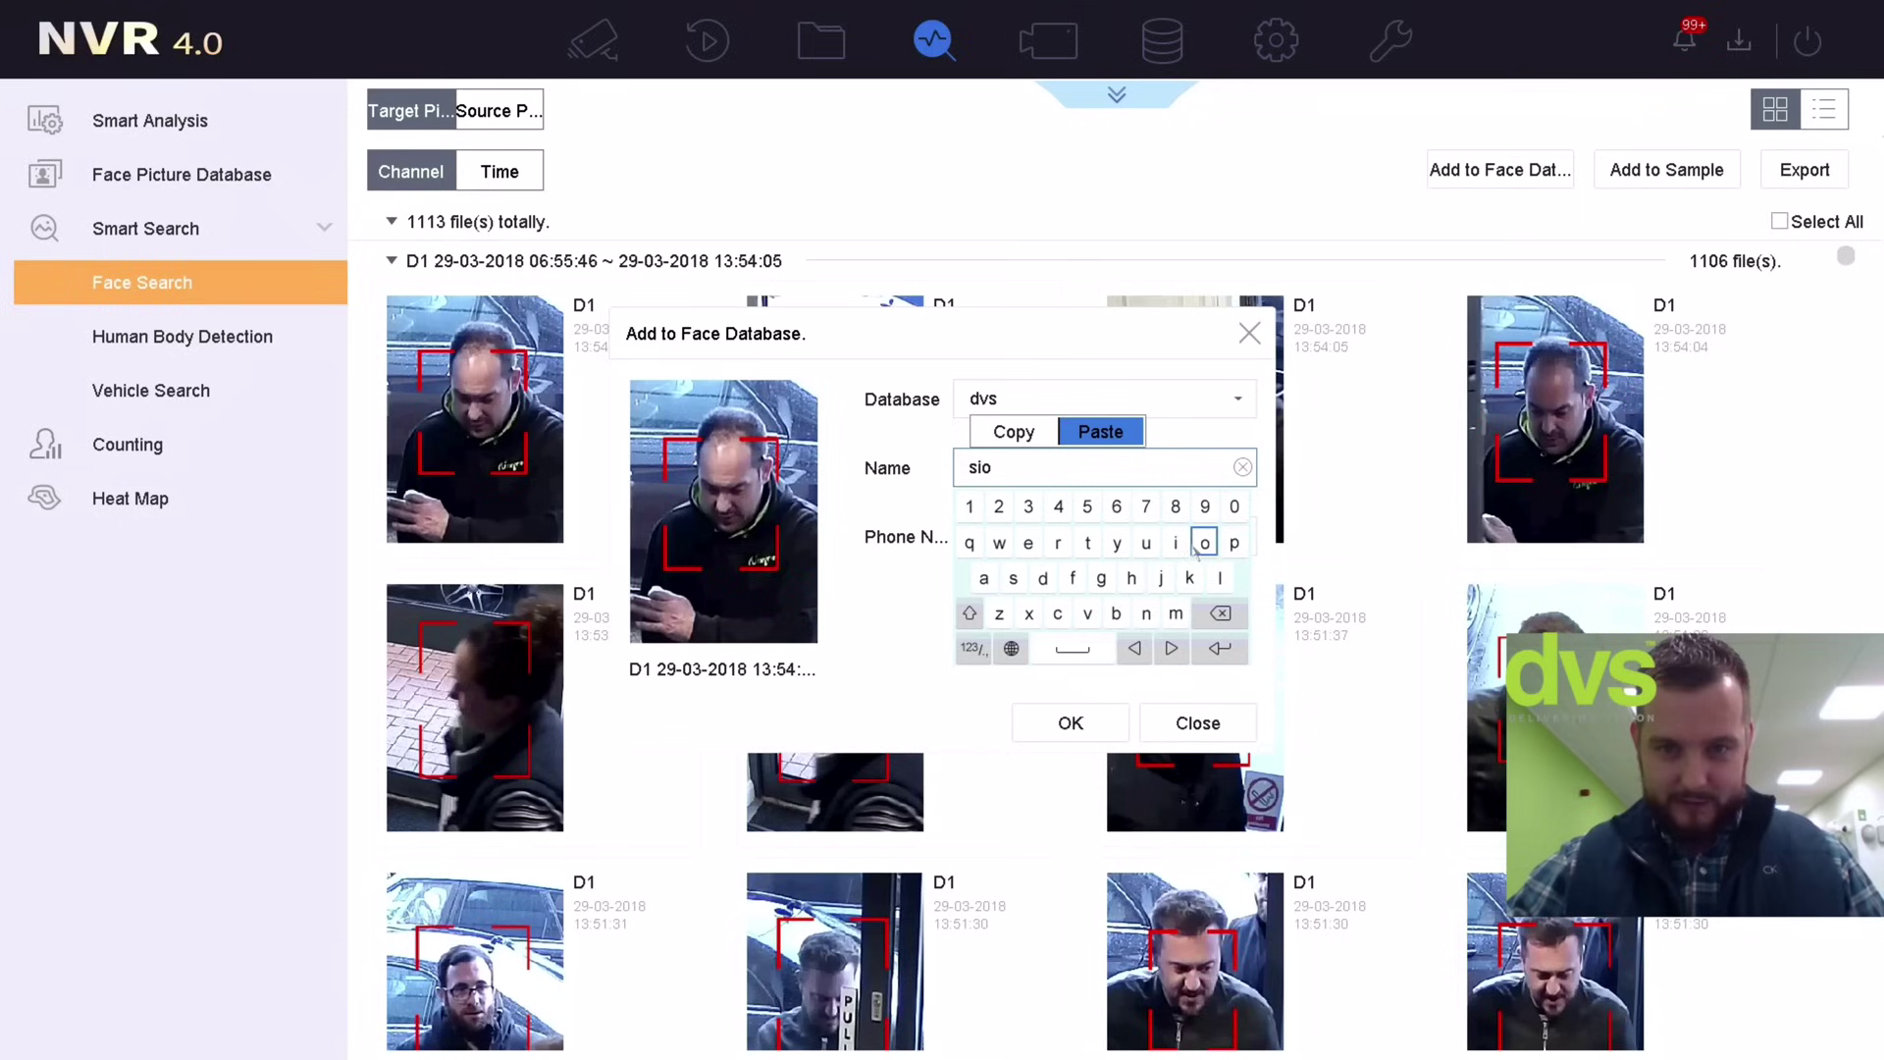
click(1220, 614)
click(1147, 613)
click(896, 524)
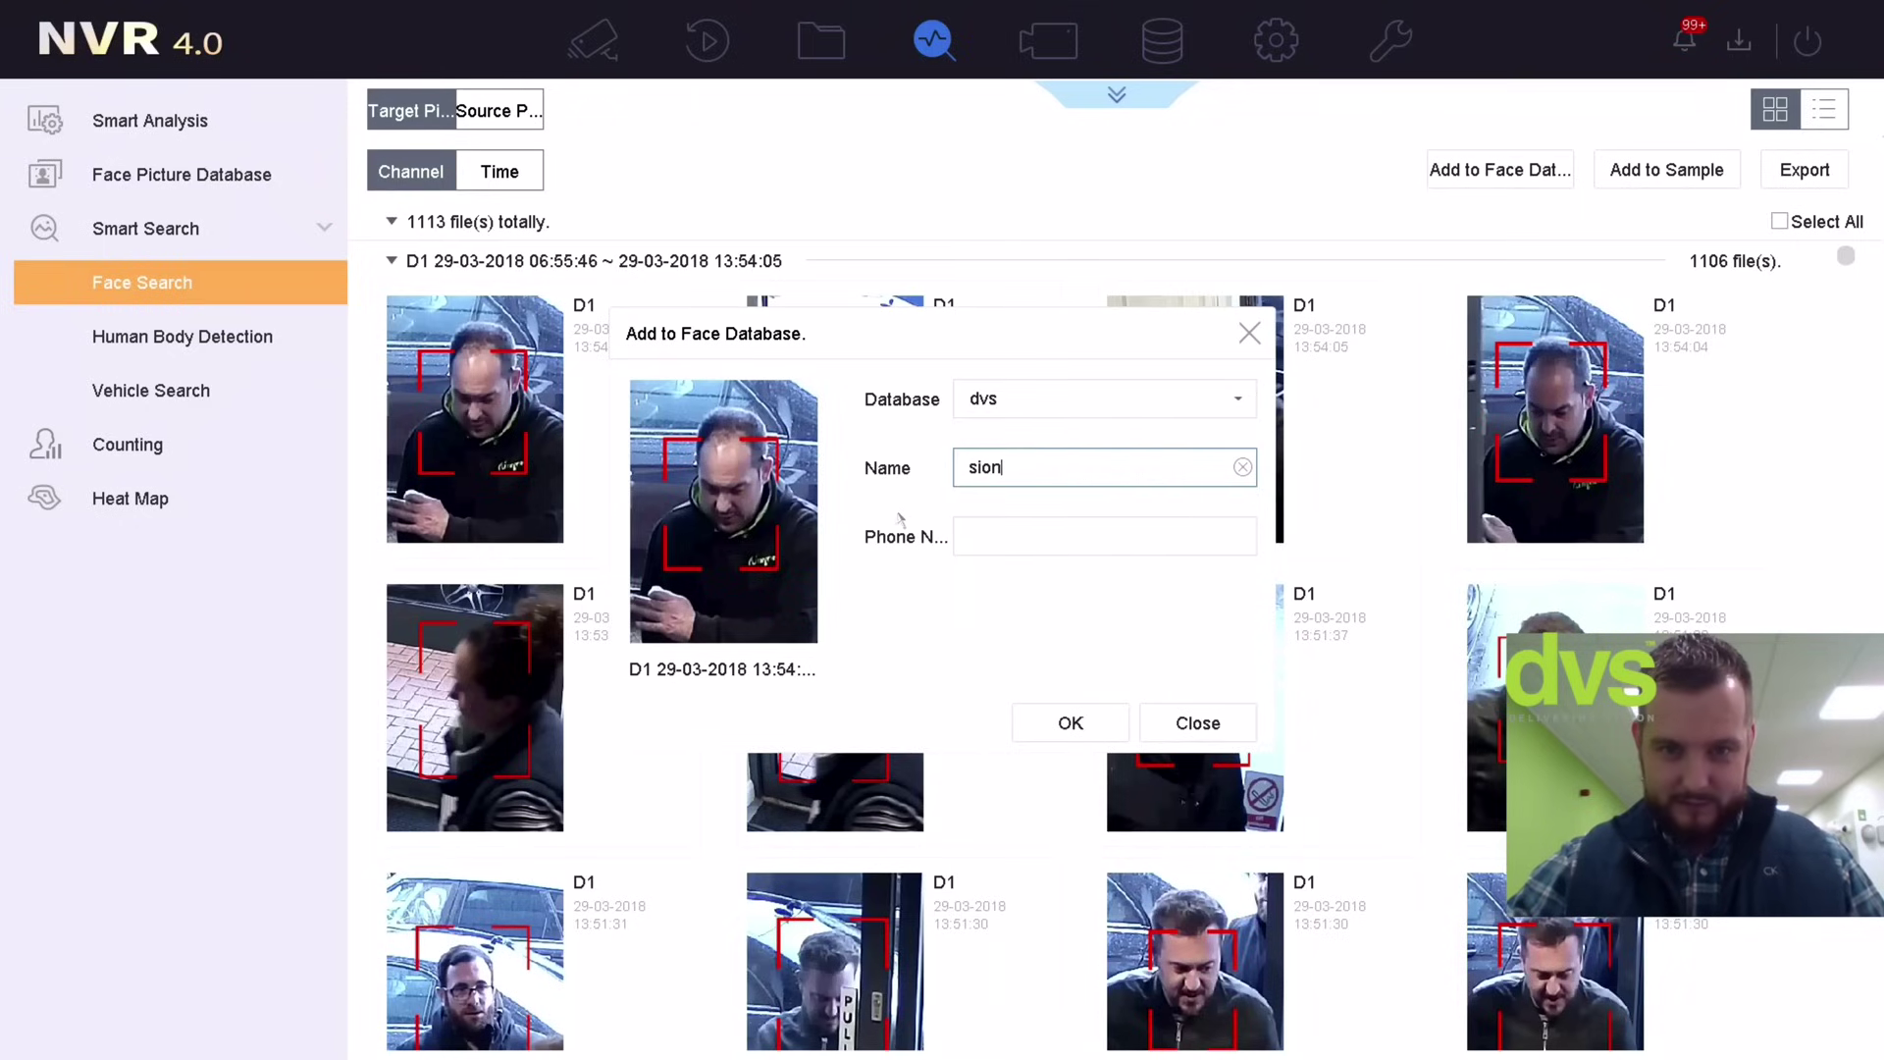
Fill in the person's phone number and save the entry to the dvs face database
click(982, 552)
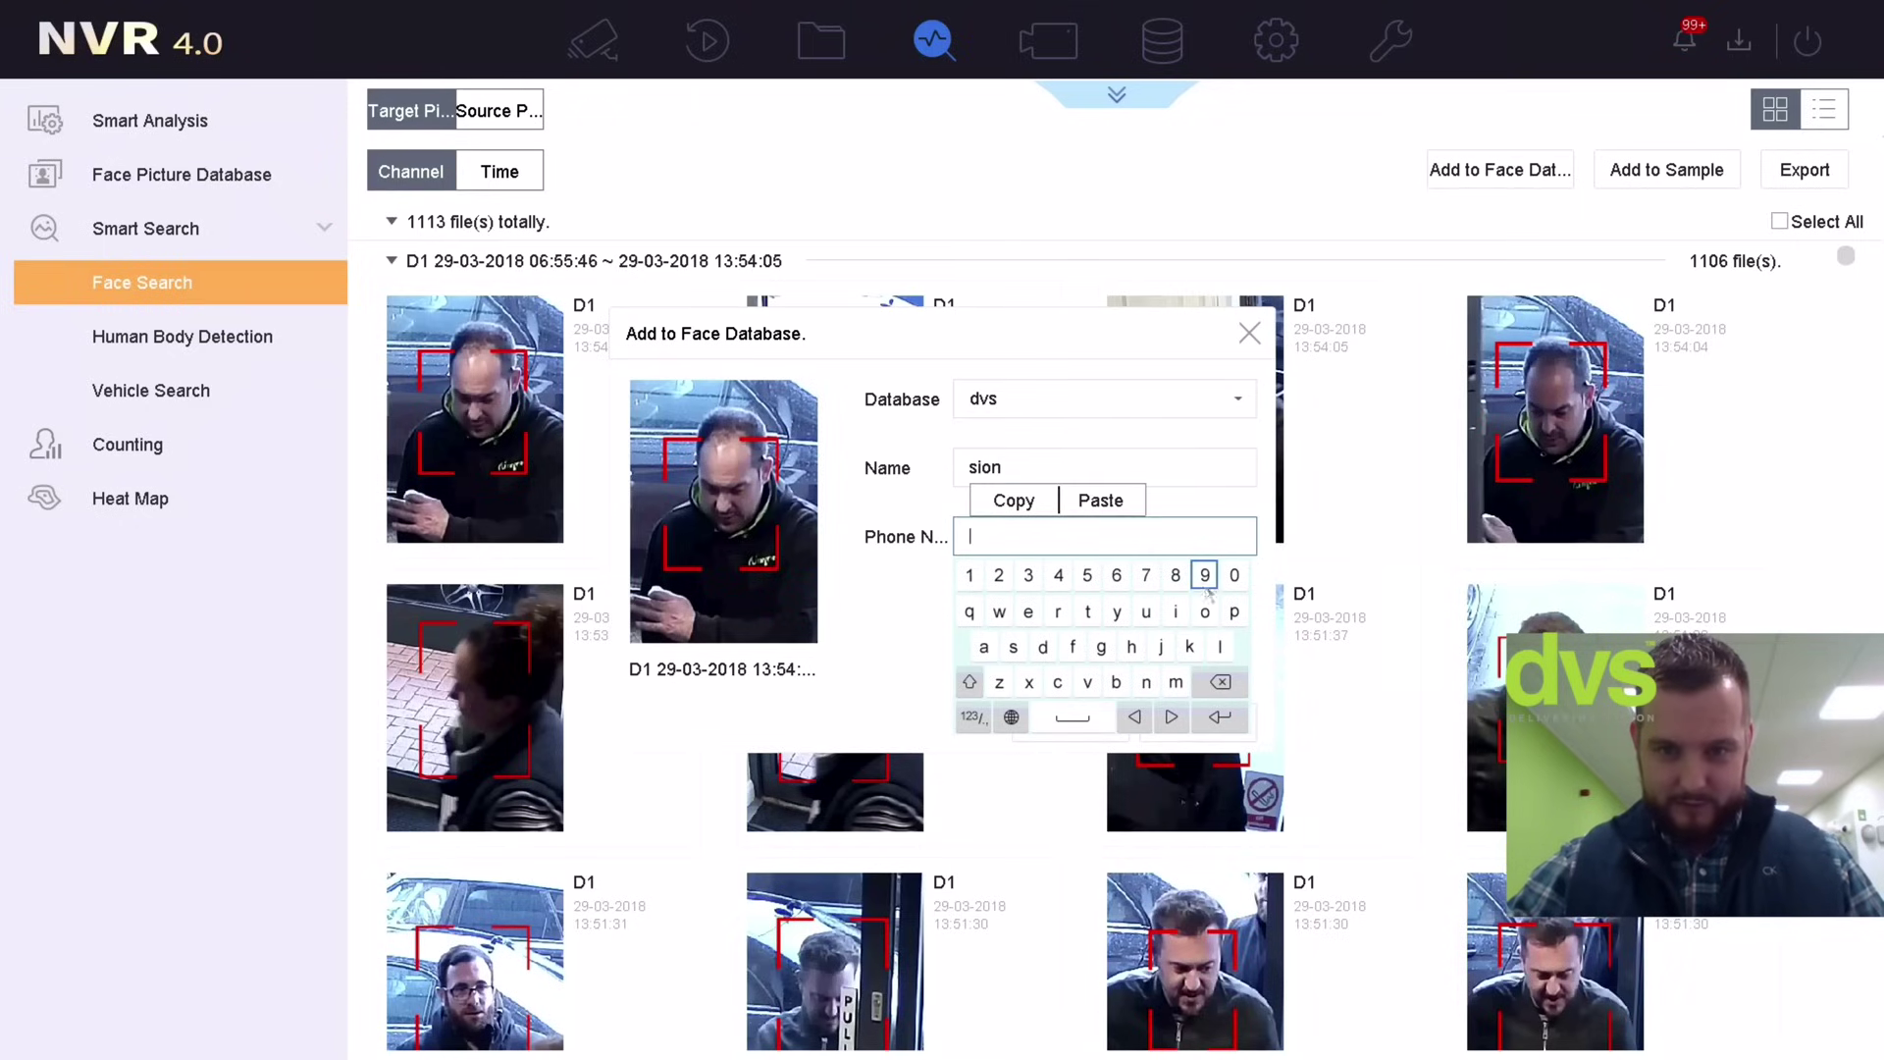
click(1205, 575)
click(1205, 576)
click(1205, 575)
click(917, 597)
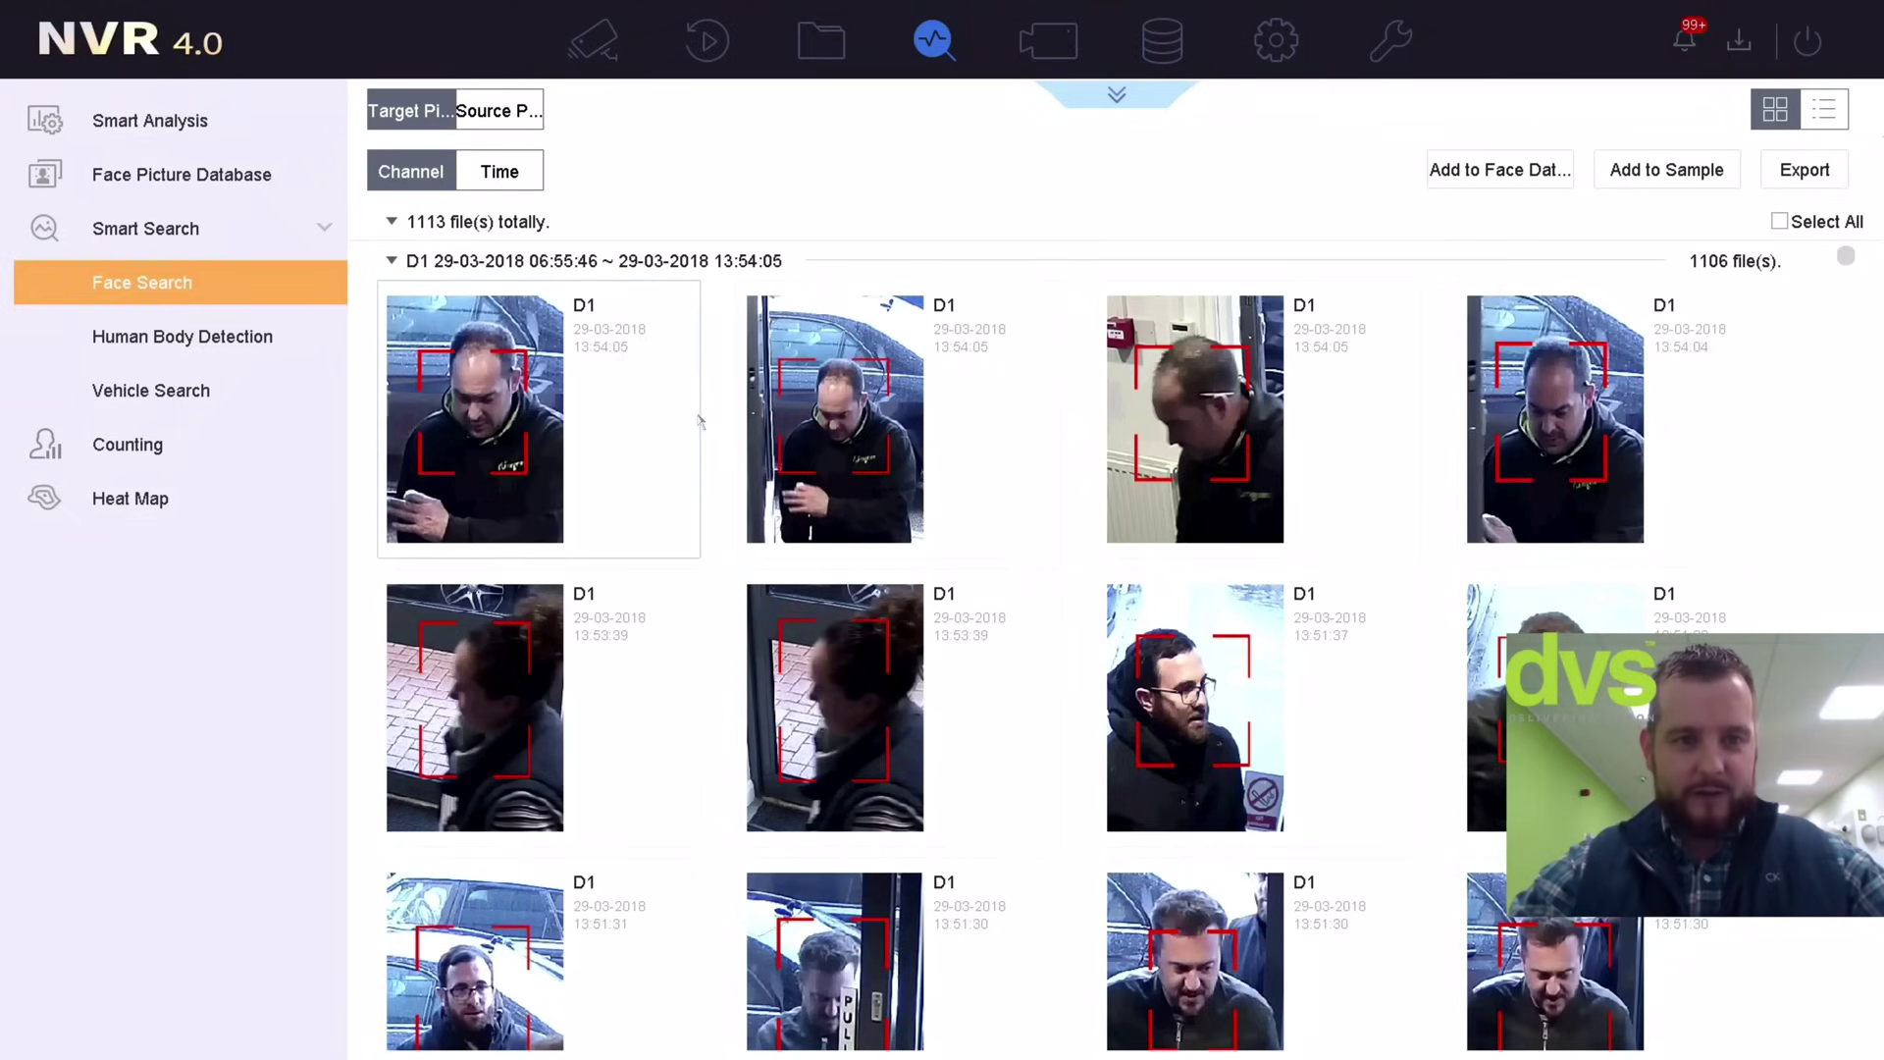
Set up a face search by picture, using the first face in the dvs face picture database as the sample
click(160, 128)
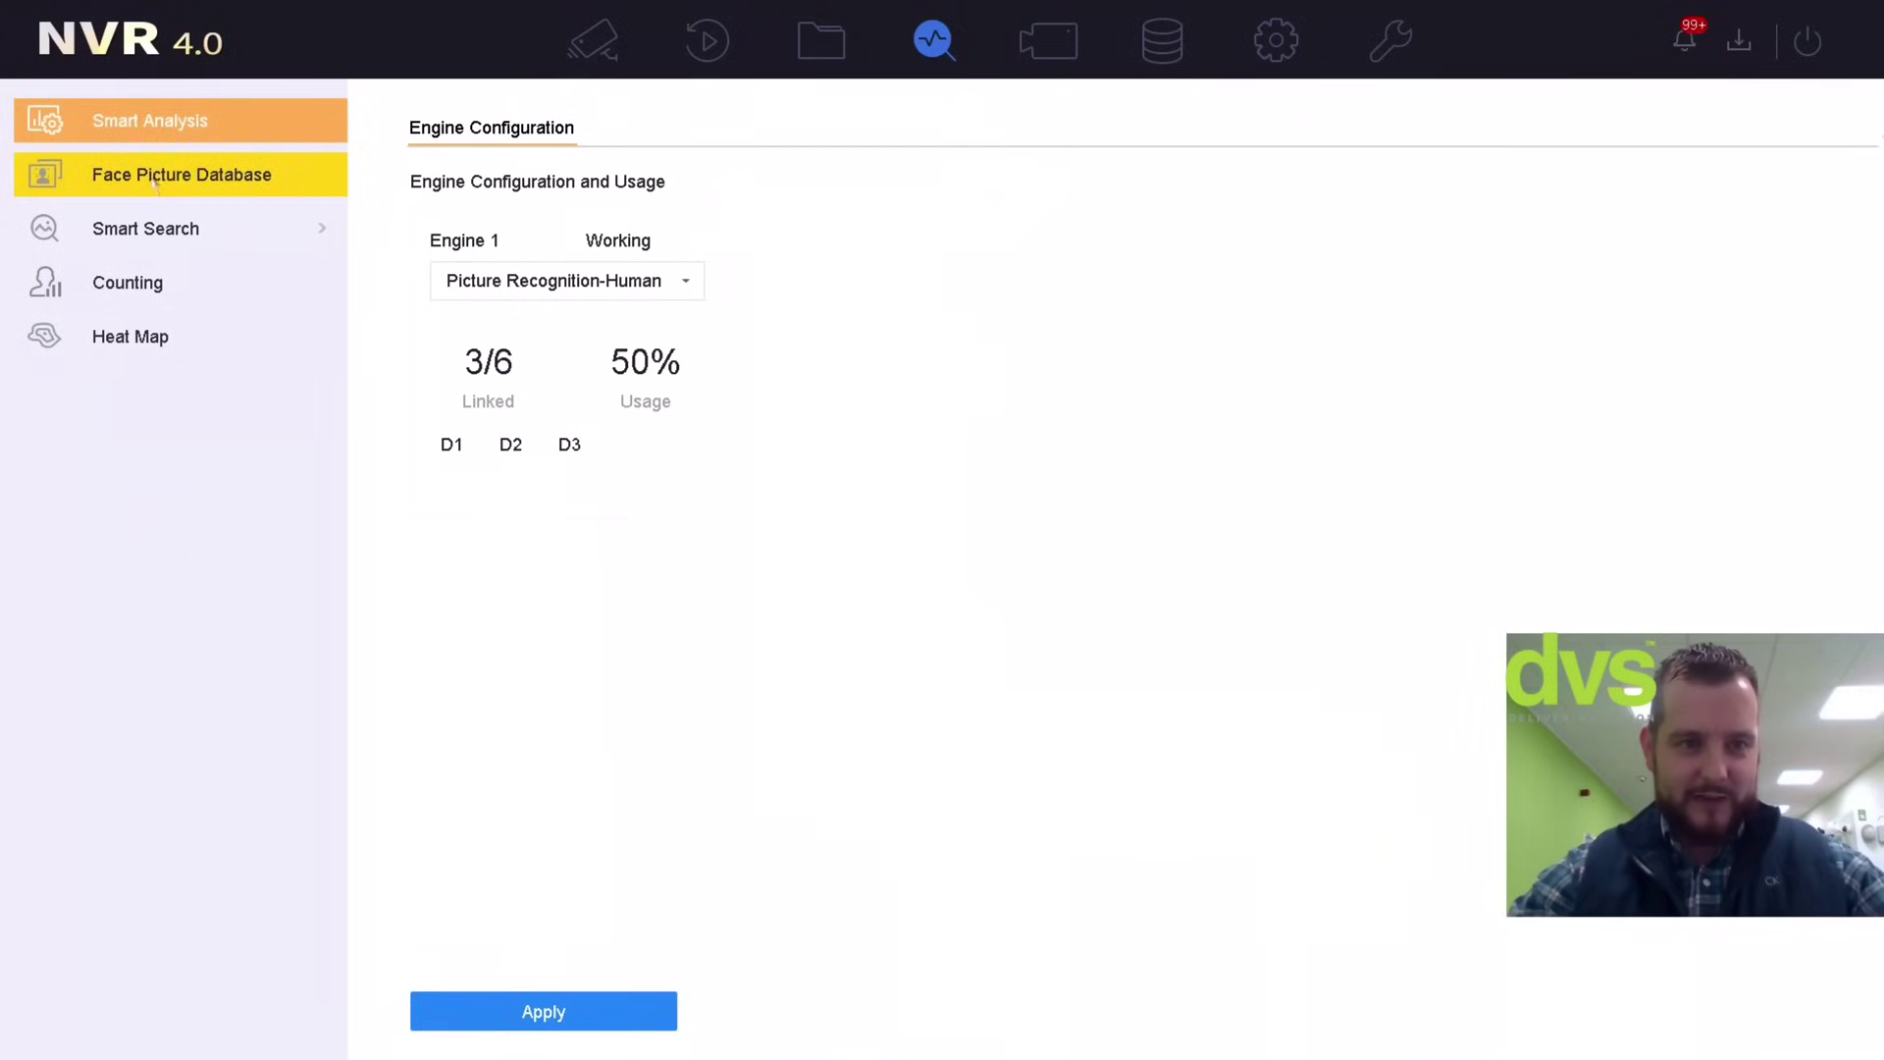
click(171, 229)
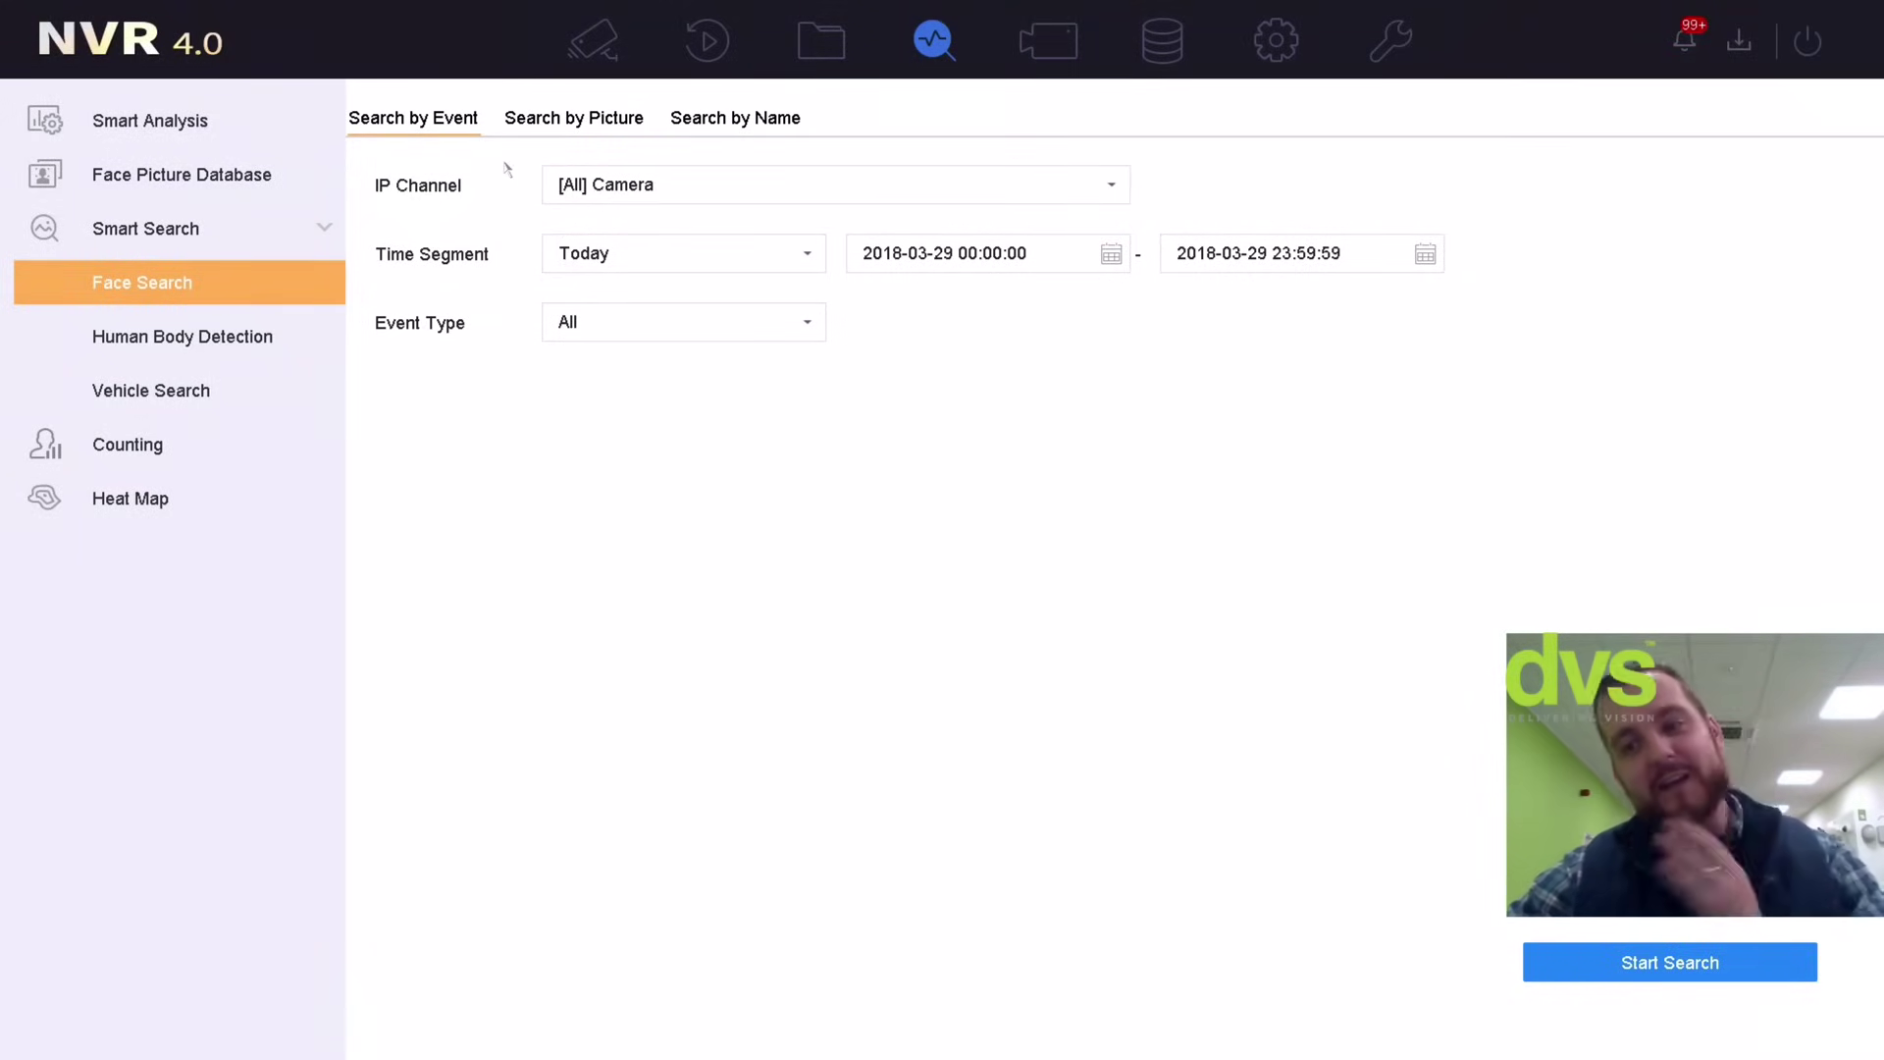
click(555, 122)
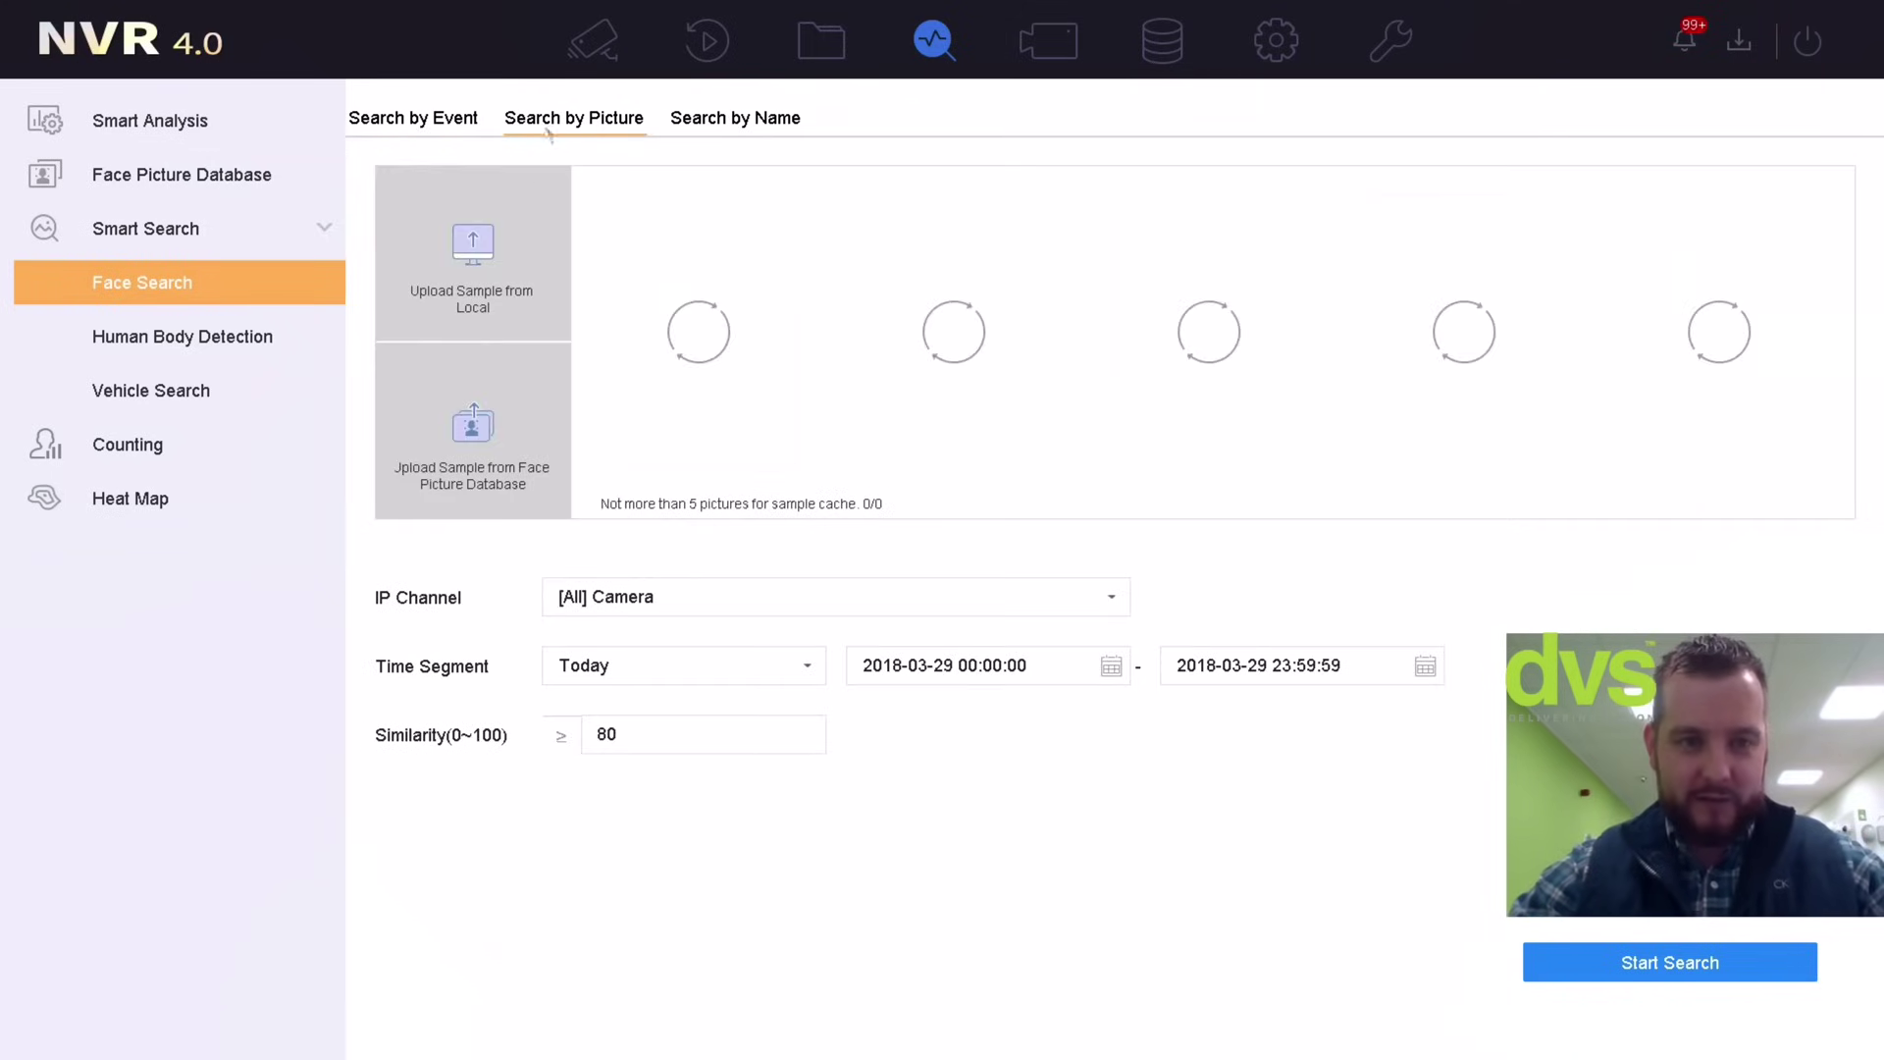
click(473, 432)
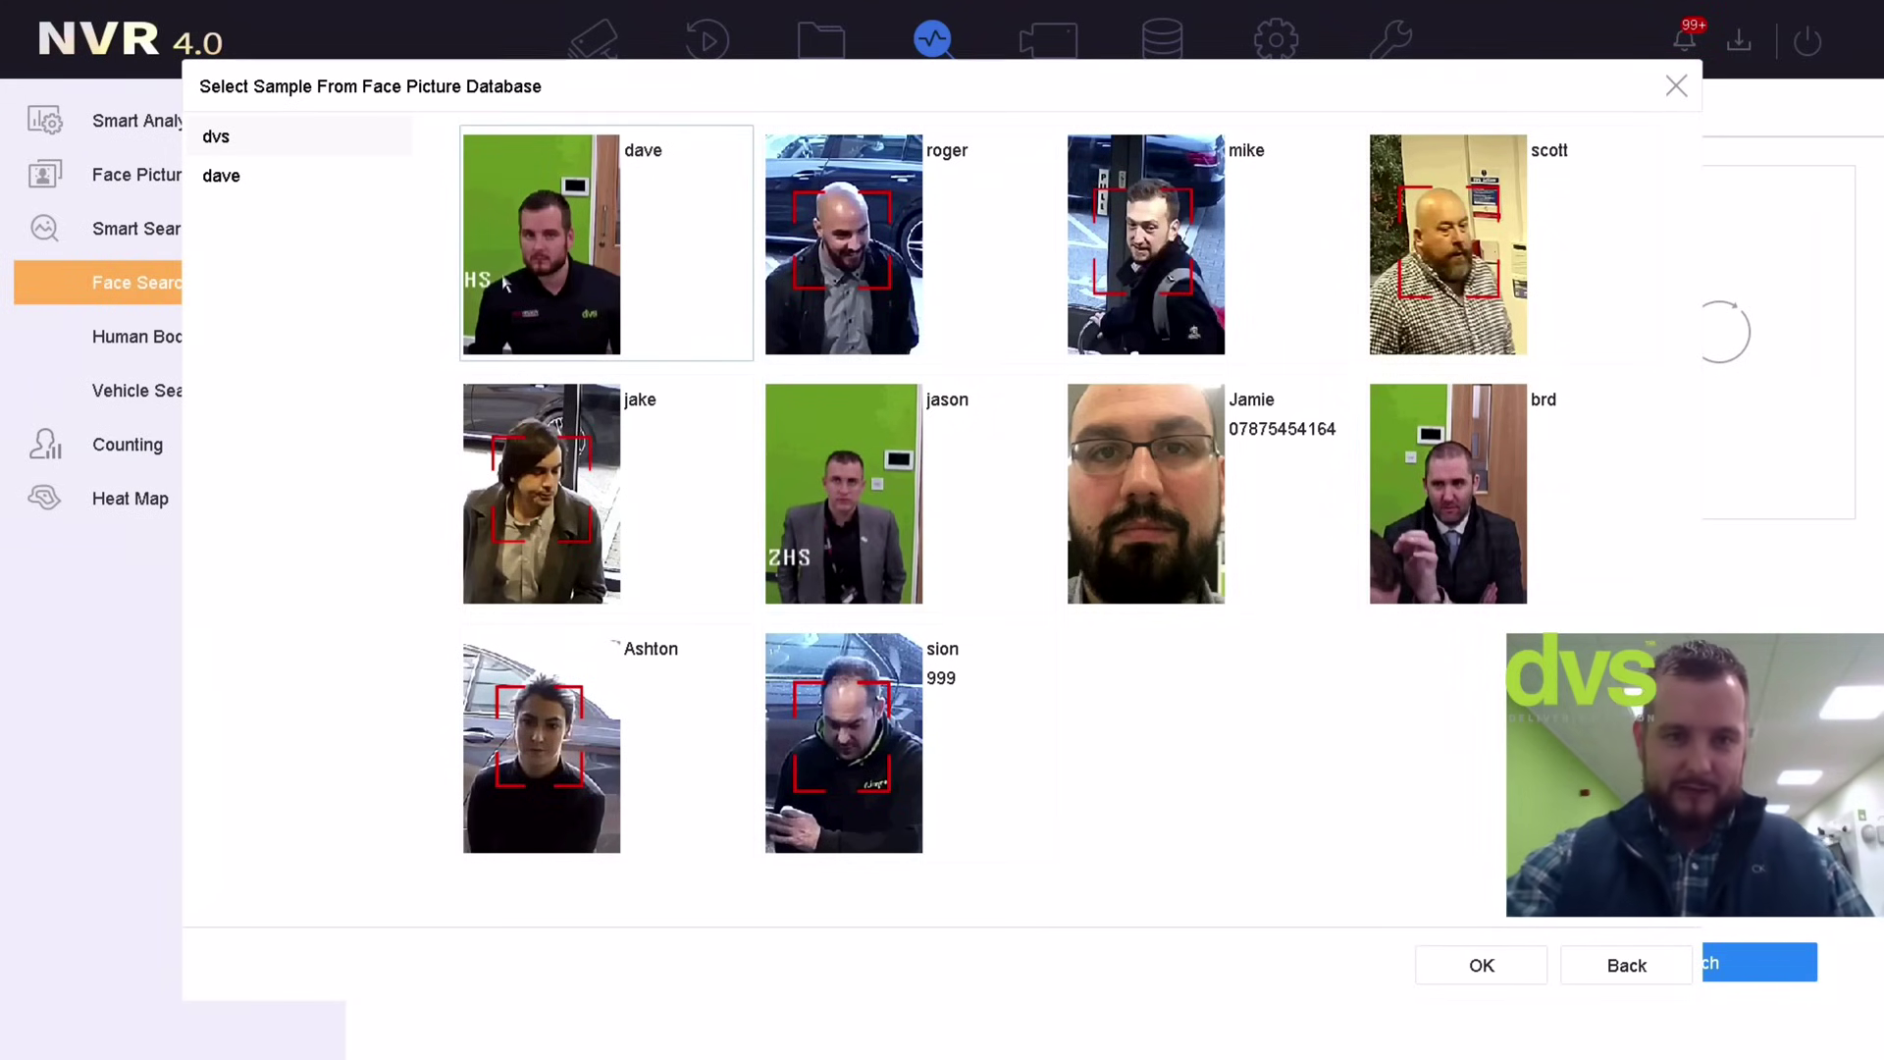
click(535, 267)
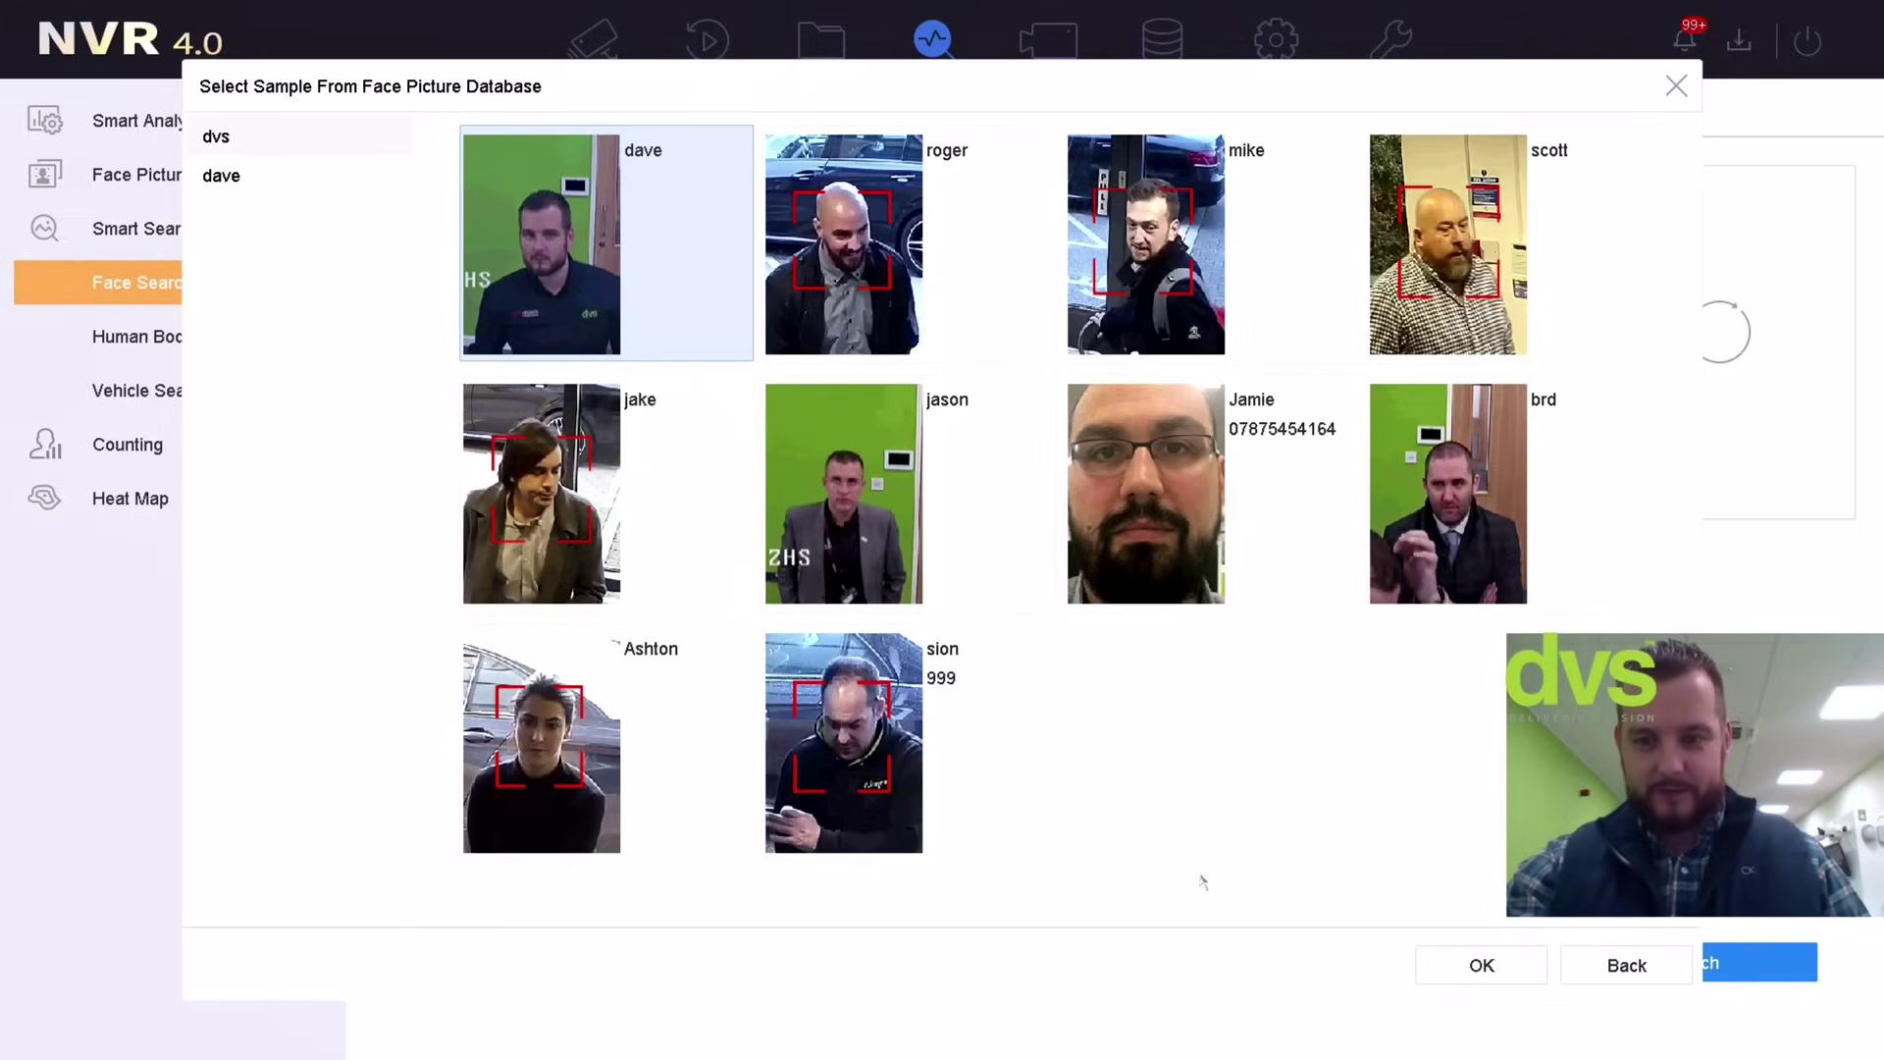
click(1439, 967)
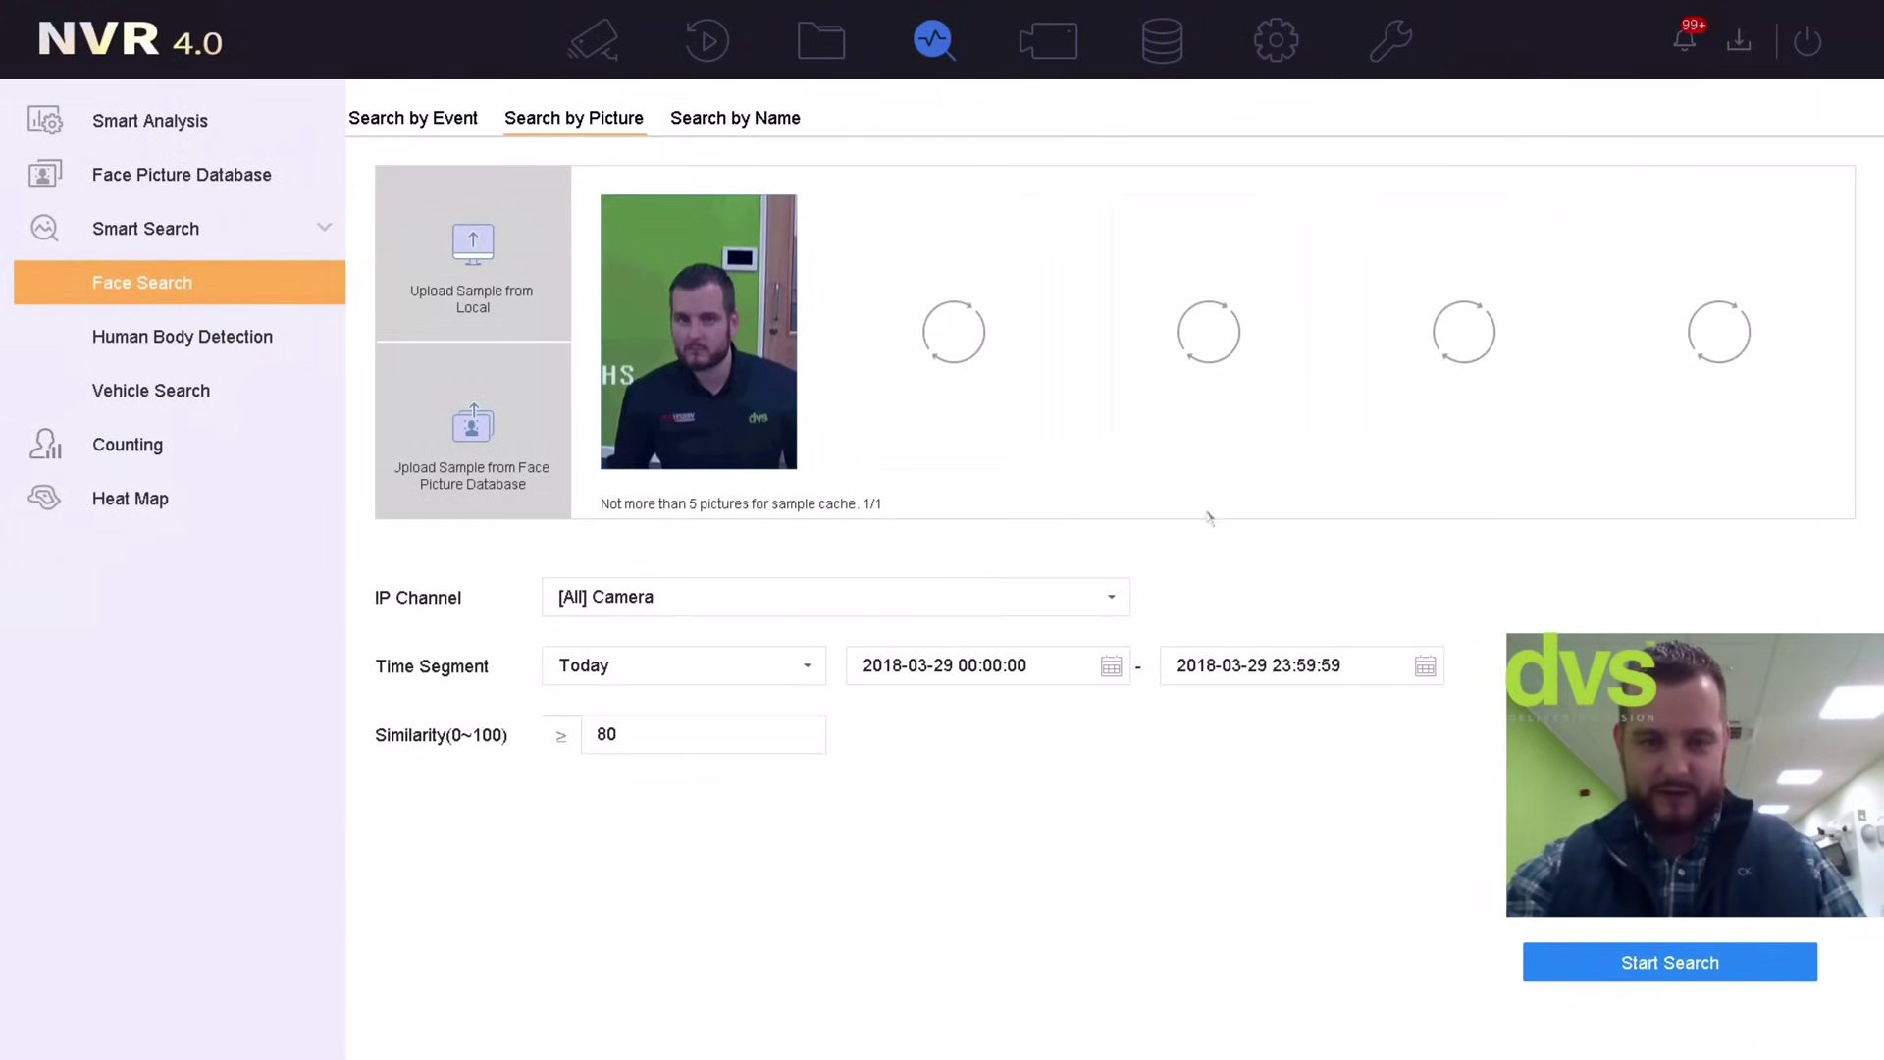
click(855, 584)
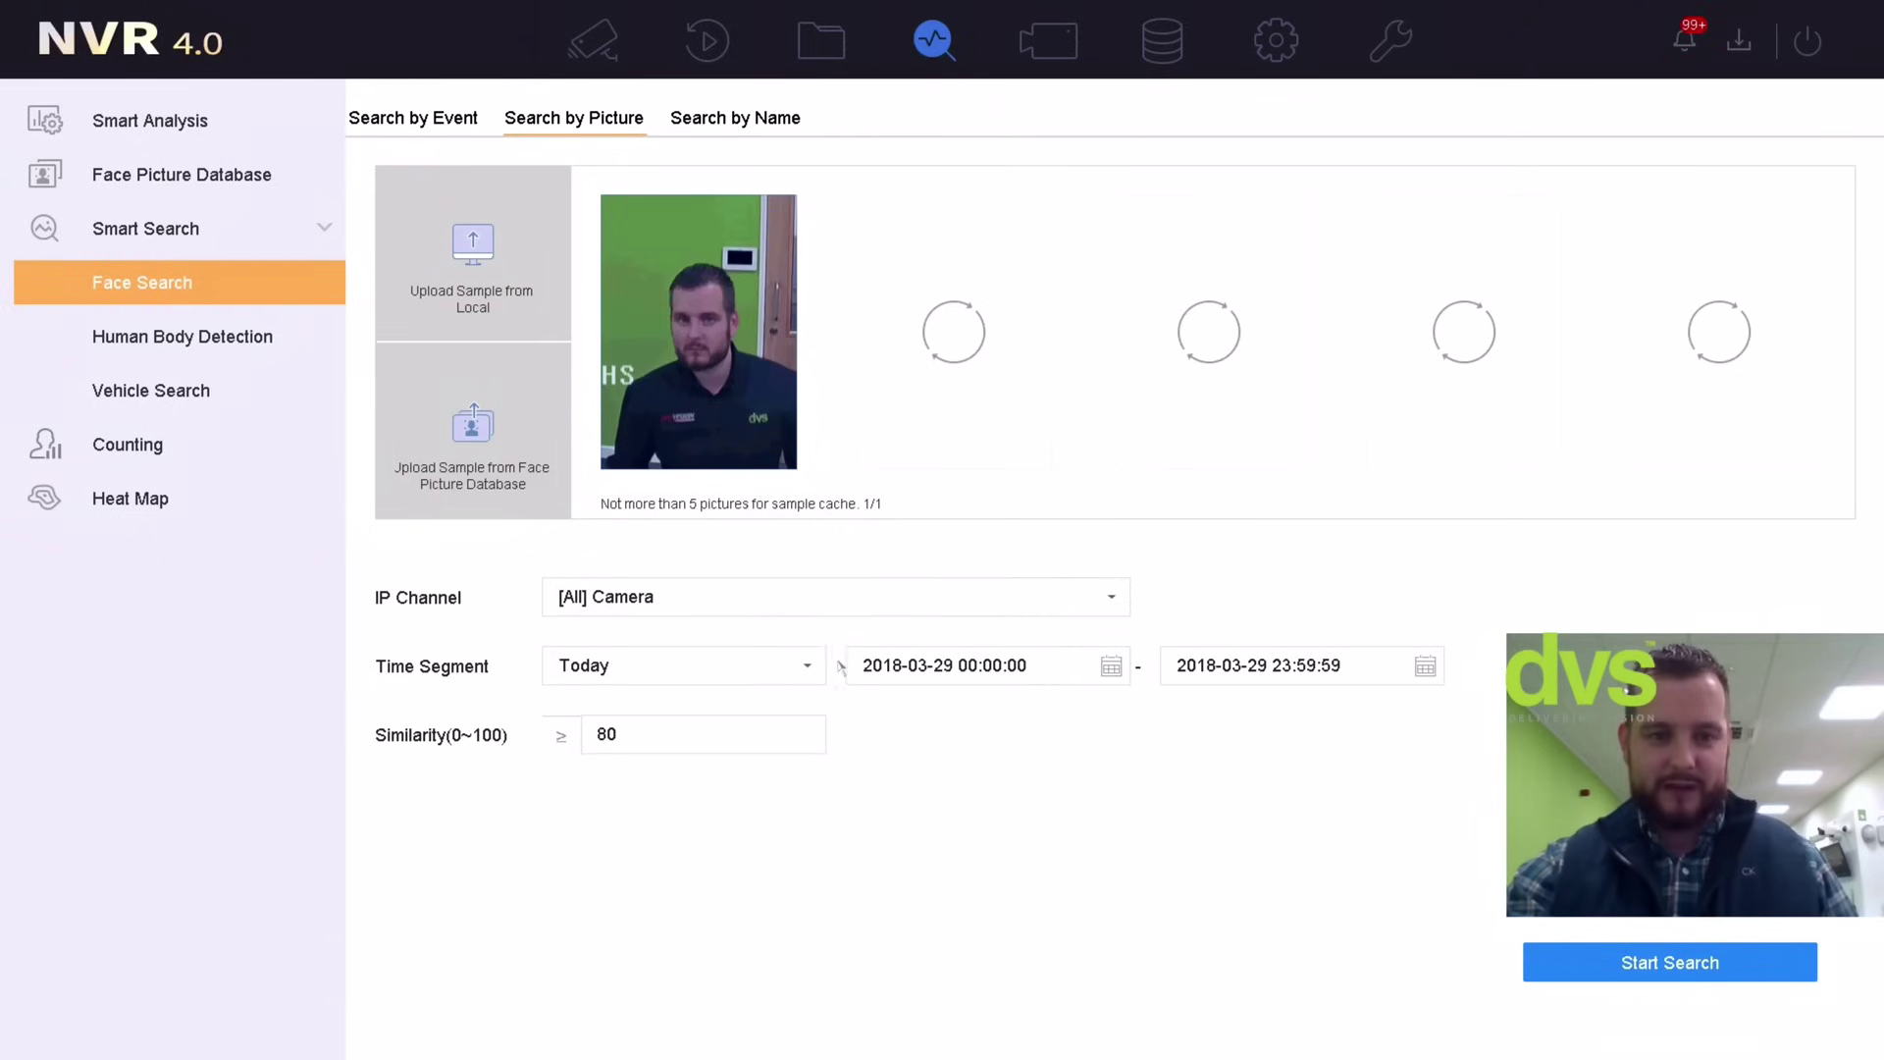
click(682, 730)
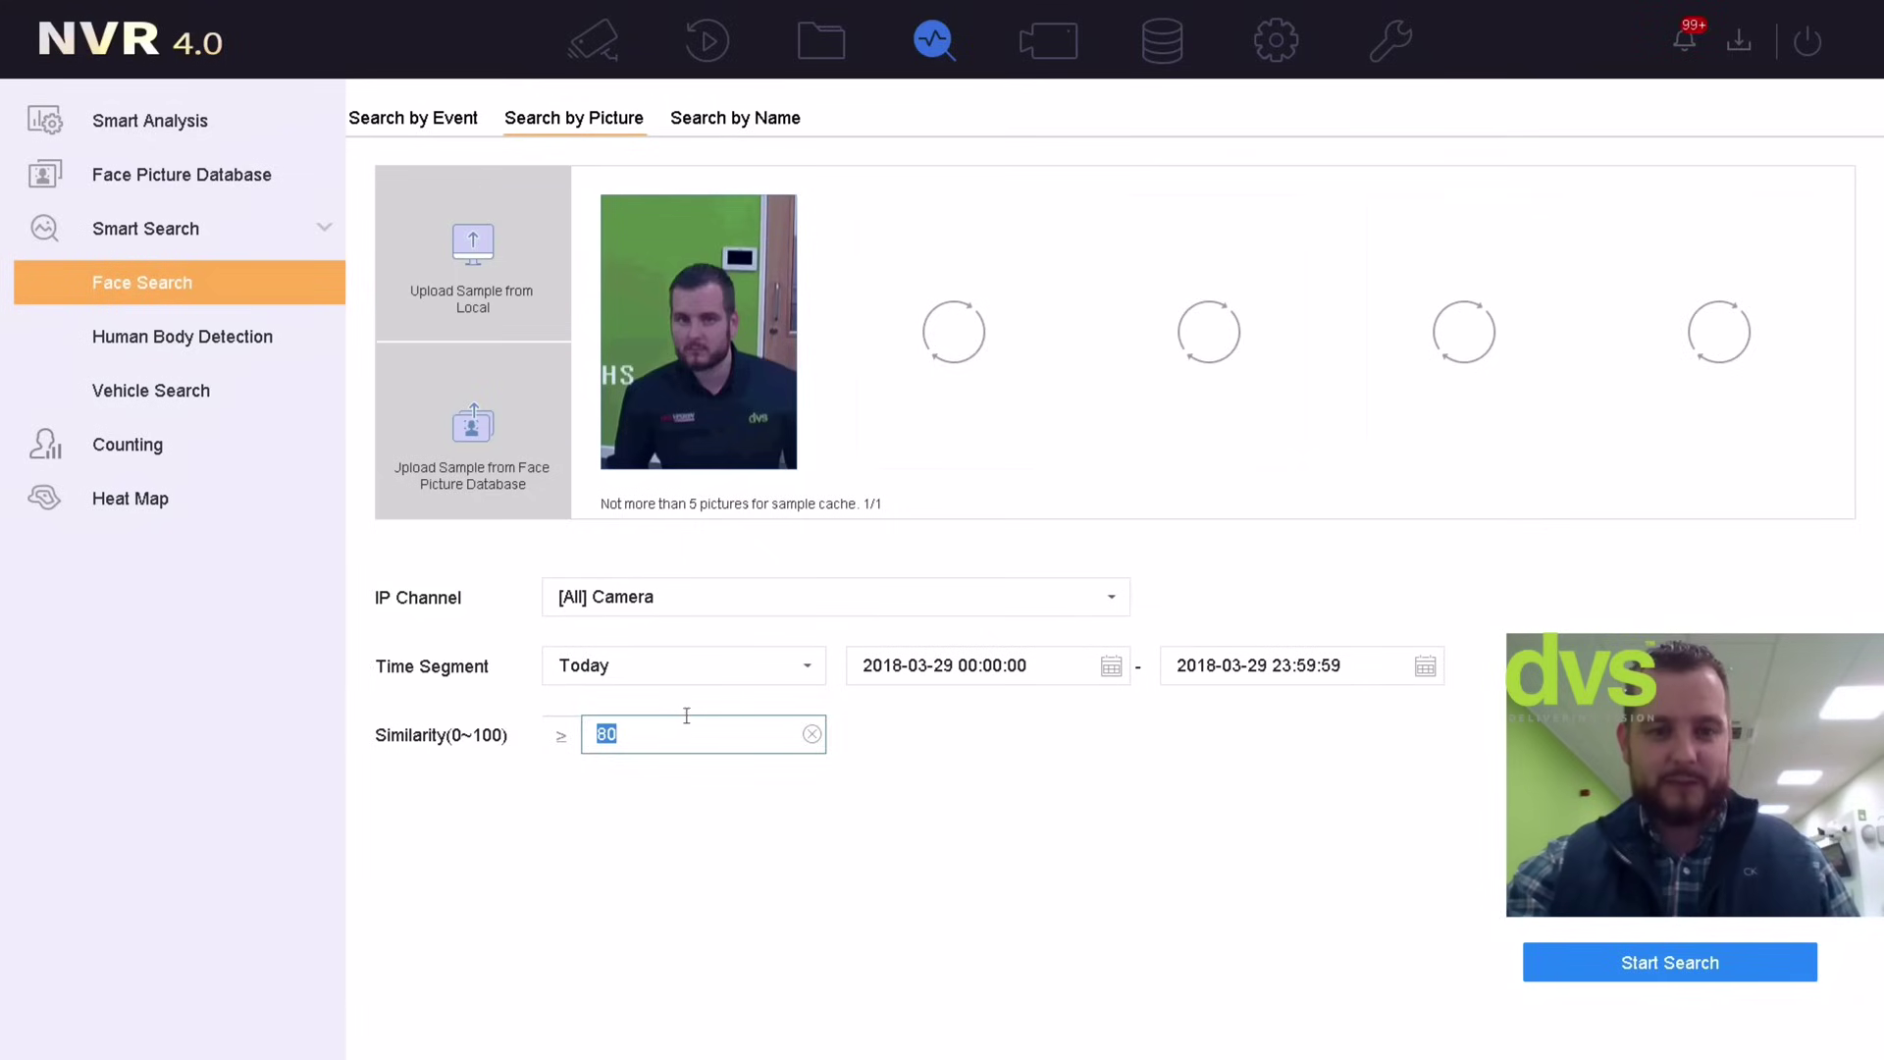
click(686, 715)
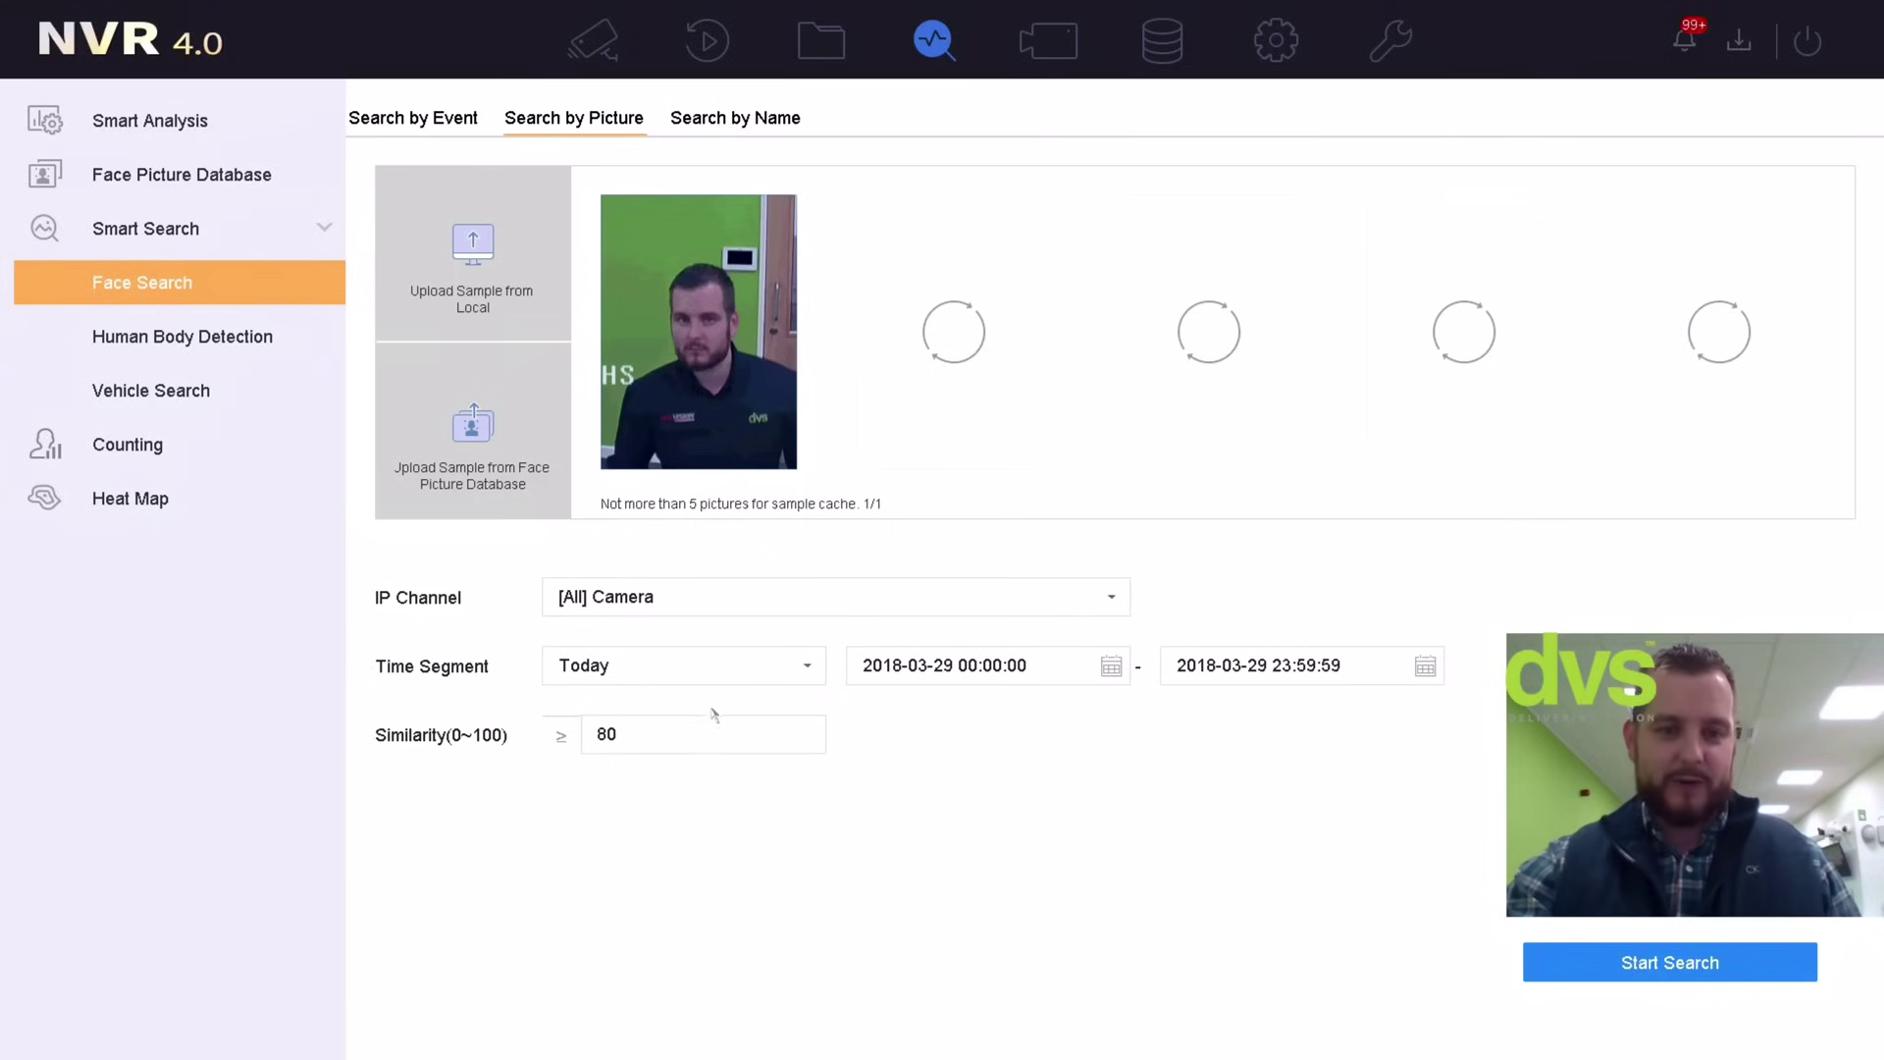
click(695, 721)
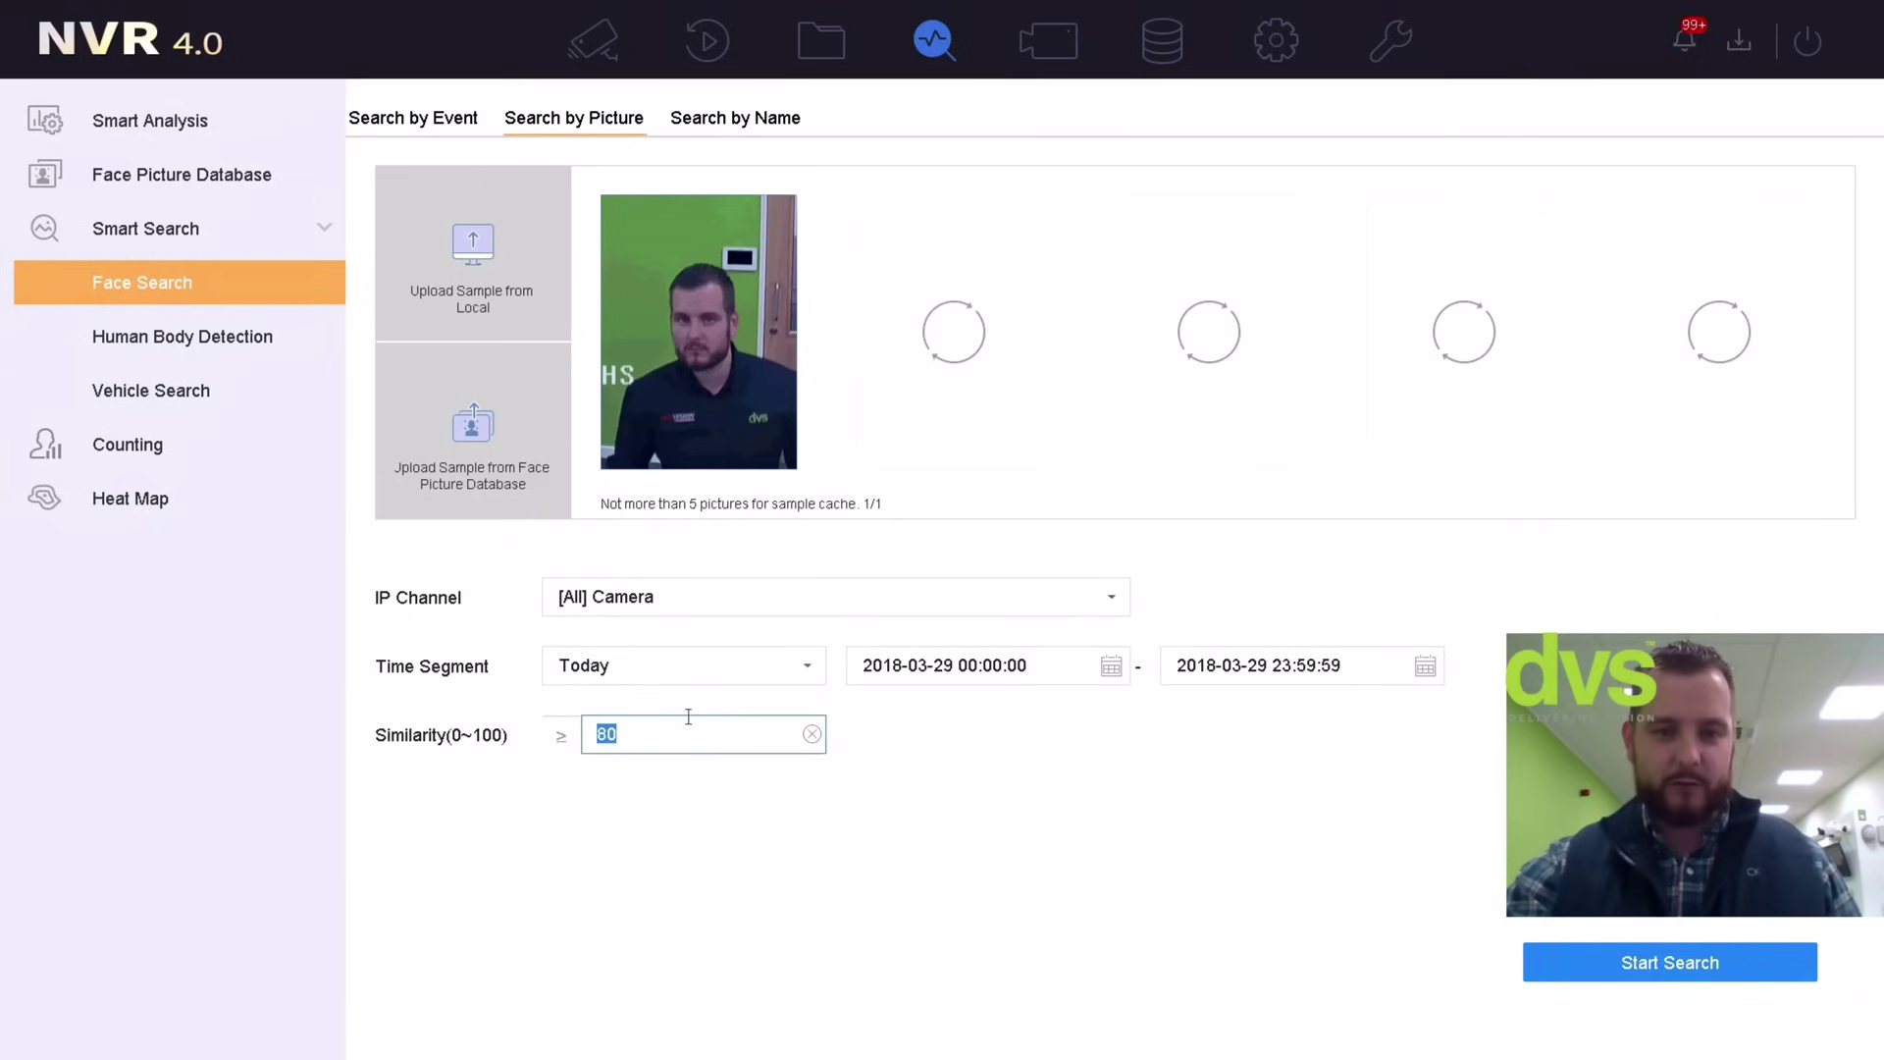
click(842, 778)
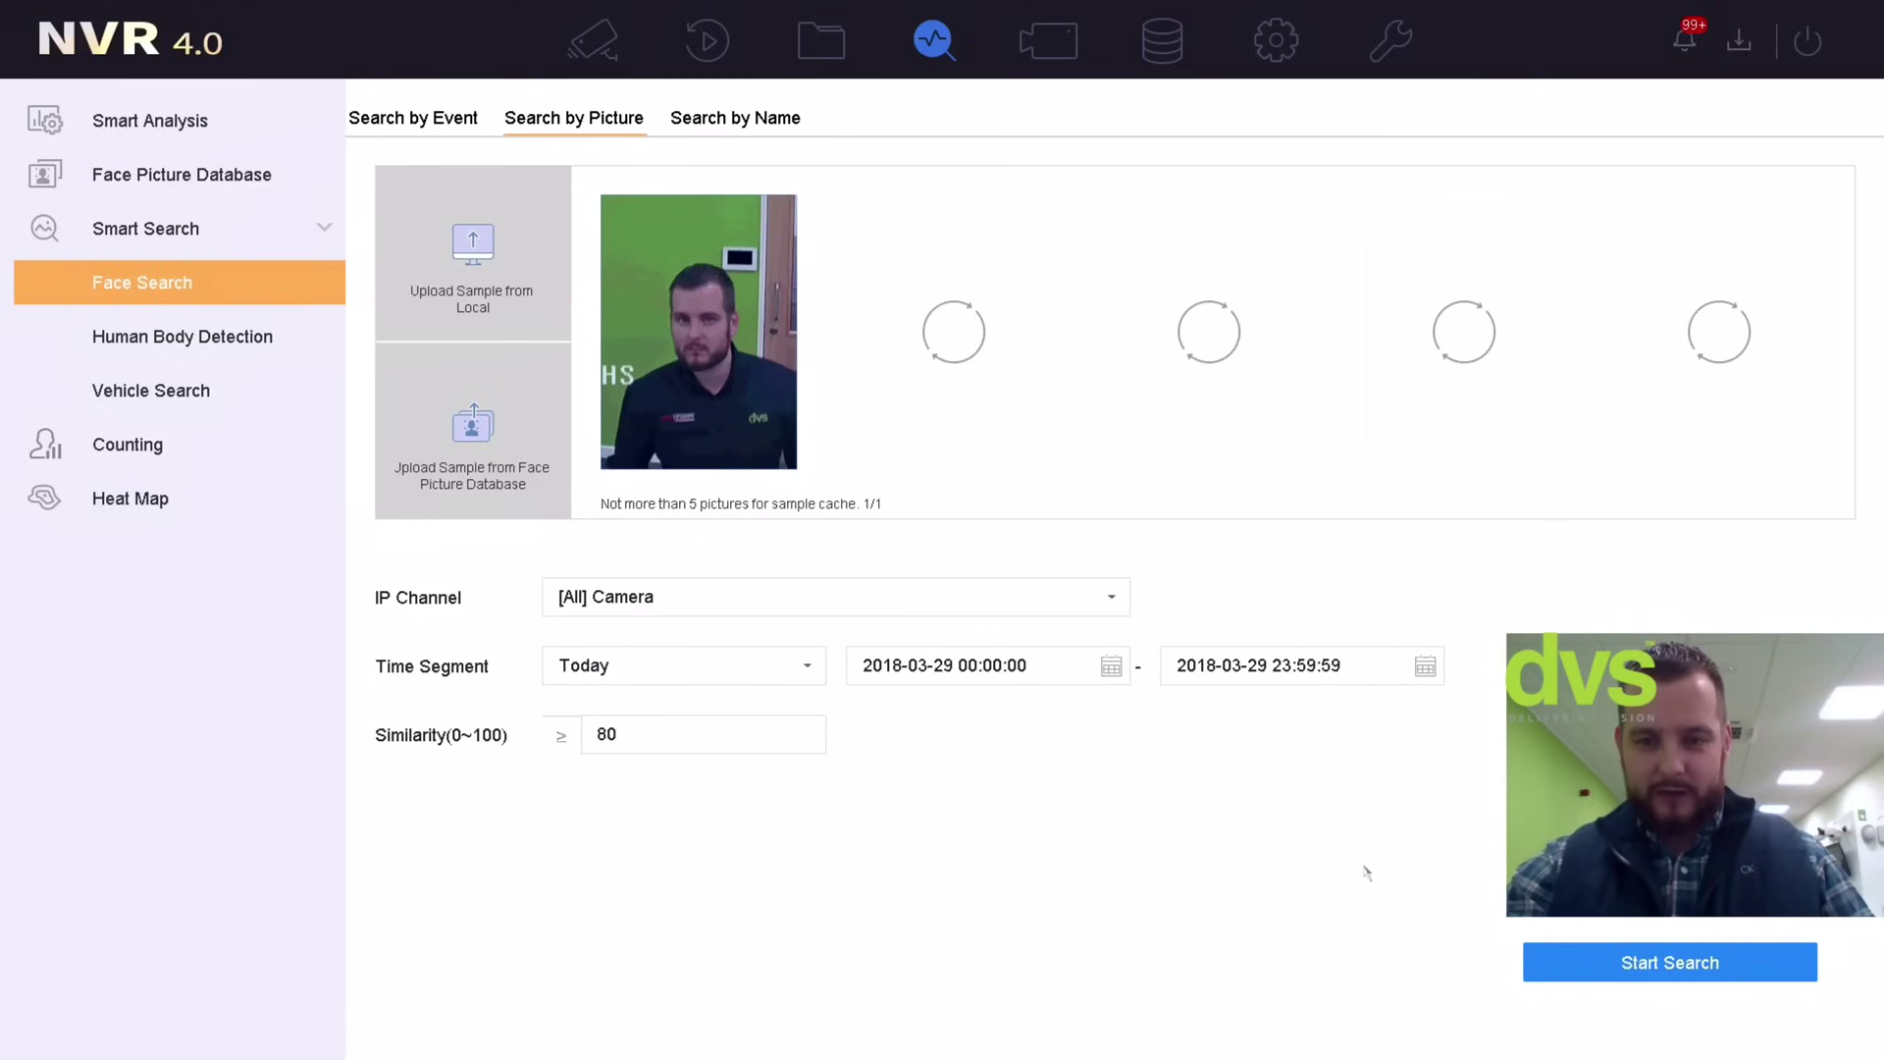
Set the search period's start date to 25 March 2018 and run the picture search
click(1055, 677)
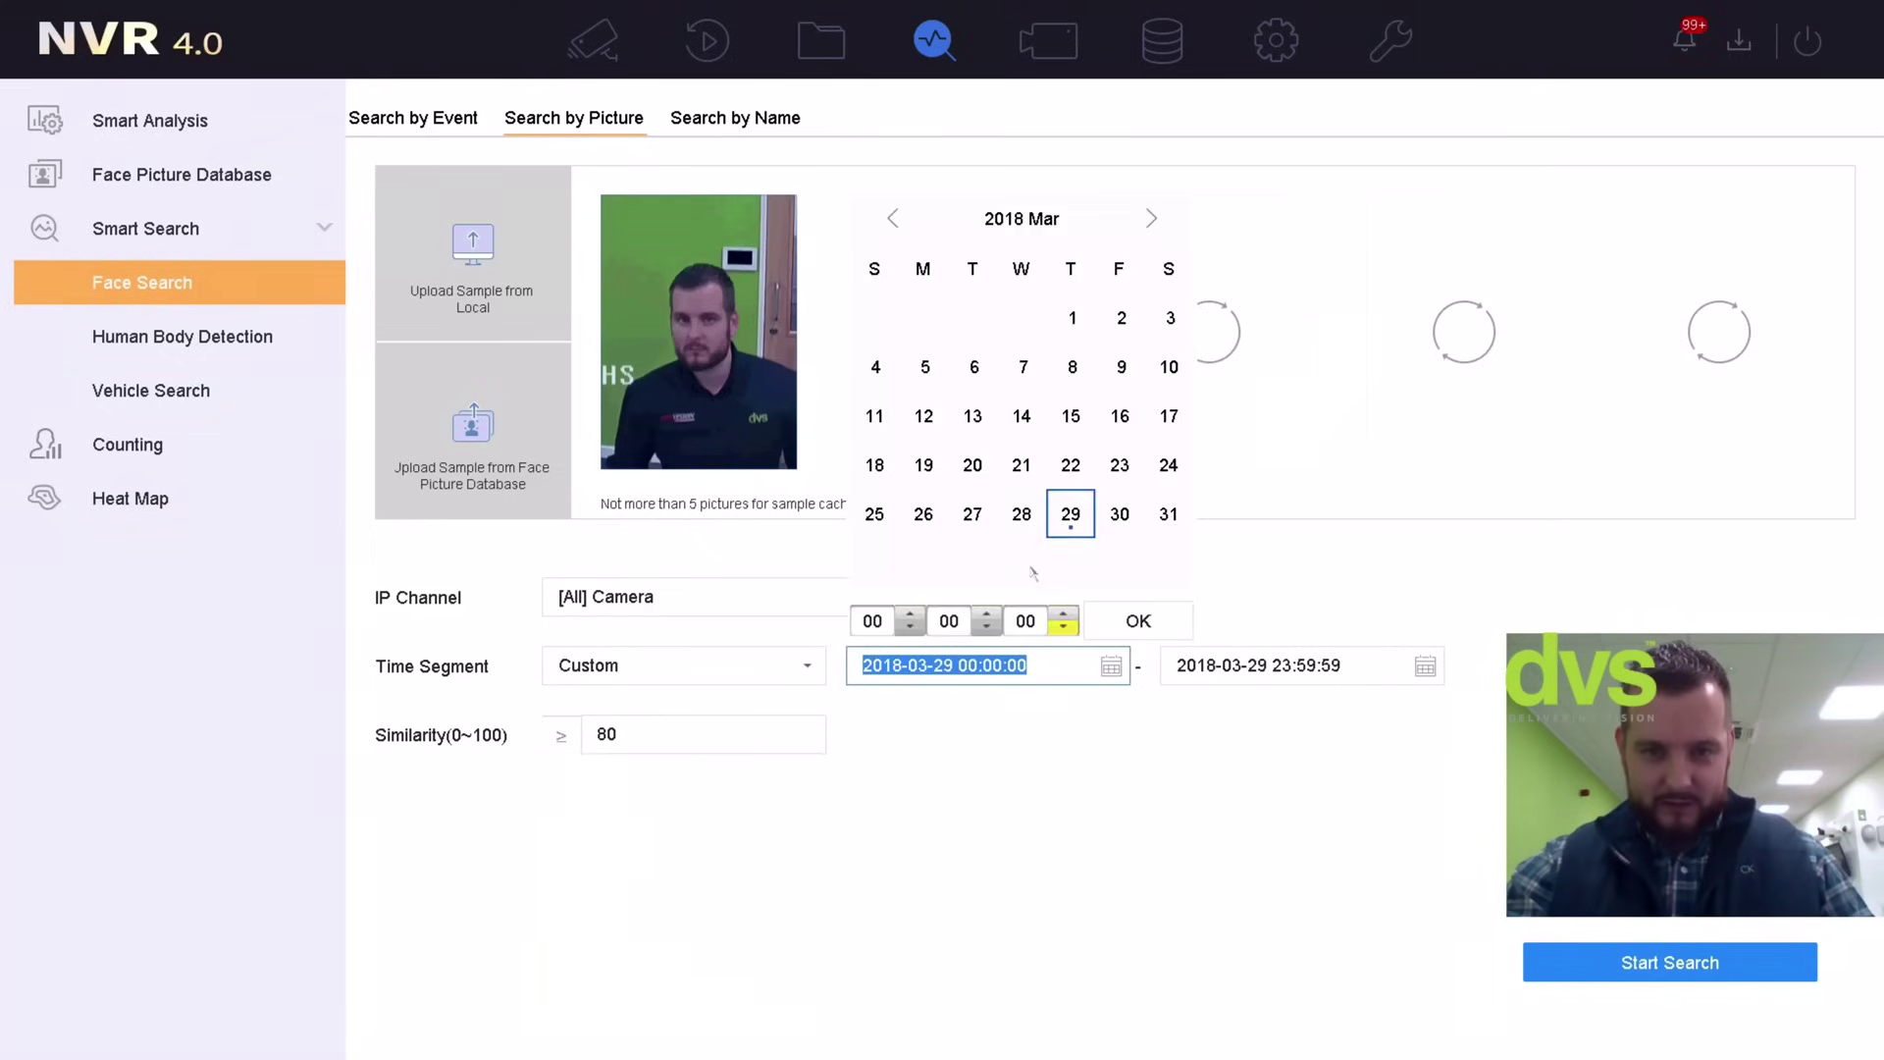
click(926, 522)
click(883, 530)
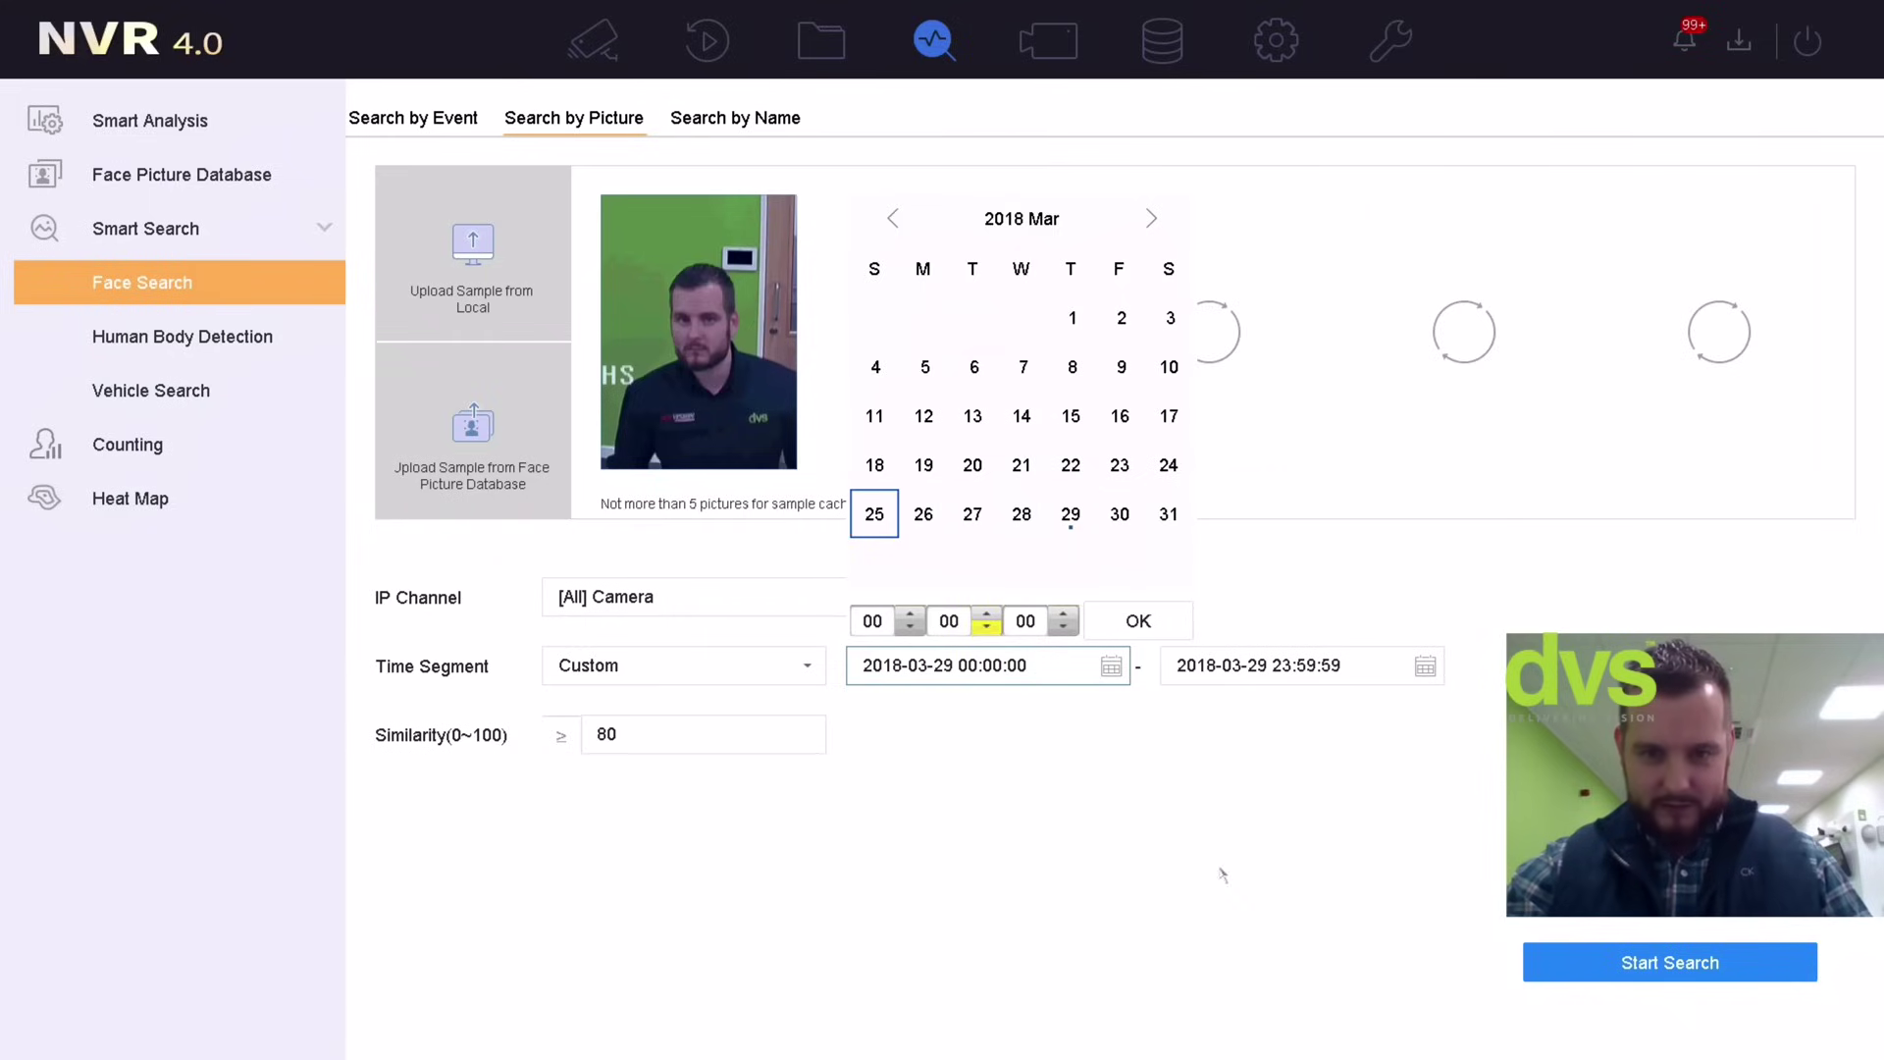
click(1130, 620)
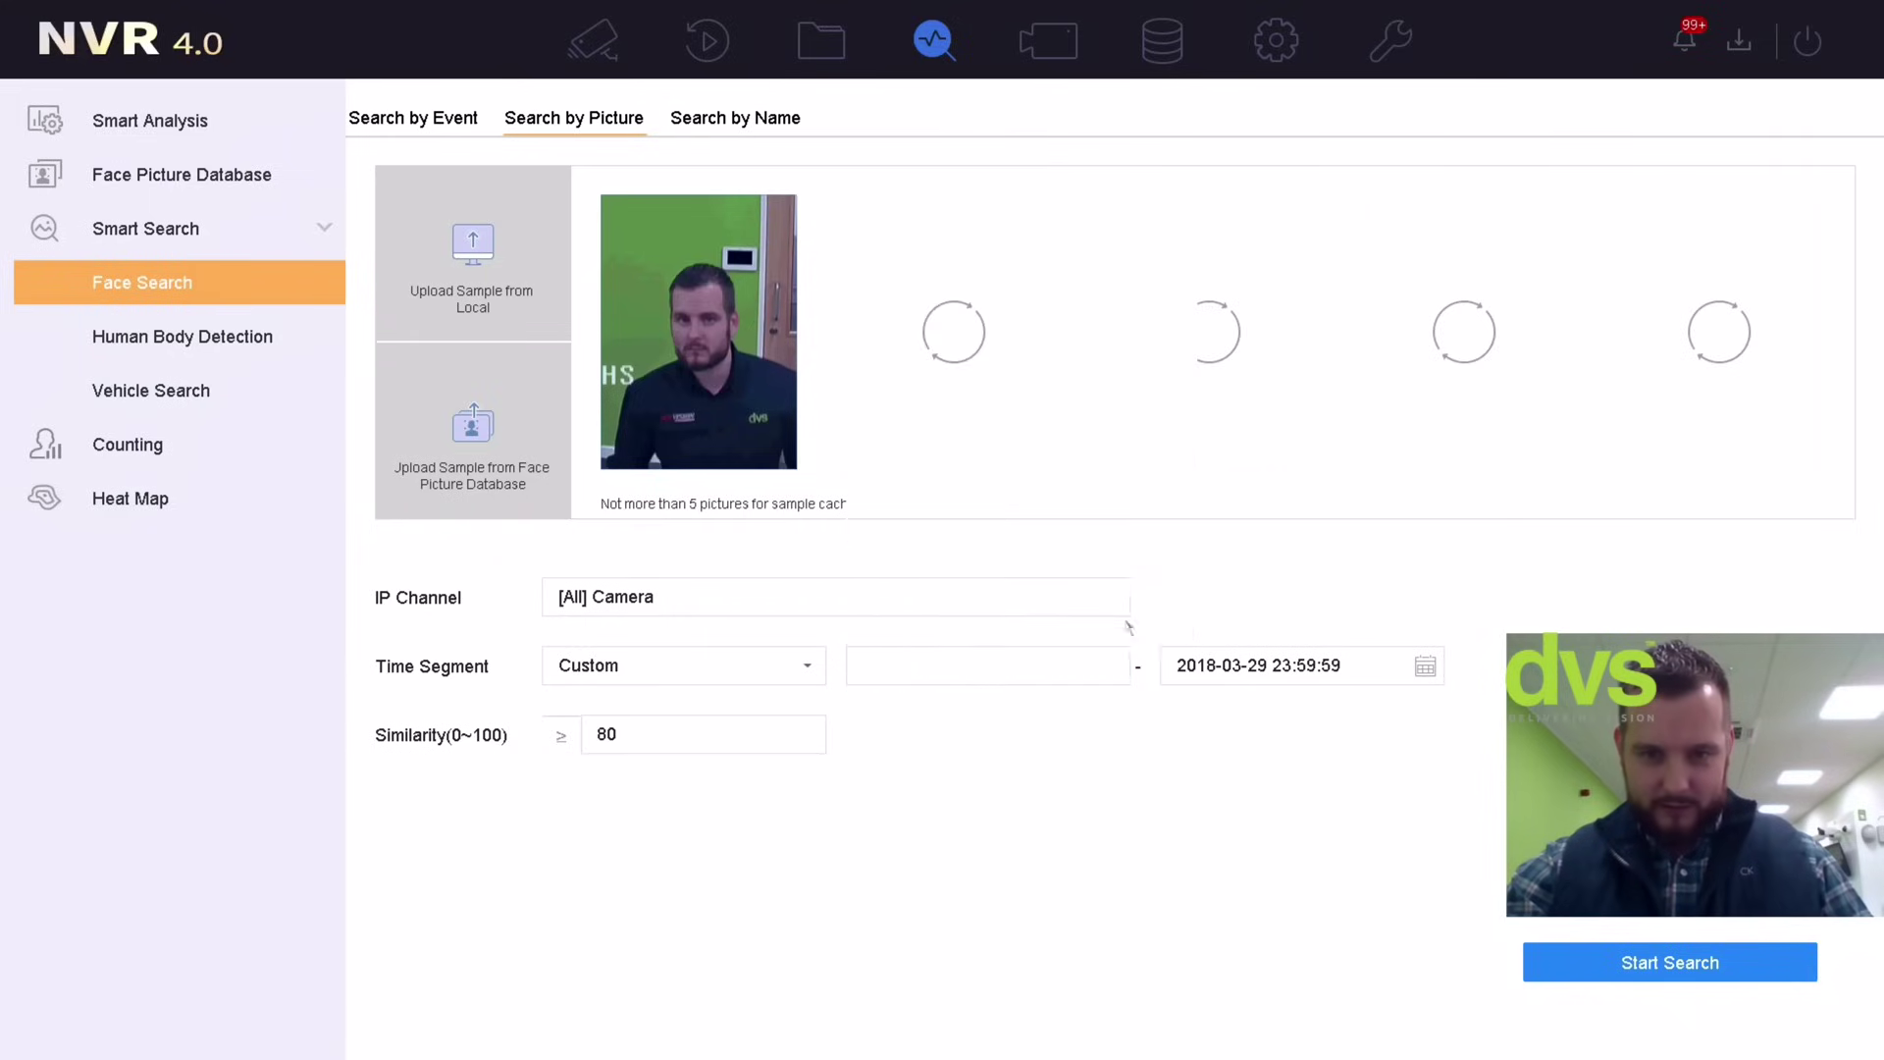
click(1570, 973)
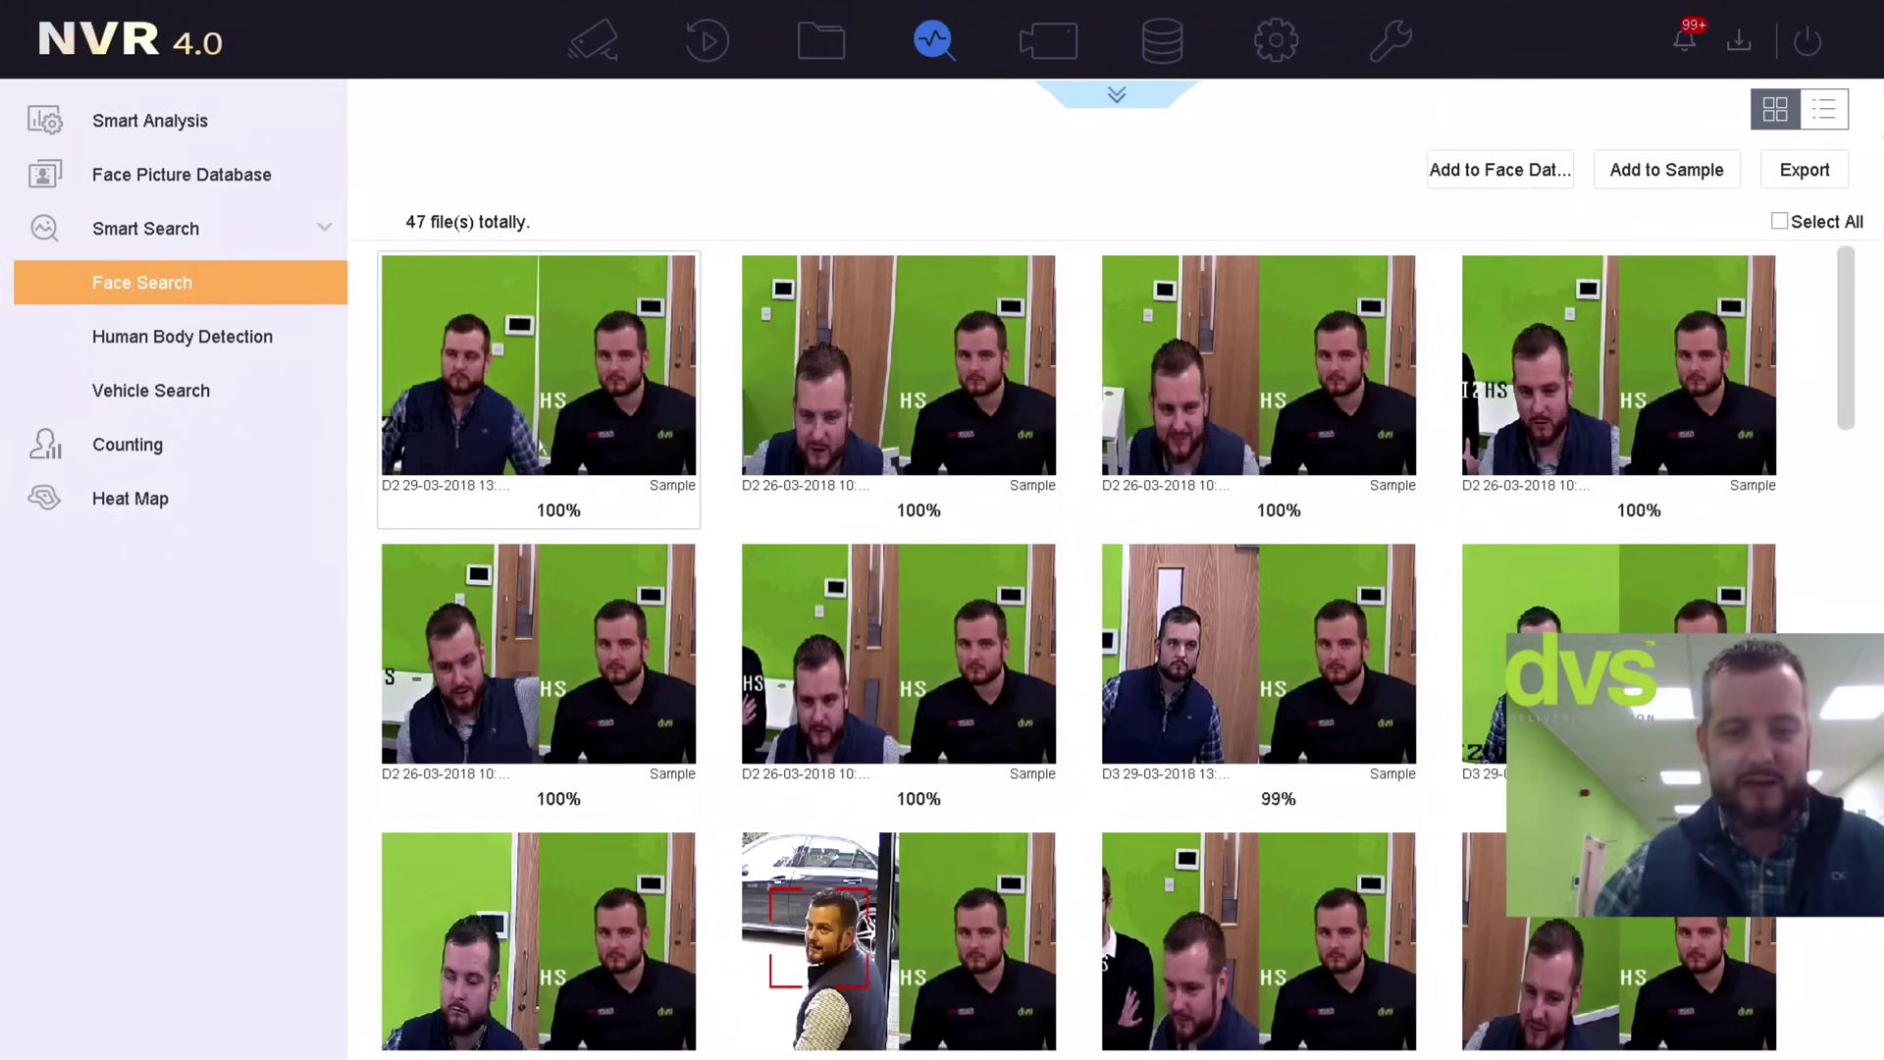
Preview the first D2 match and the D3 match of 29 March 2018 beside the sample, closing each preview
double_click(587, 338)
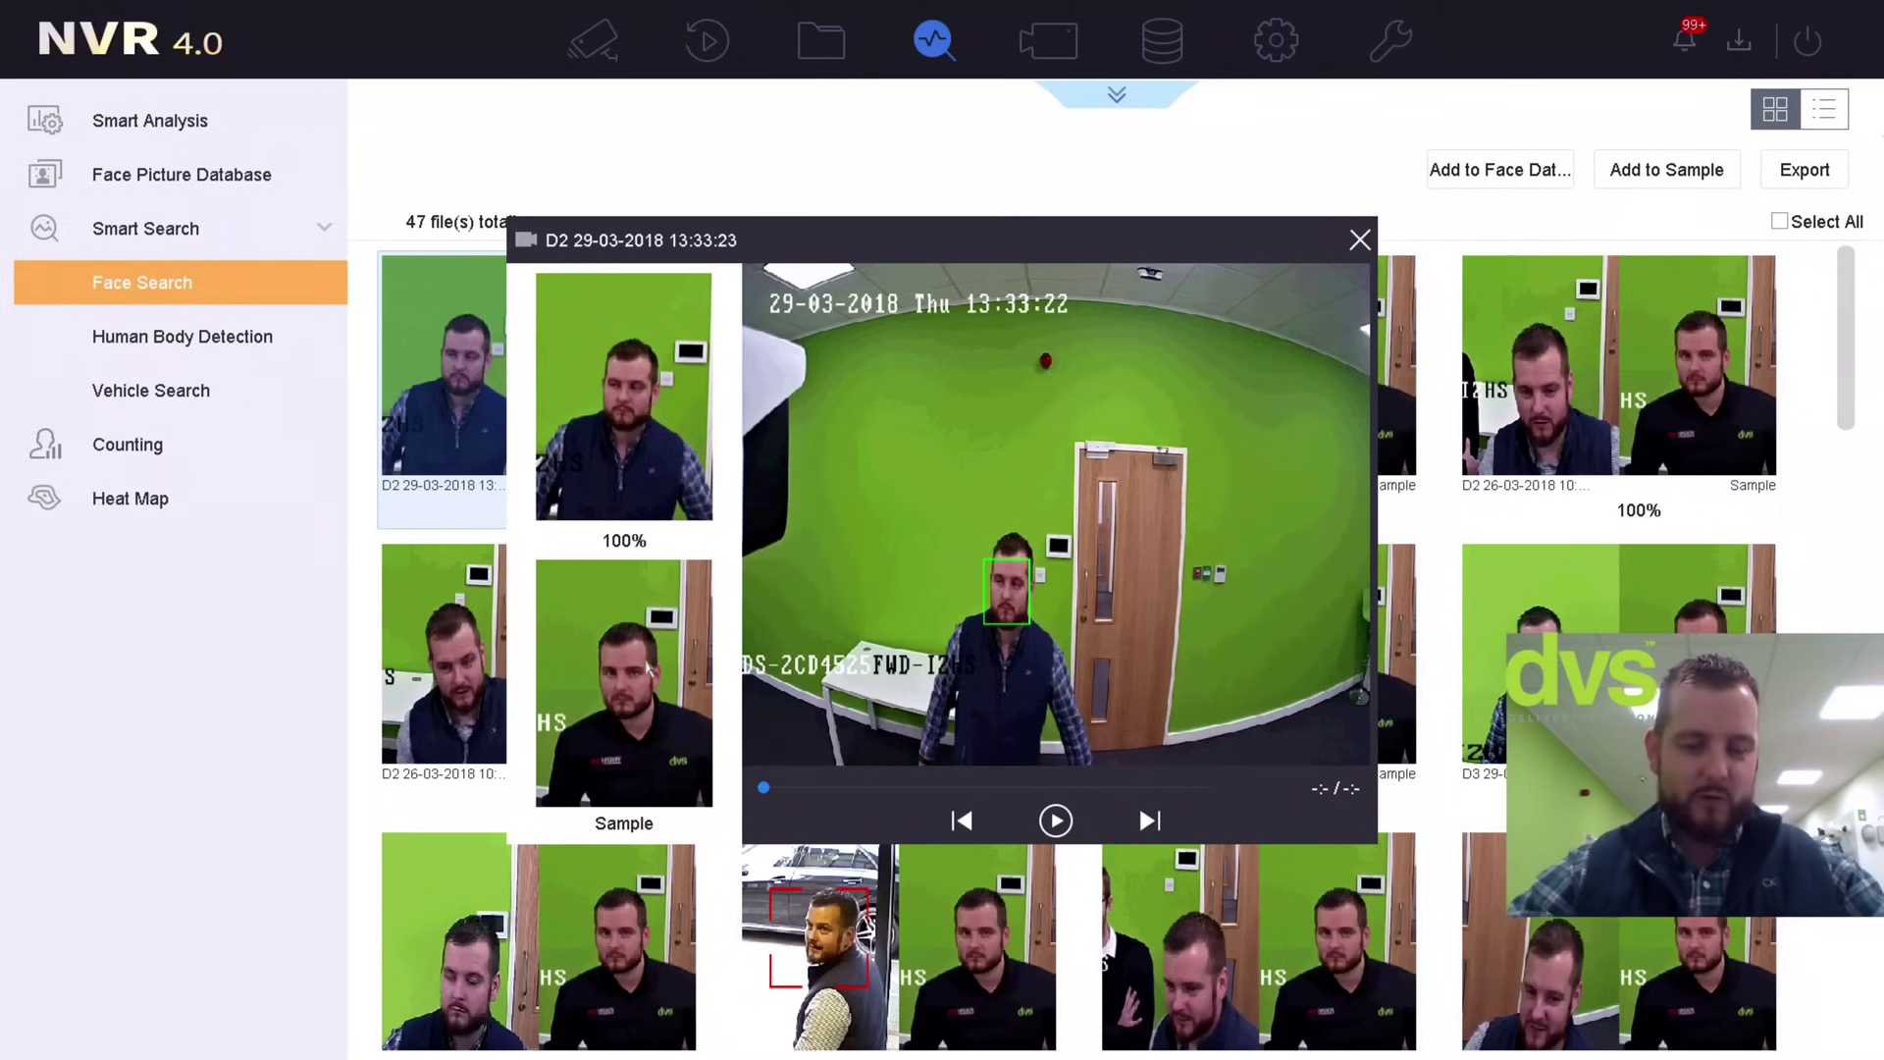
click(1359, 239)
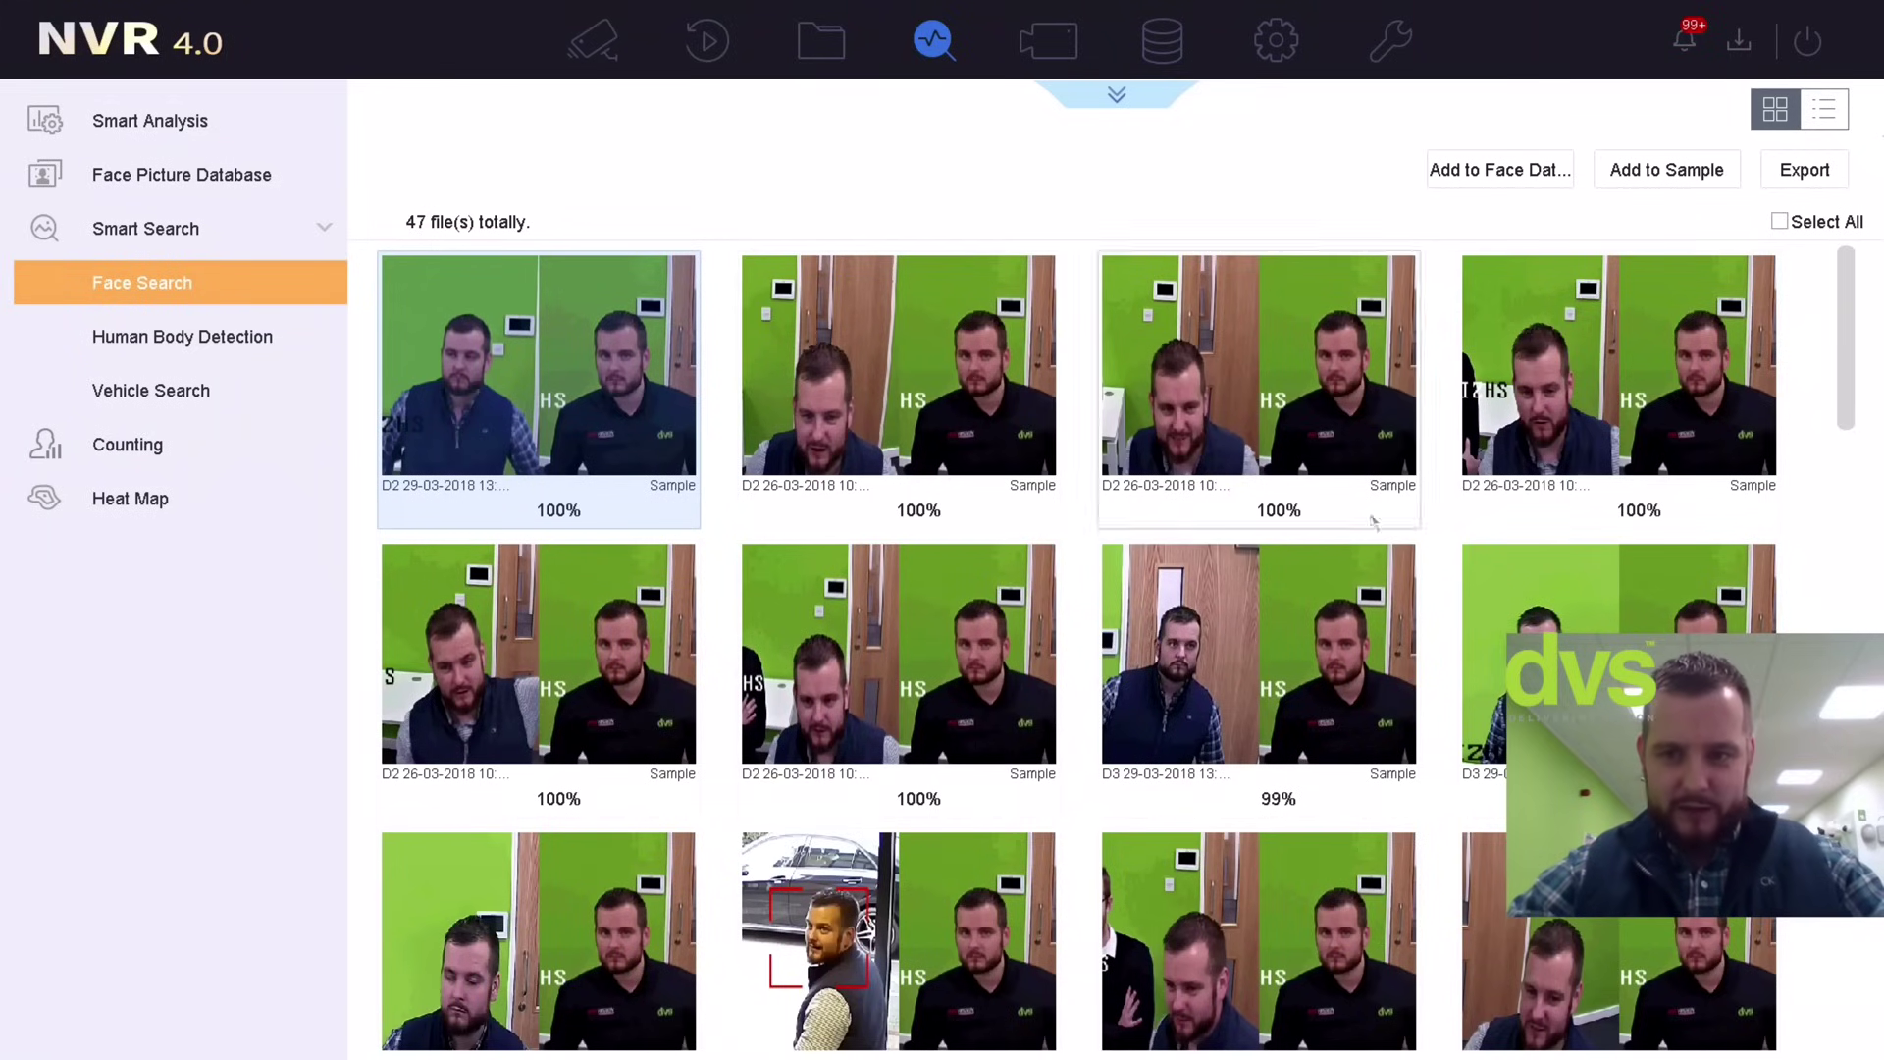
scroll(1227, 578, down, 2)
scroll(1227, 577, down, 1)
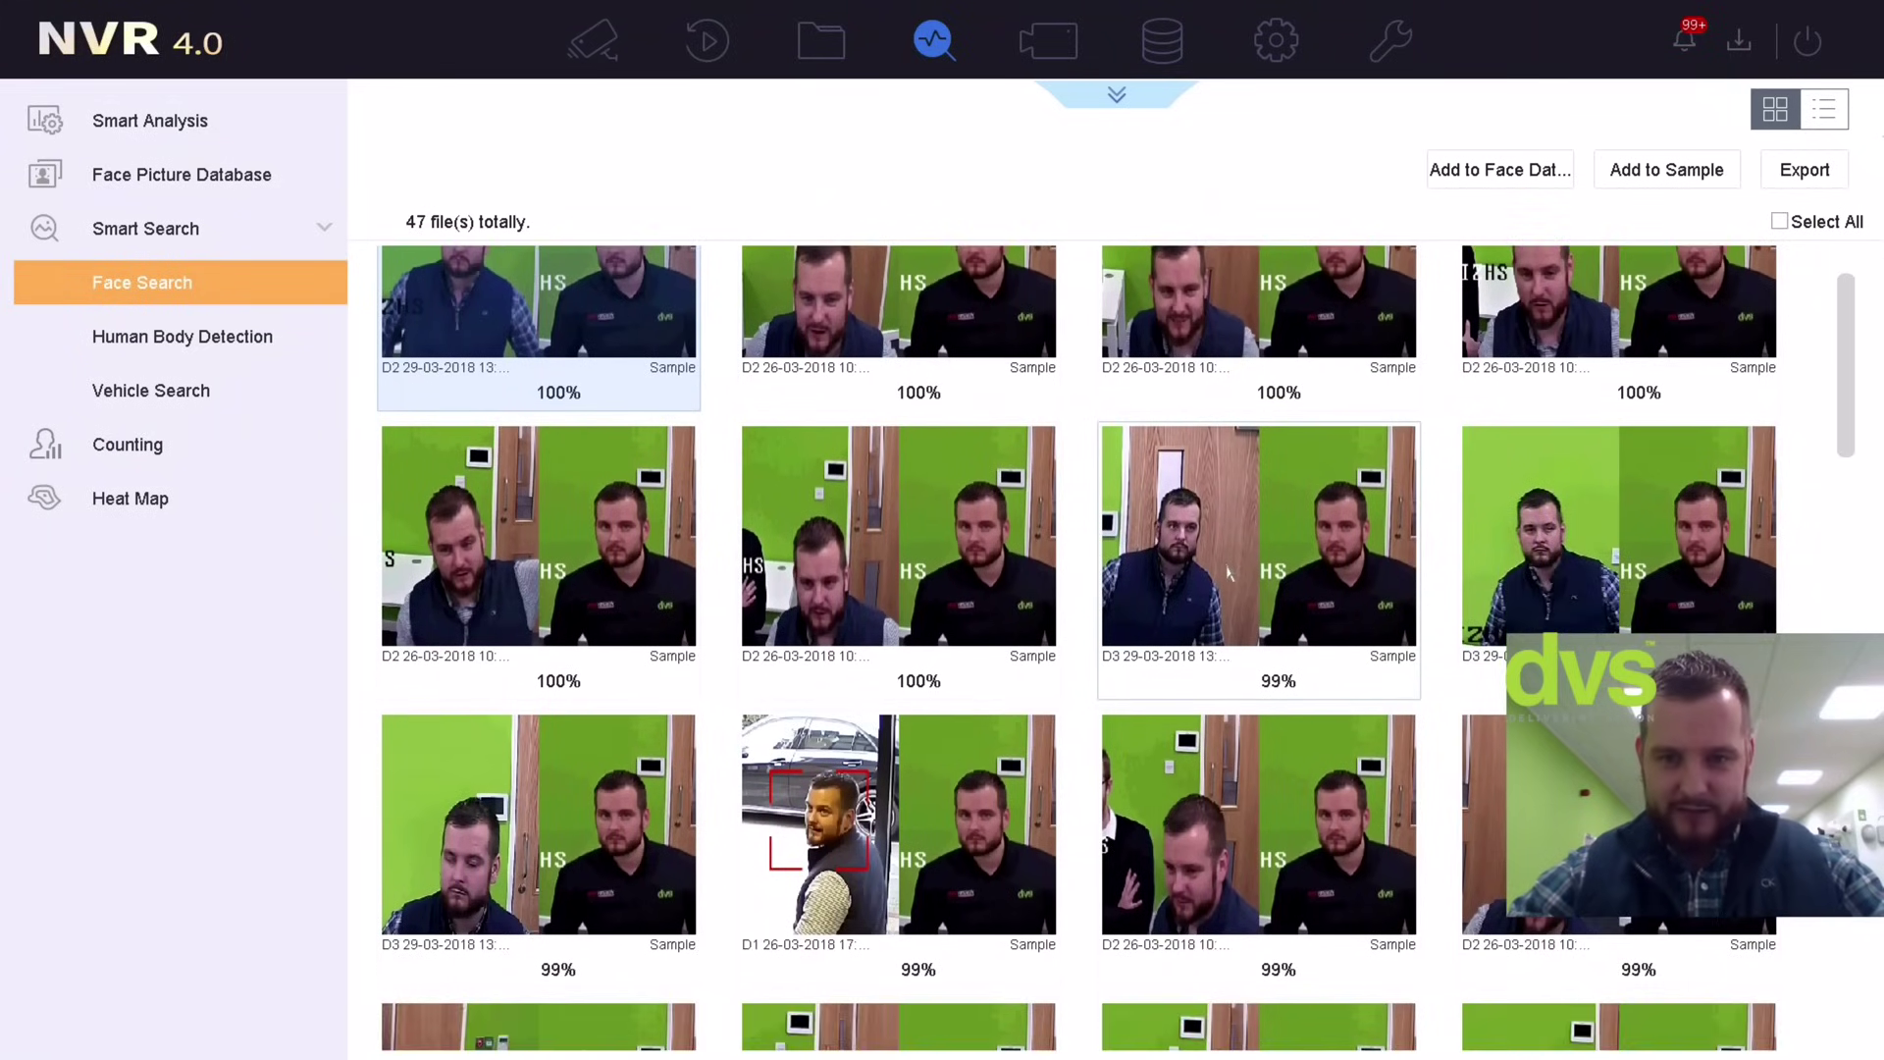
click(1230, 558)
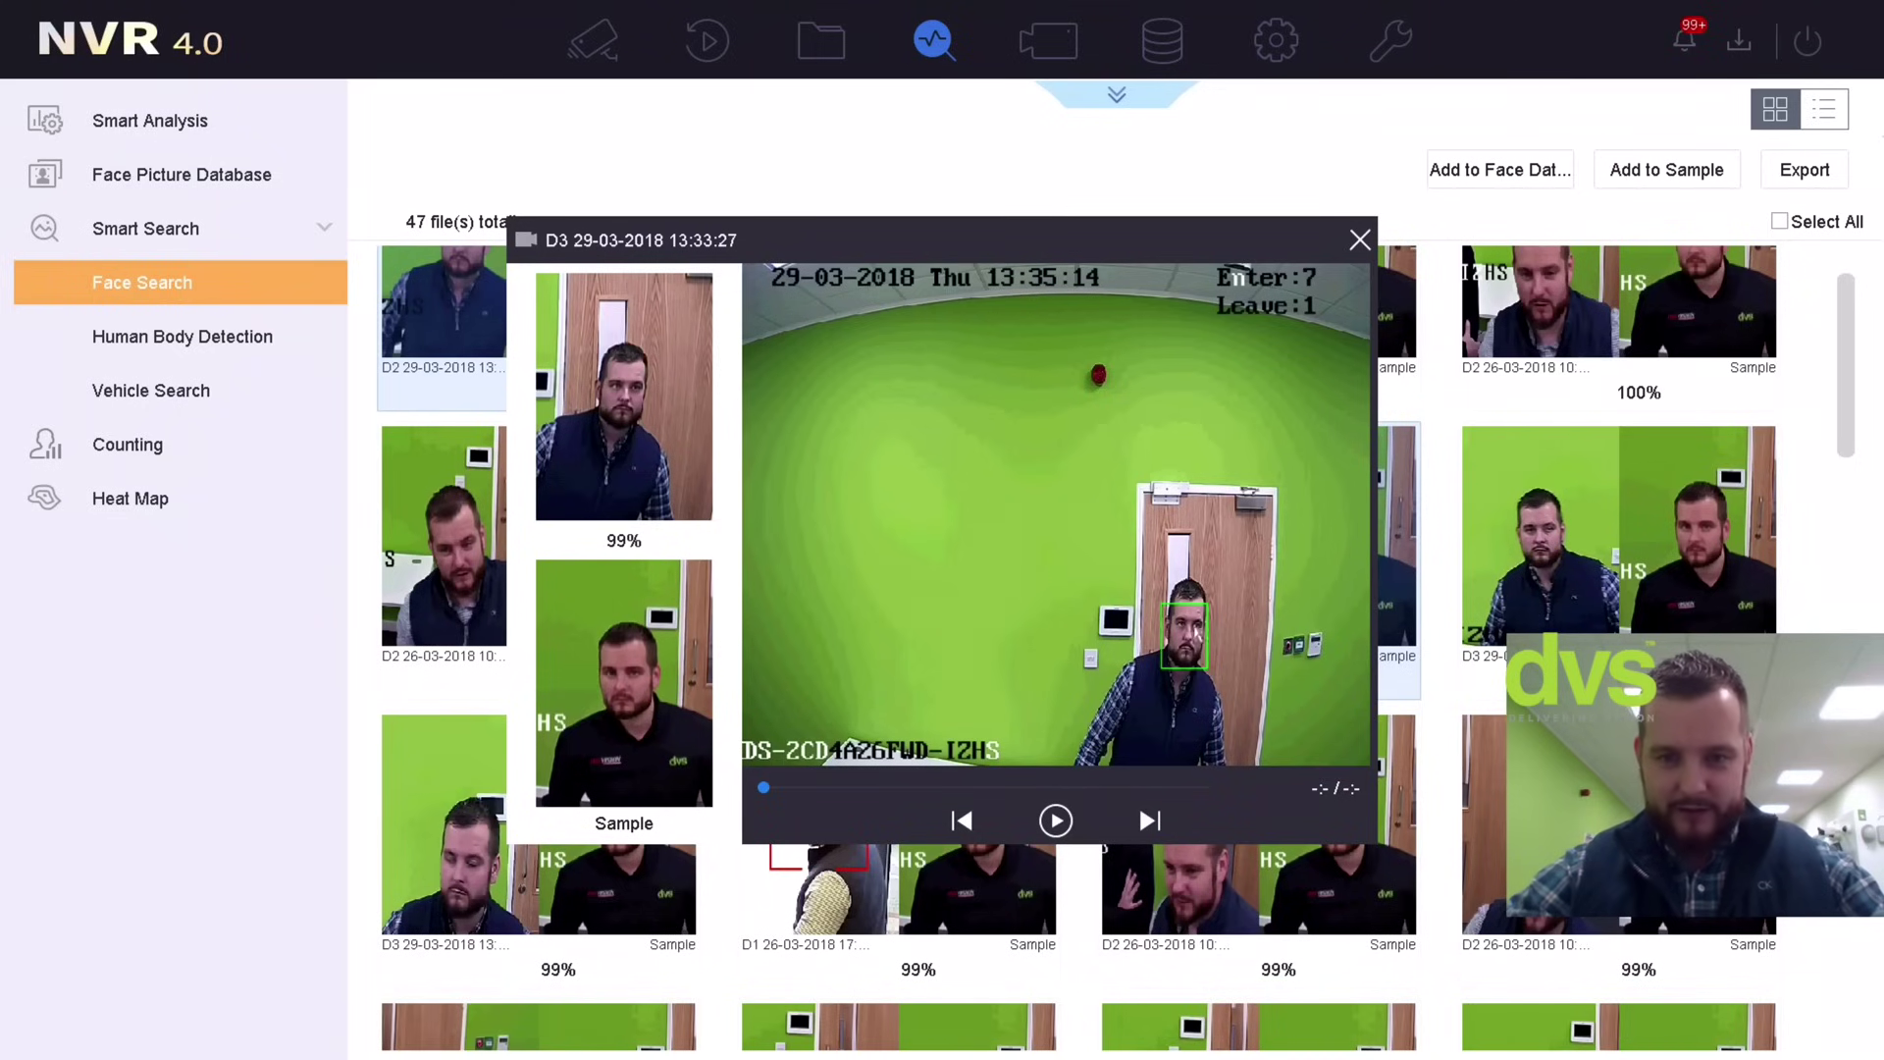
click(1360, 240)
Preview the D1 entrance-camera match captured on 26 March 2018 at 17:52:39, and close it
scroll(1205, 584, down, 1)
scroll(1205, 584, down, 1)
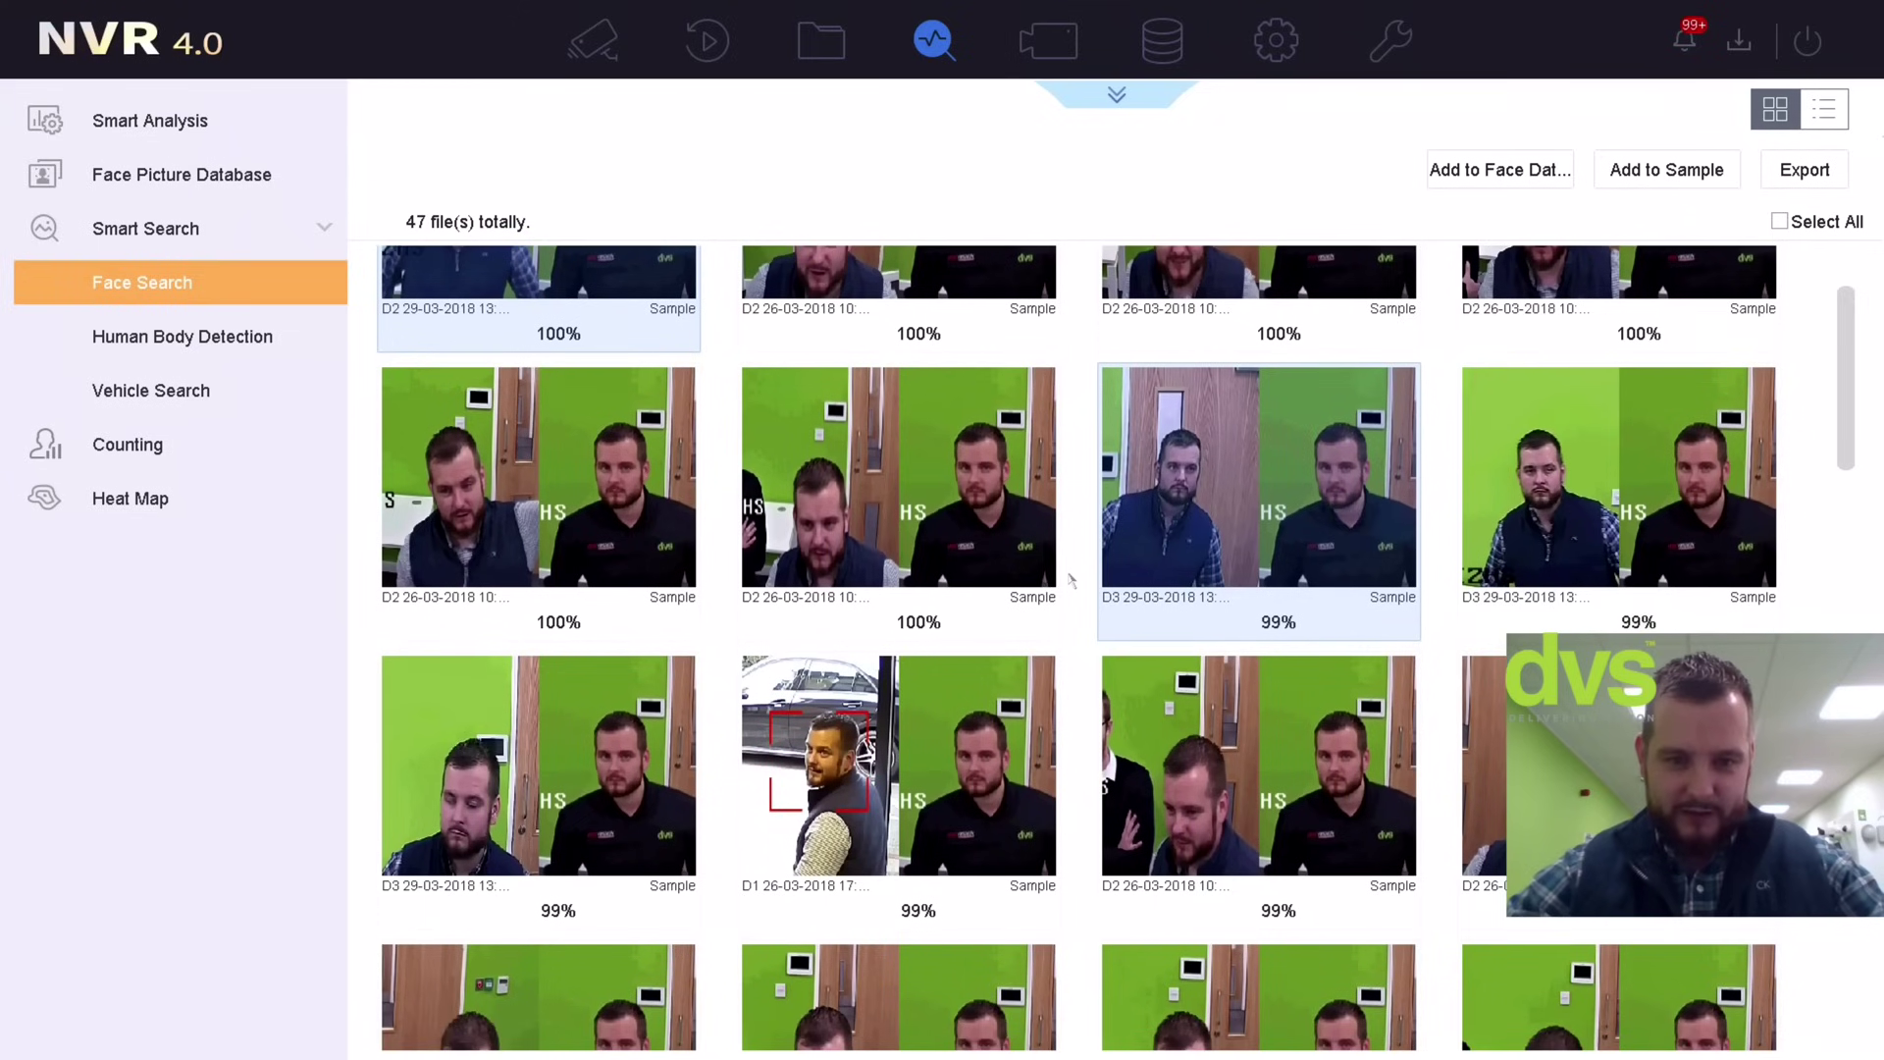
click(898, 760)
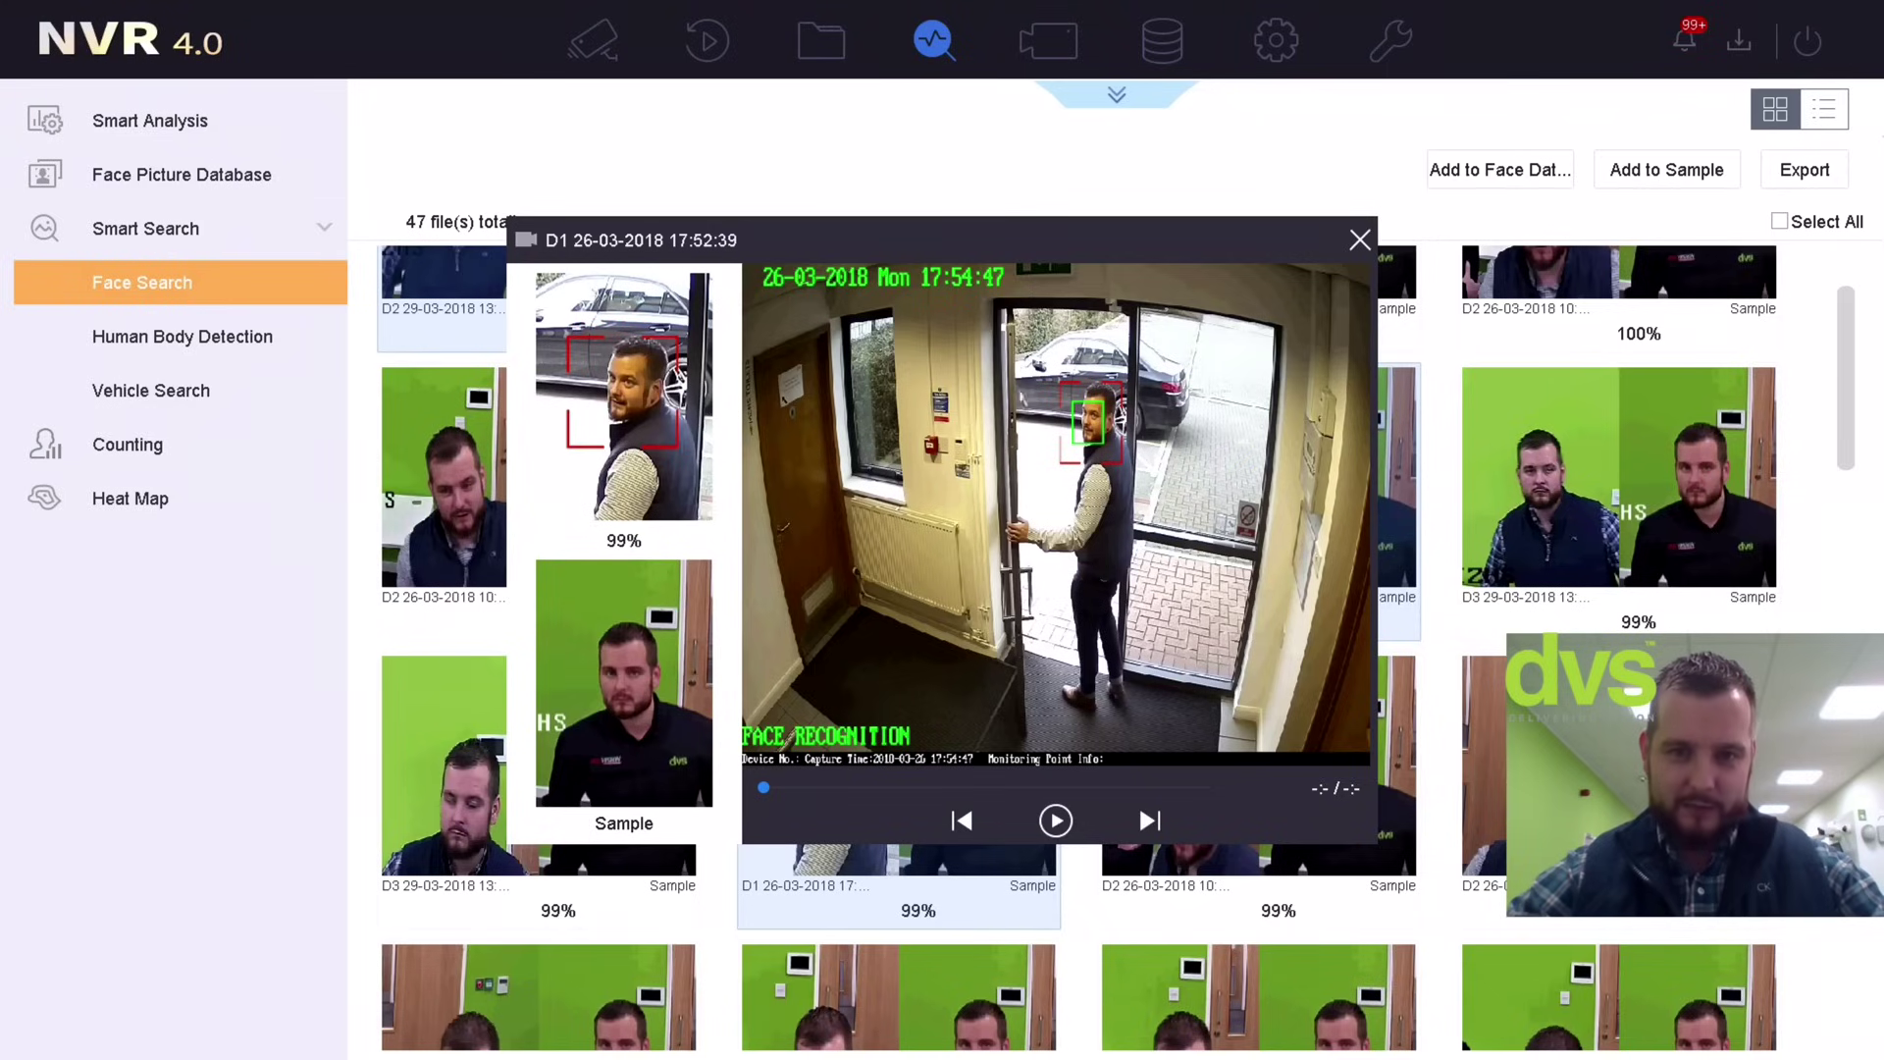
click(1360, 240)
Look through the further face matches and preview the D1 entrance capture of 29 March 2018 at 06:55:46
scroll(1161, 516, down, 2)
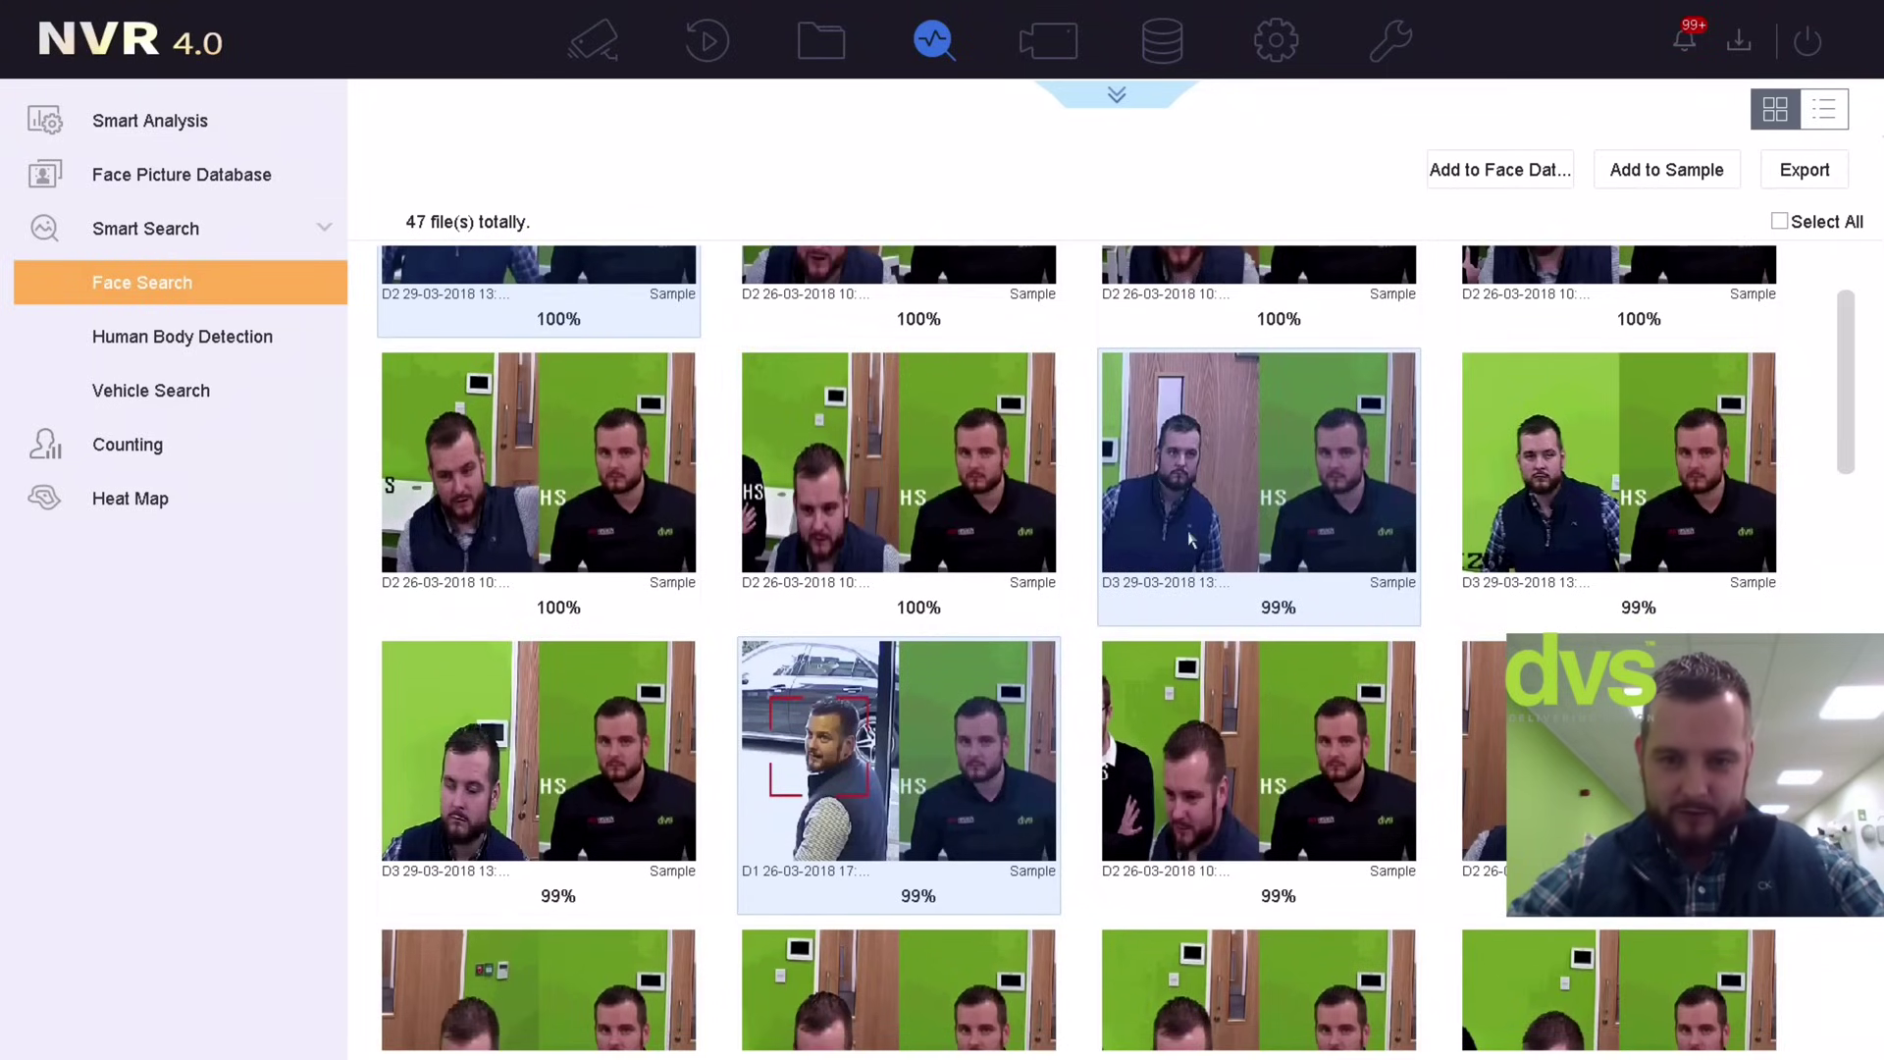
scroll(1153, 587, down, 4)
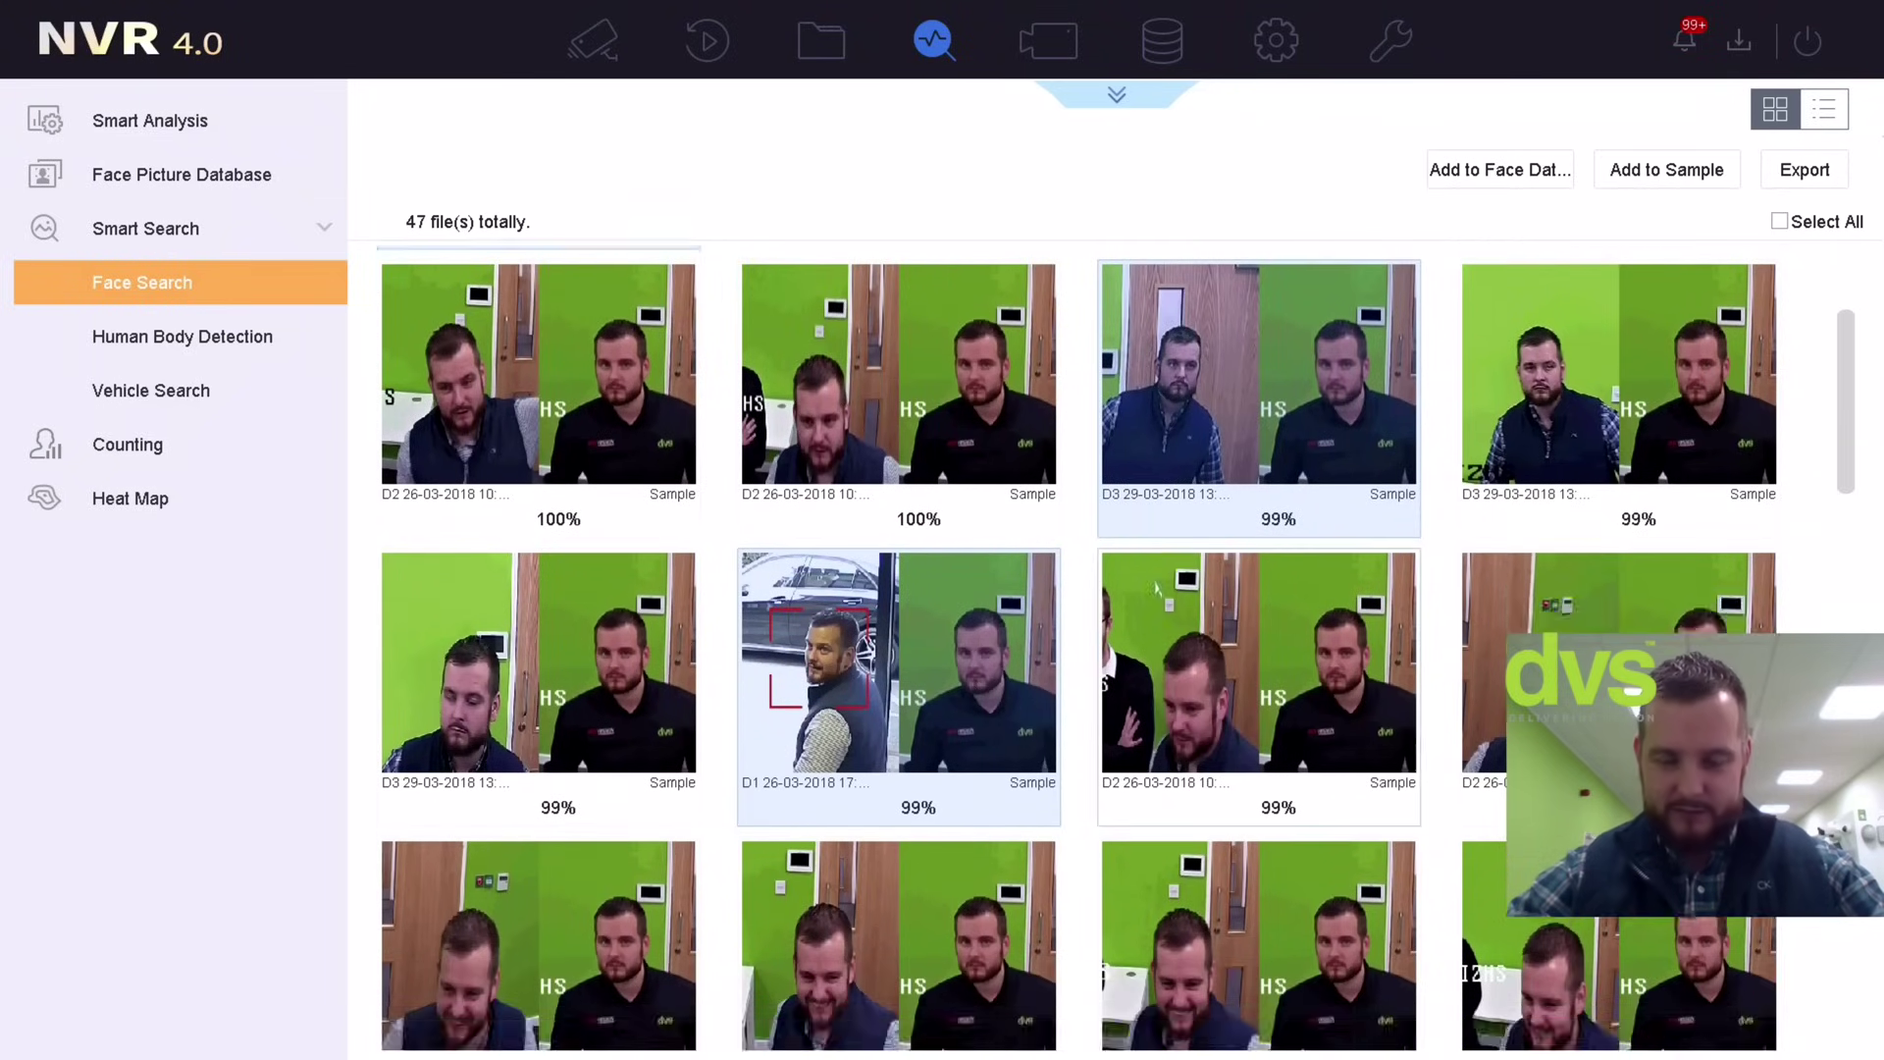
scroll(1159, 577, down, 4)
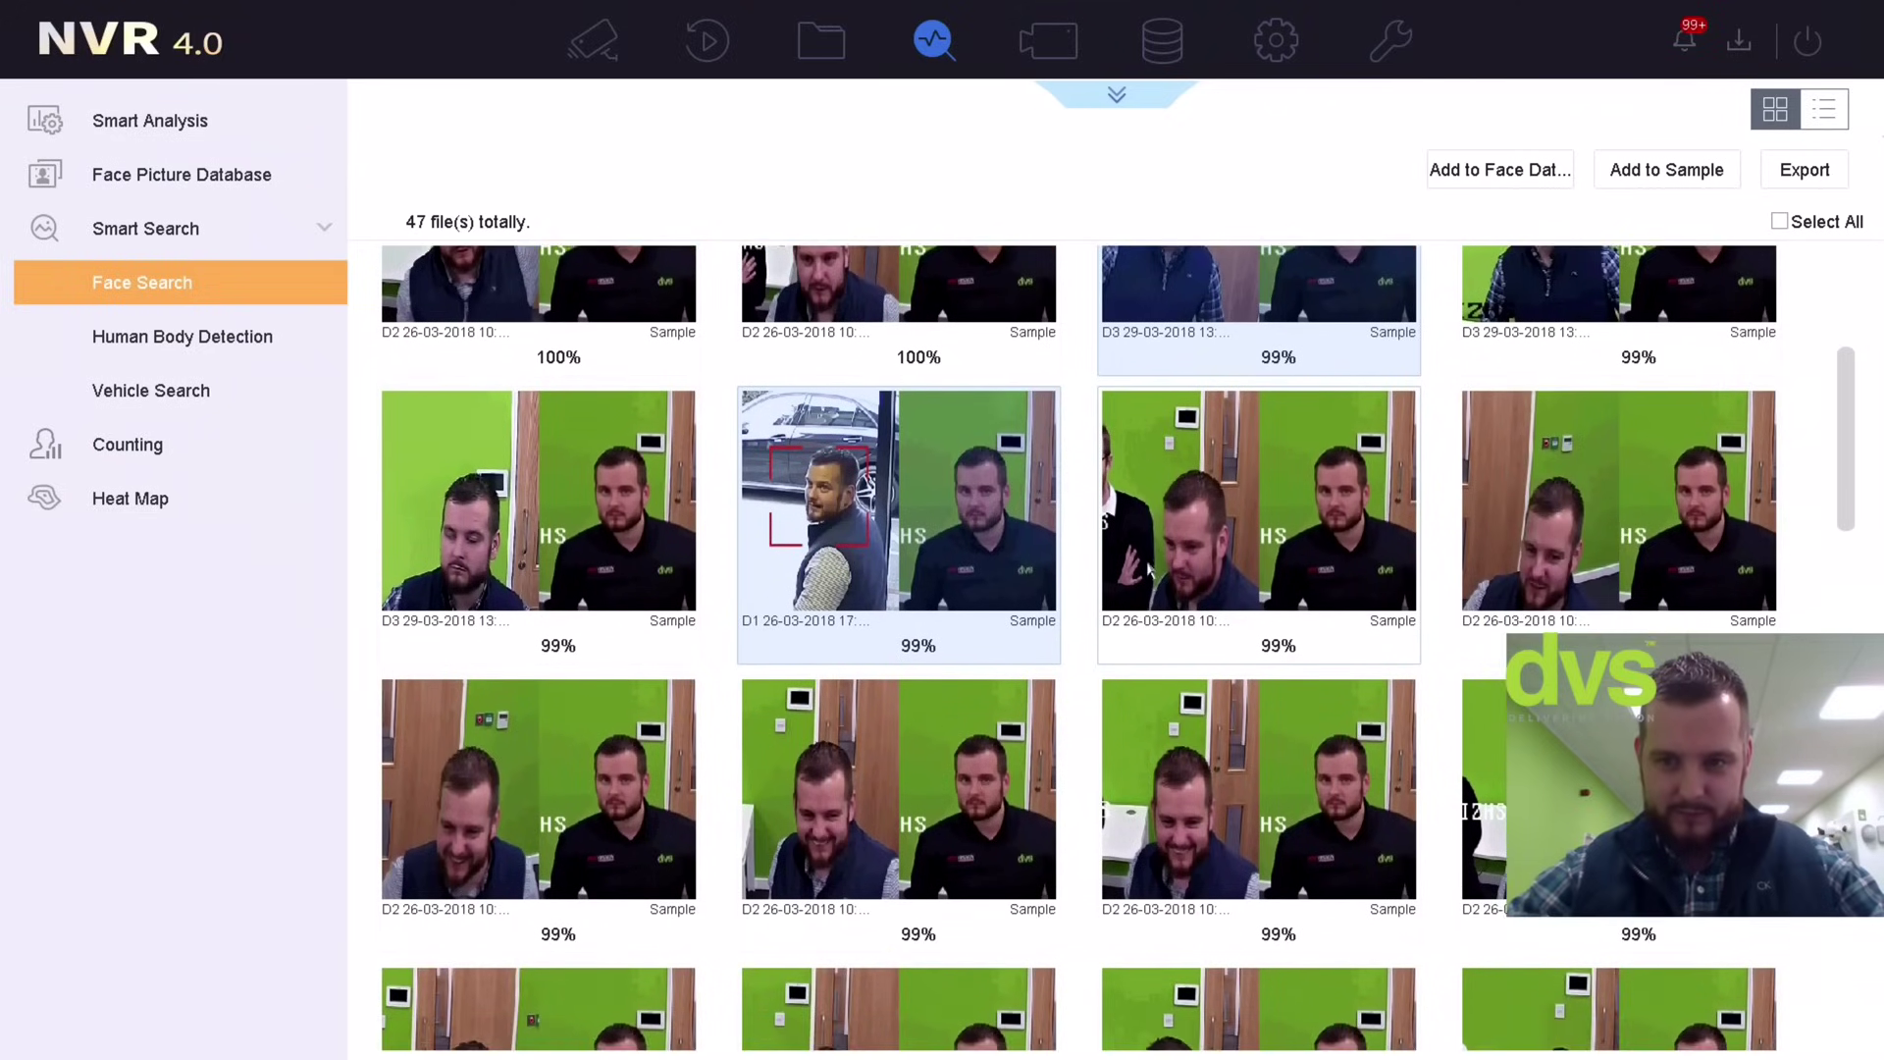
scroll(1159, 578, down, 4)
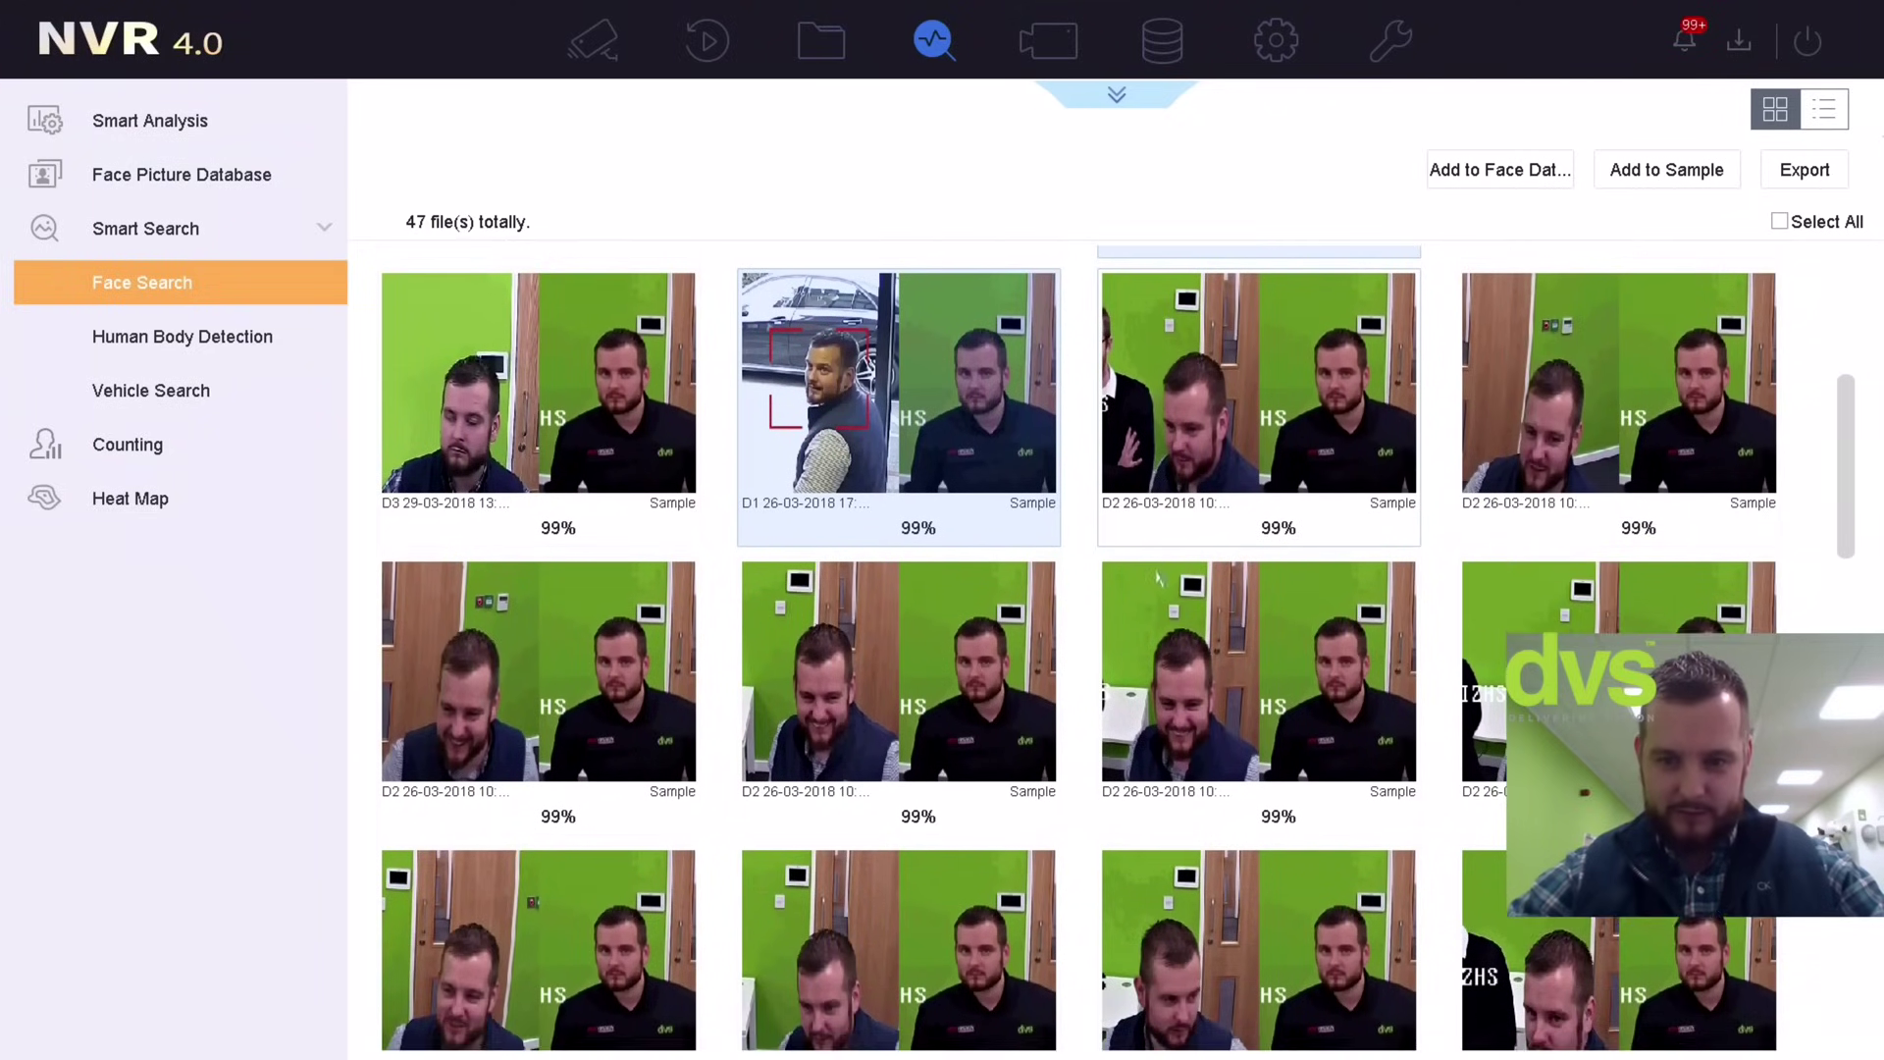
scroll(1161, 561, down, 4)
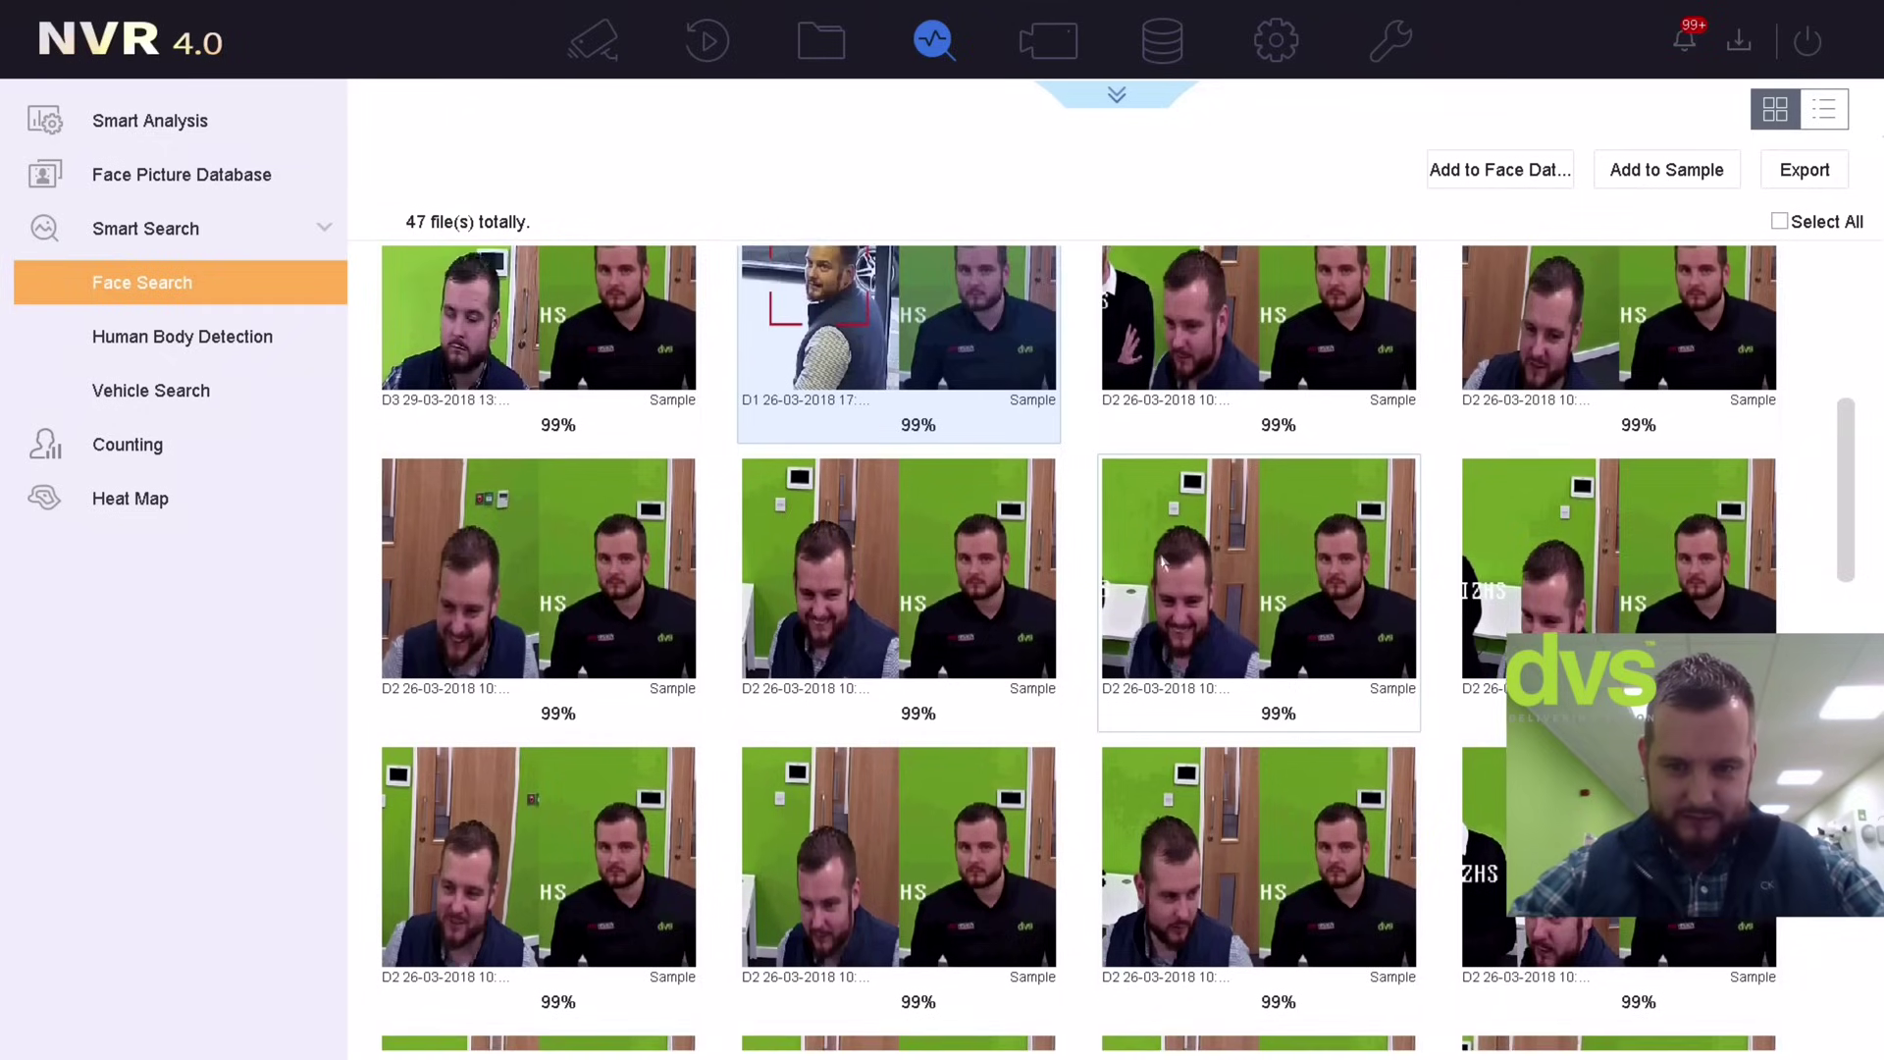
scroll(1165, 549, down, 4)
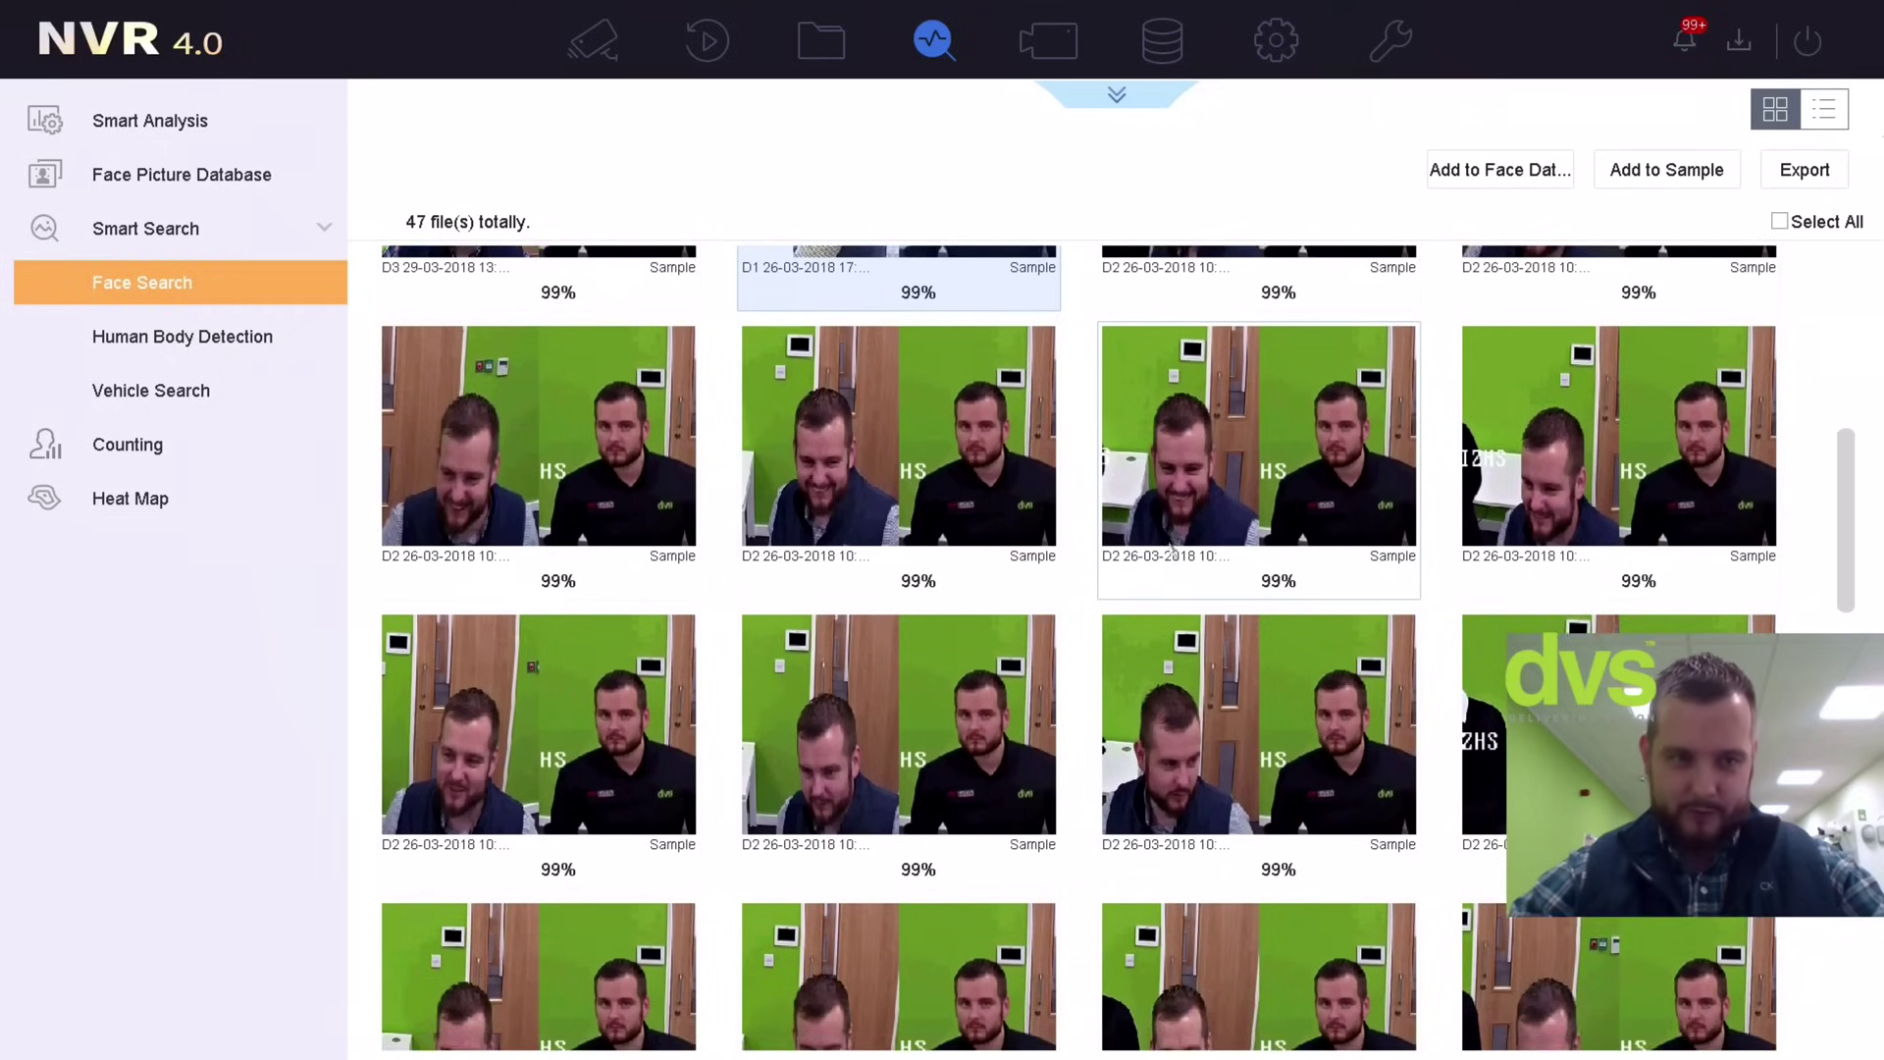
scroll(1176, 521, down, 5)
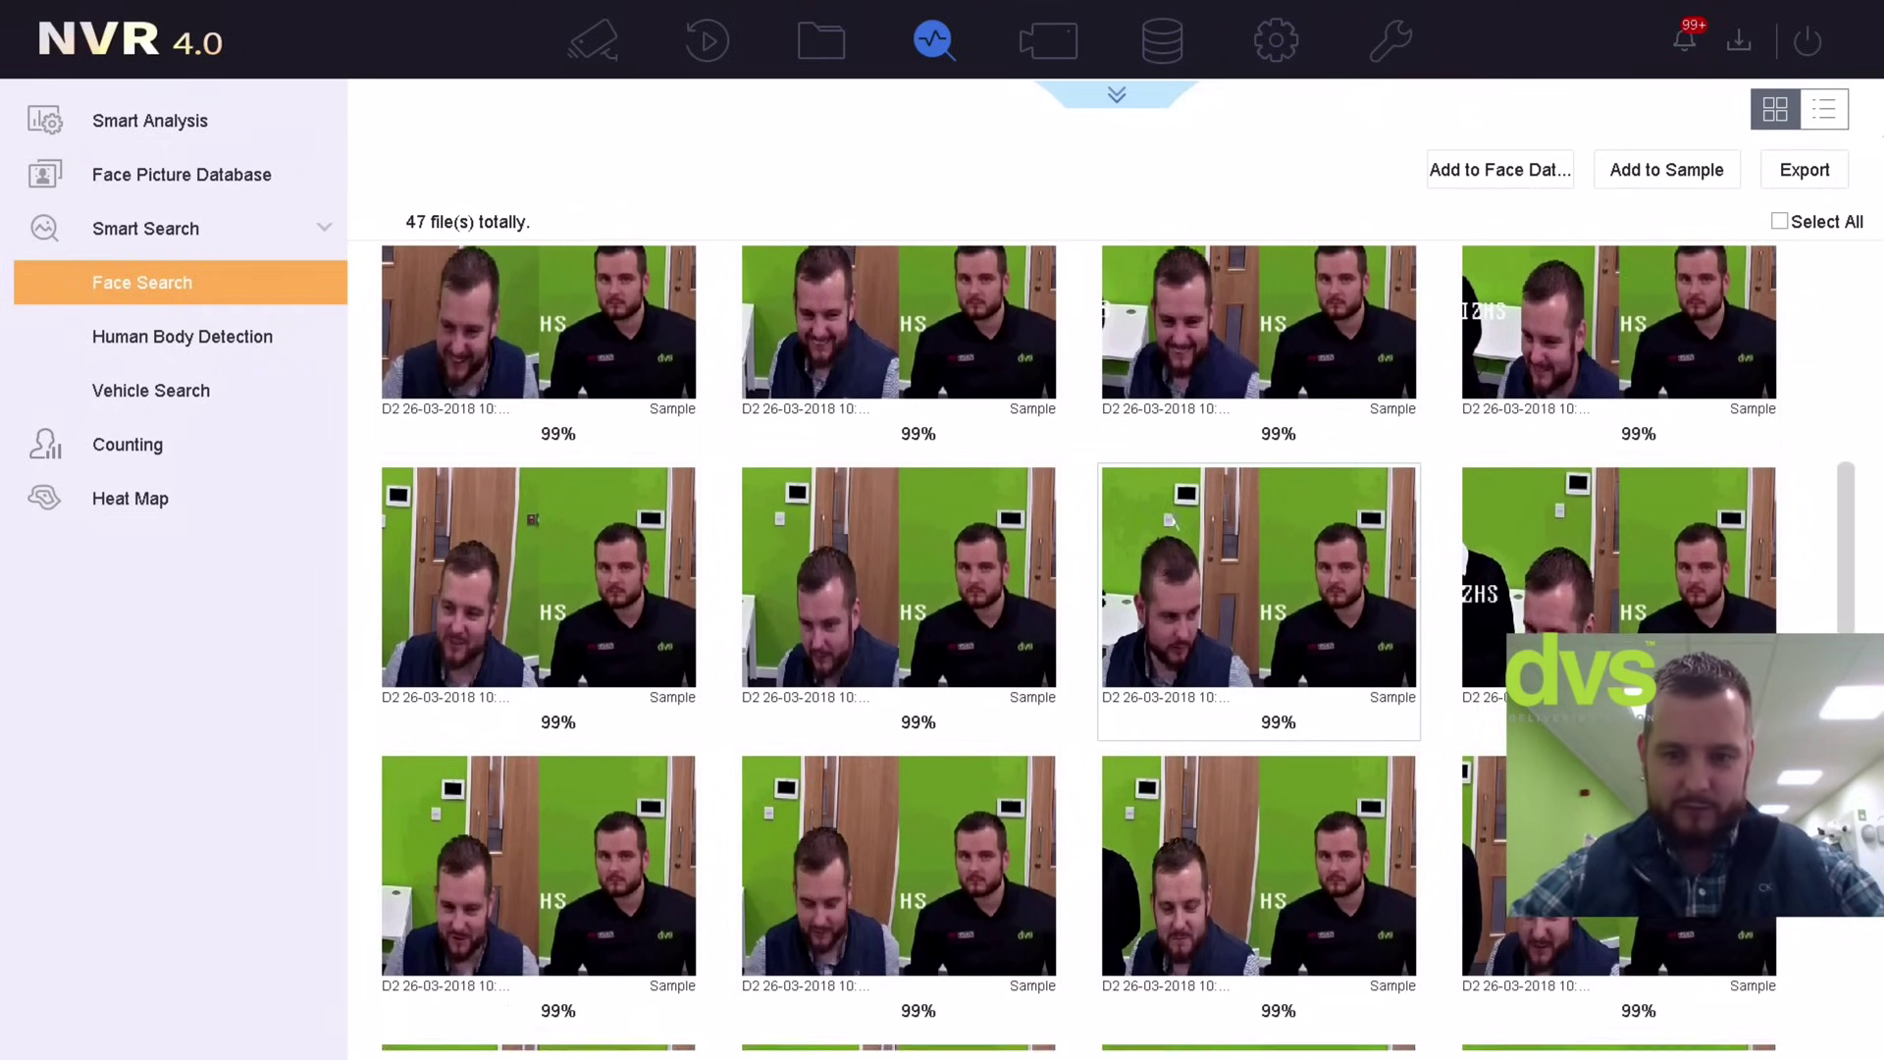
scroll(1179, 502, down, 4)
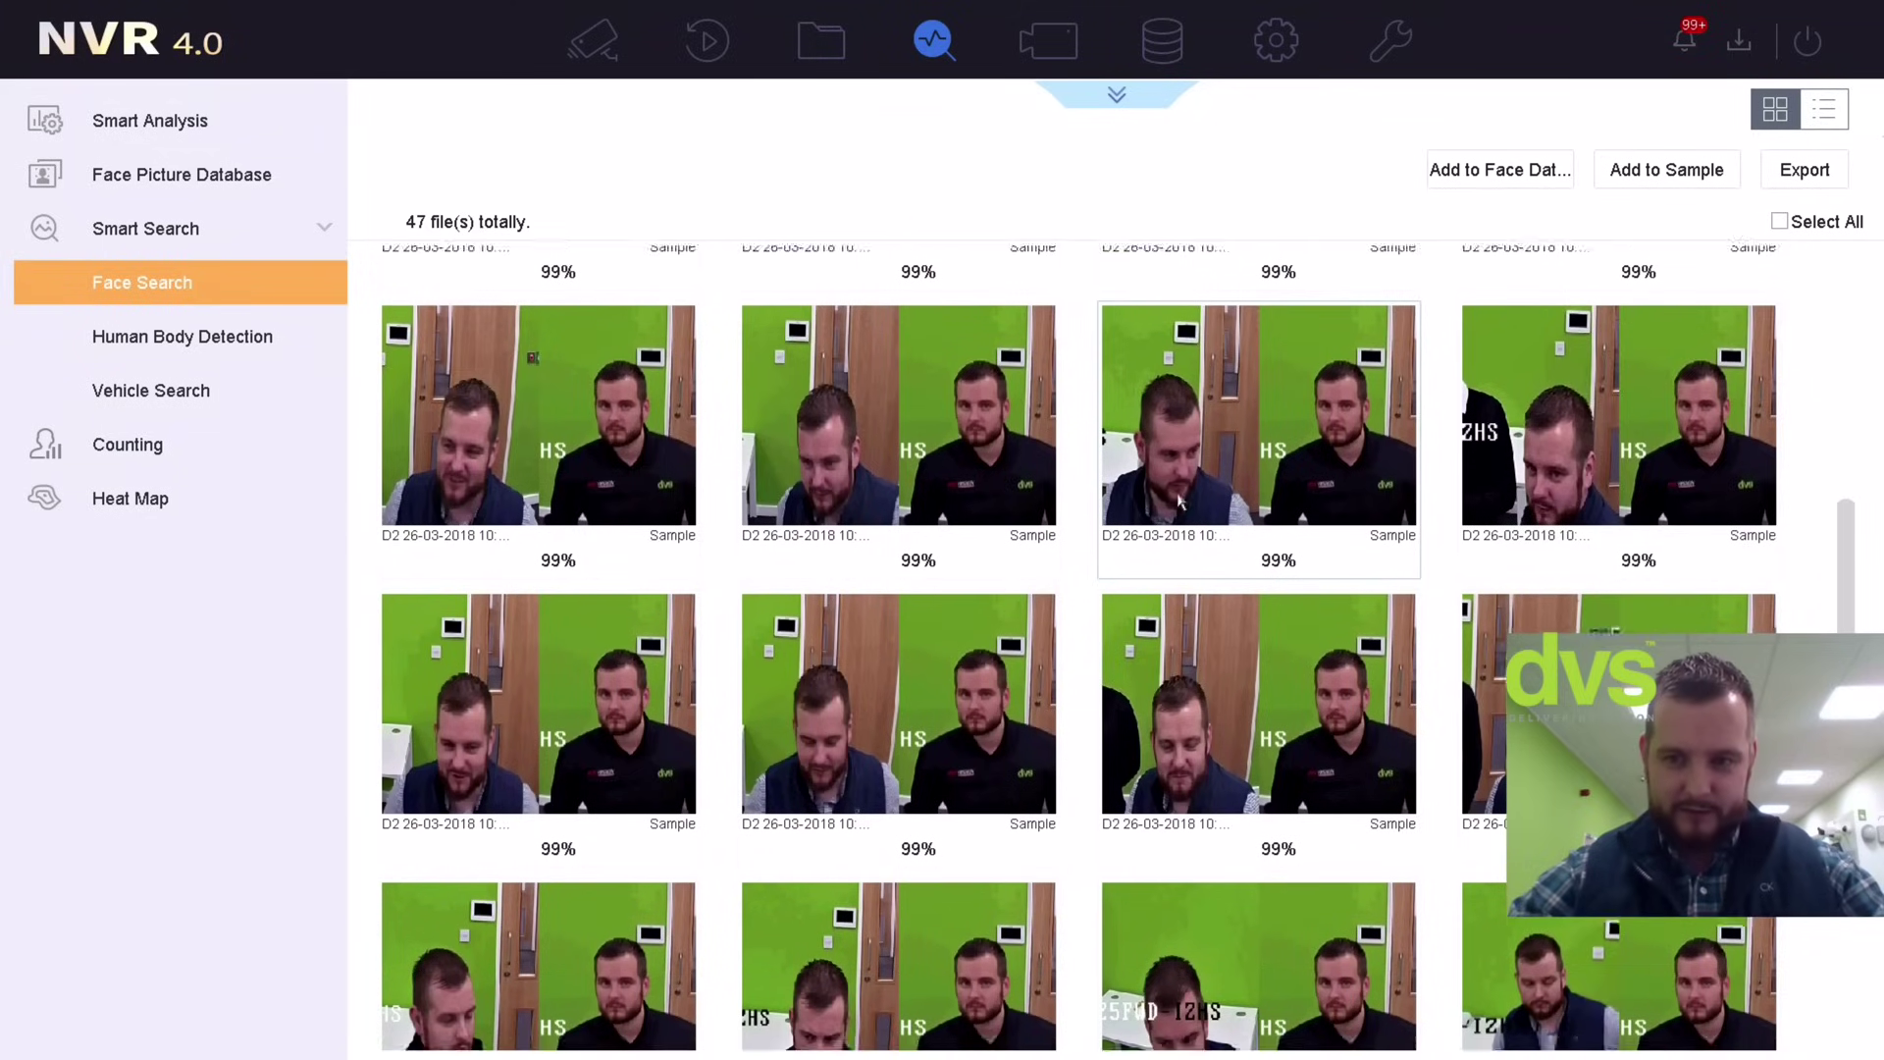
scroll(1182, 493, down, 5)
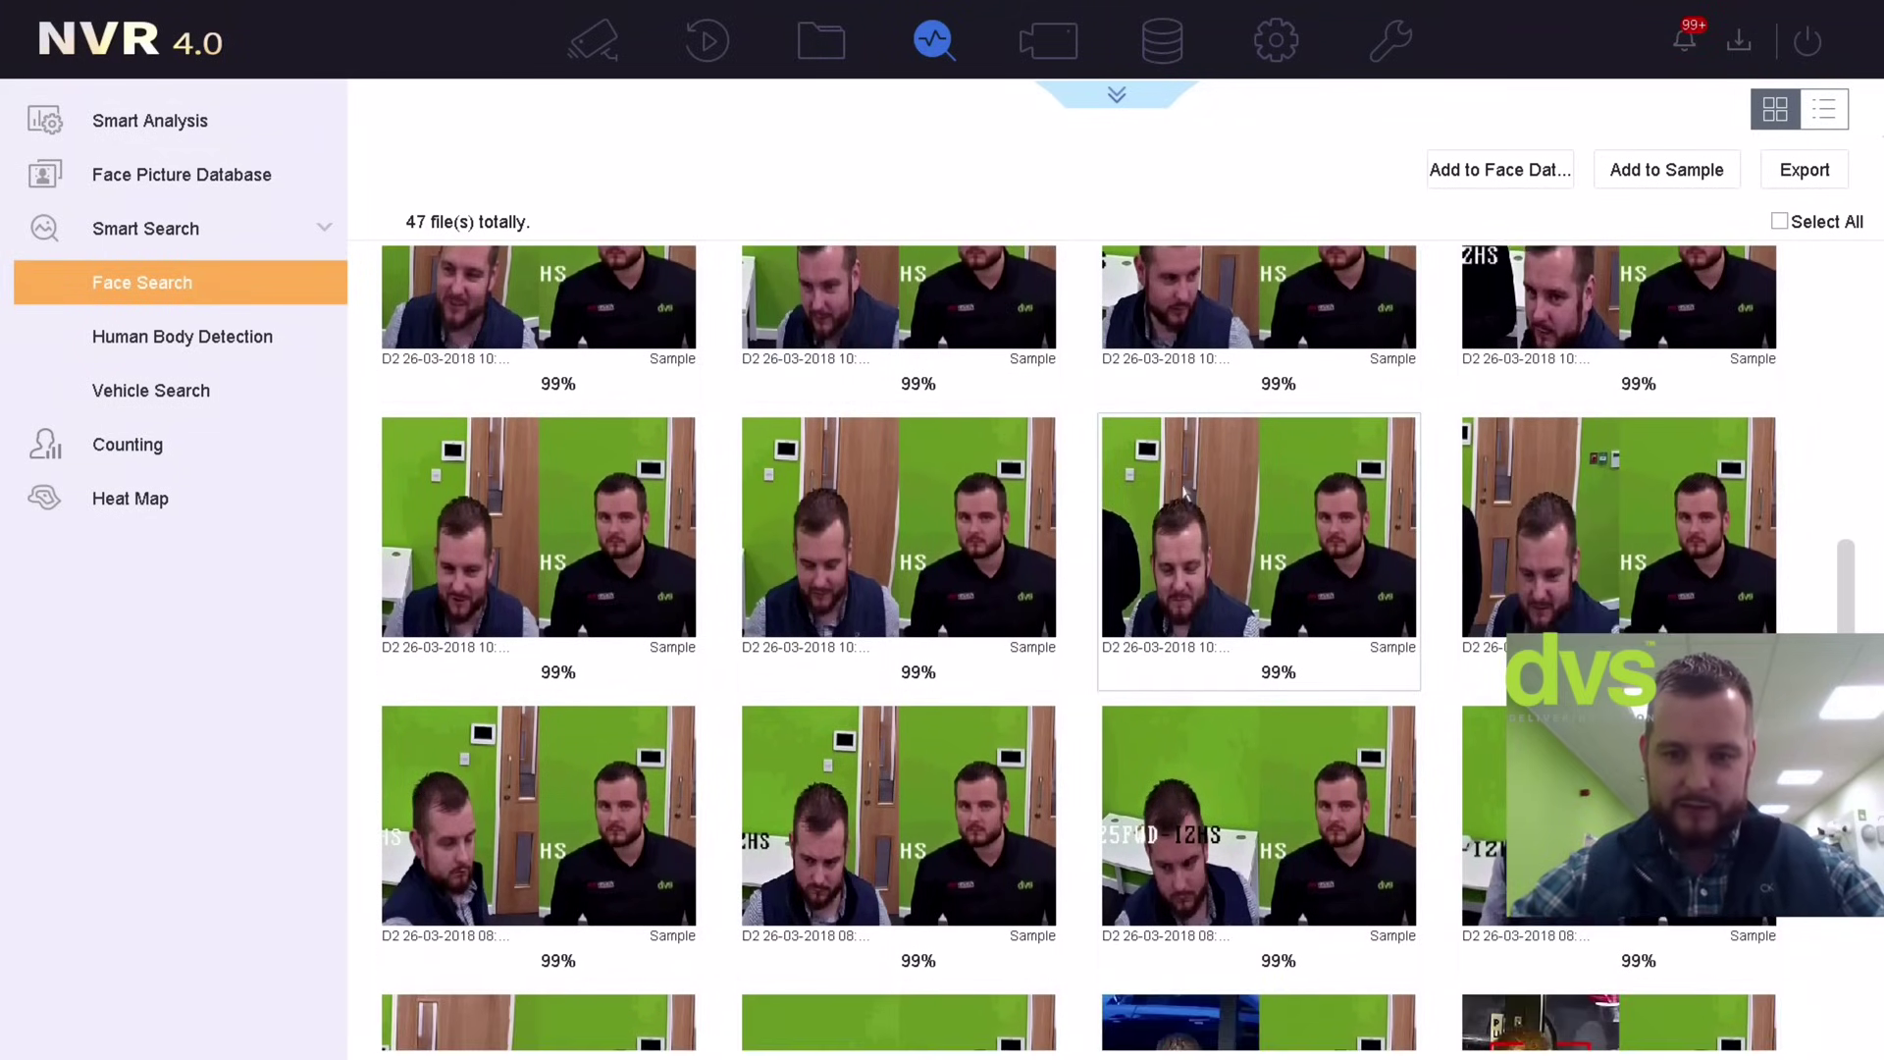
scroll(1183, 471, down, 4)
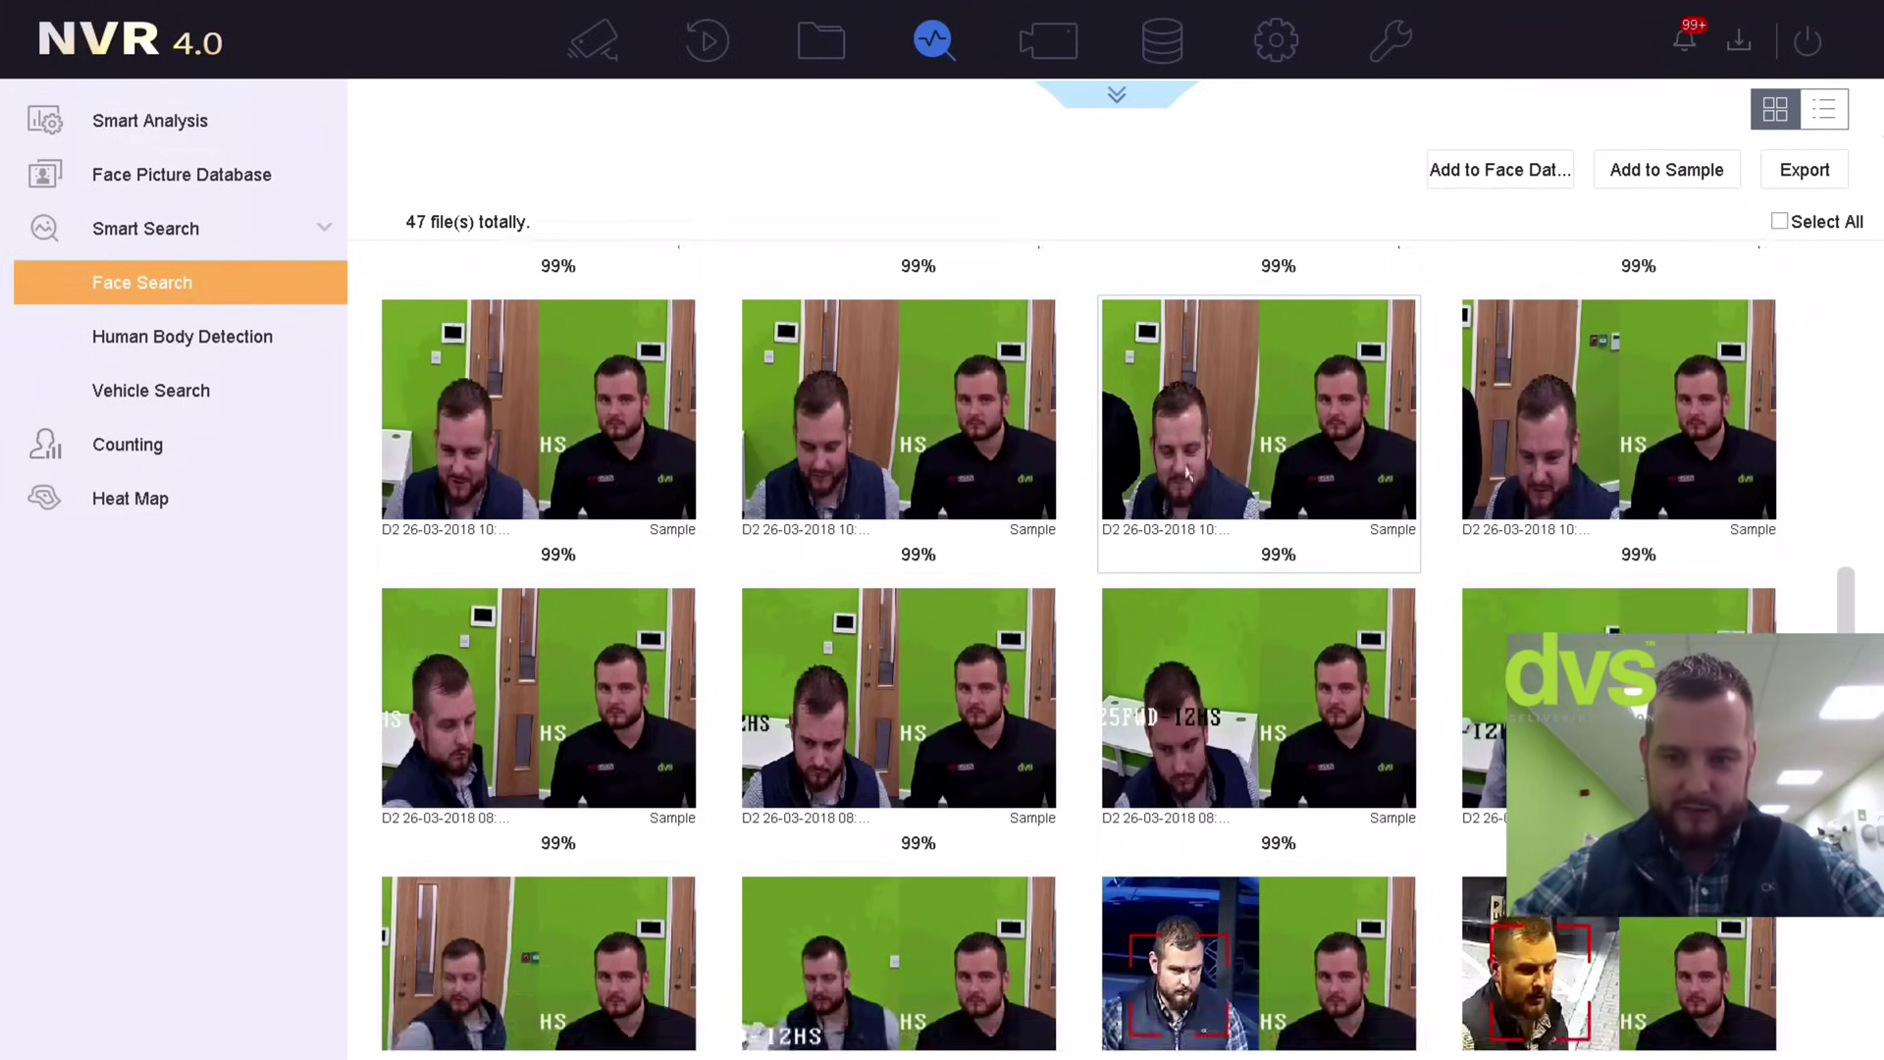
scroll(1163, 447, down, 4)
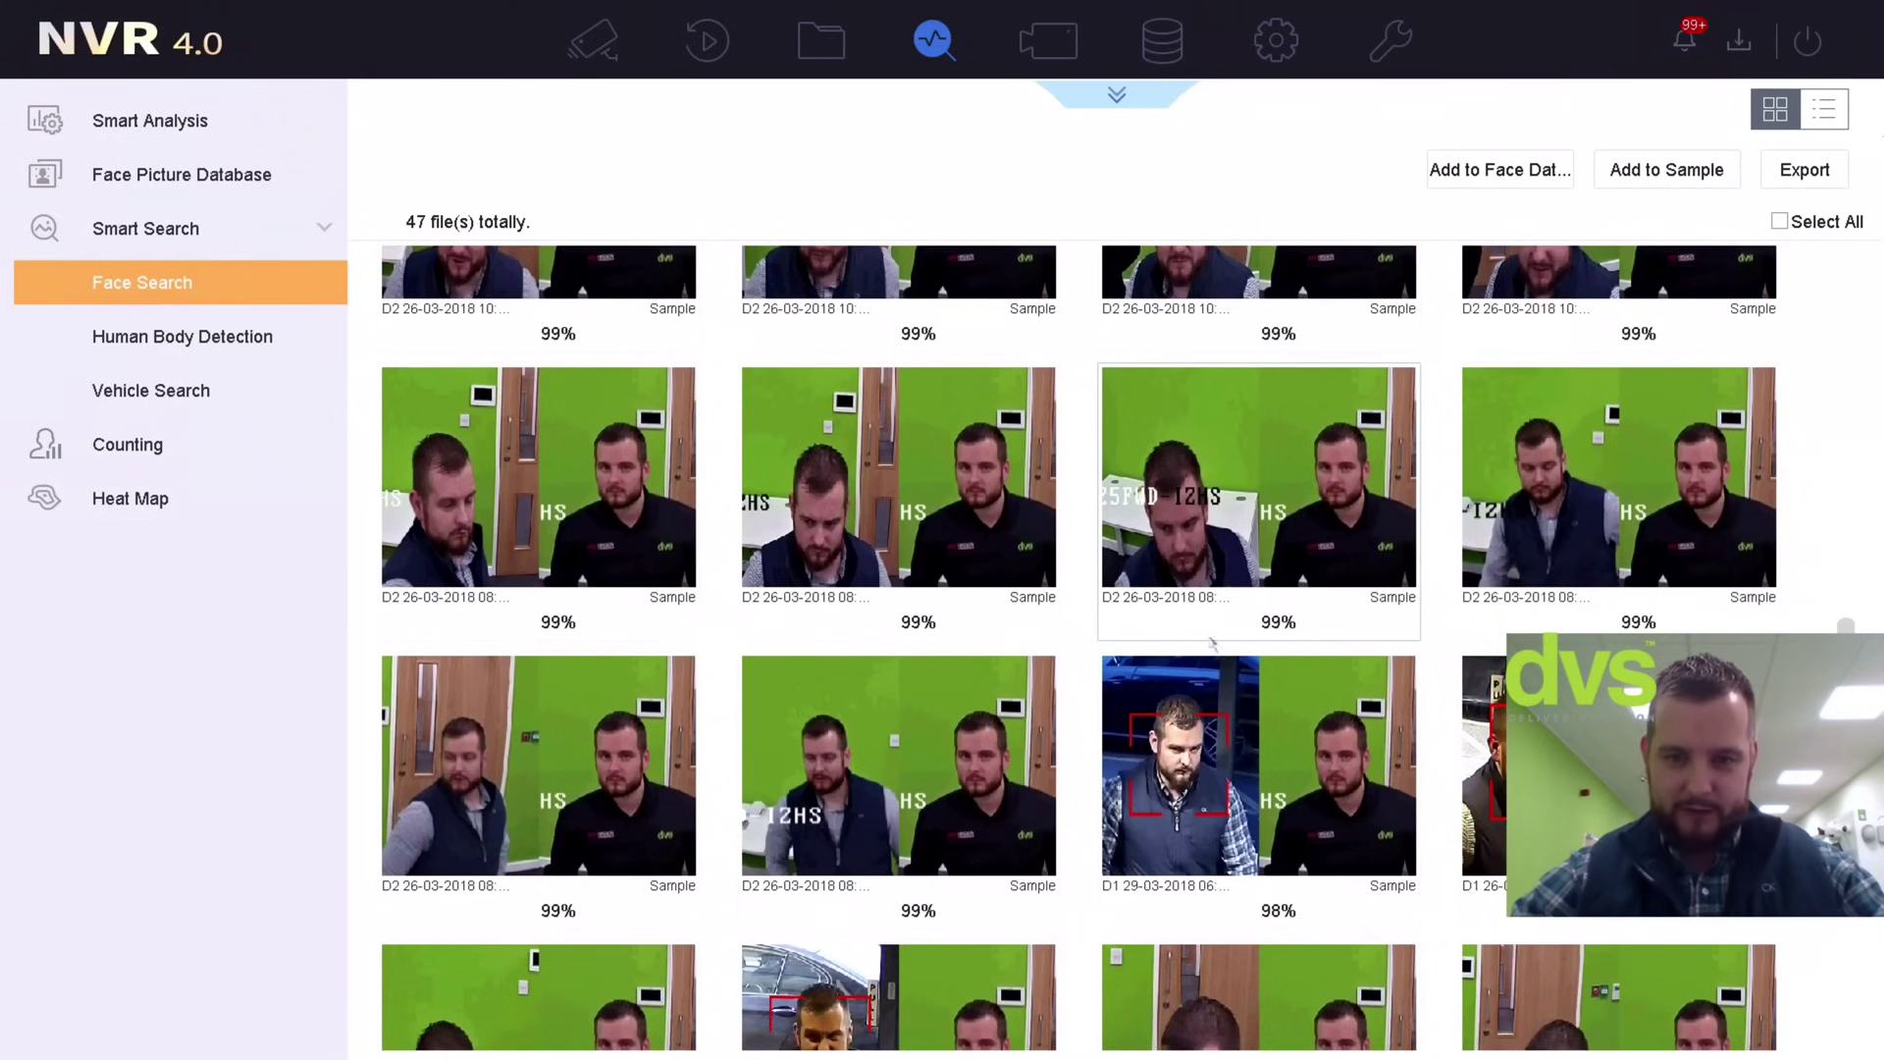
click(1217, 693)
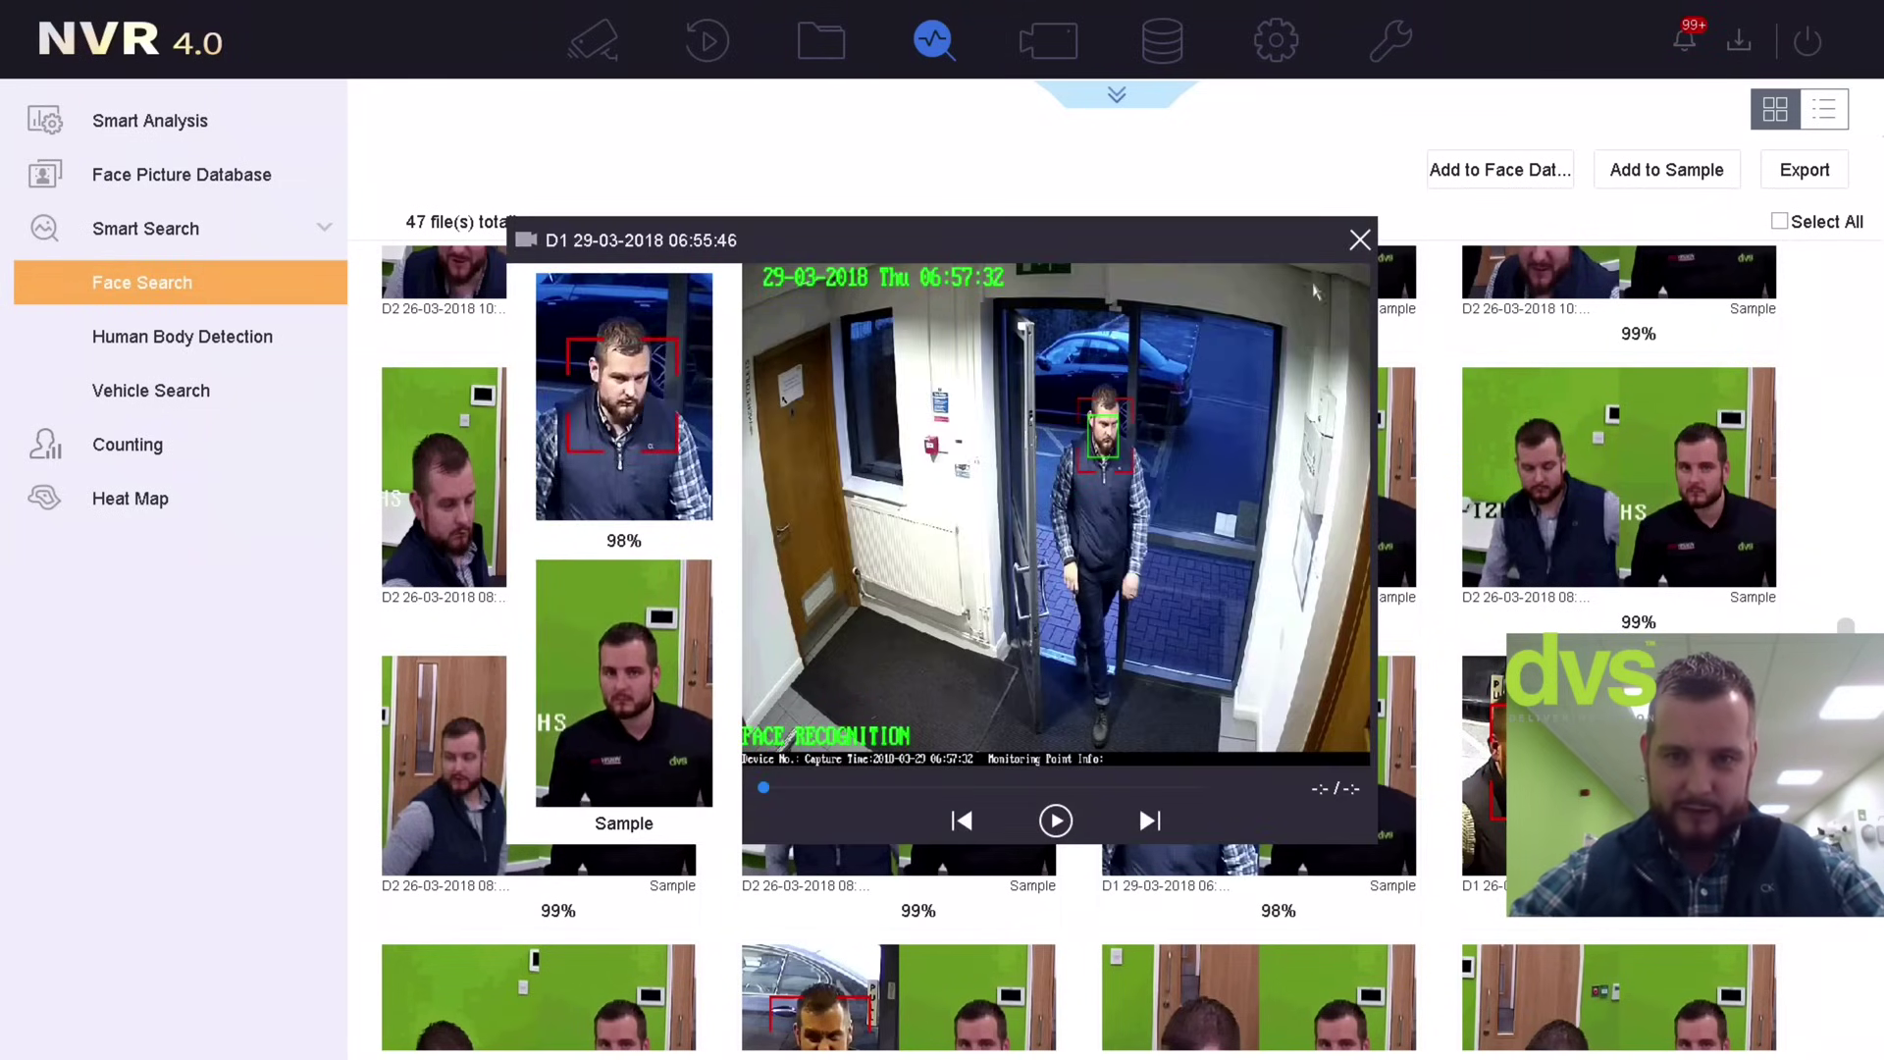
click(1359, 241)
Play the recording of the black-and-white D2 match captured on 28 March 2018 at 16:46:04, and close it
scroll(1238, 535, down, 4)
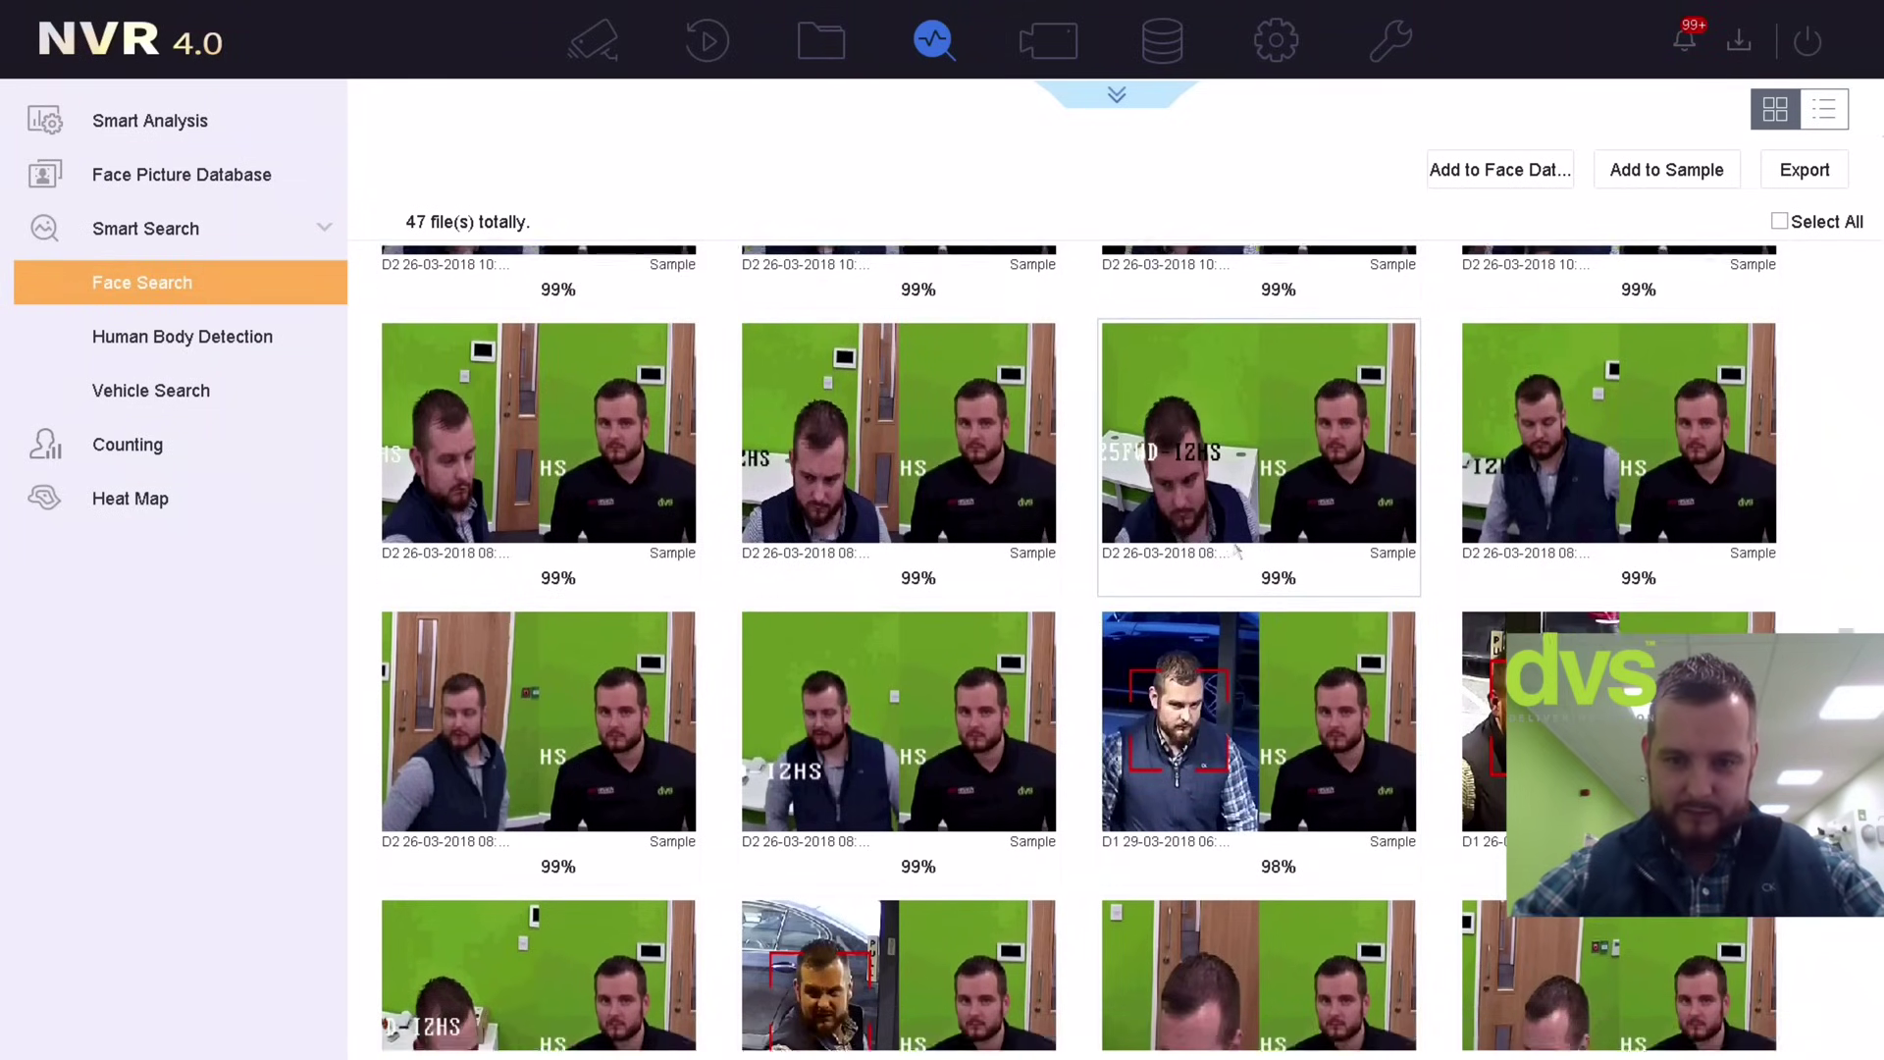
scroll(1227, 520, down, 1)
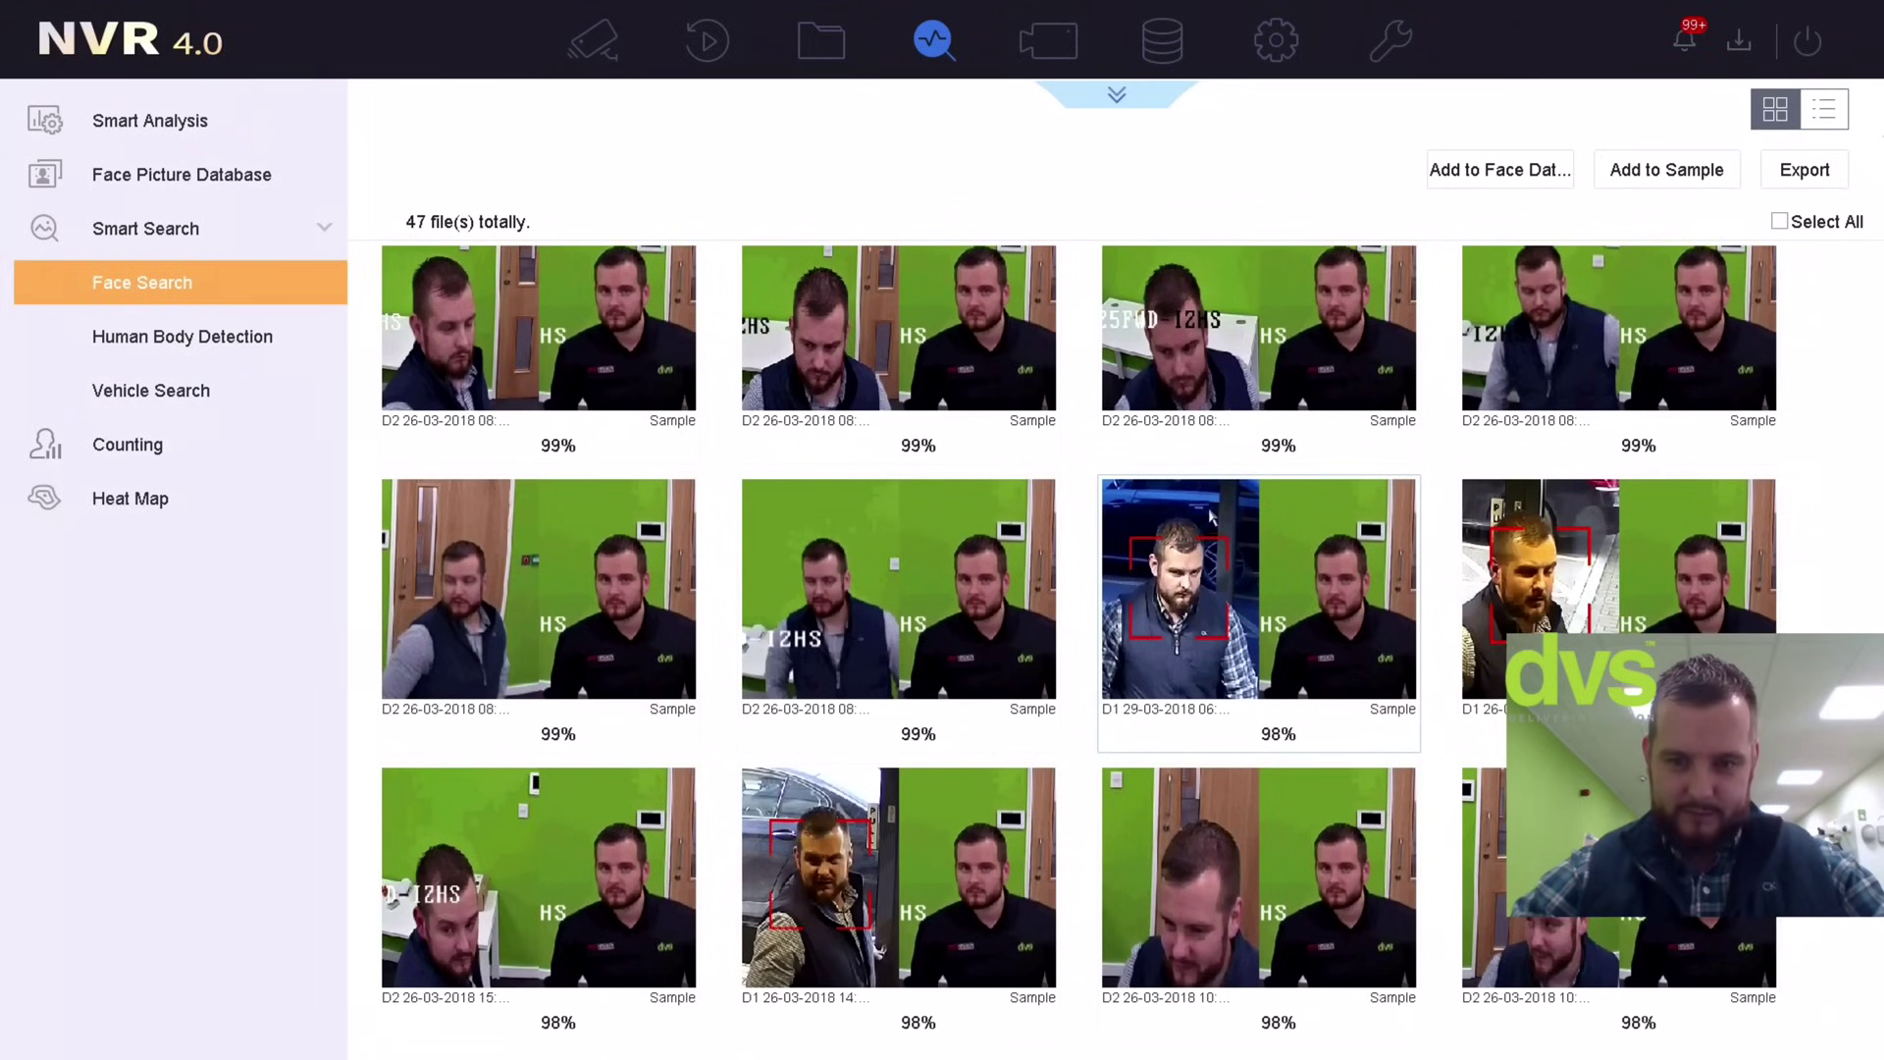
scroll(1239, 589, down, 2)
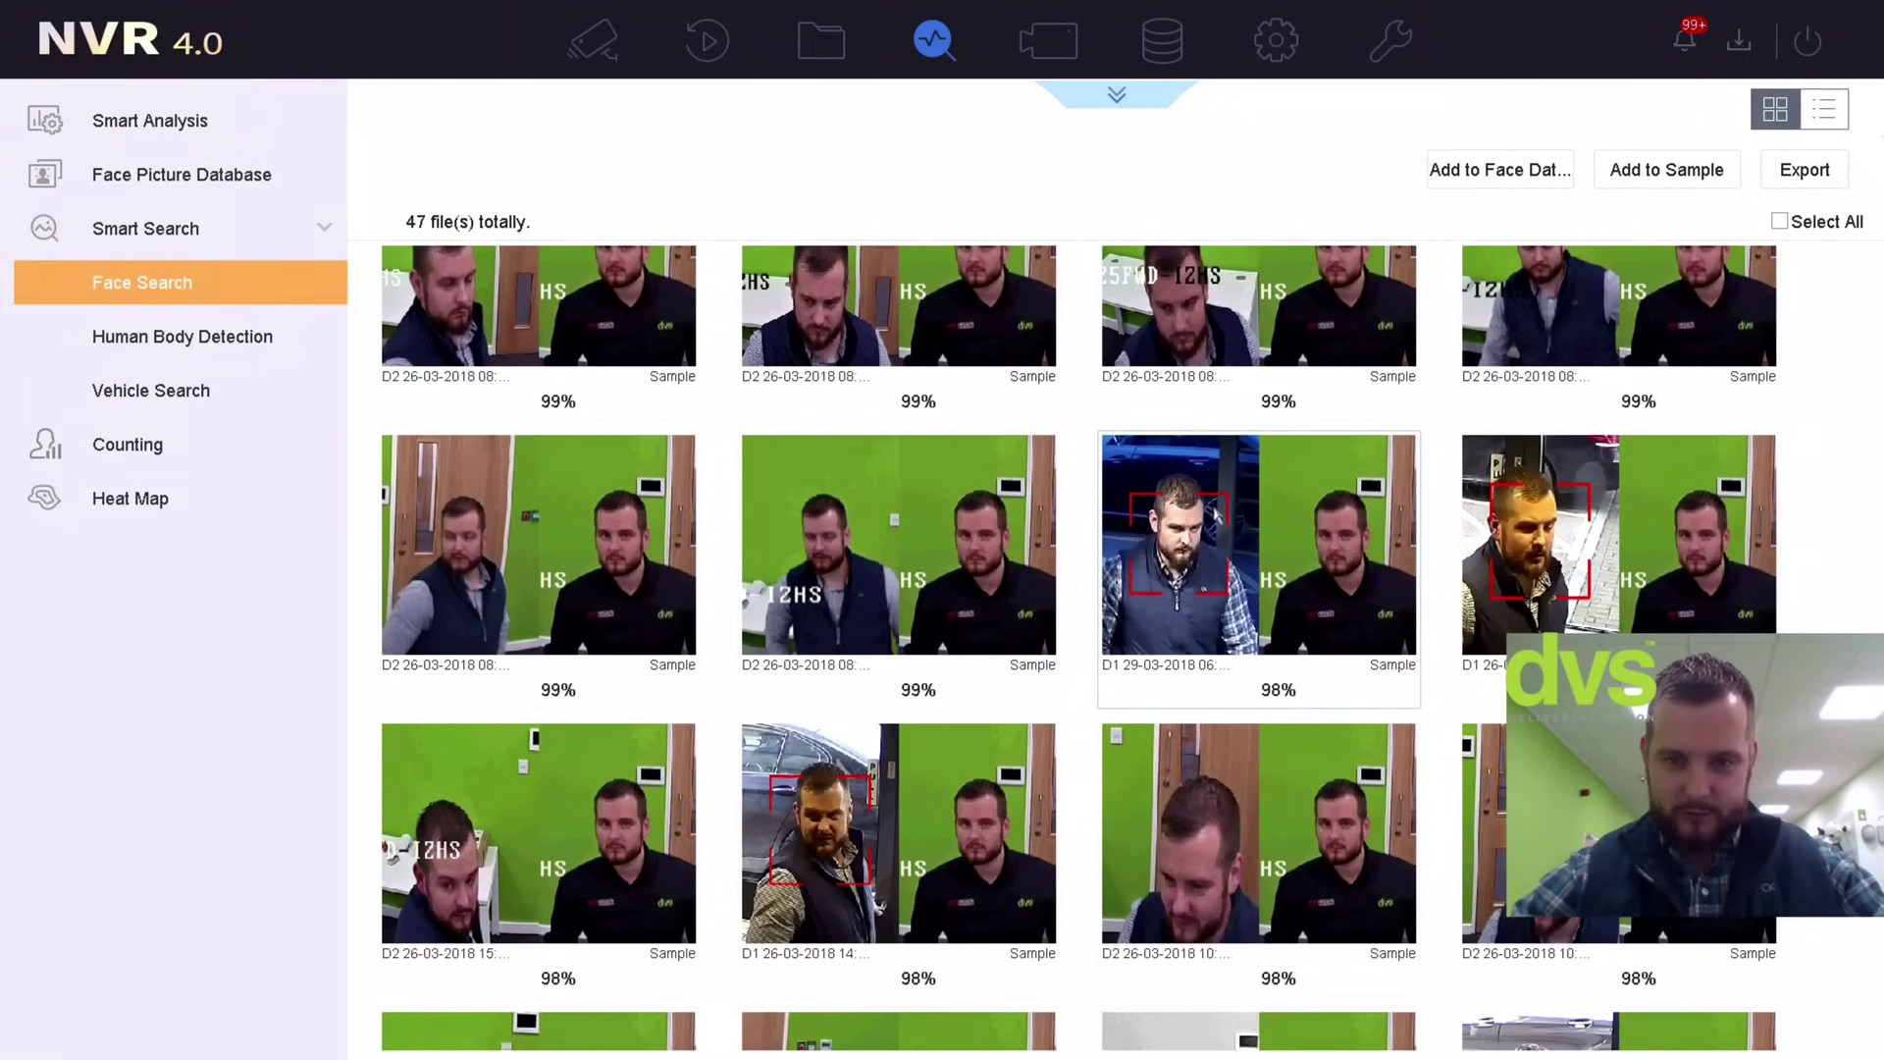
scroll(1227, 697, down, 3)
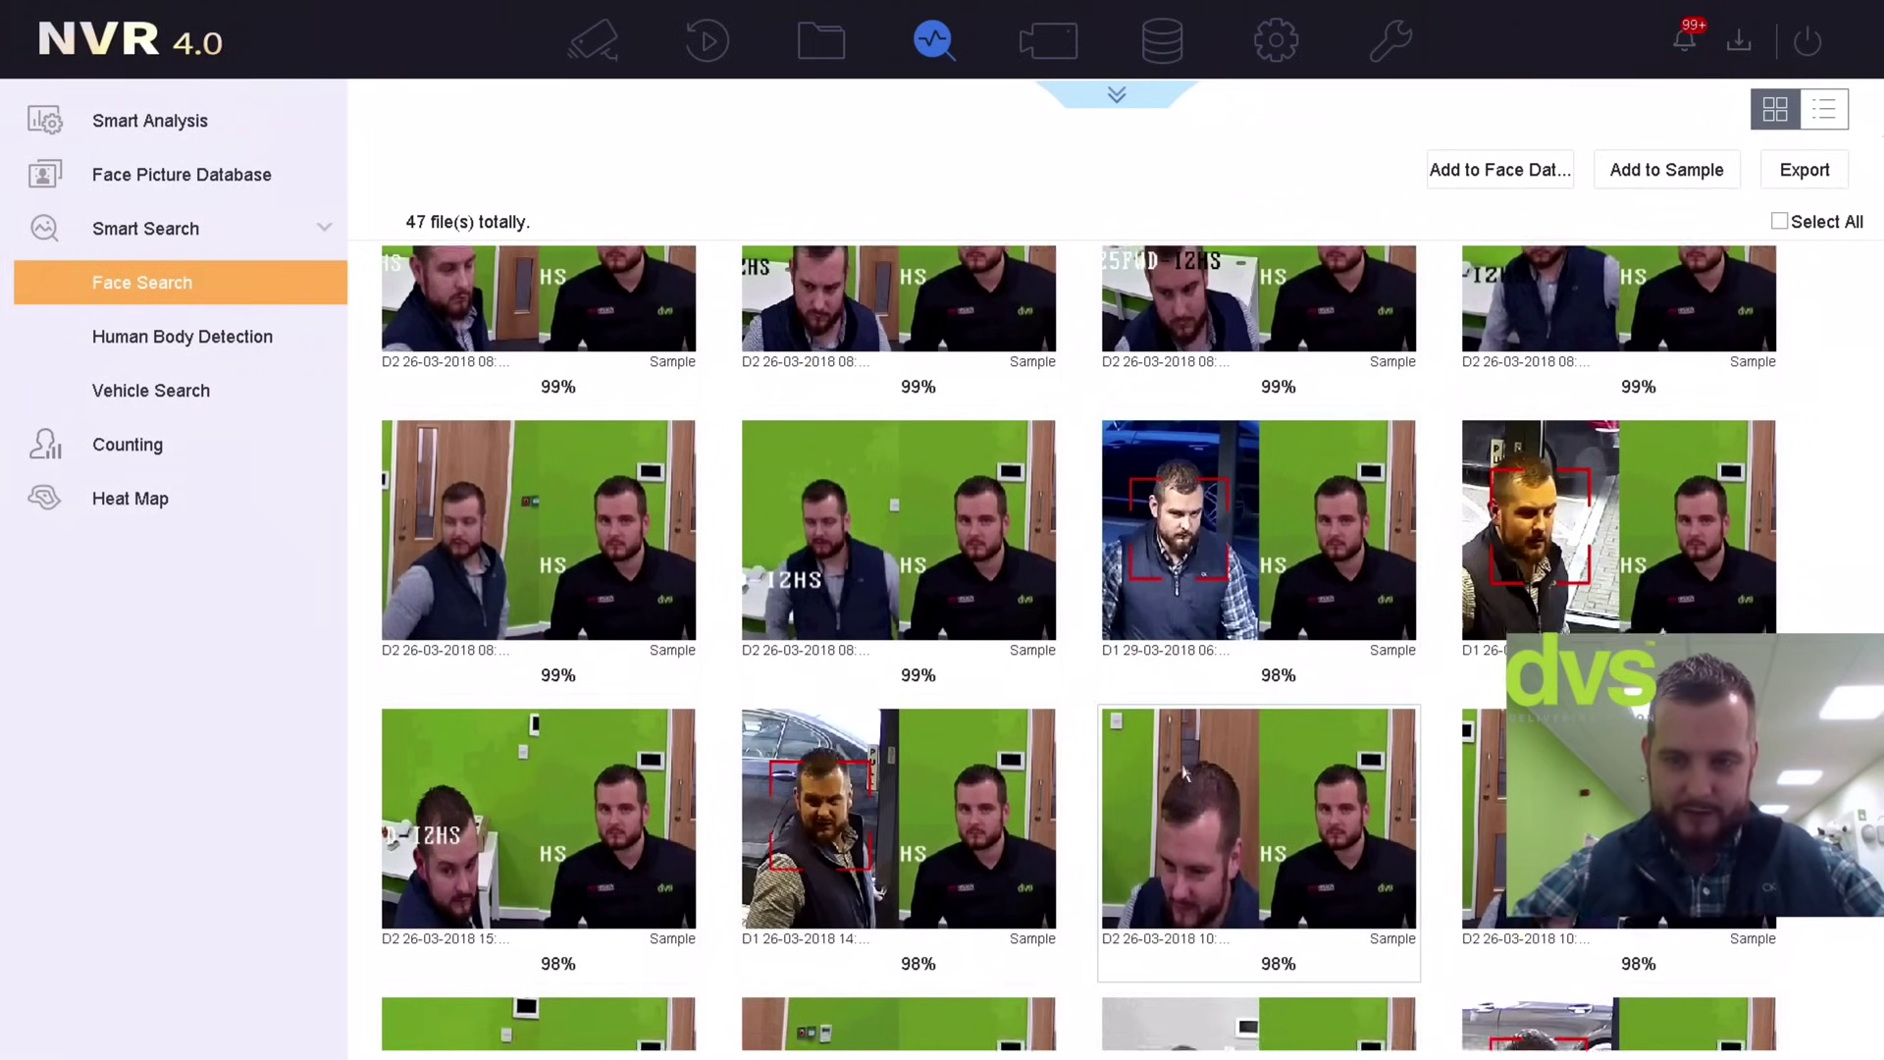
scroll(1198, 741, down, 4)
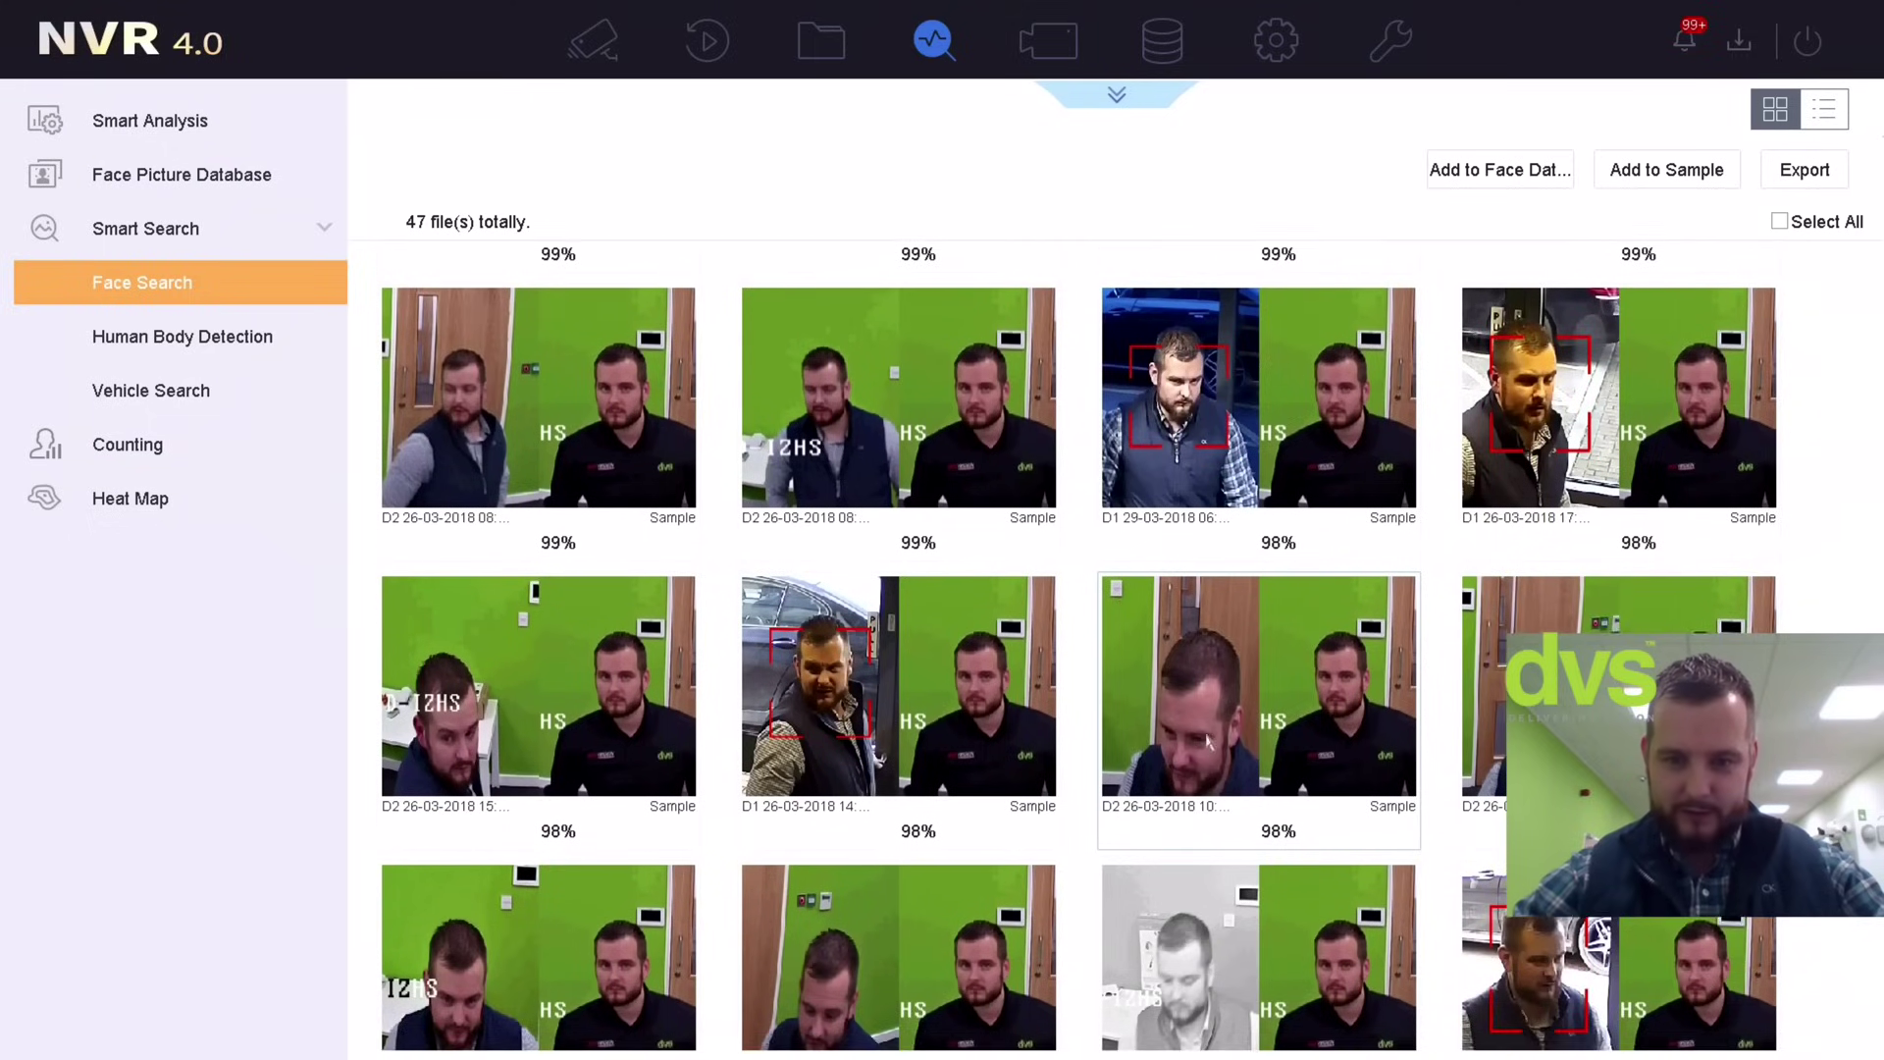
scroll(1210, 722, down, 3)
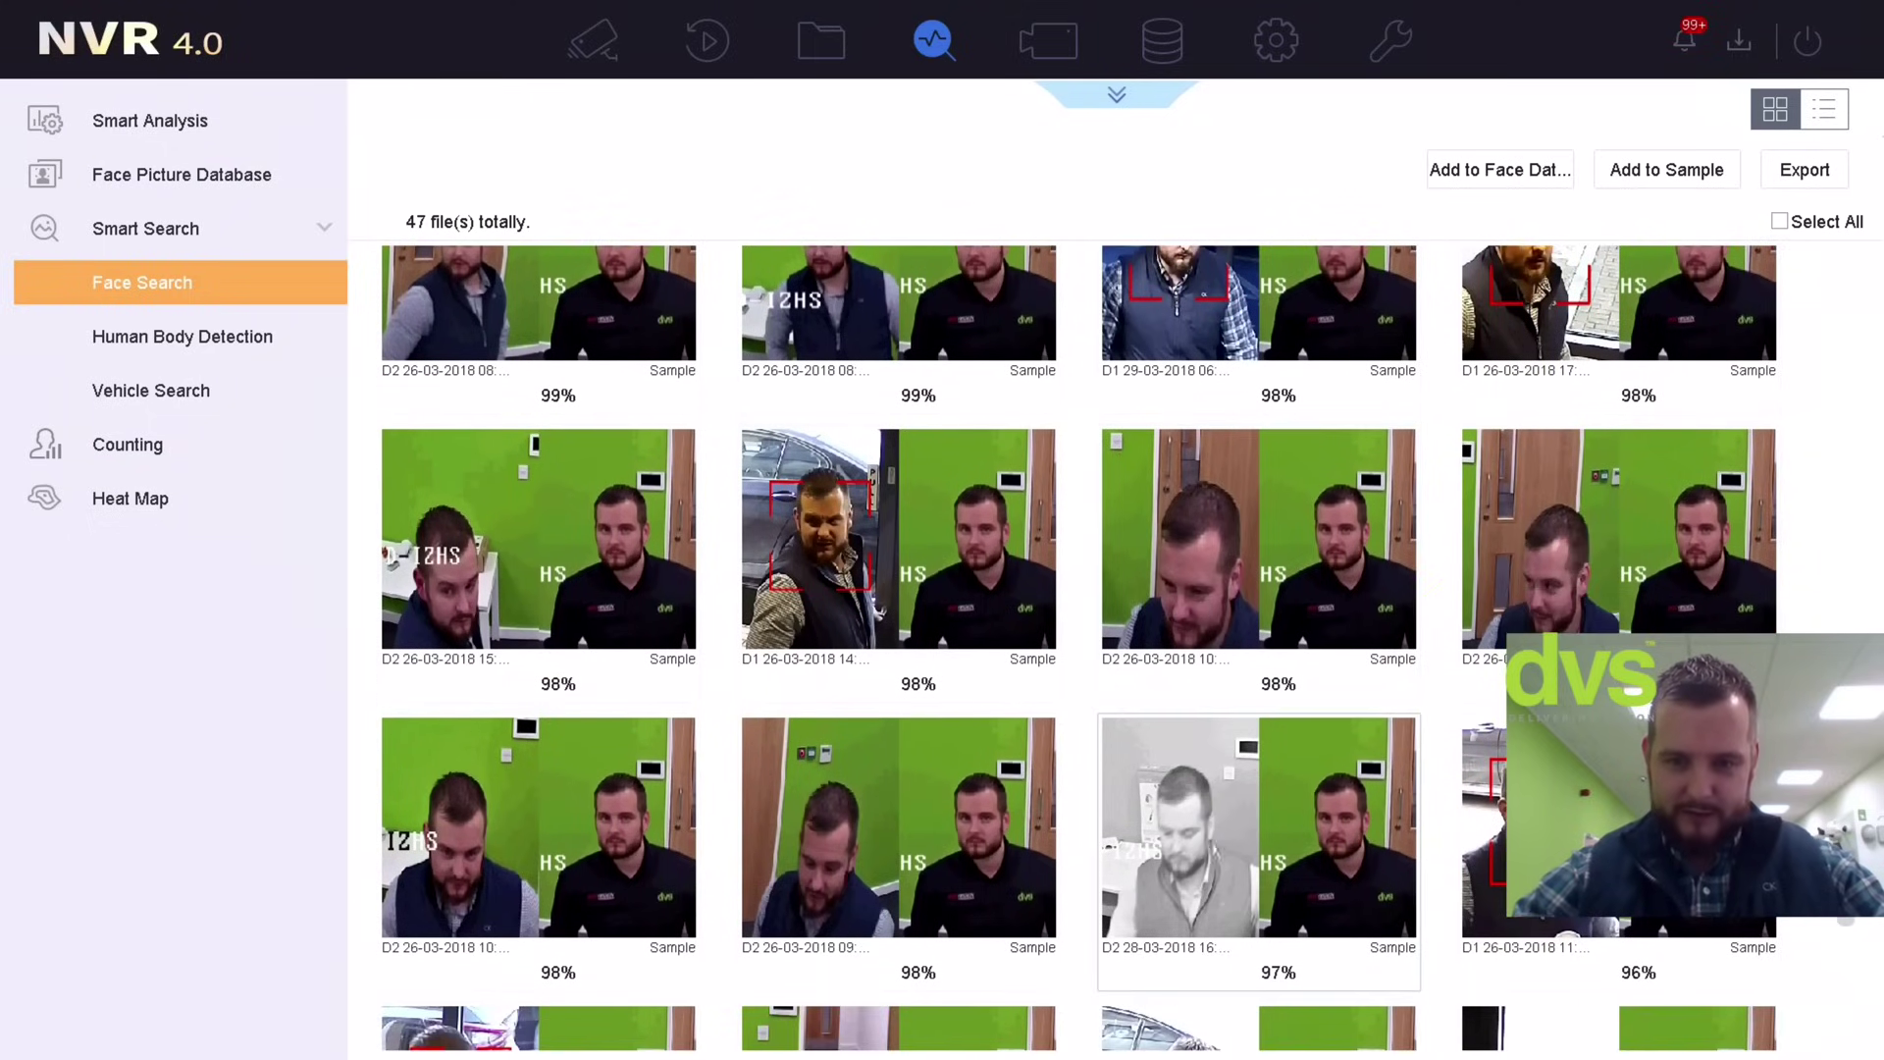
double_click(1266, 819)
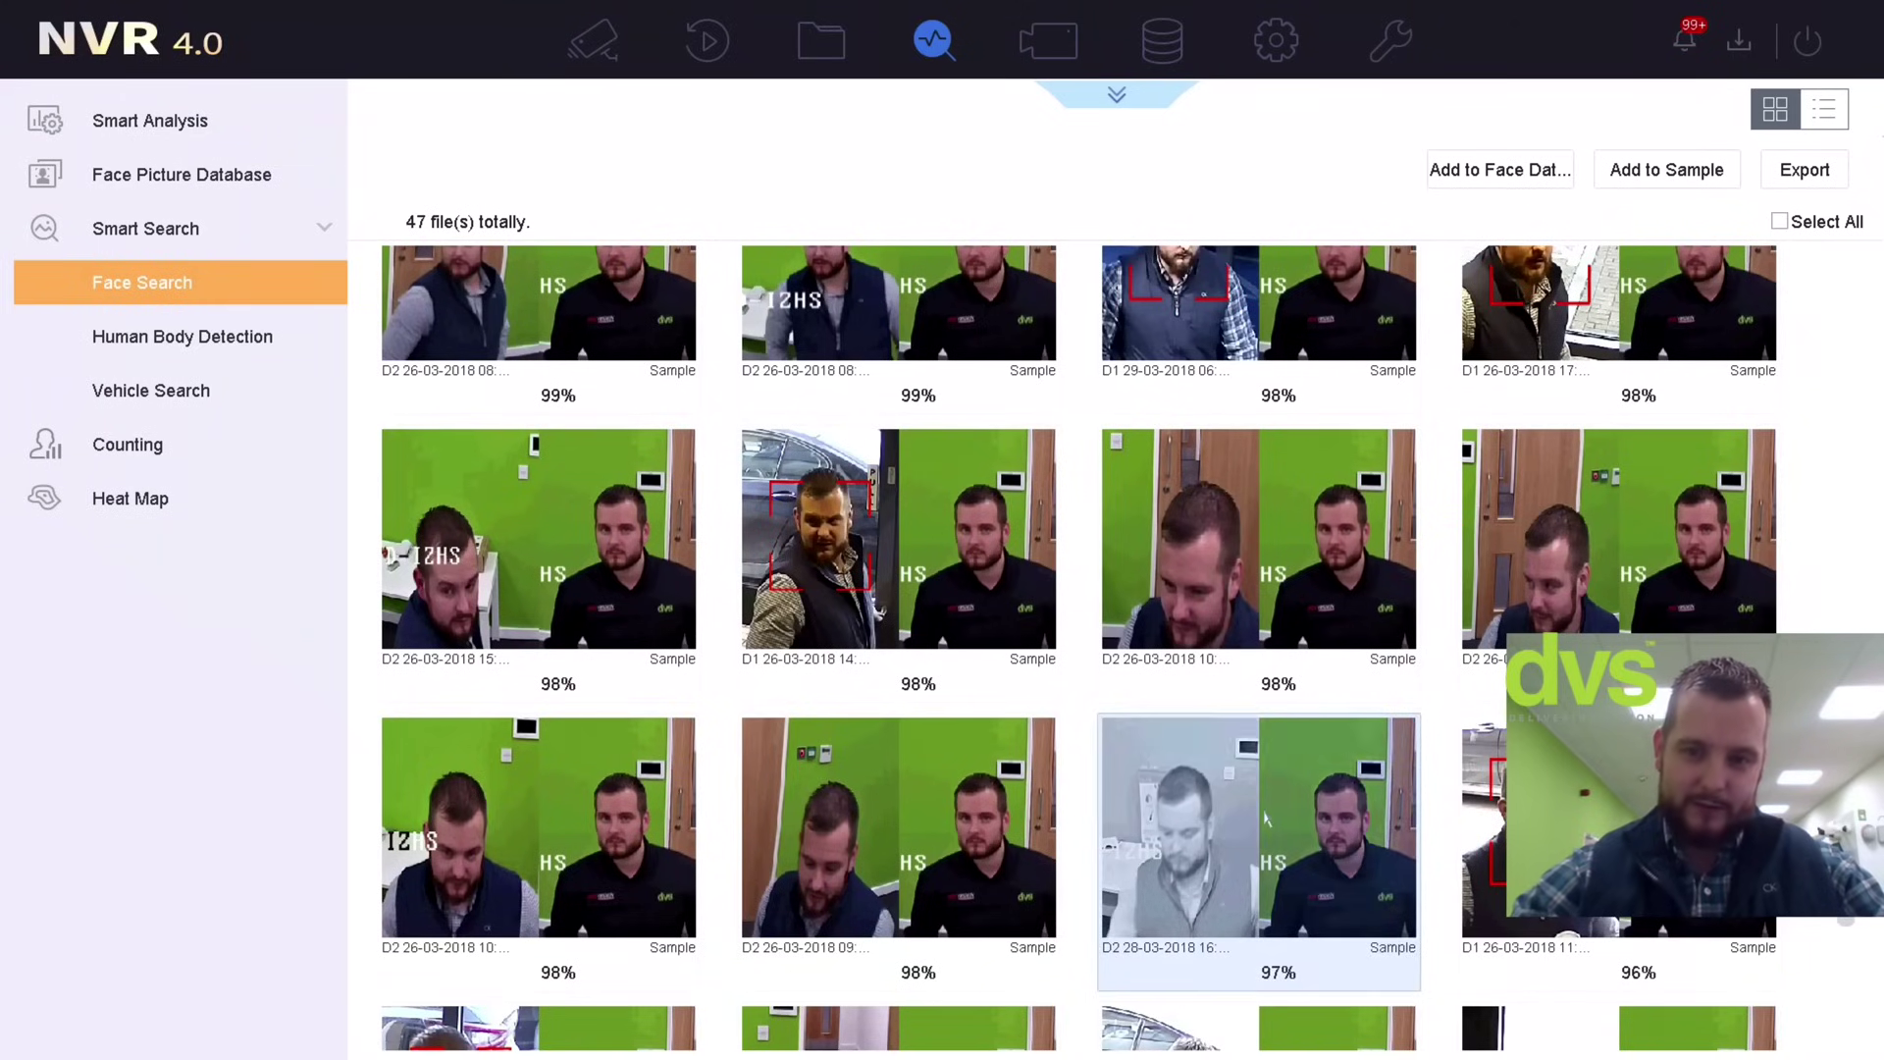
click(1055, 819)
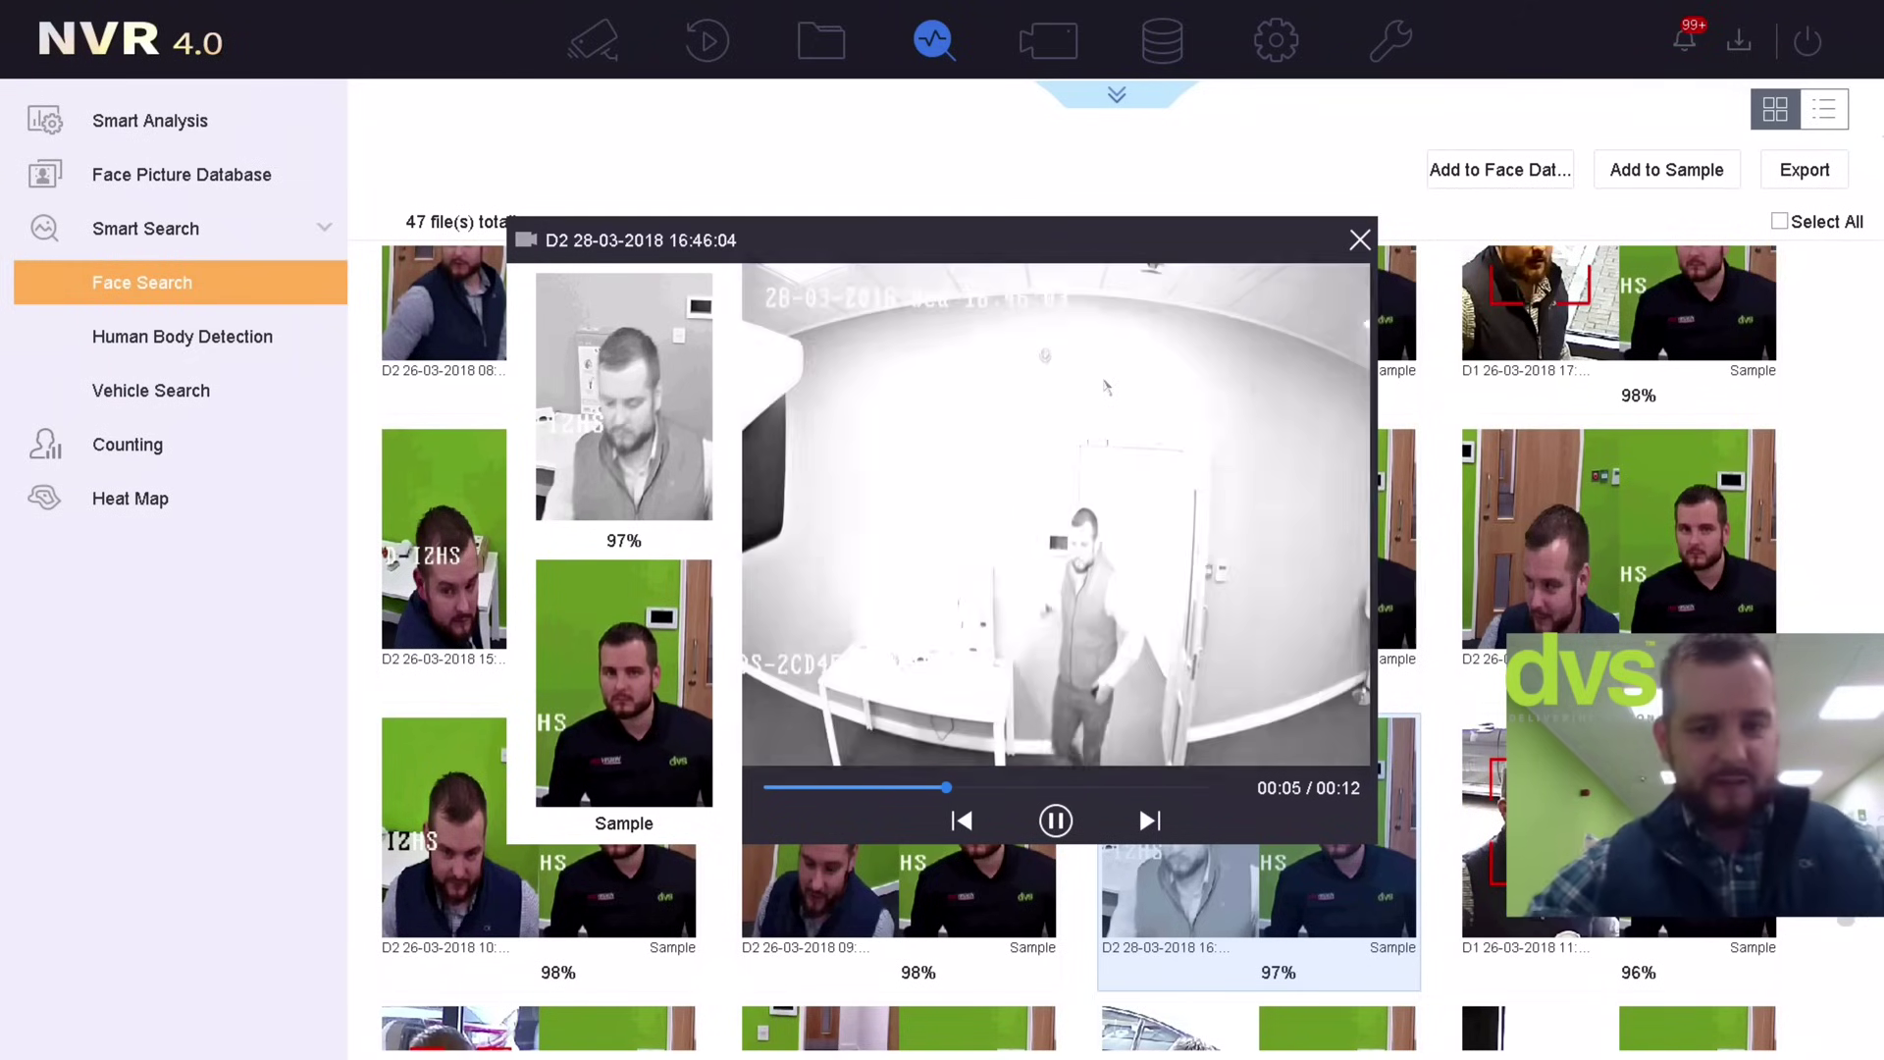
click(1358, 241)
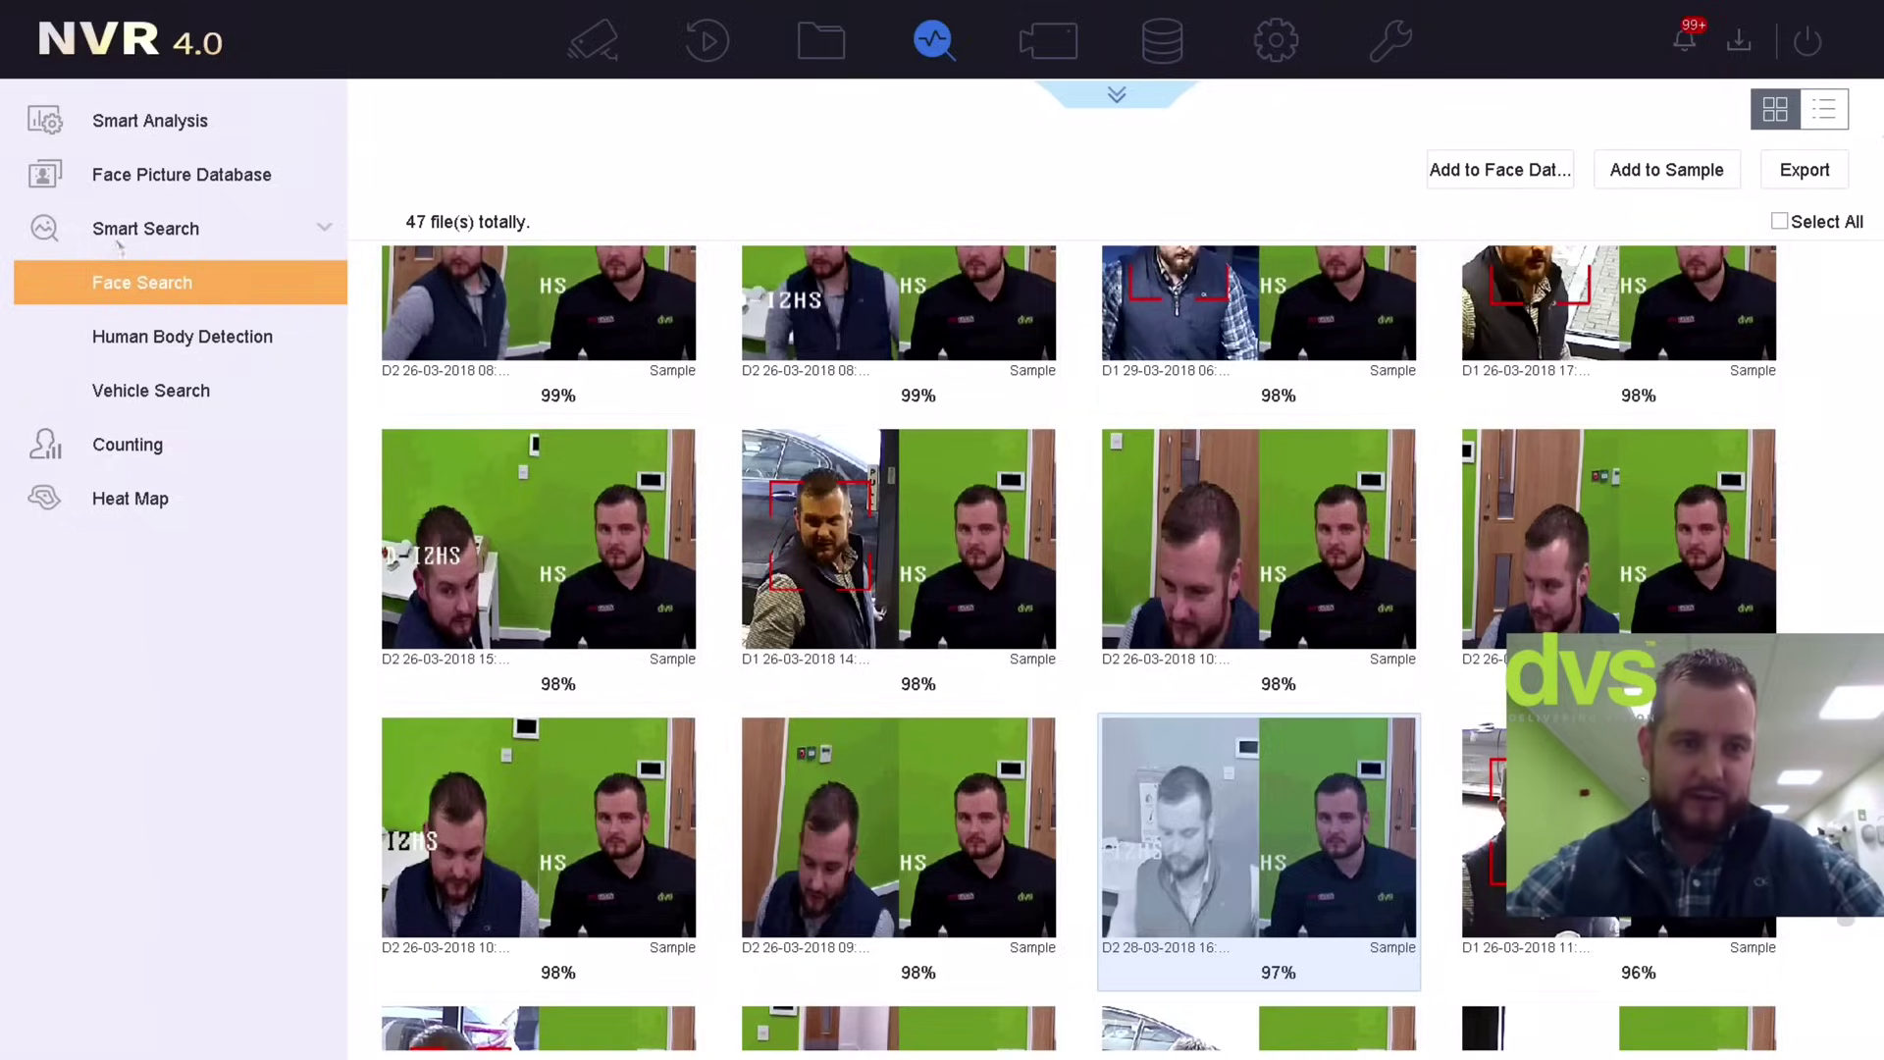
Leave the results for a fresh face search and examine the search-by-picture and search-by-name forms
click(147, 120)
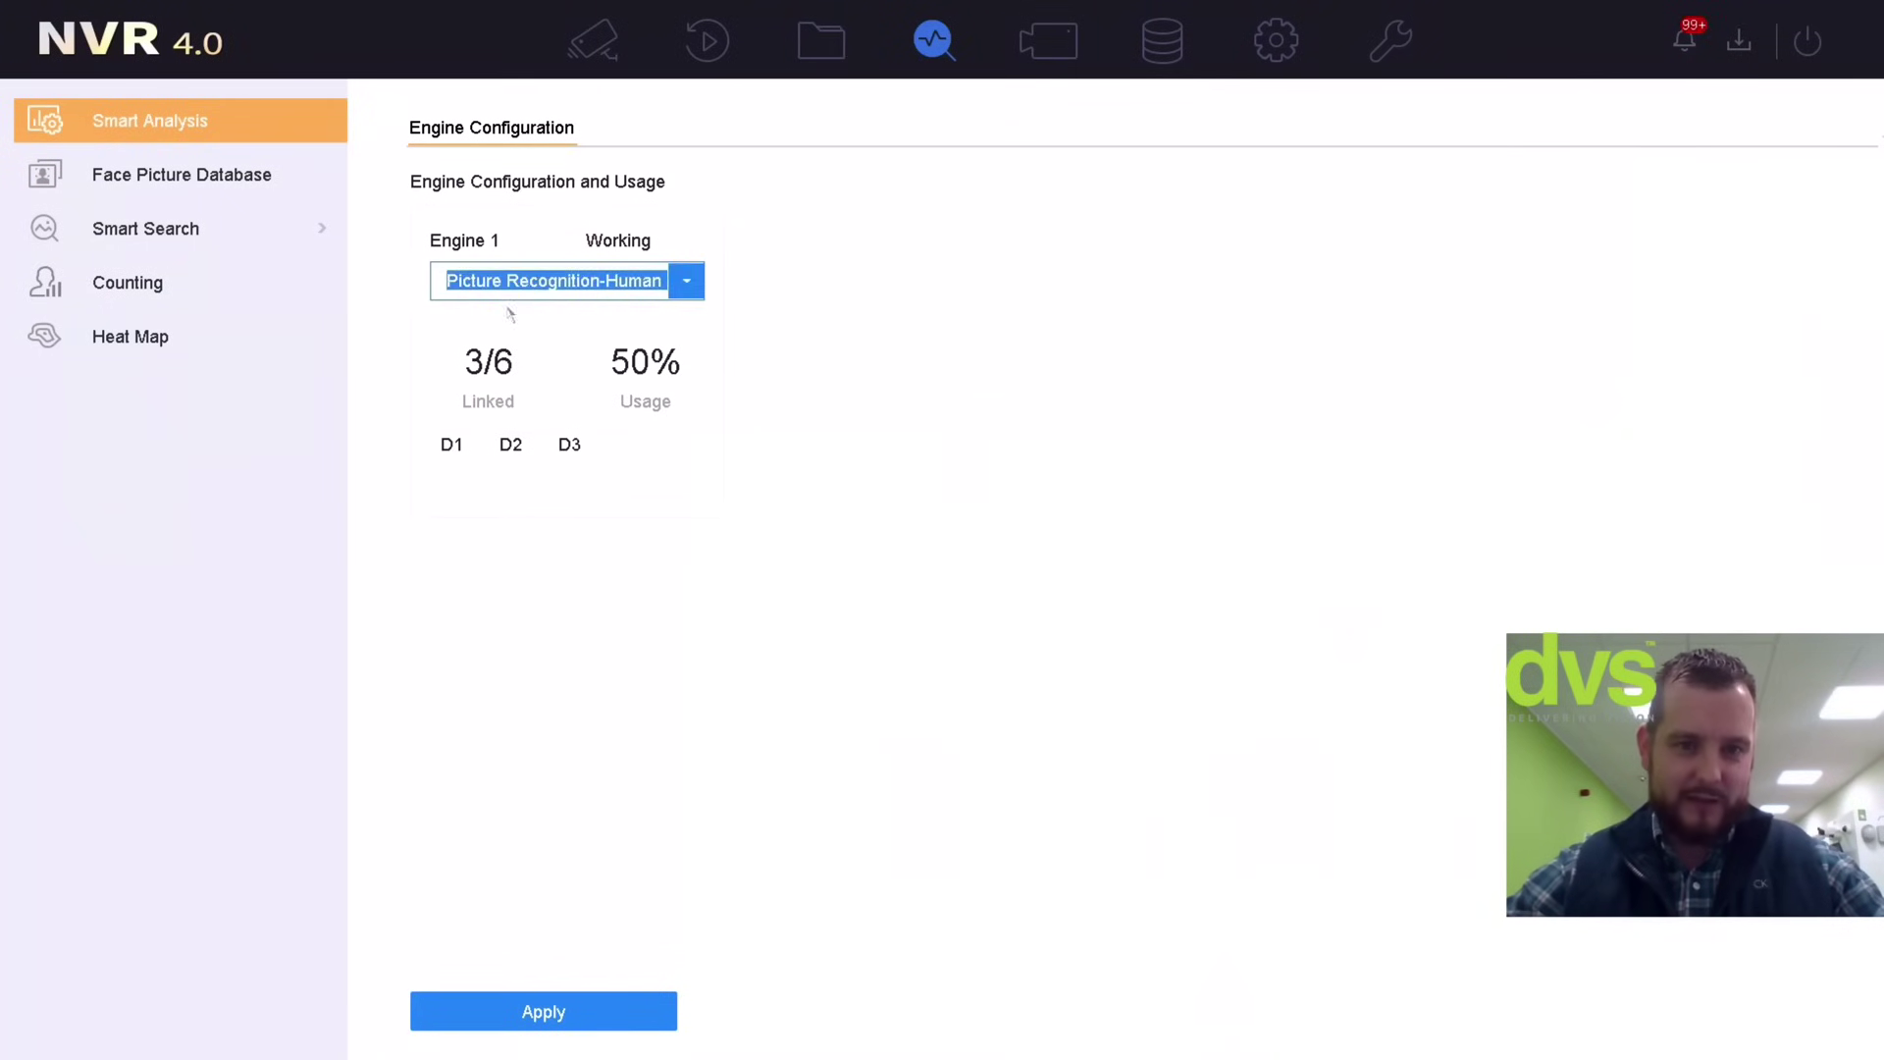
click(196, 231)
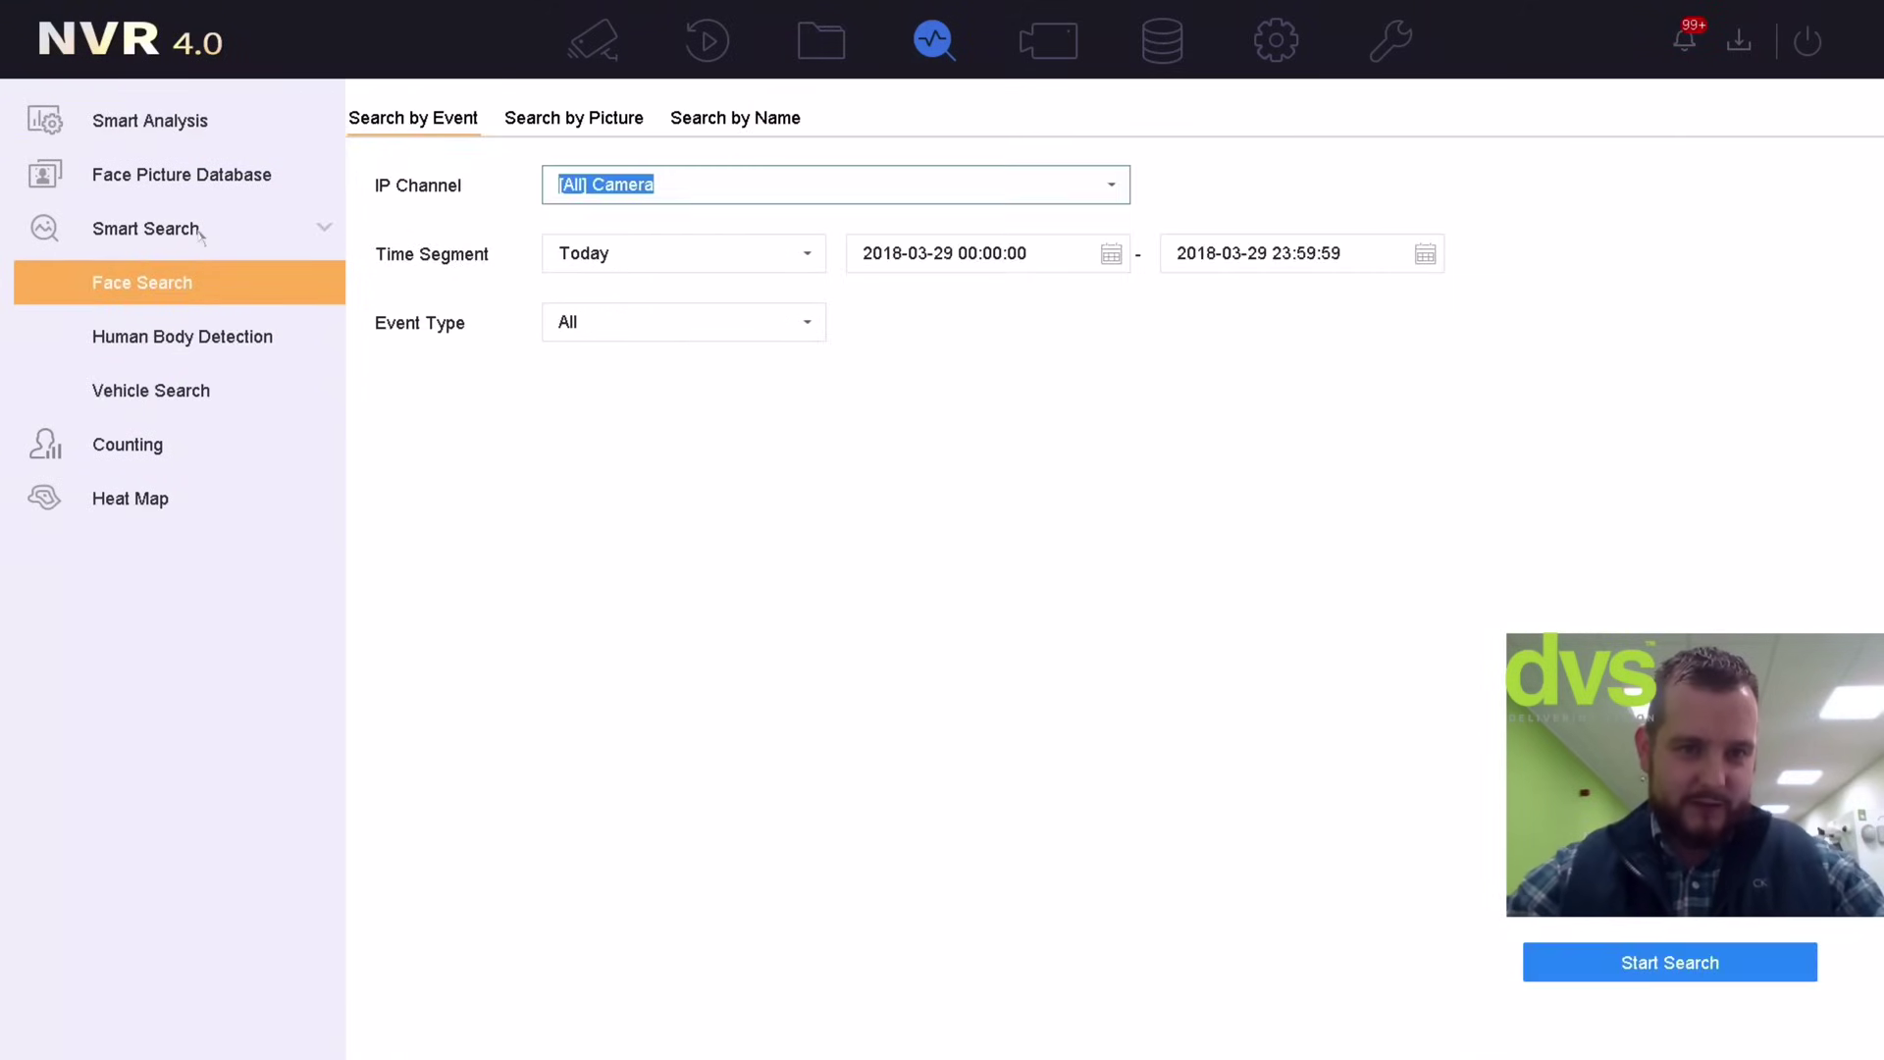
click(629, 119)
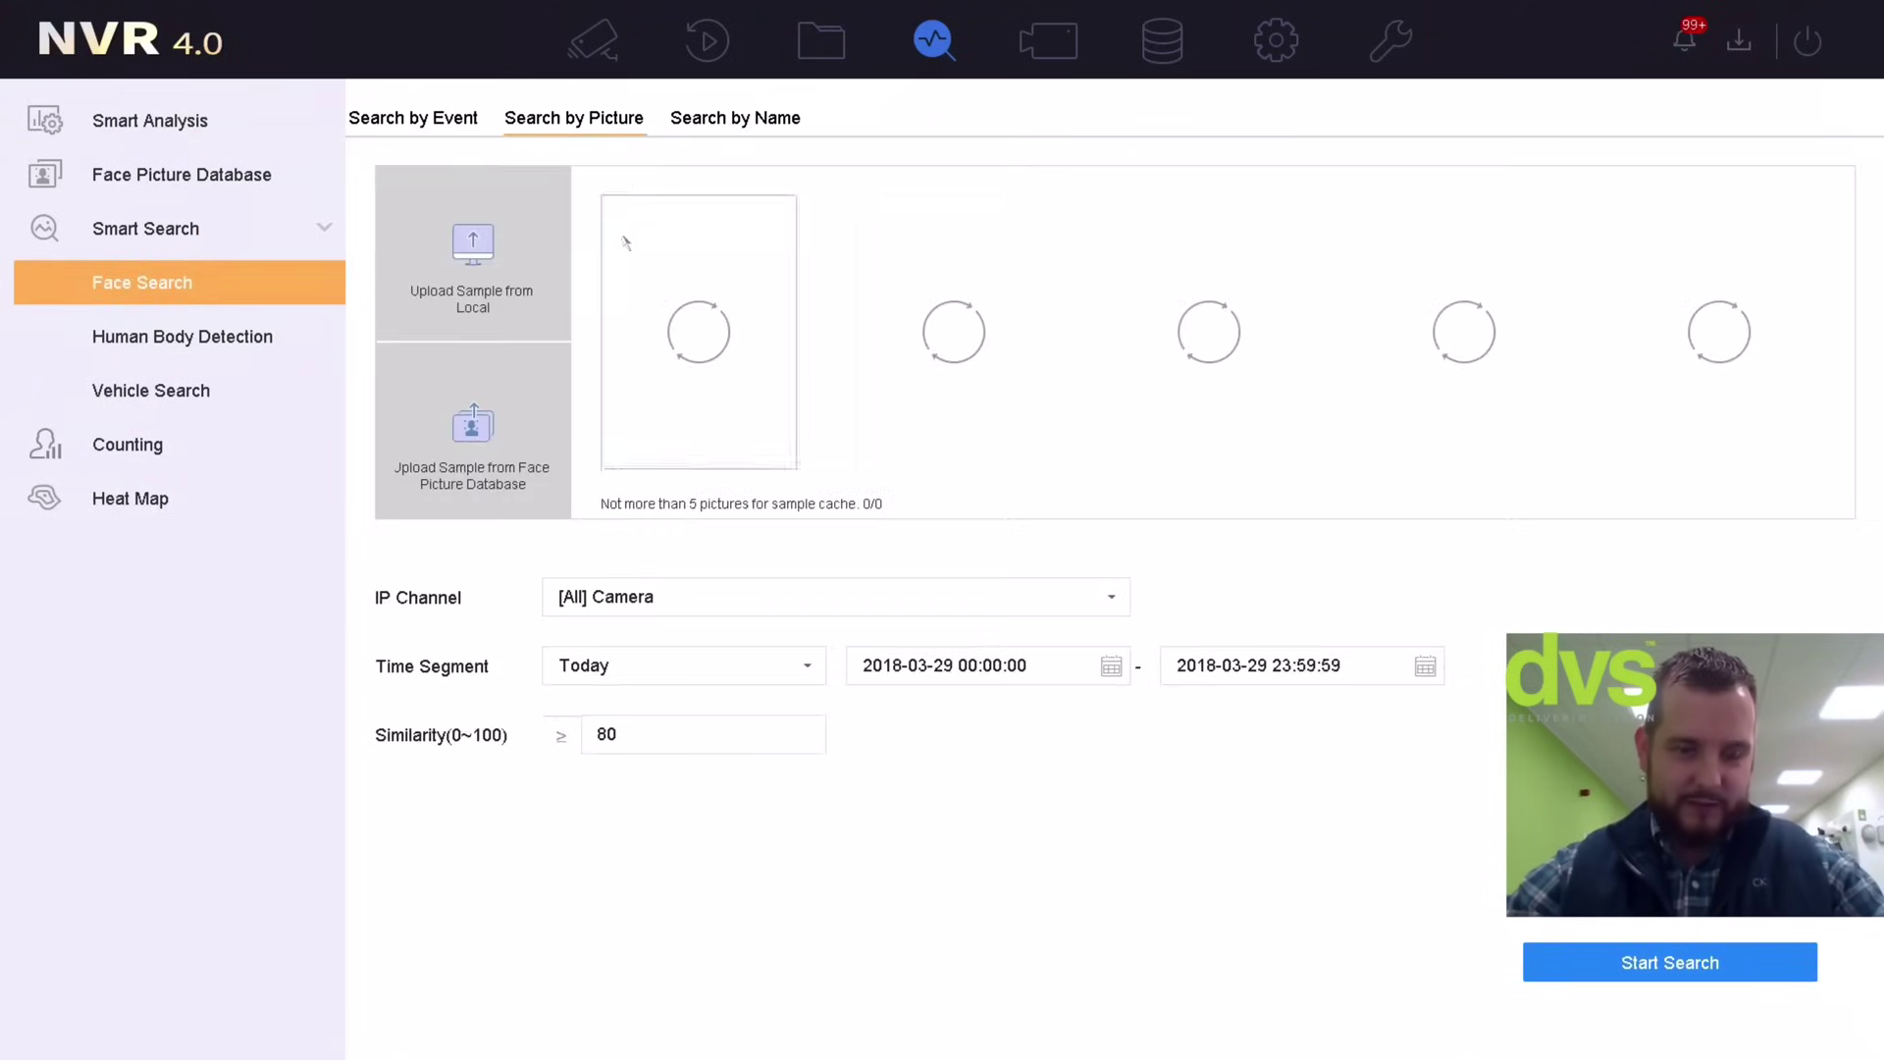
click(731, 123)
click(673, 310)
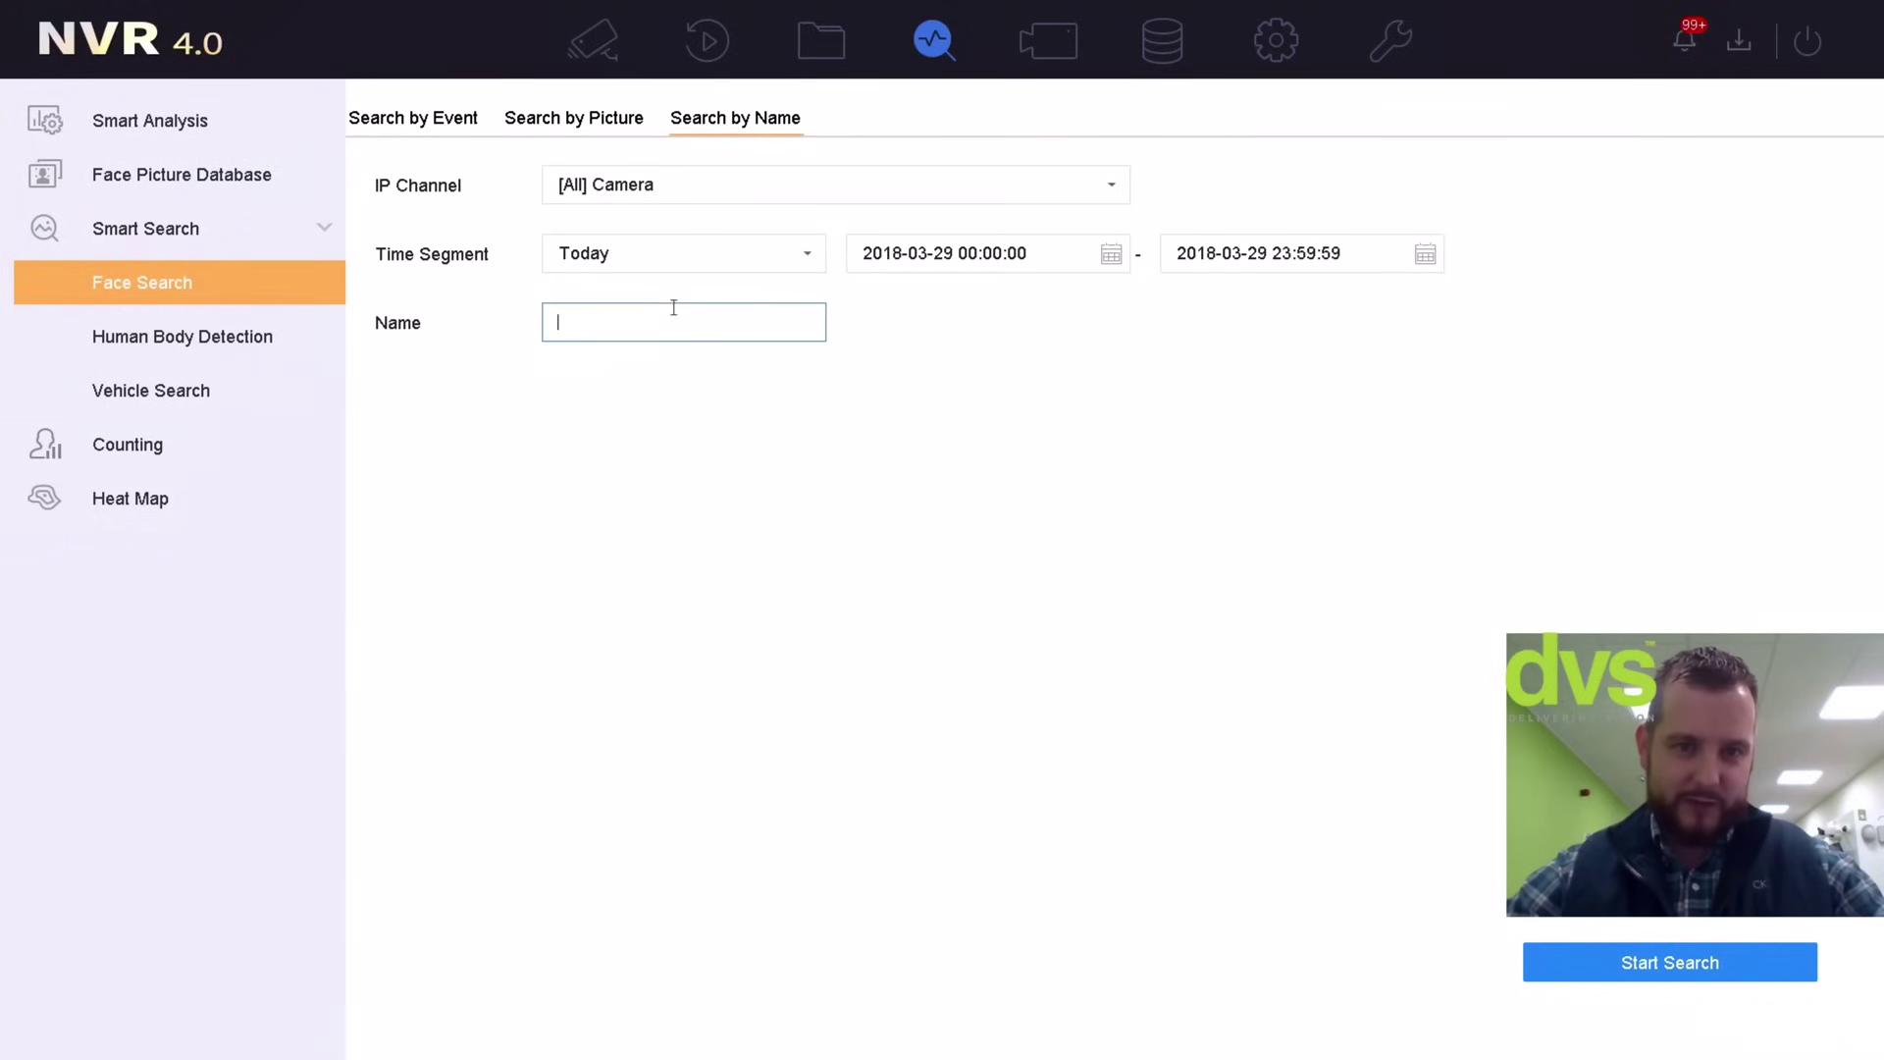
Open the local sample upload for a search by picture and list the files on USB Flash Disk 1-2
click(603, 120)
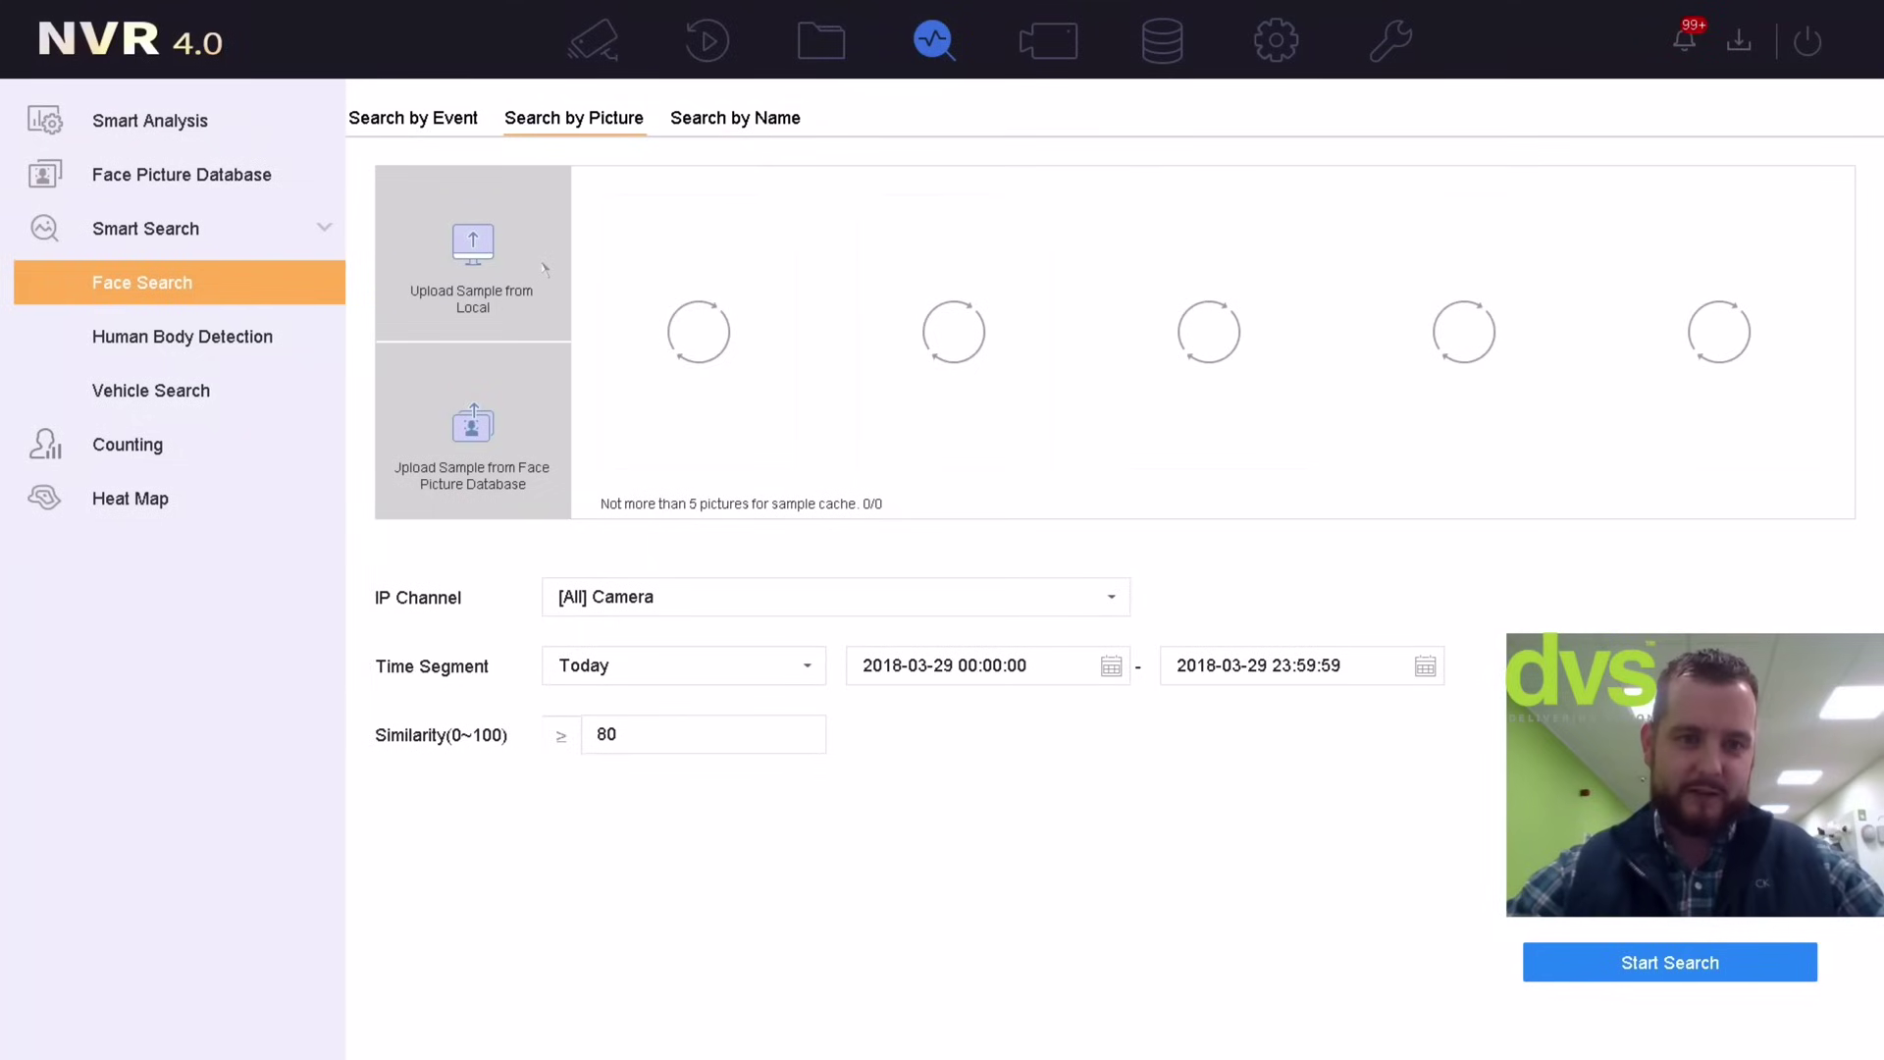
click(473, 247)
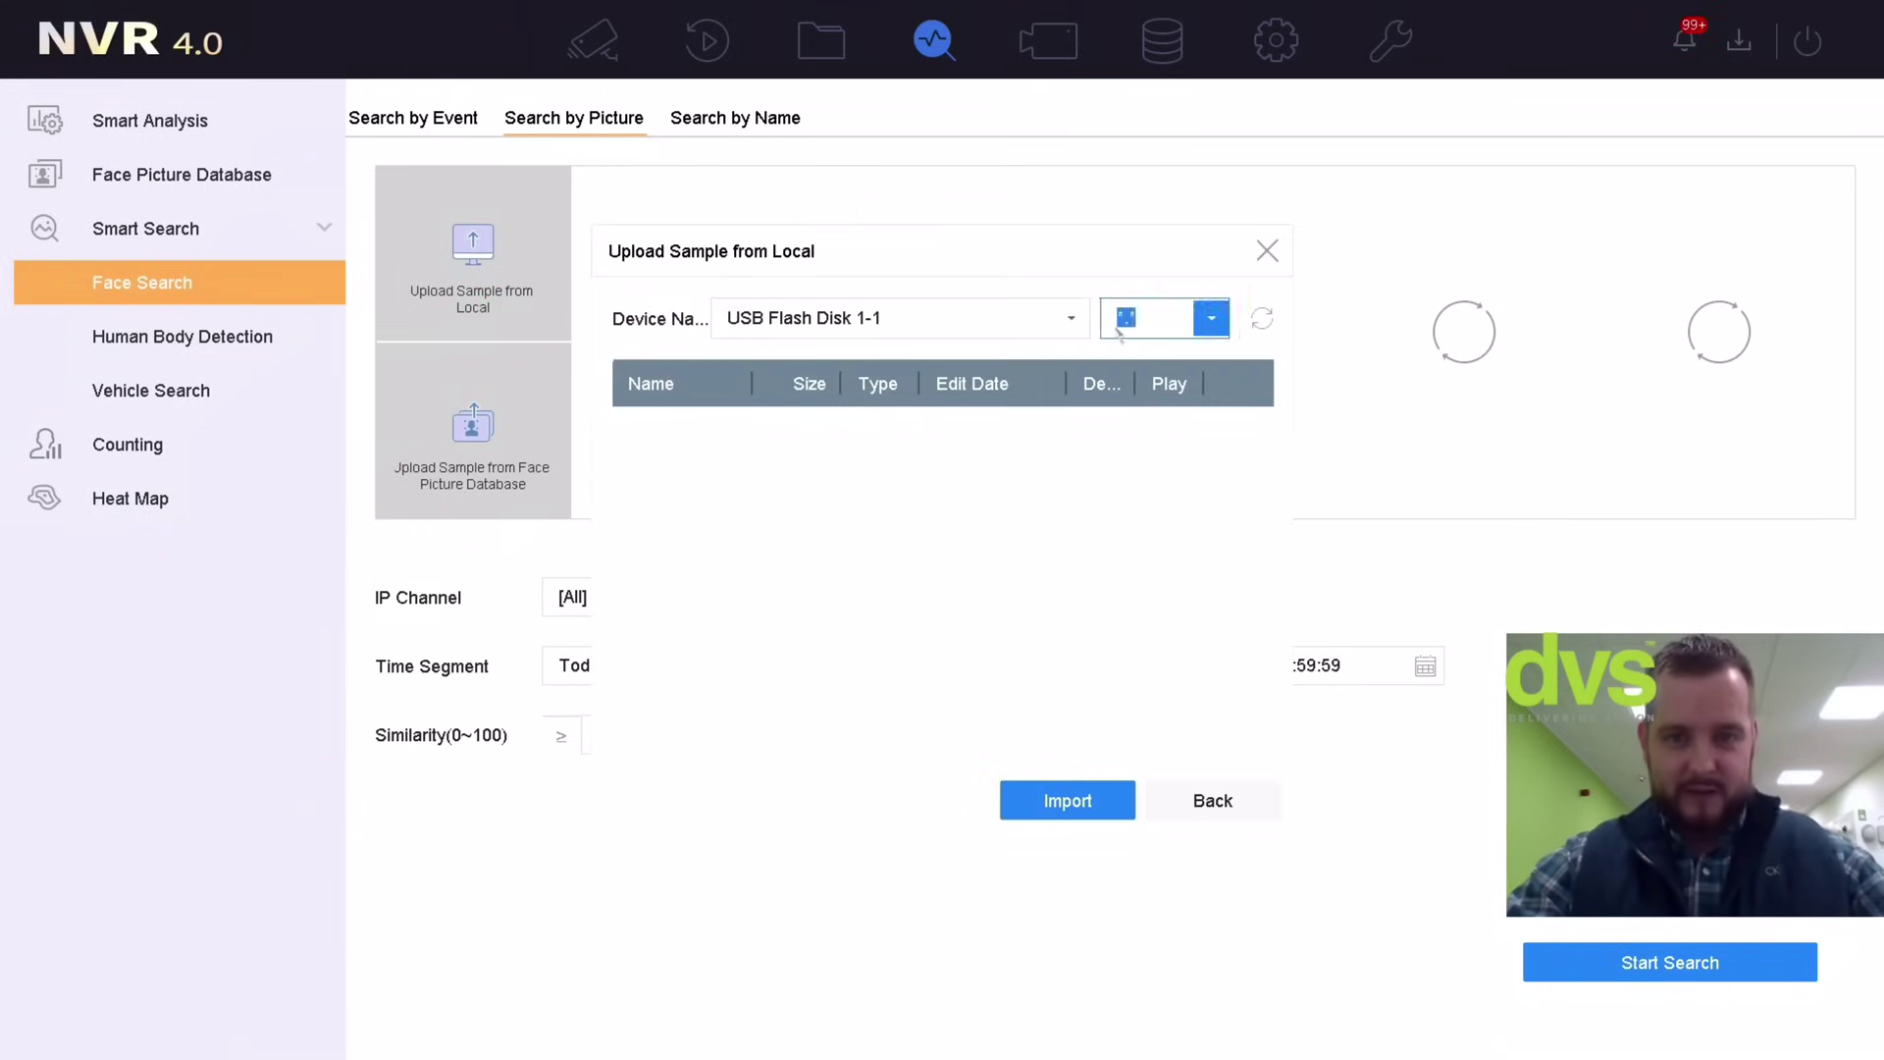
click(1072, 320)
click(1074, 327)
click(1075, 327)
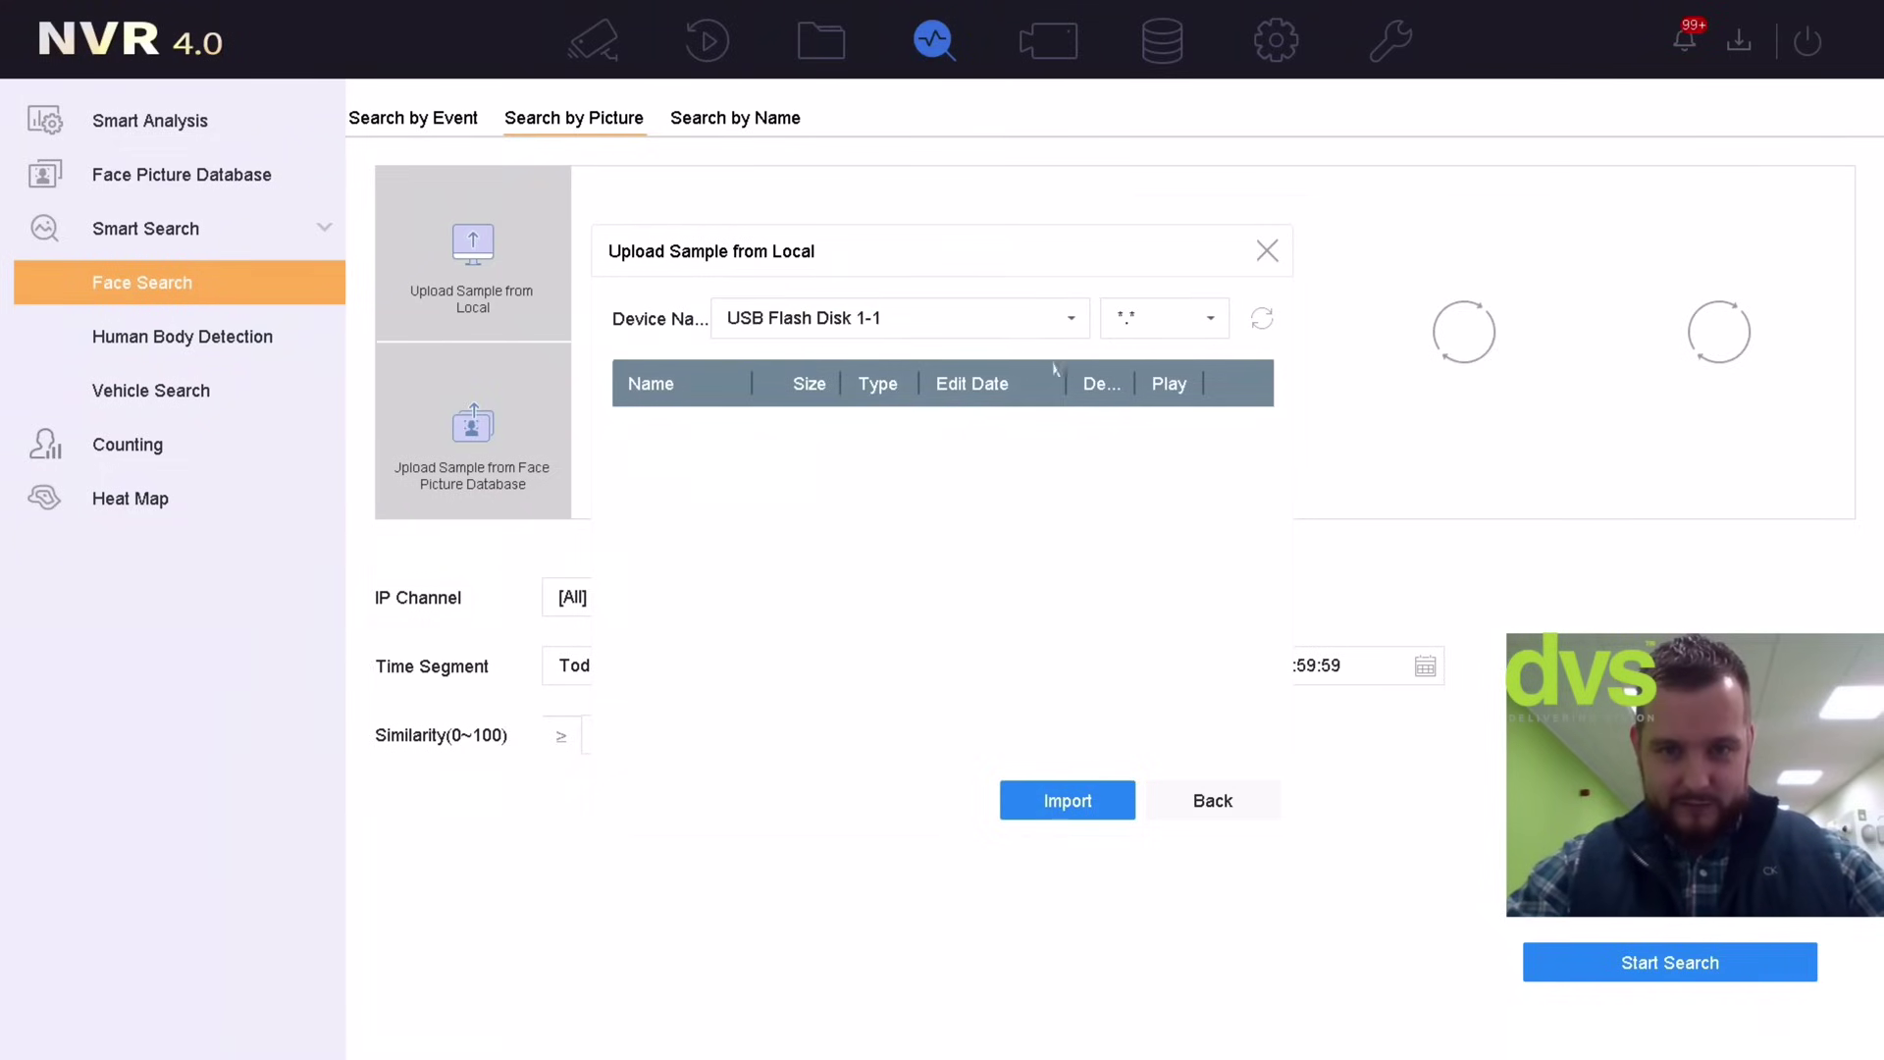
click(1021, 396)
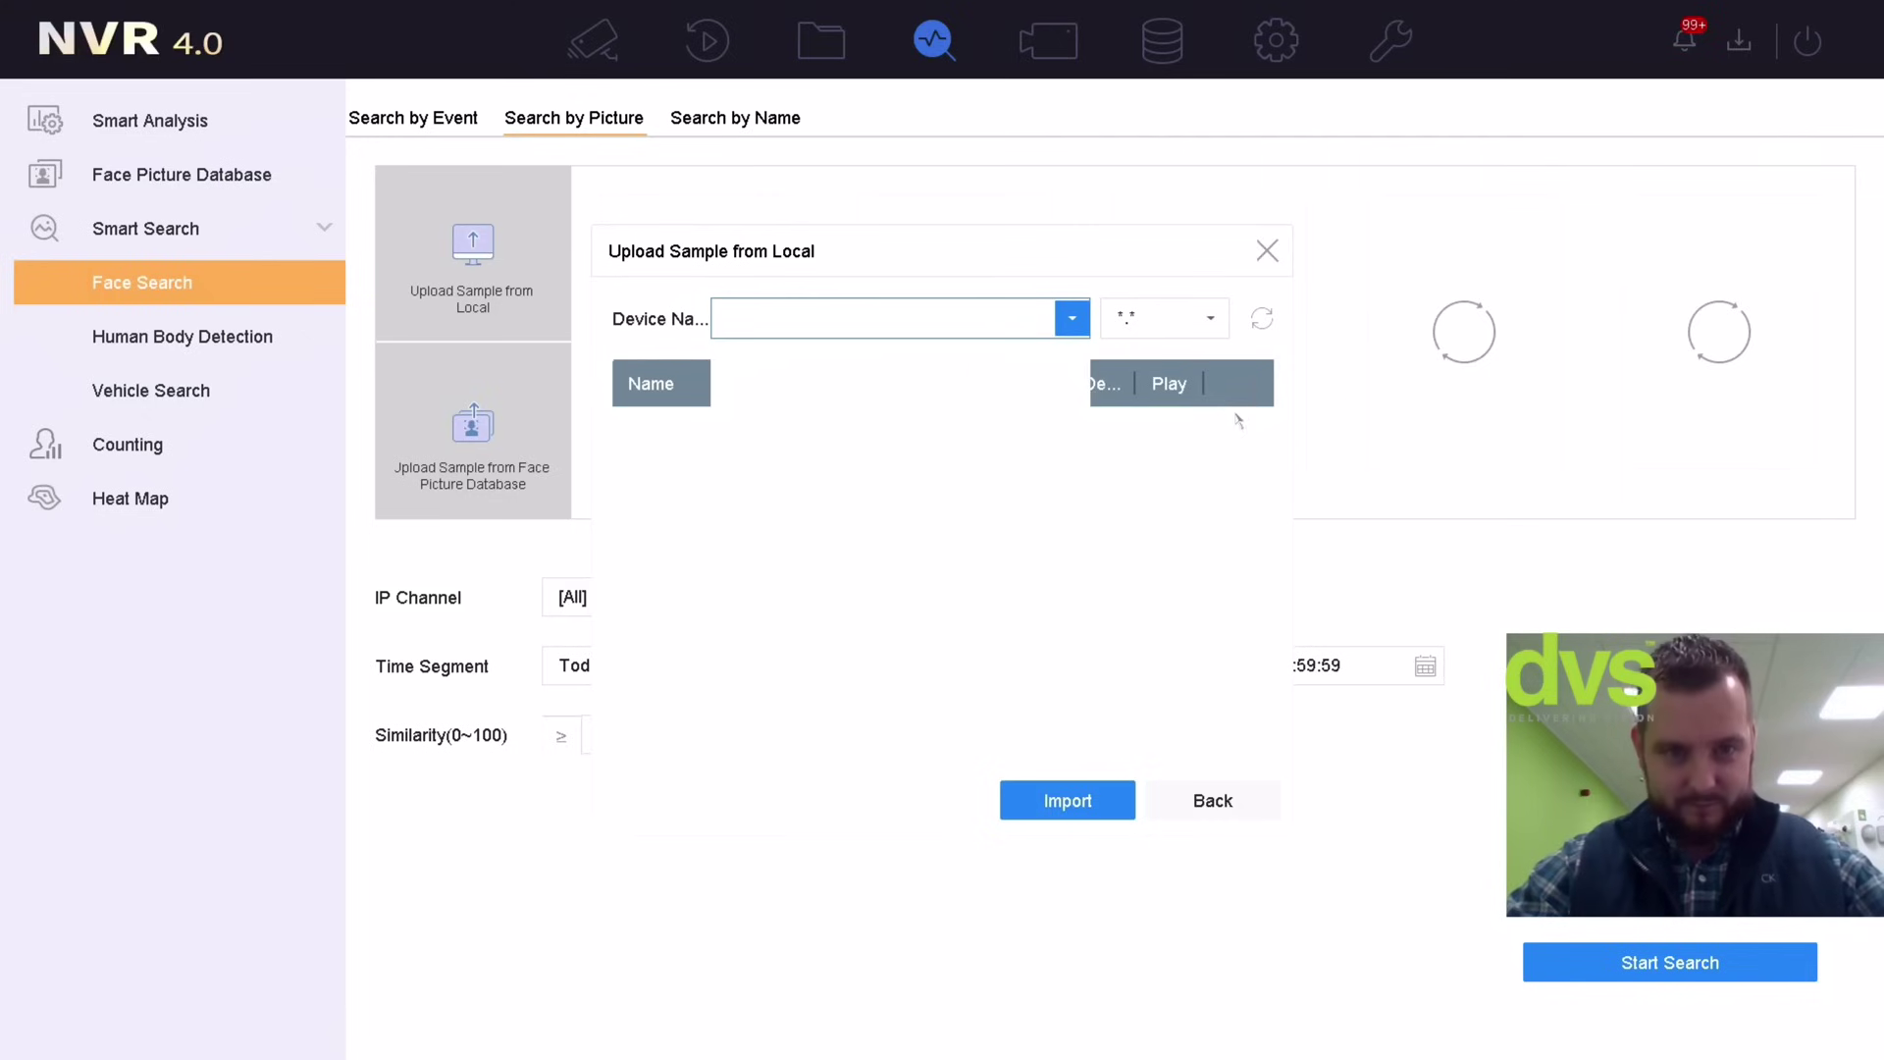
drag(1265, 373, 1260, 708)
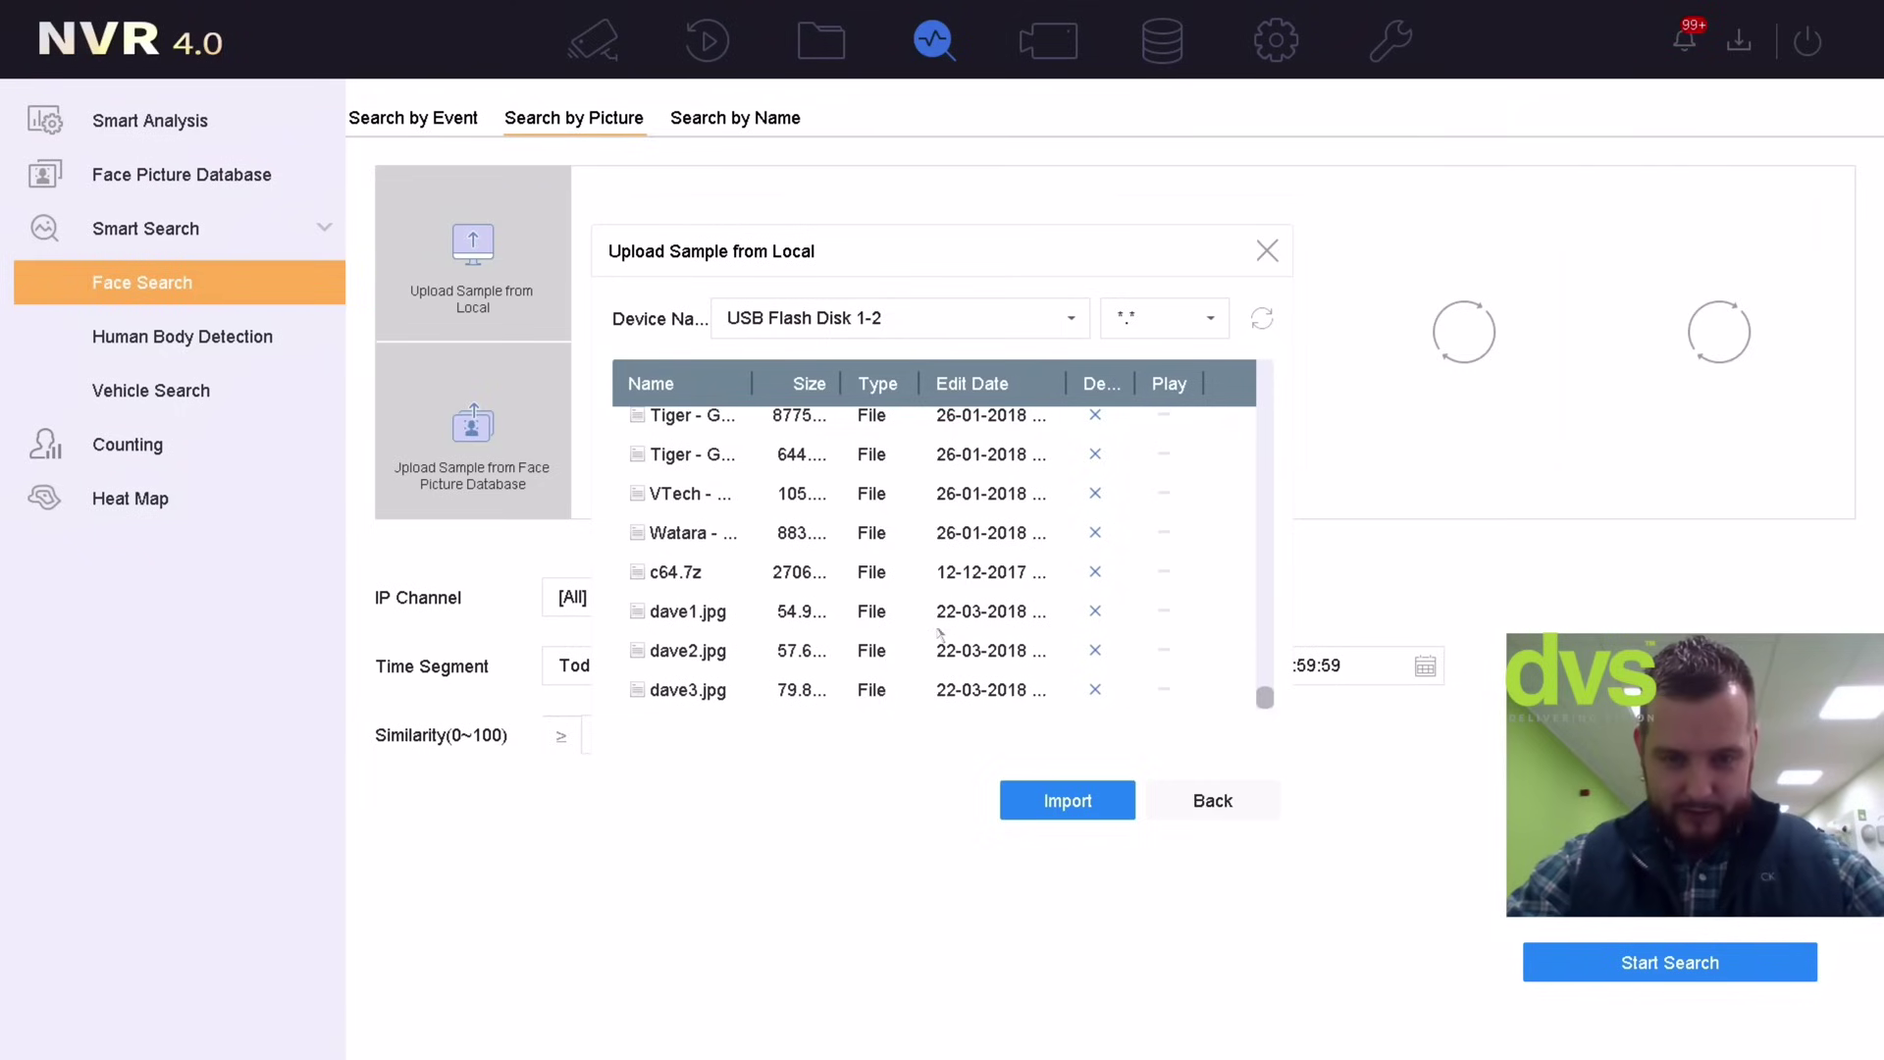
Import dave1.jpg and upload the face detected in it as the search sample
click(947, 616)
click(1070, 802)
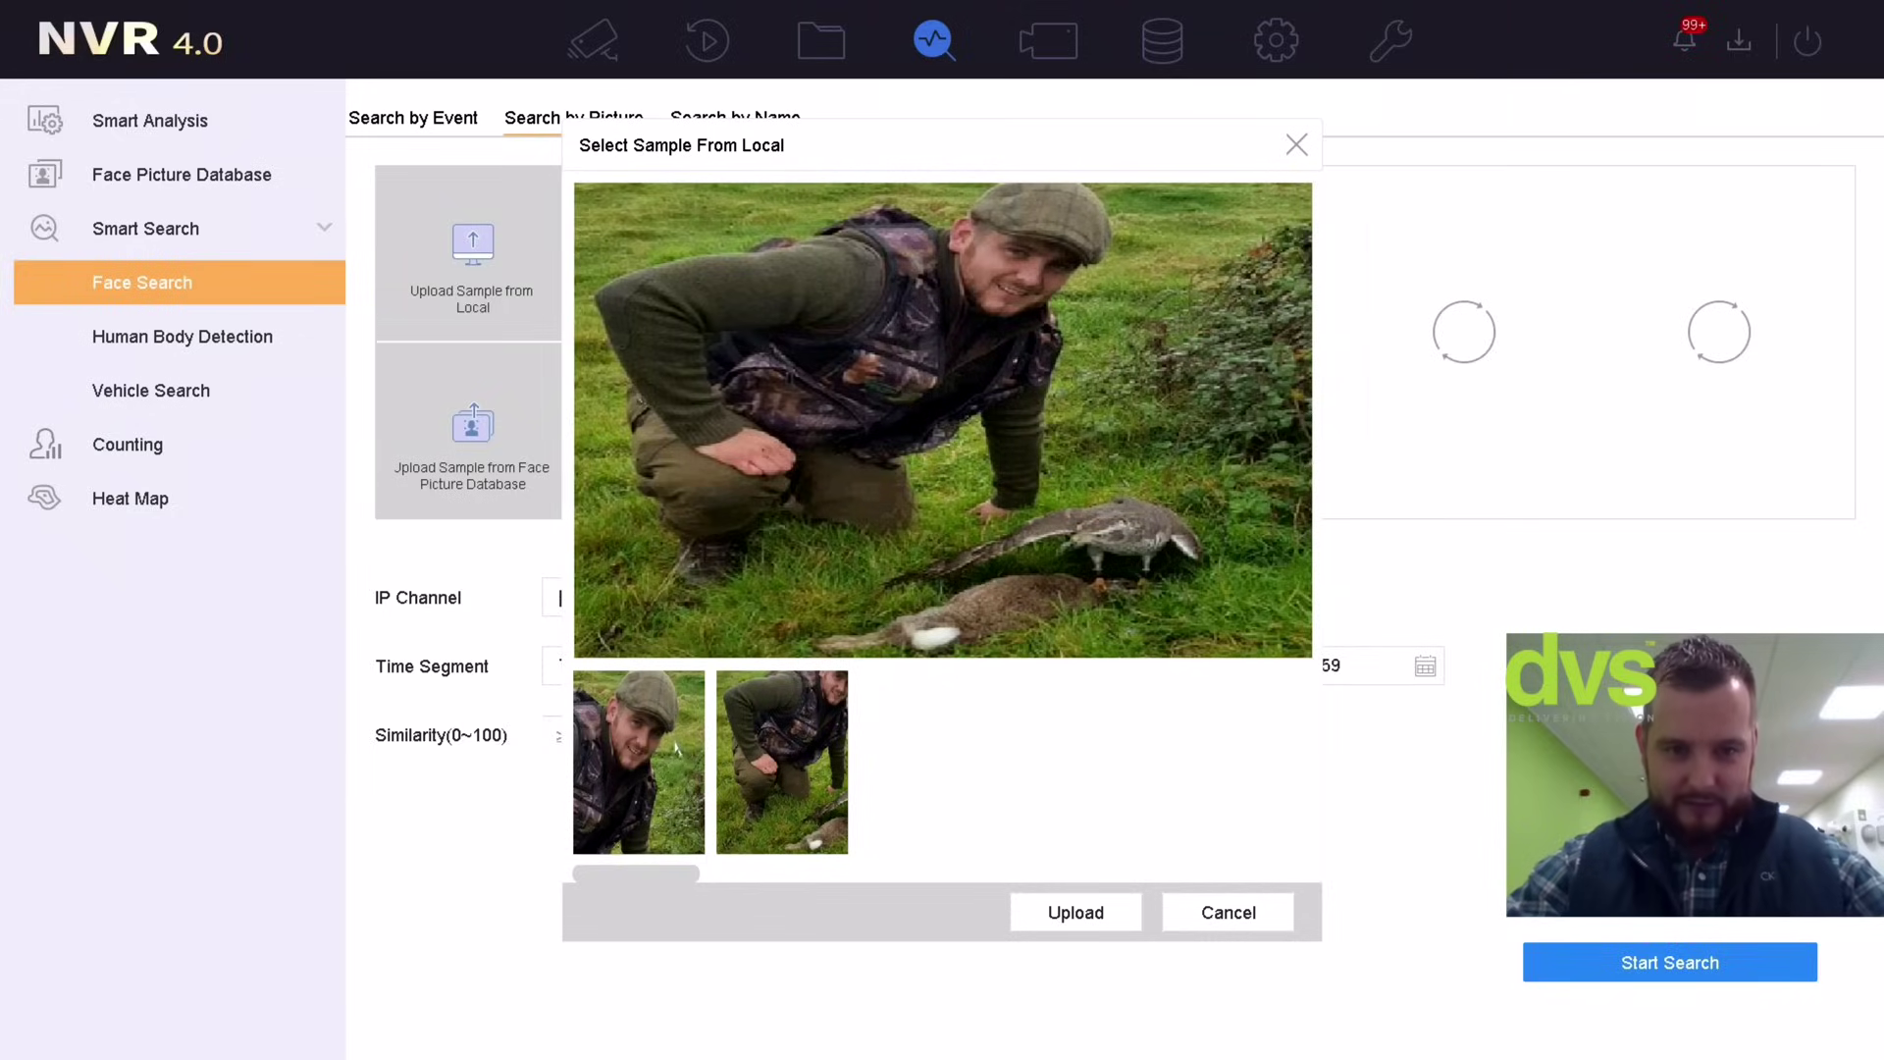
click(675, 748)
click(1076, 912)
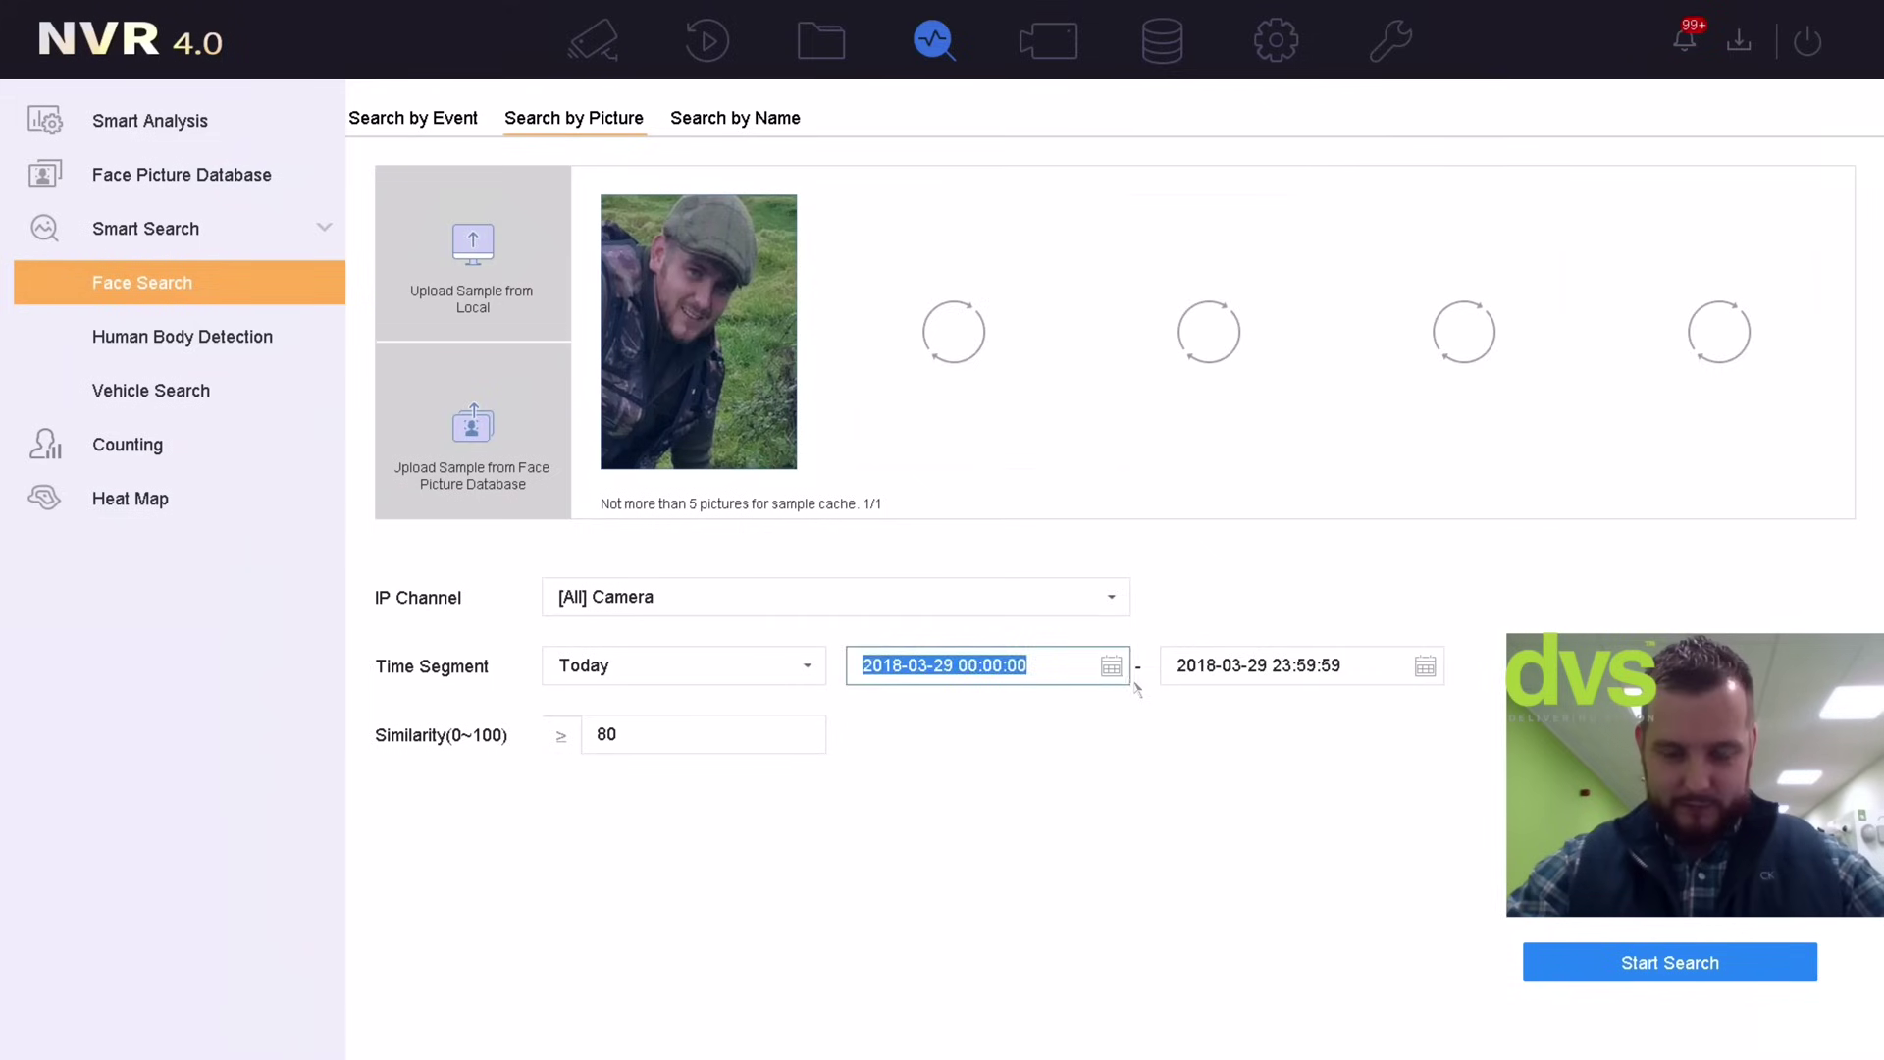
click(1080, 686)
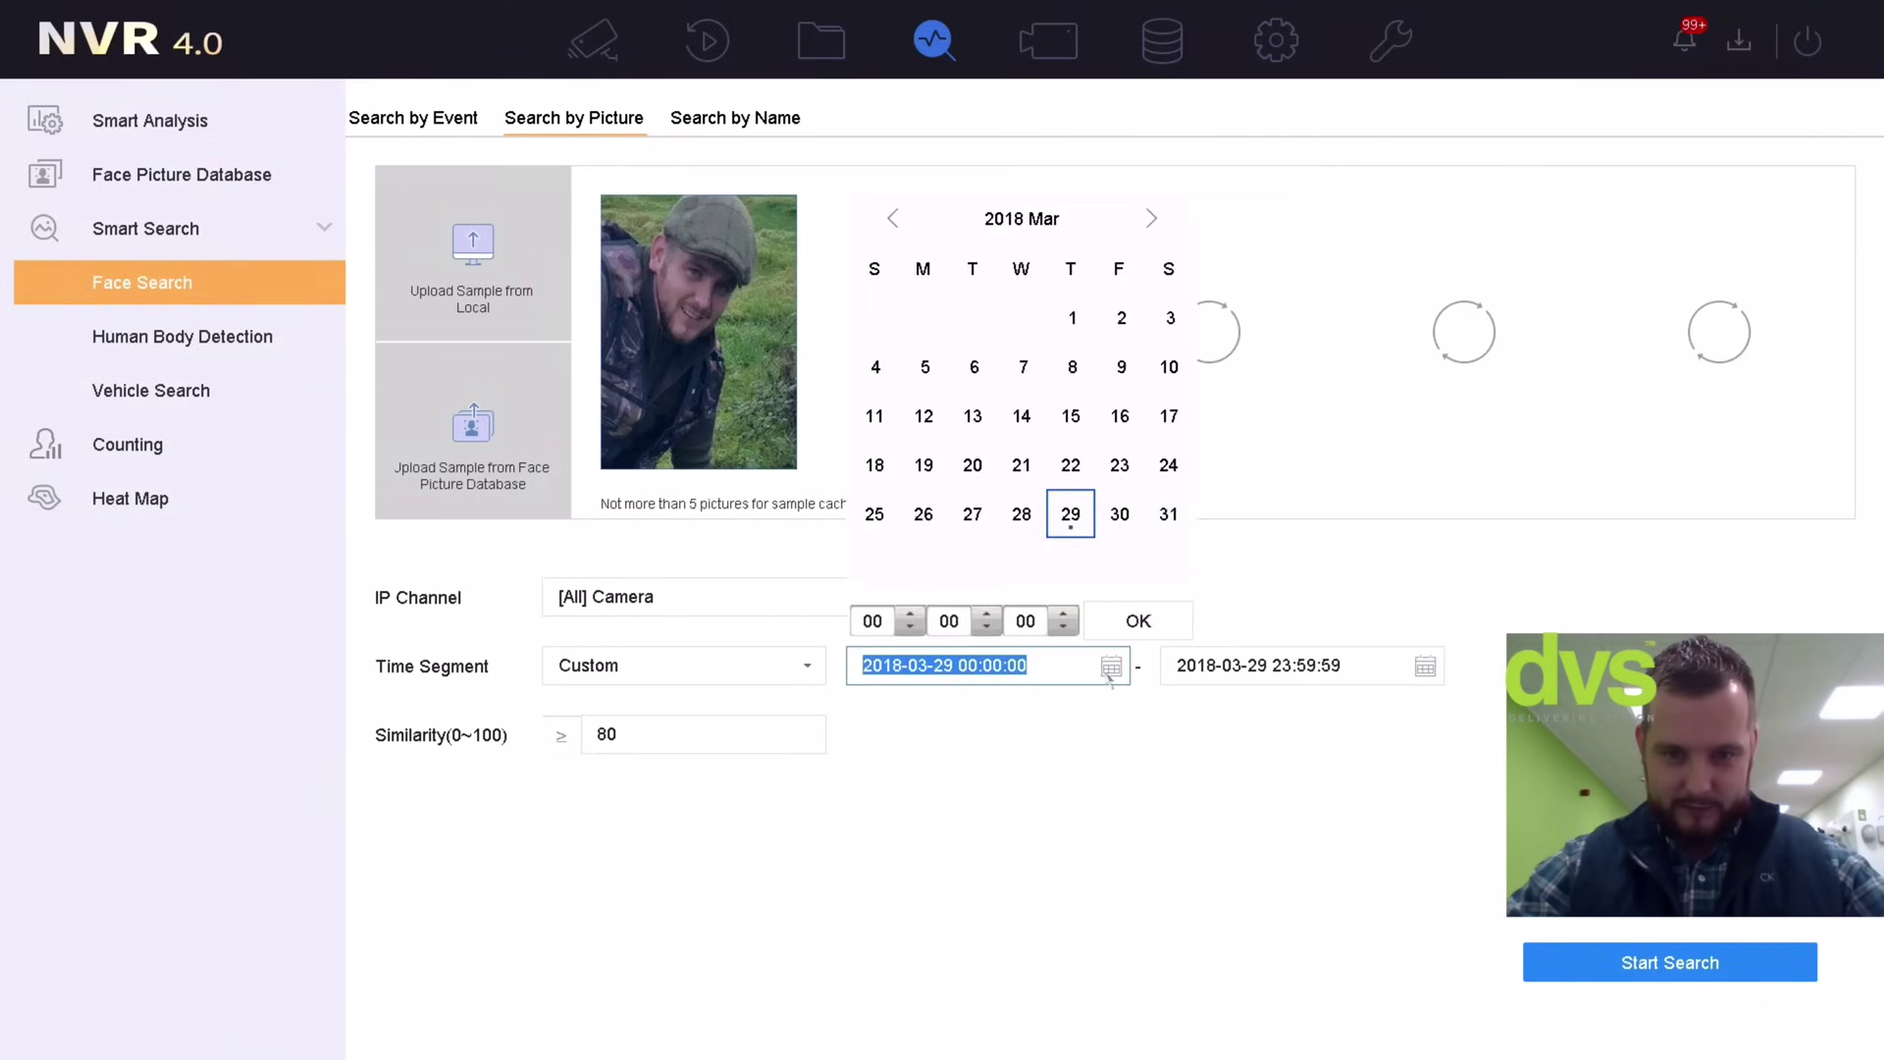
click(973, 514)
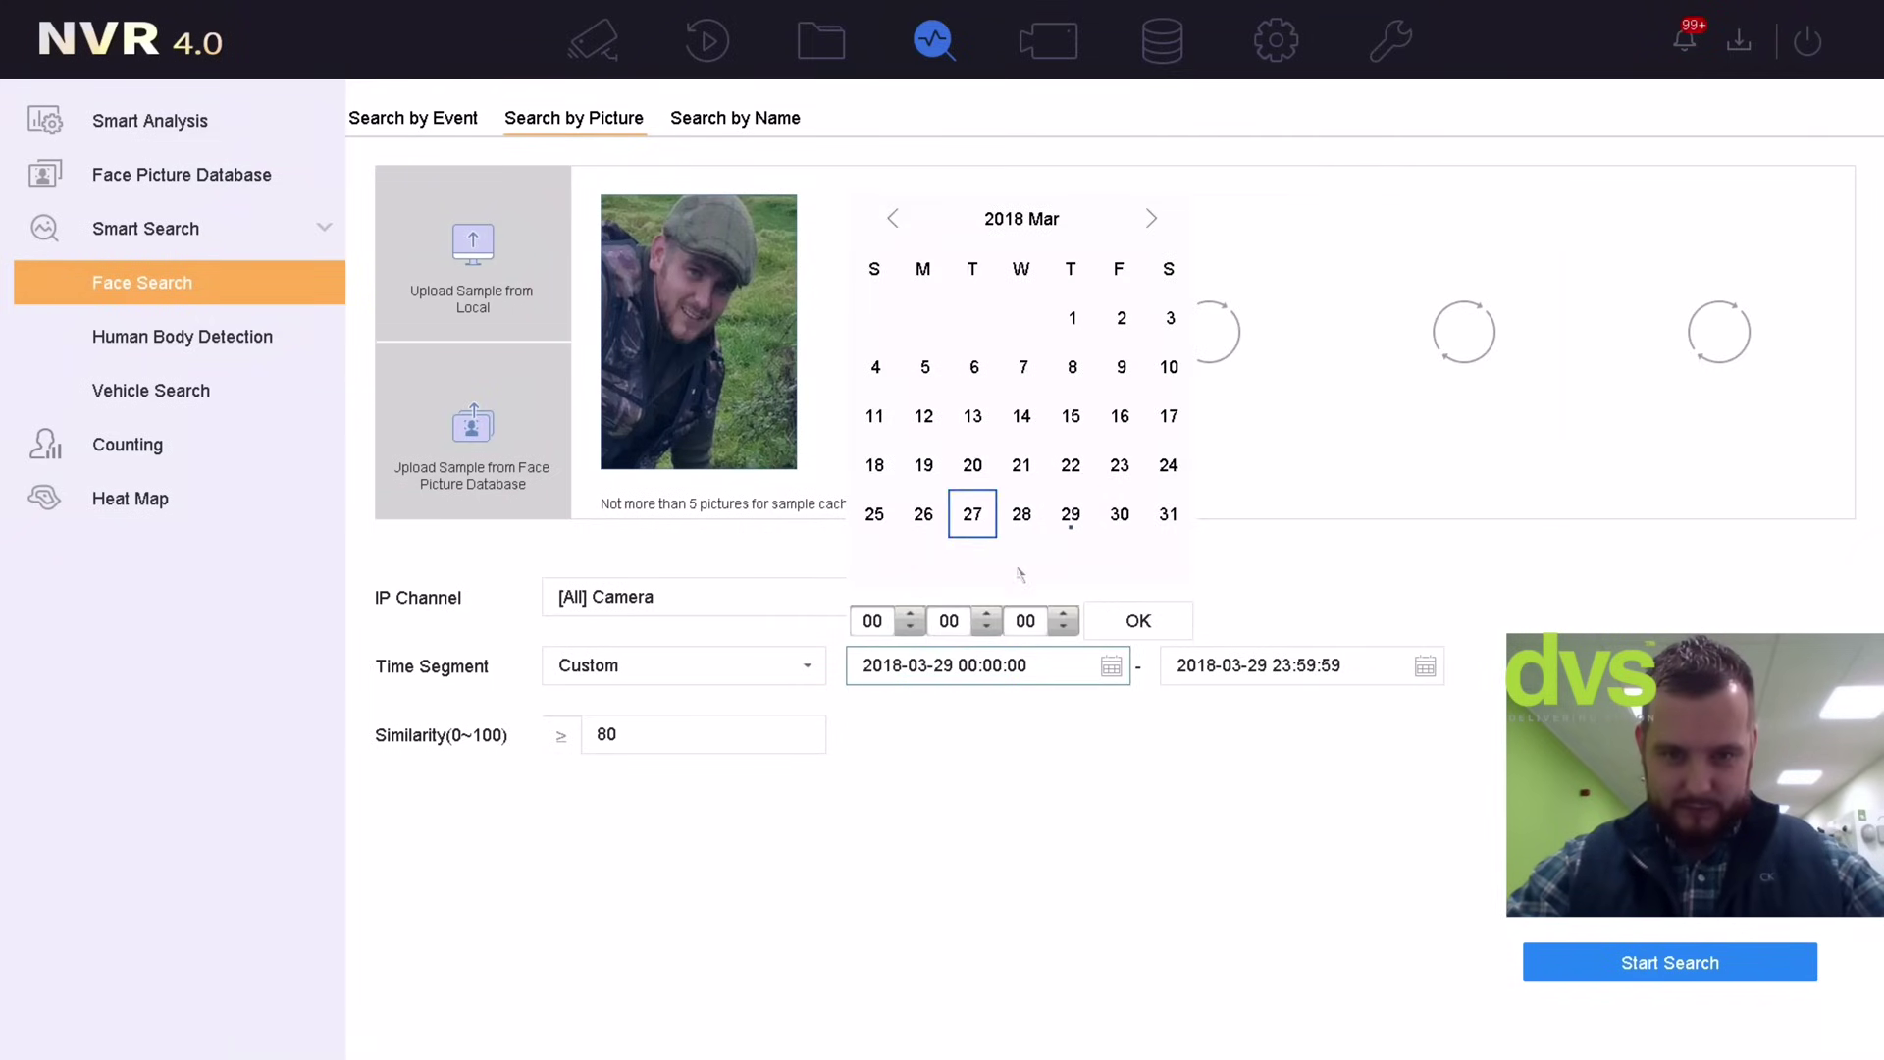
click(1137, 620)
click(1551, 952)
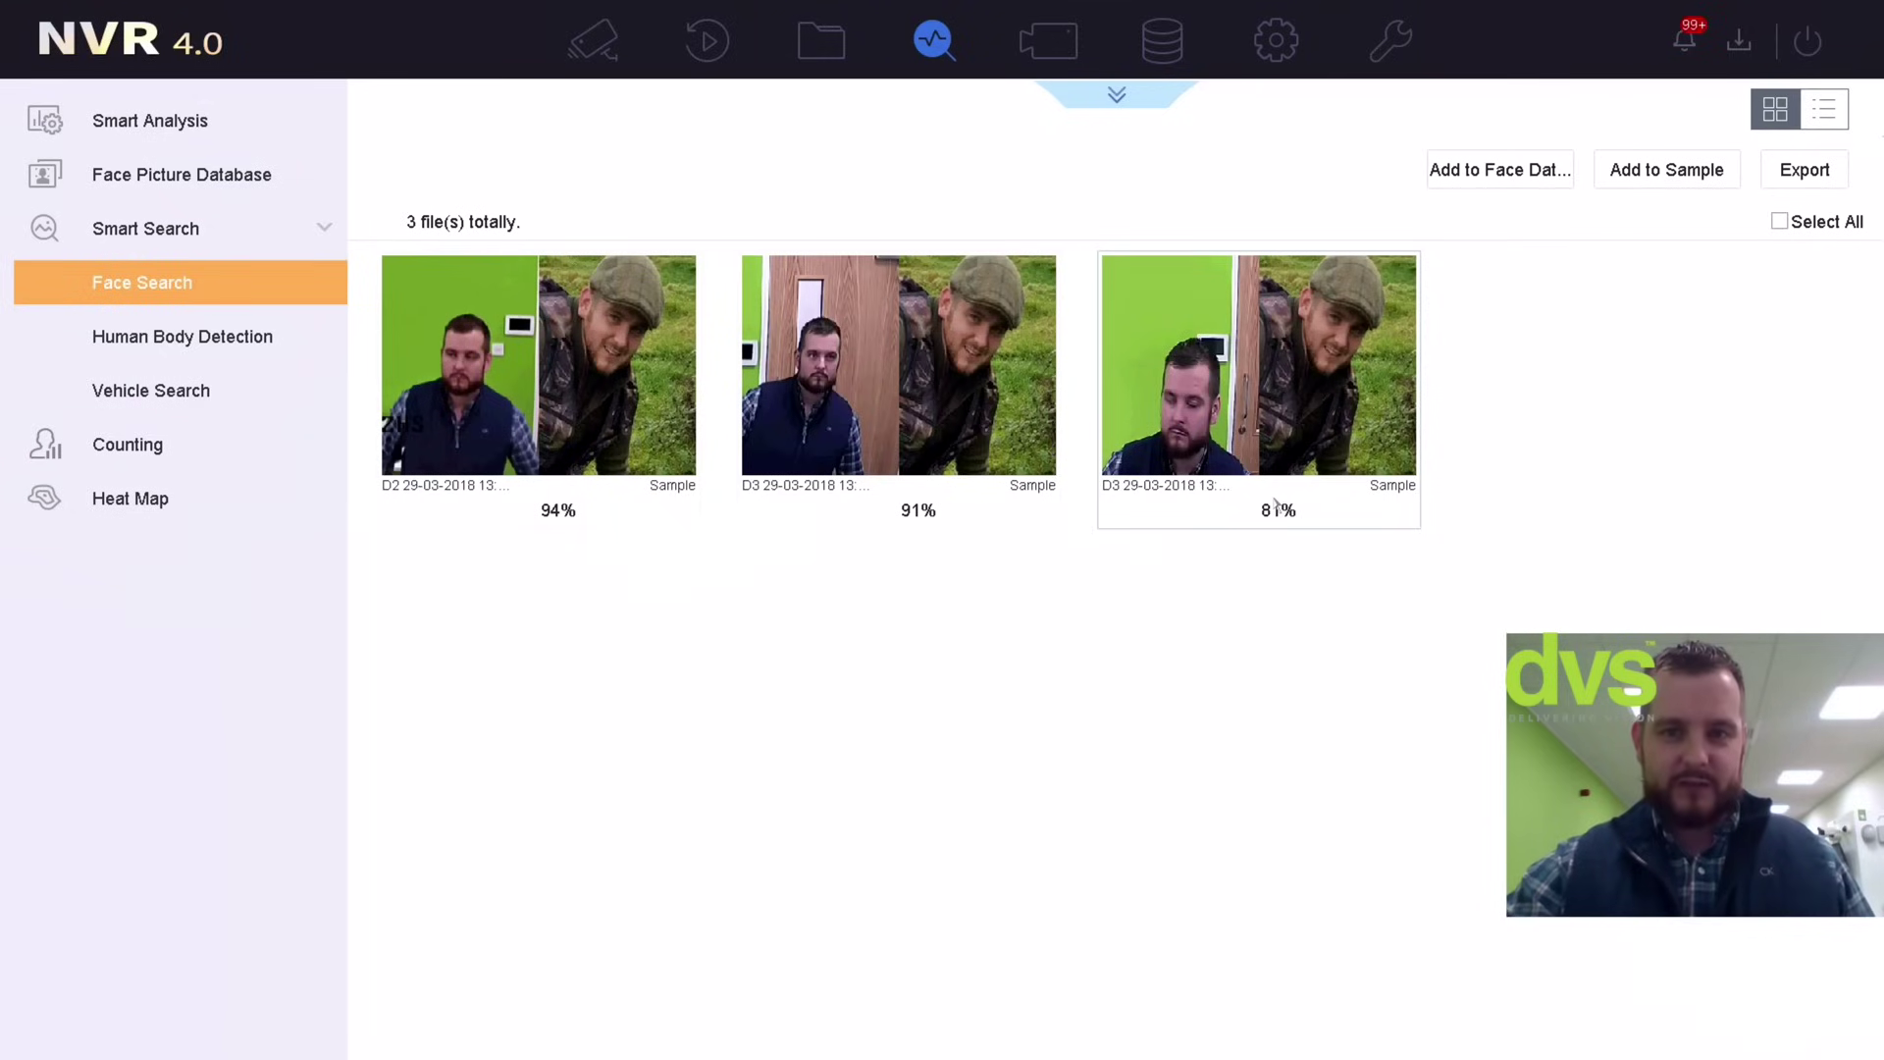
Return to the search form, lower the minimum similarity to 70, and run the face search again
click(1140, 104)
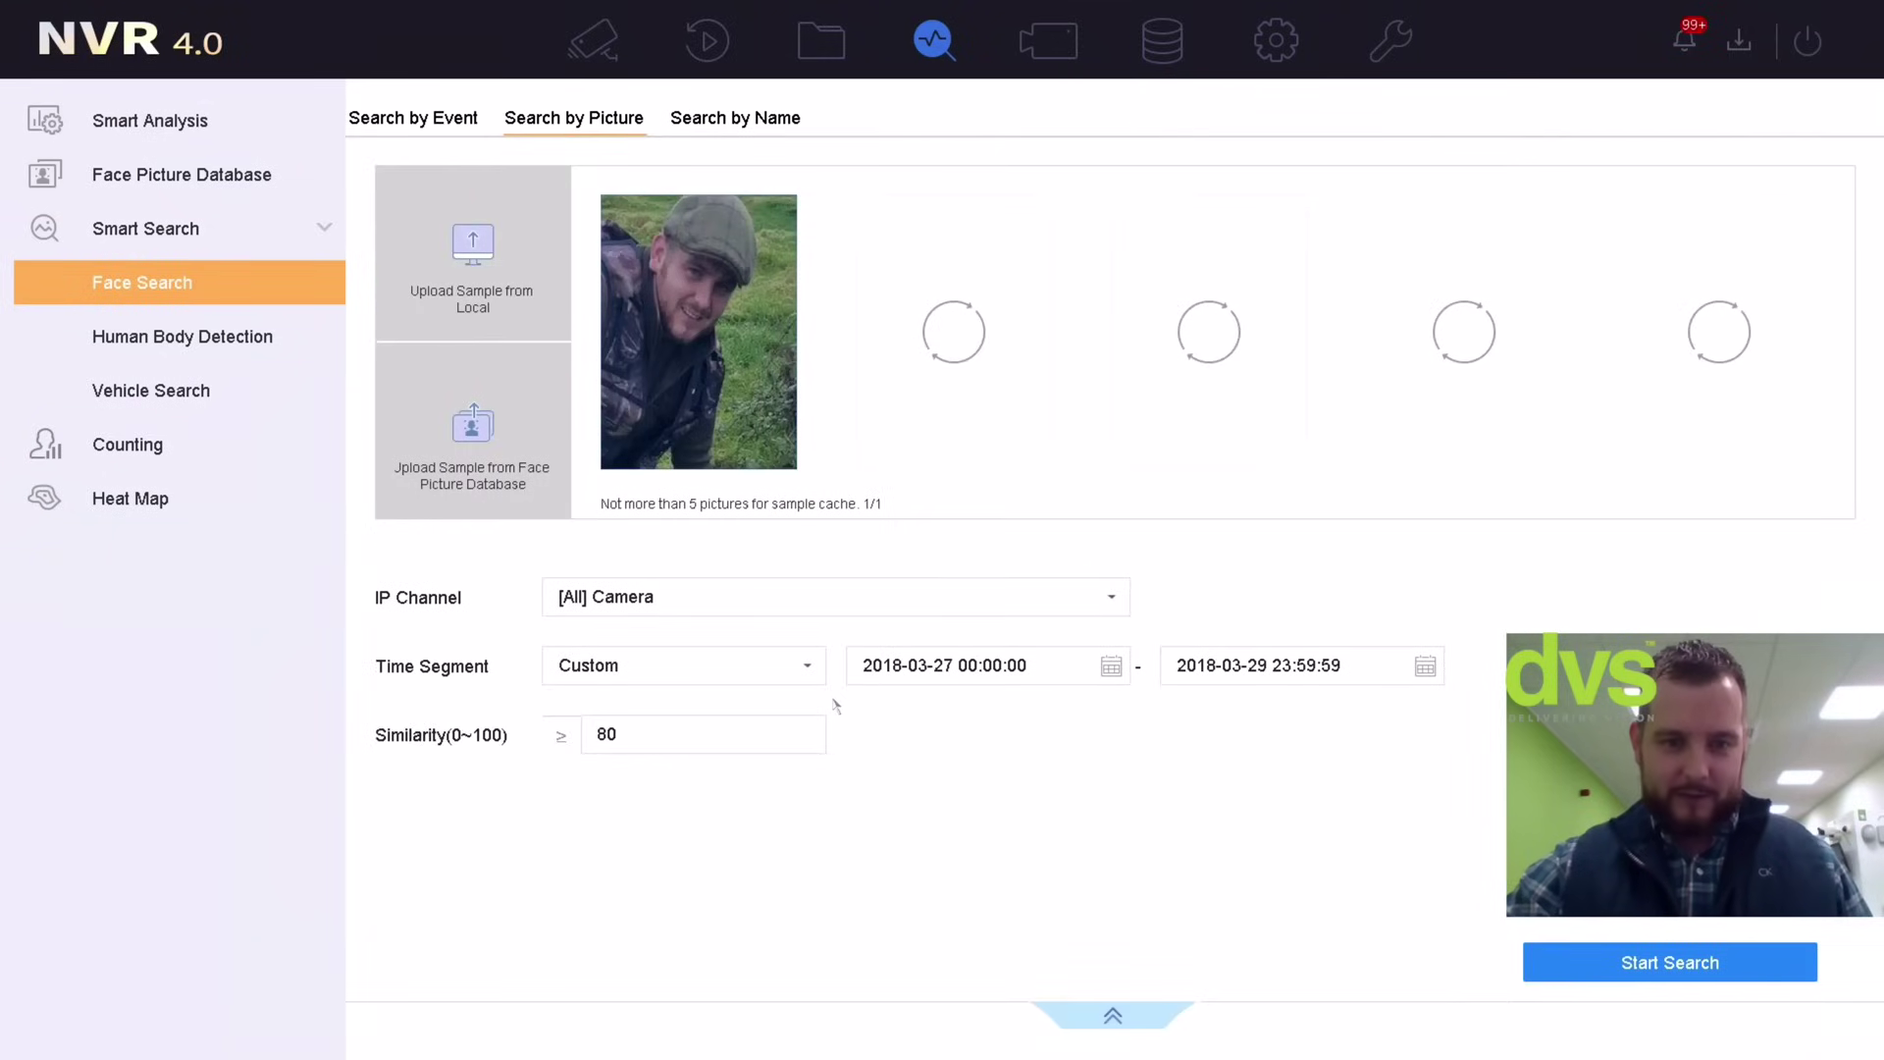
click(684, 732)
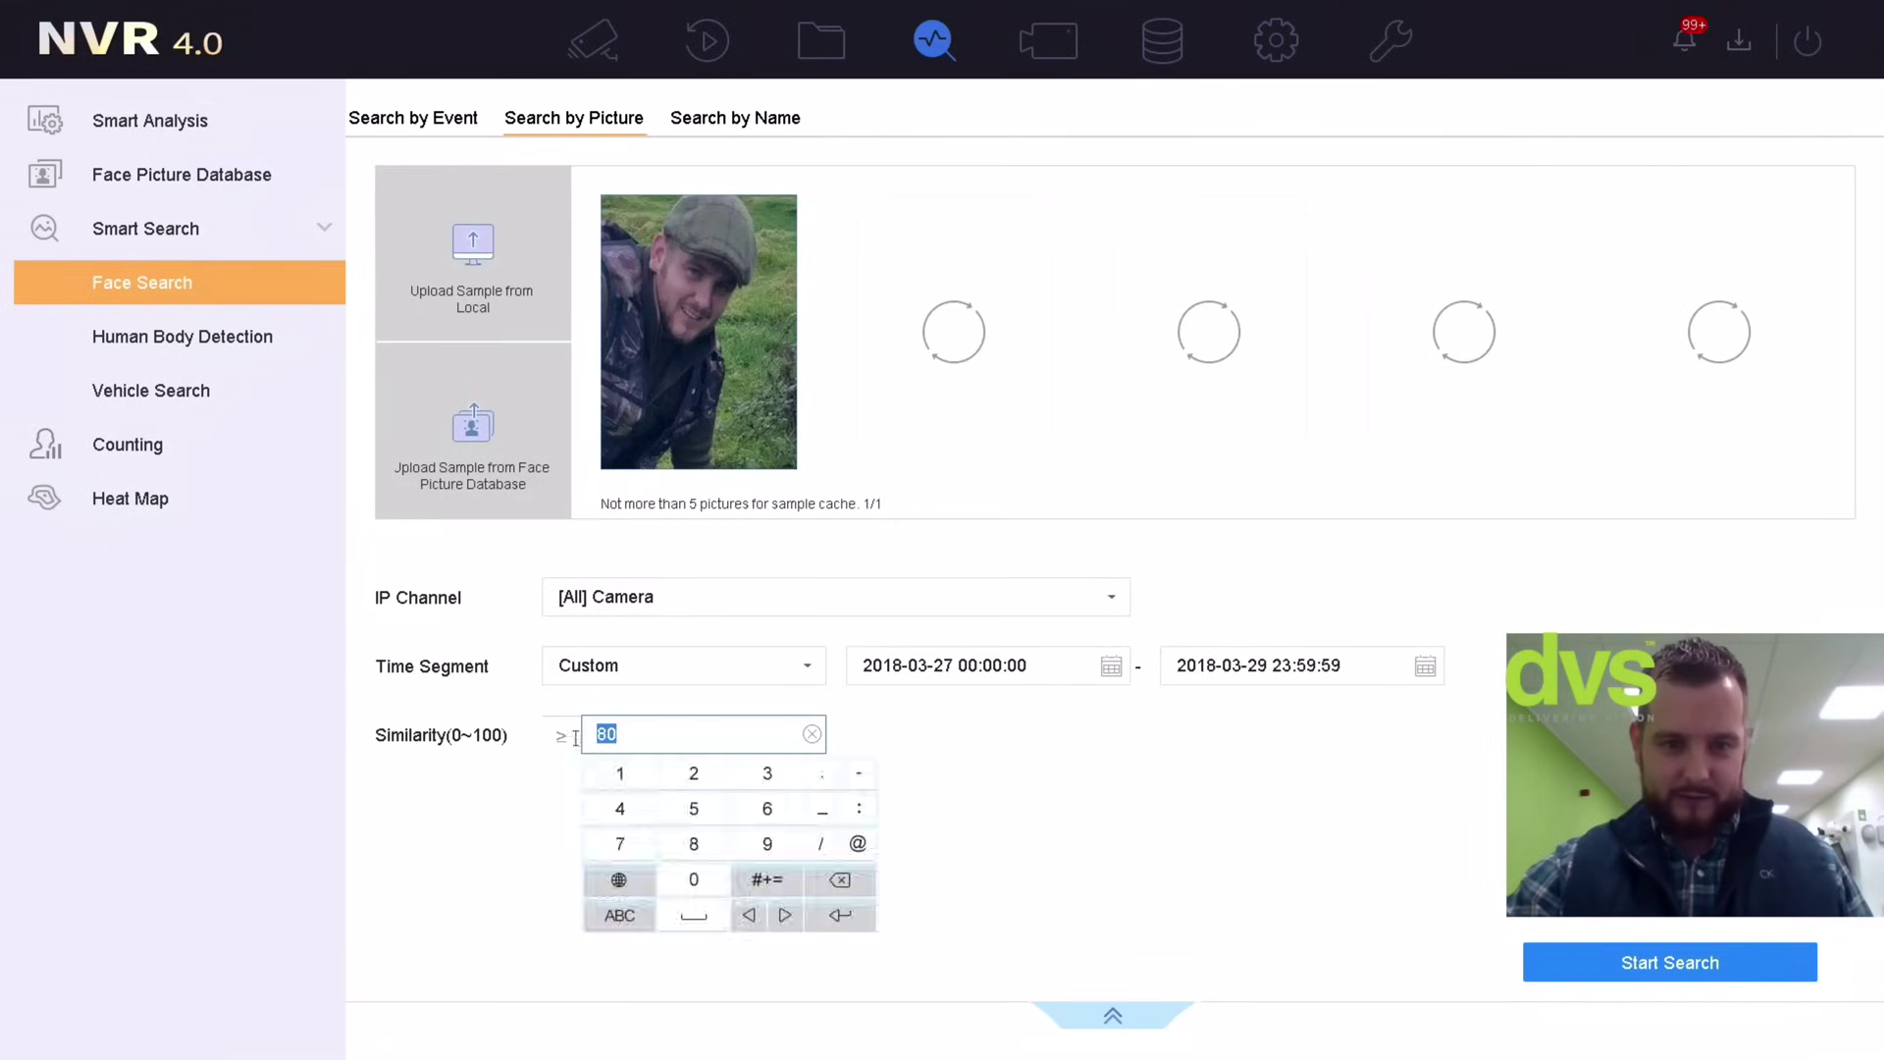
click(620, 844)
click(693, 879)
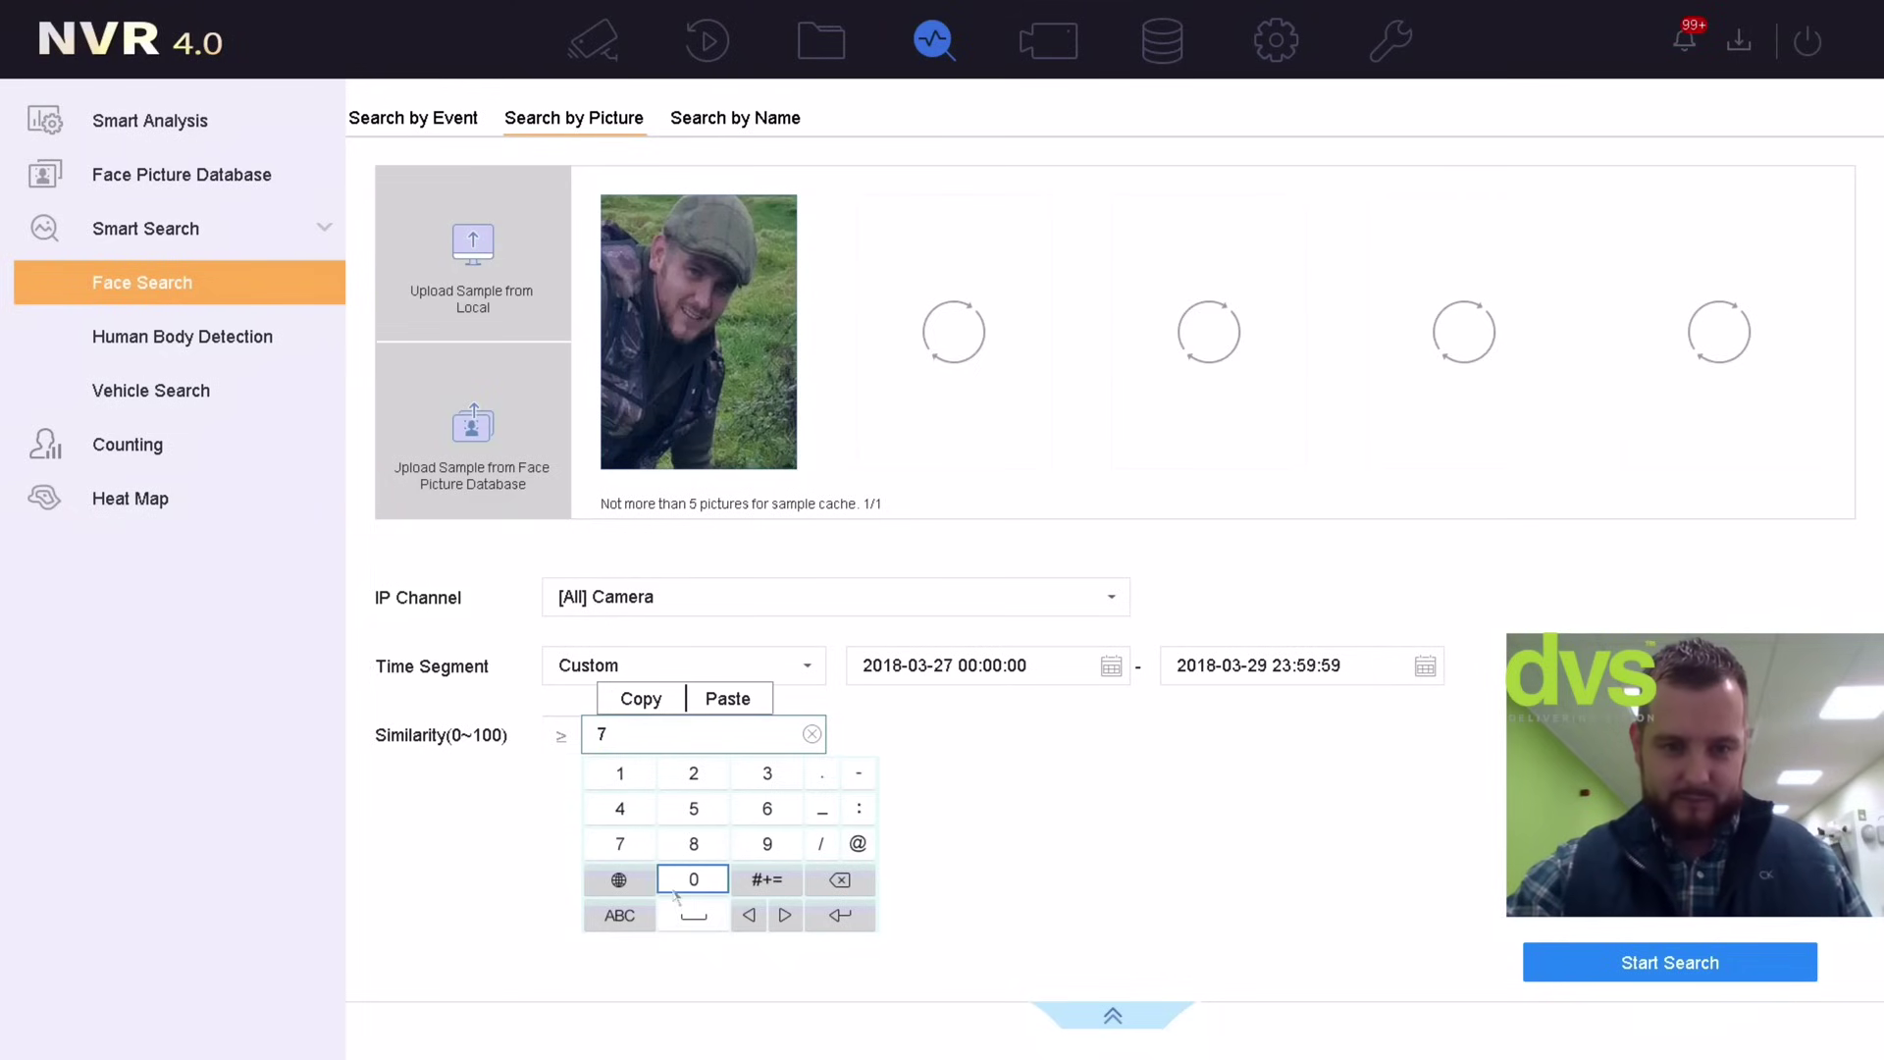
click(980, 836)
click(1536, 965)
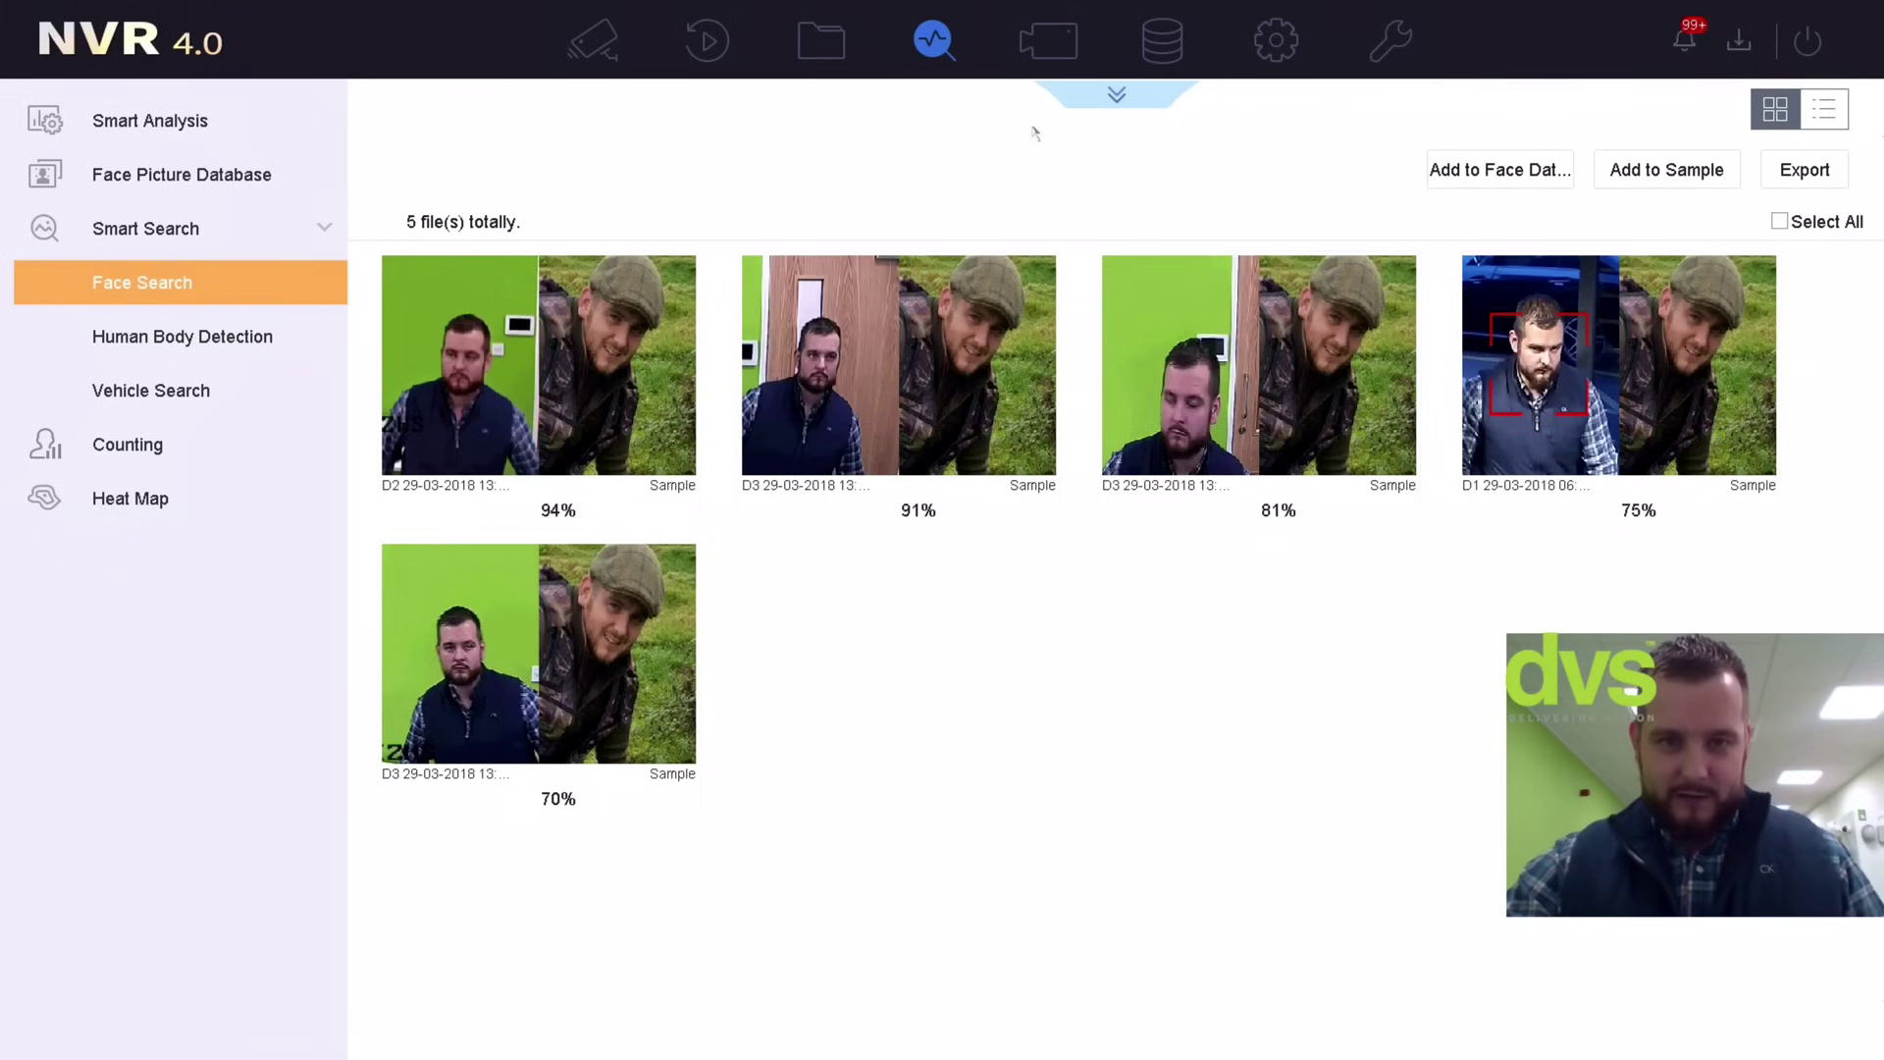
Return to the search form, view the samples offered by the face picture database, and go back without choosing one
click(1133, 102)
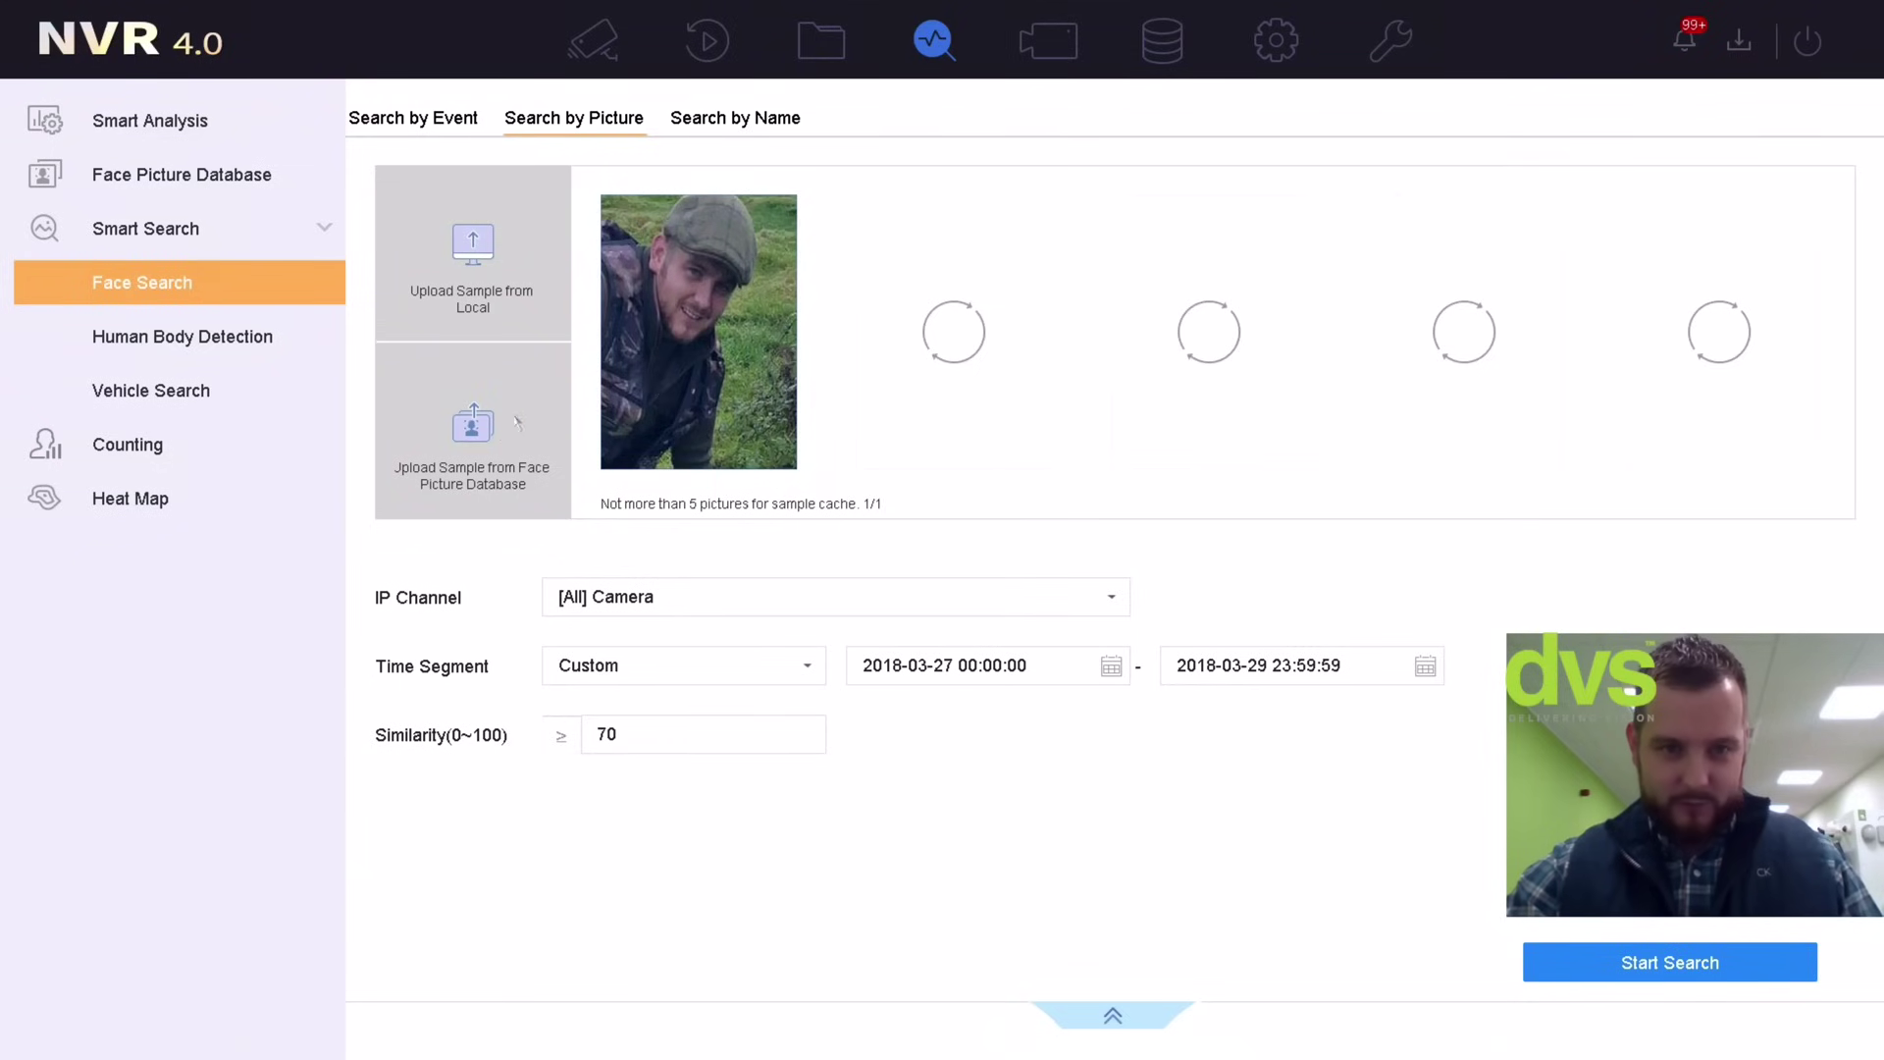
click(504, 419)
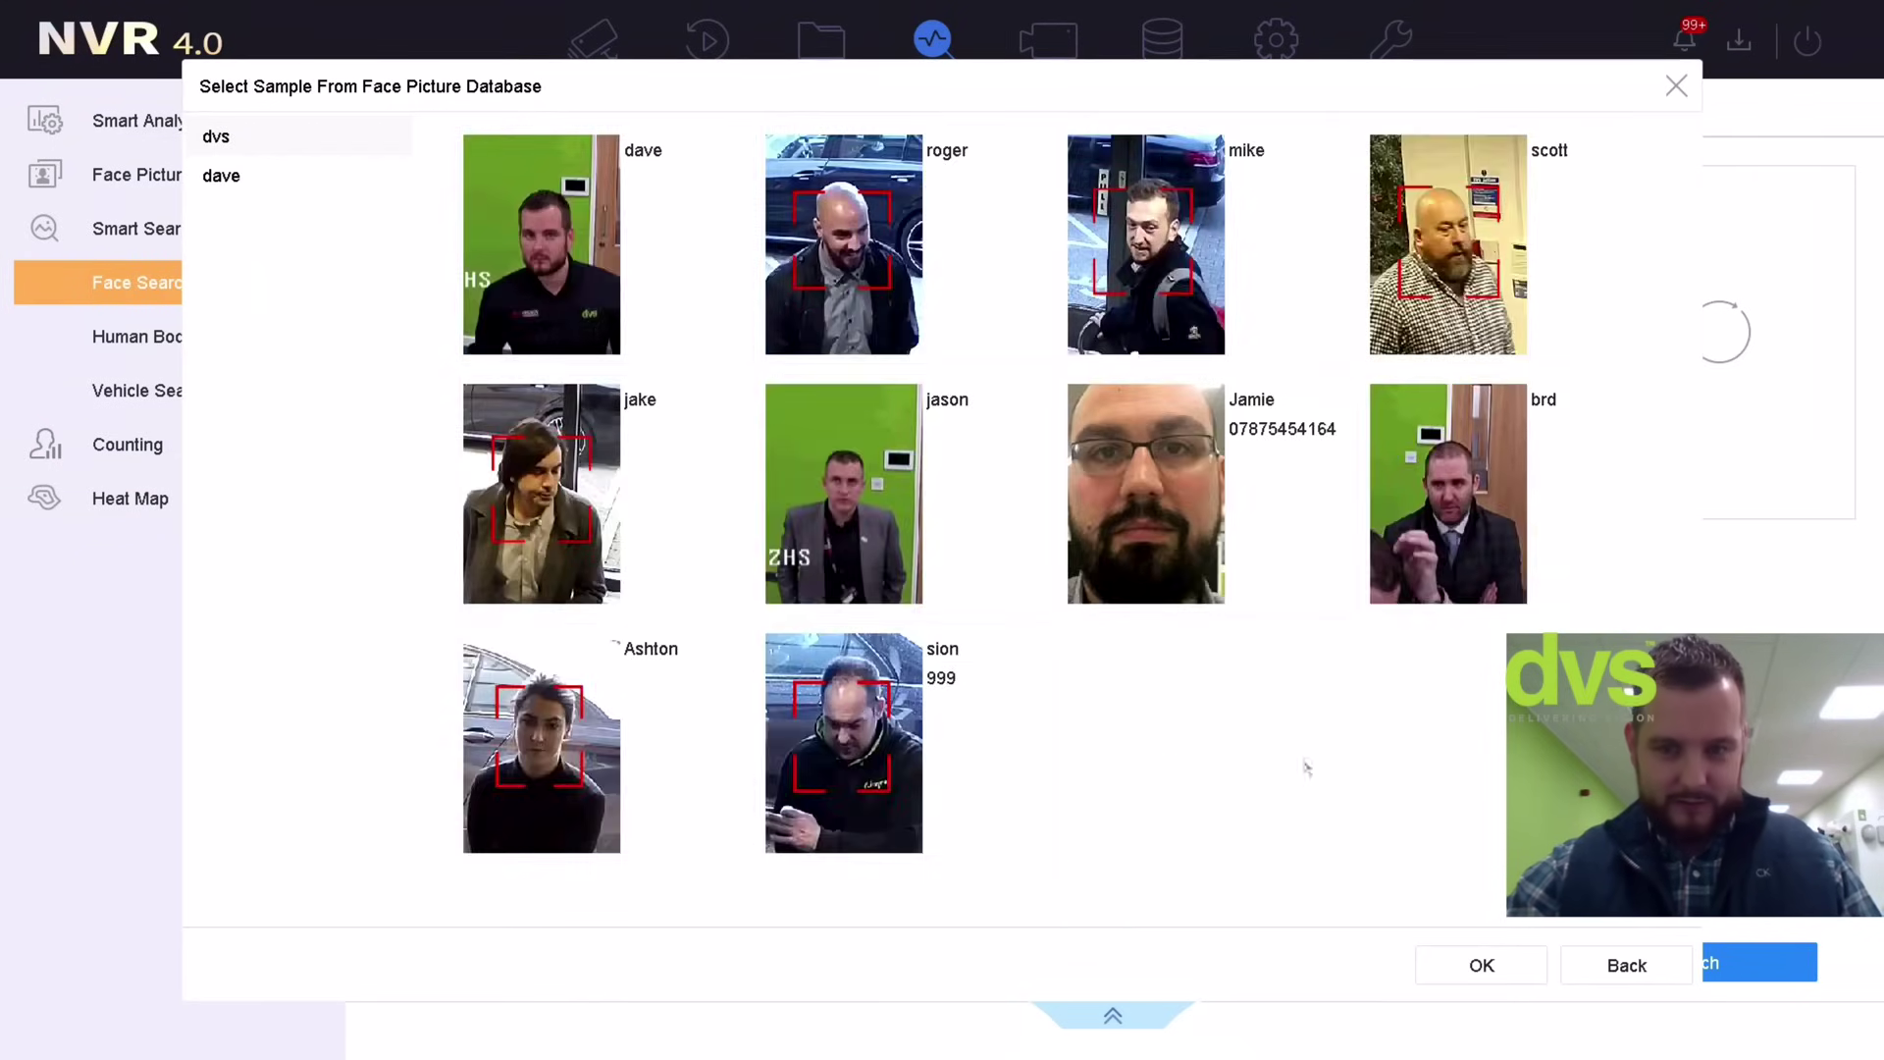
click(1598, 991)
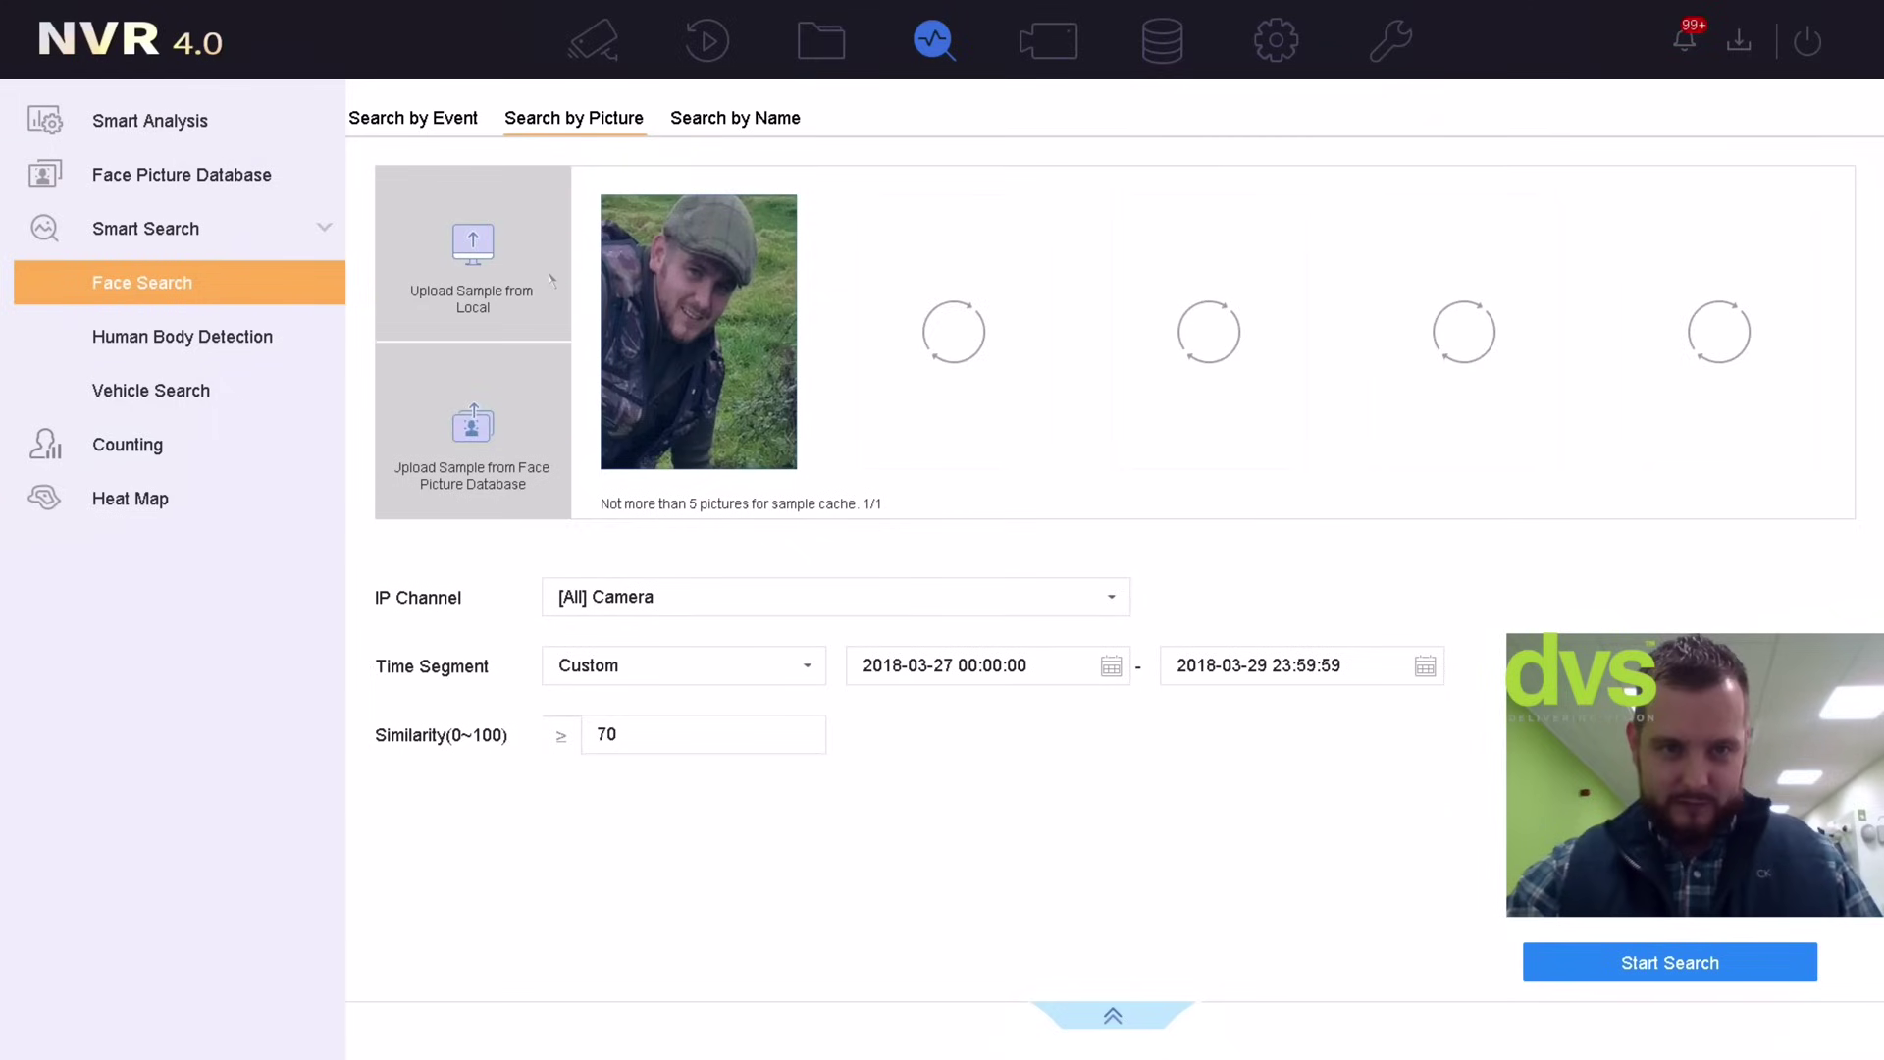
click(440, 118)
click(544, 129)
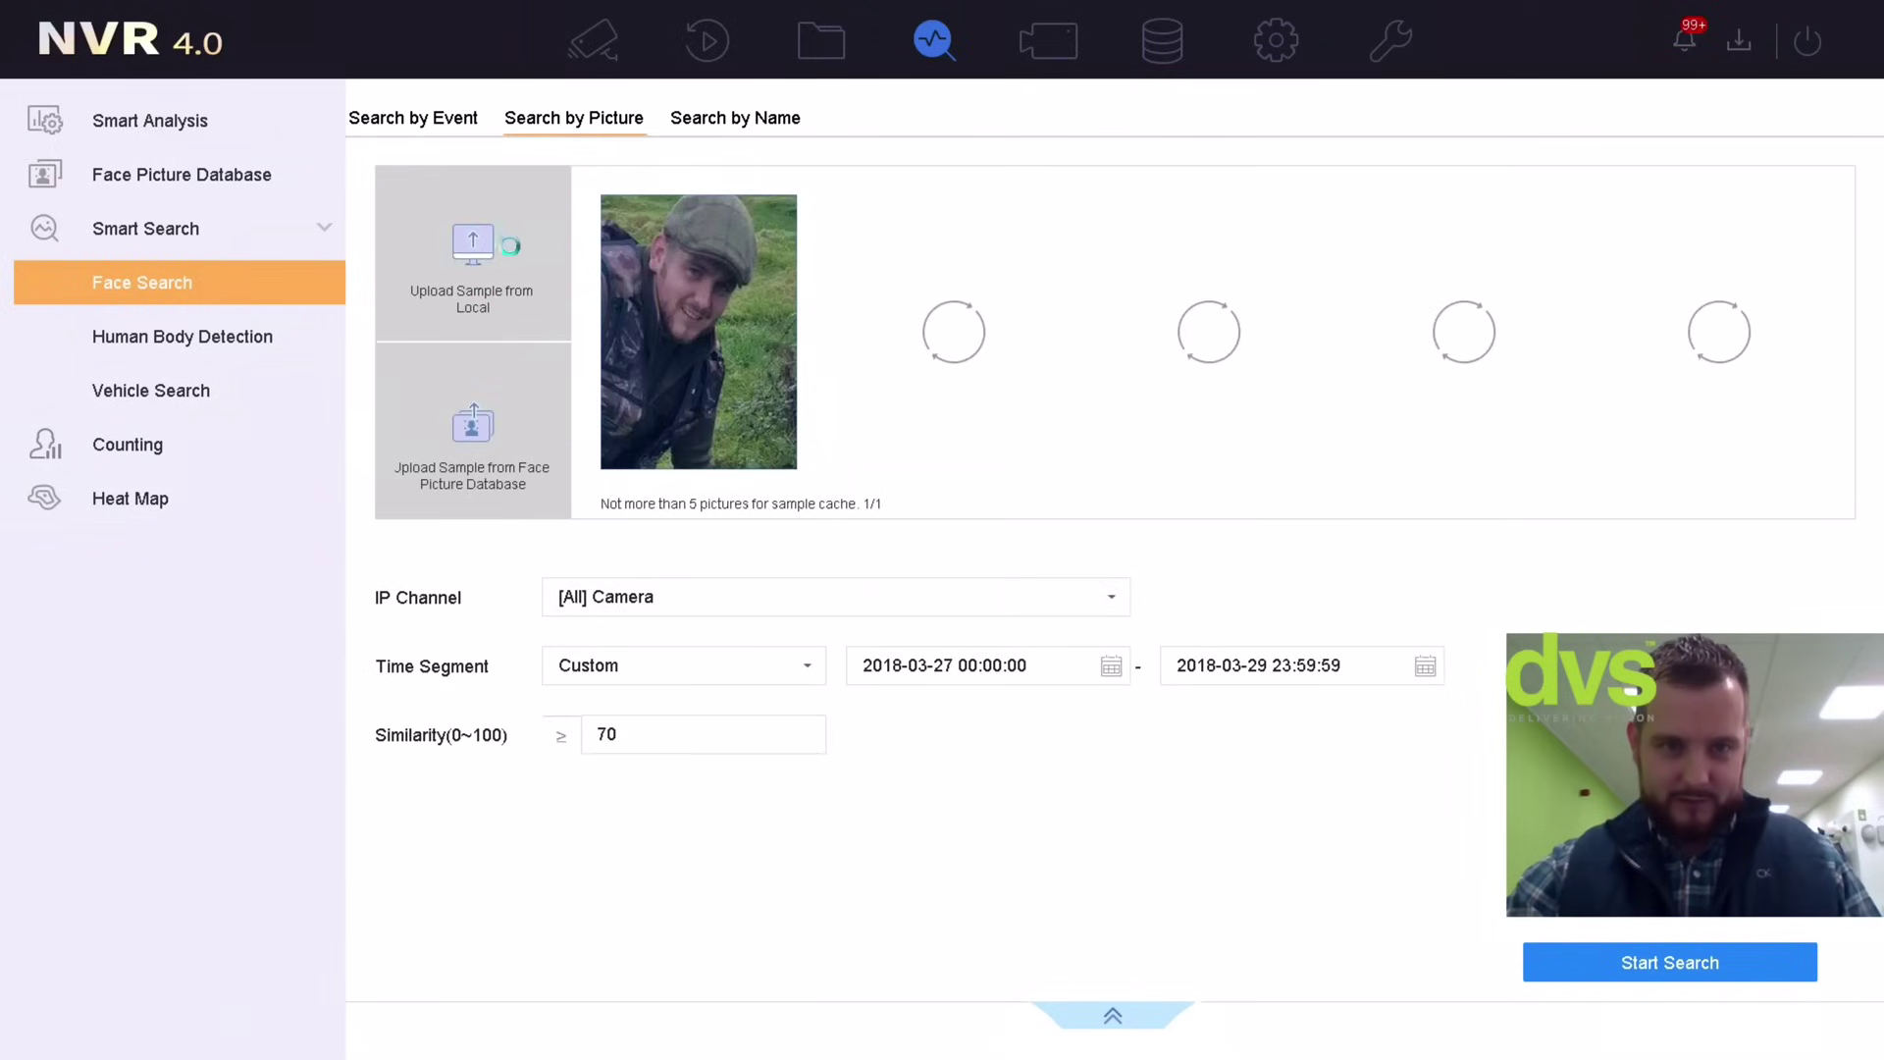
Reopen the local sample upload, list the files on USB Flash Disk 1-2, and sort them by name in descending order
click(523, 257)
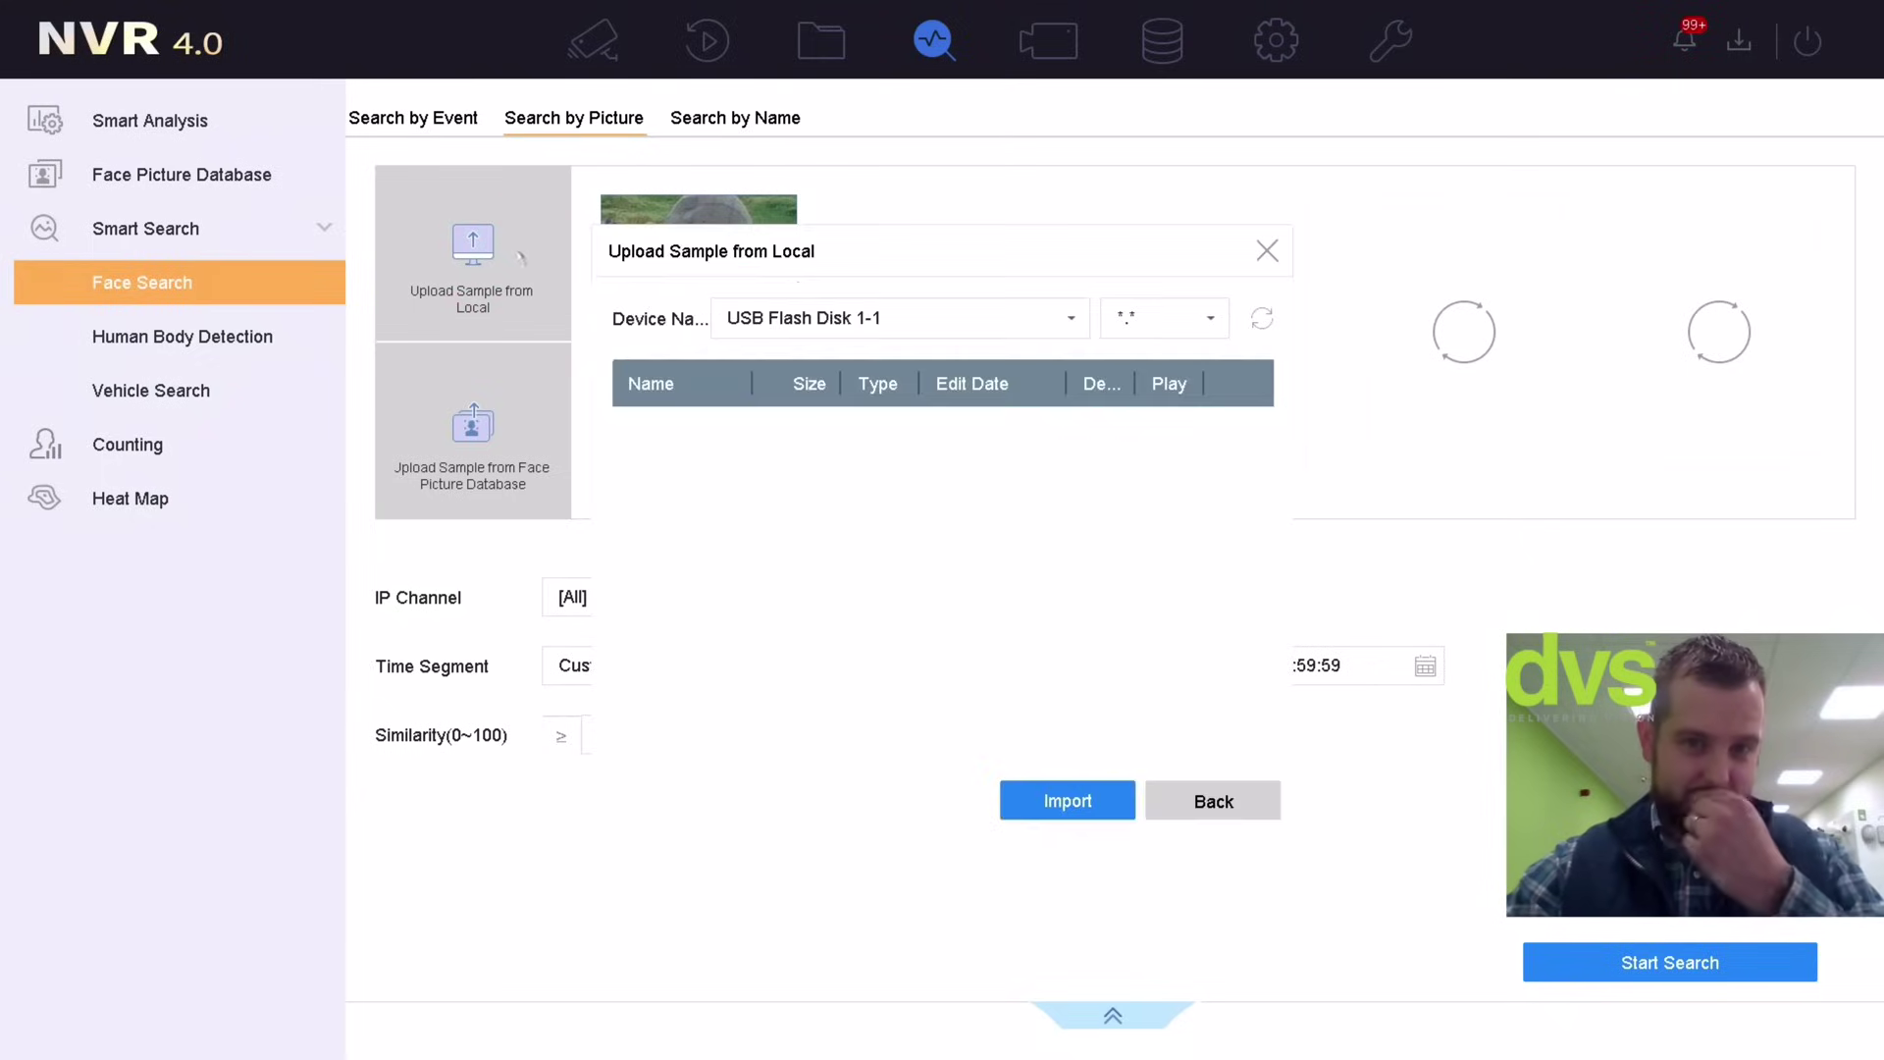
click(757, 319)
click(844, 400)
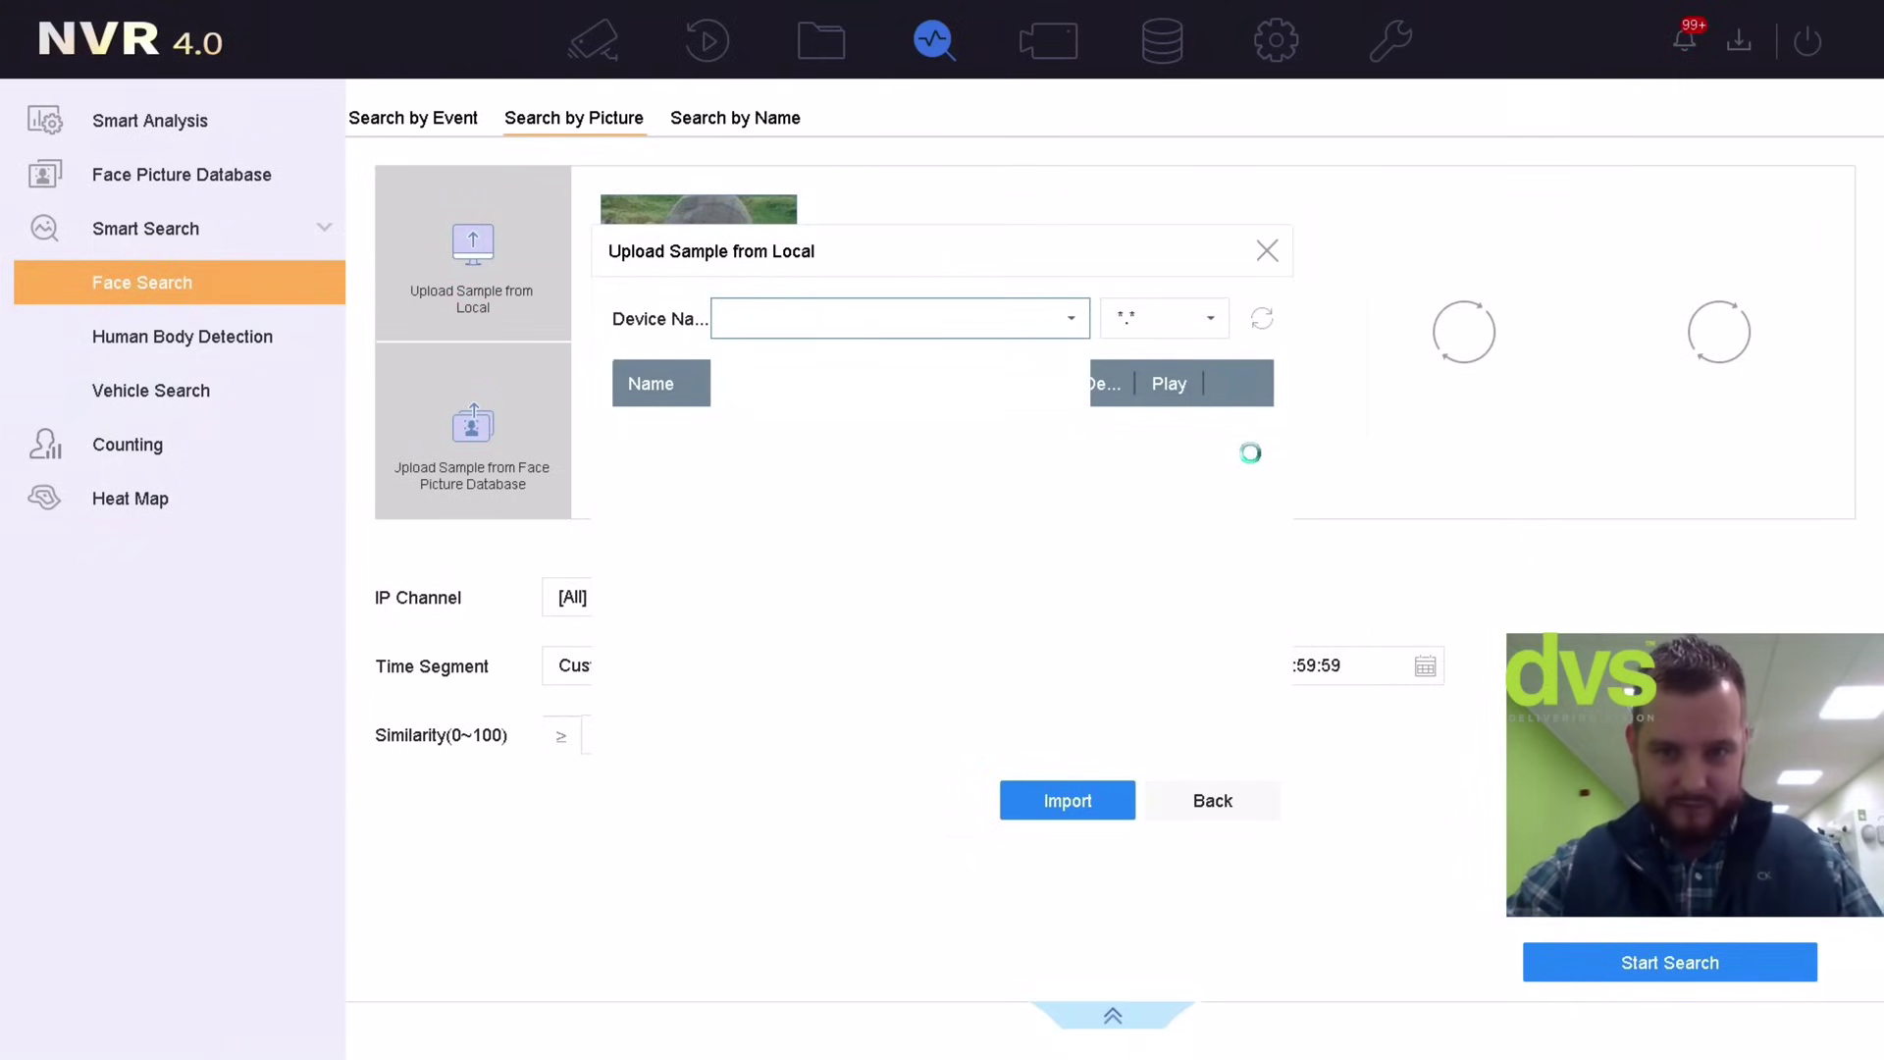
drag(1265, 371, 1265, 664)
scroll(1244, 690, down, 3)
scroll(1099, 692, up, 1)
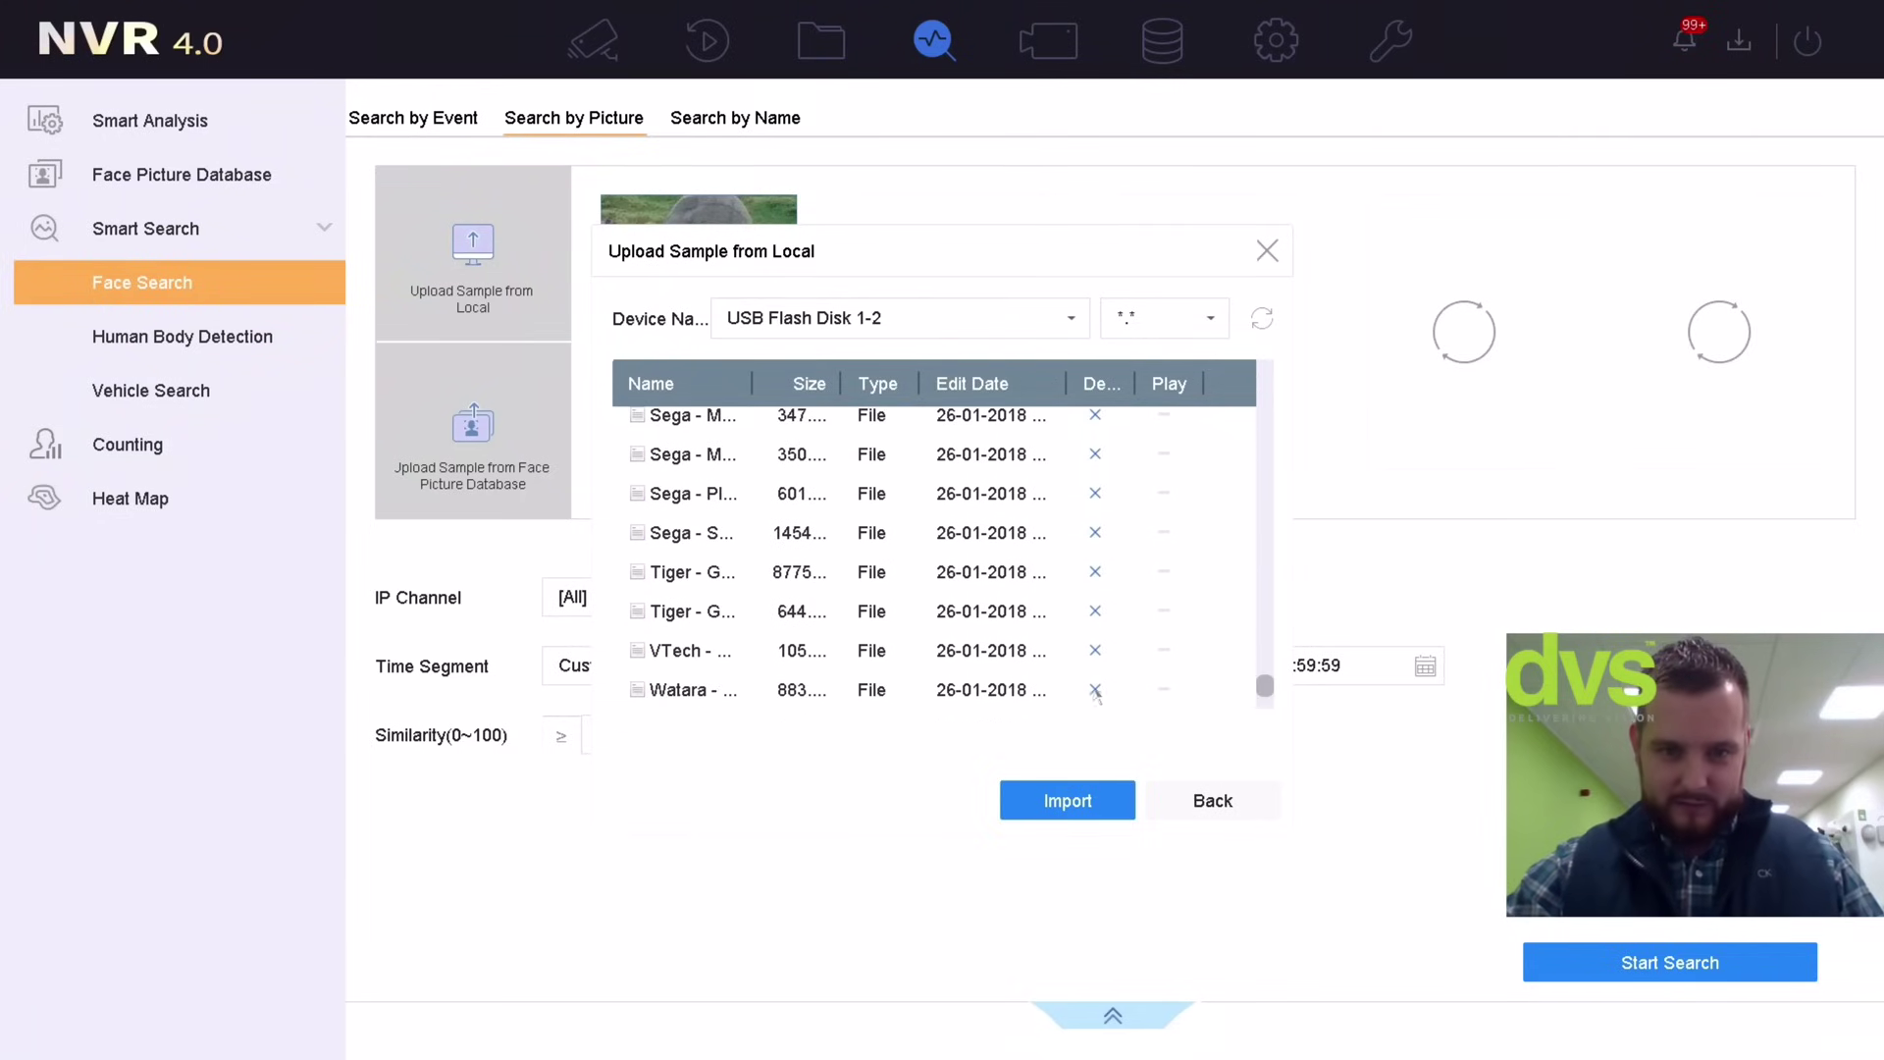
scroll(1025, 653, down, 1)
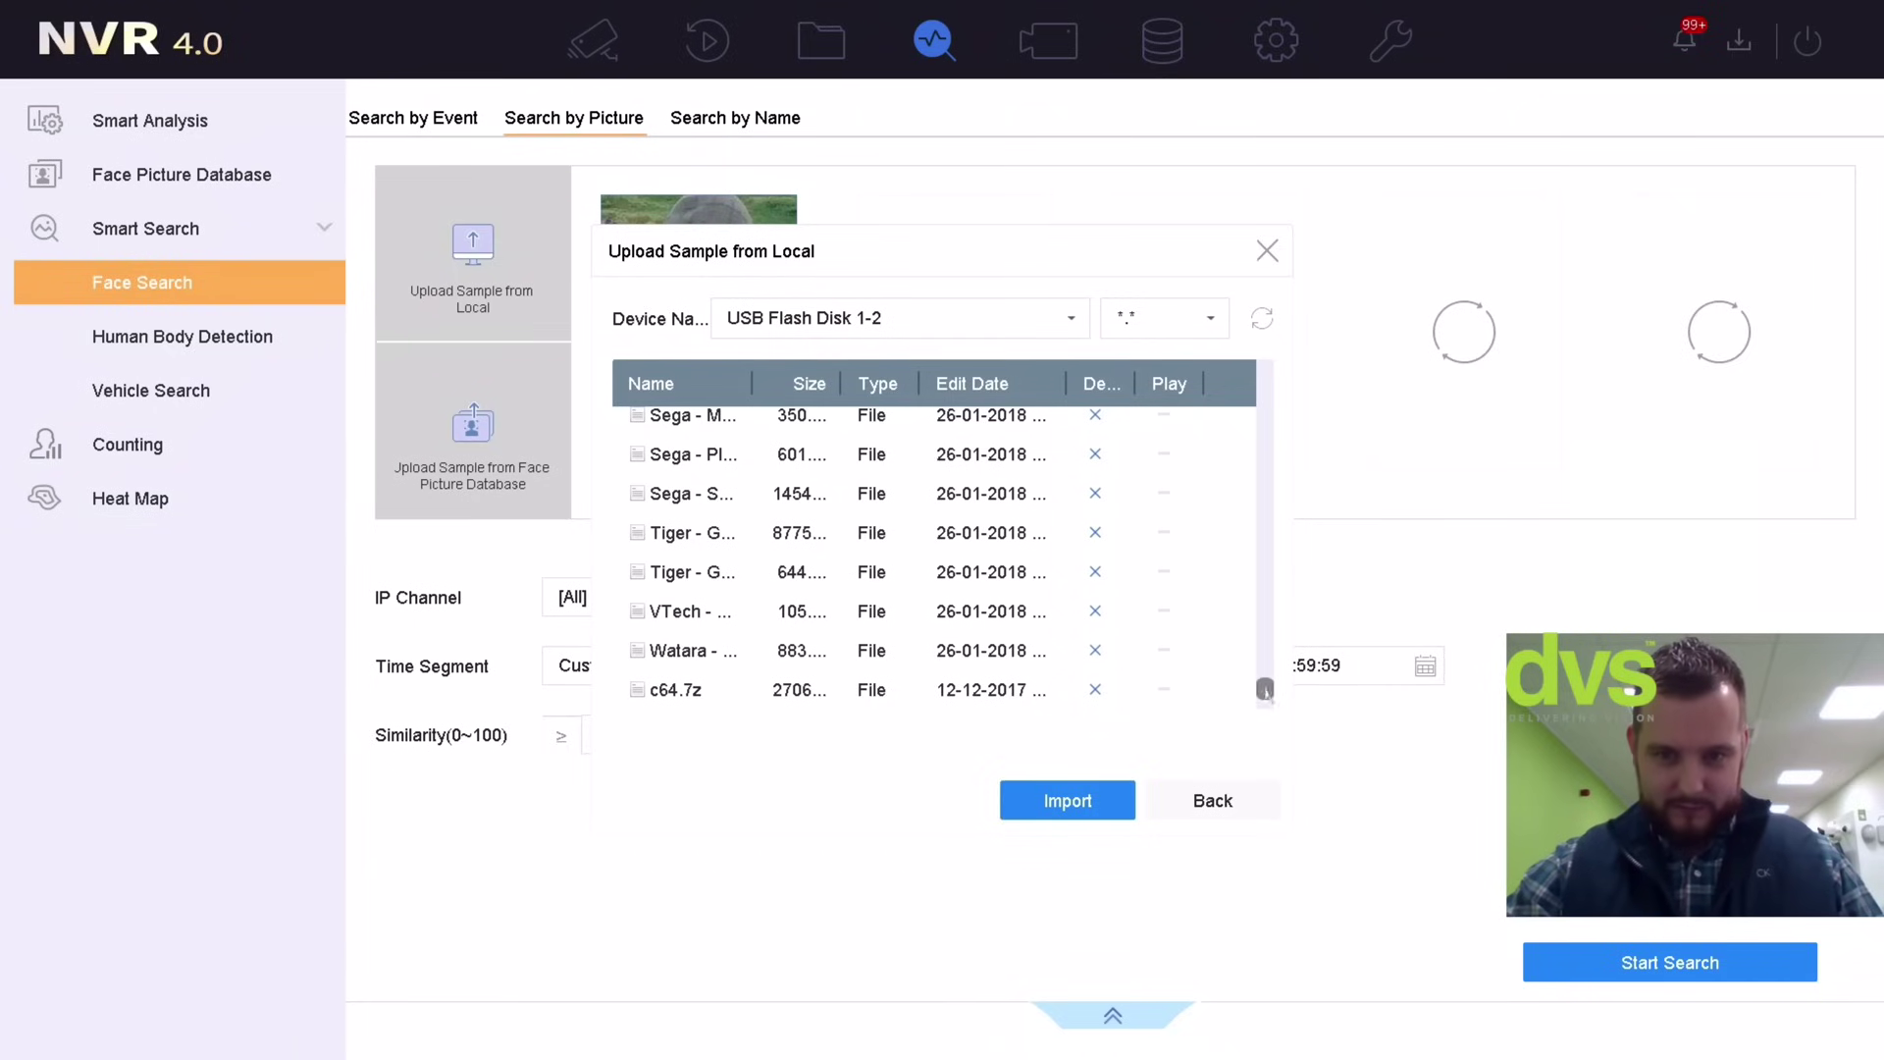
scroll(1260, 638, up, 2)
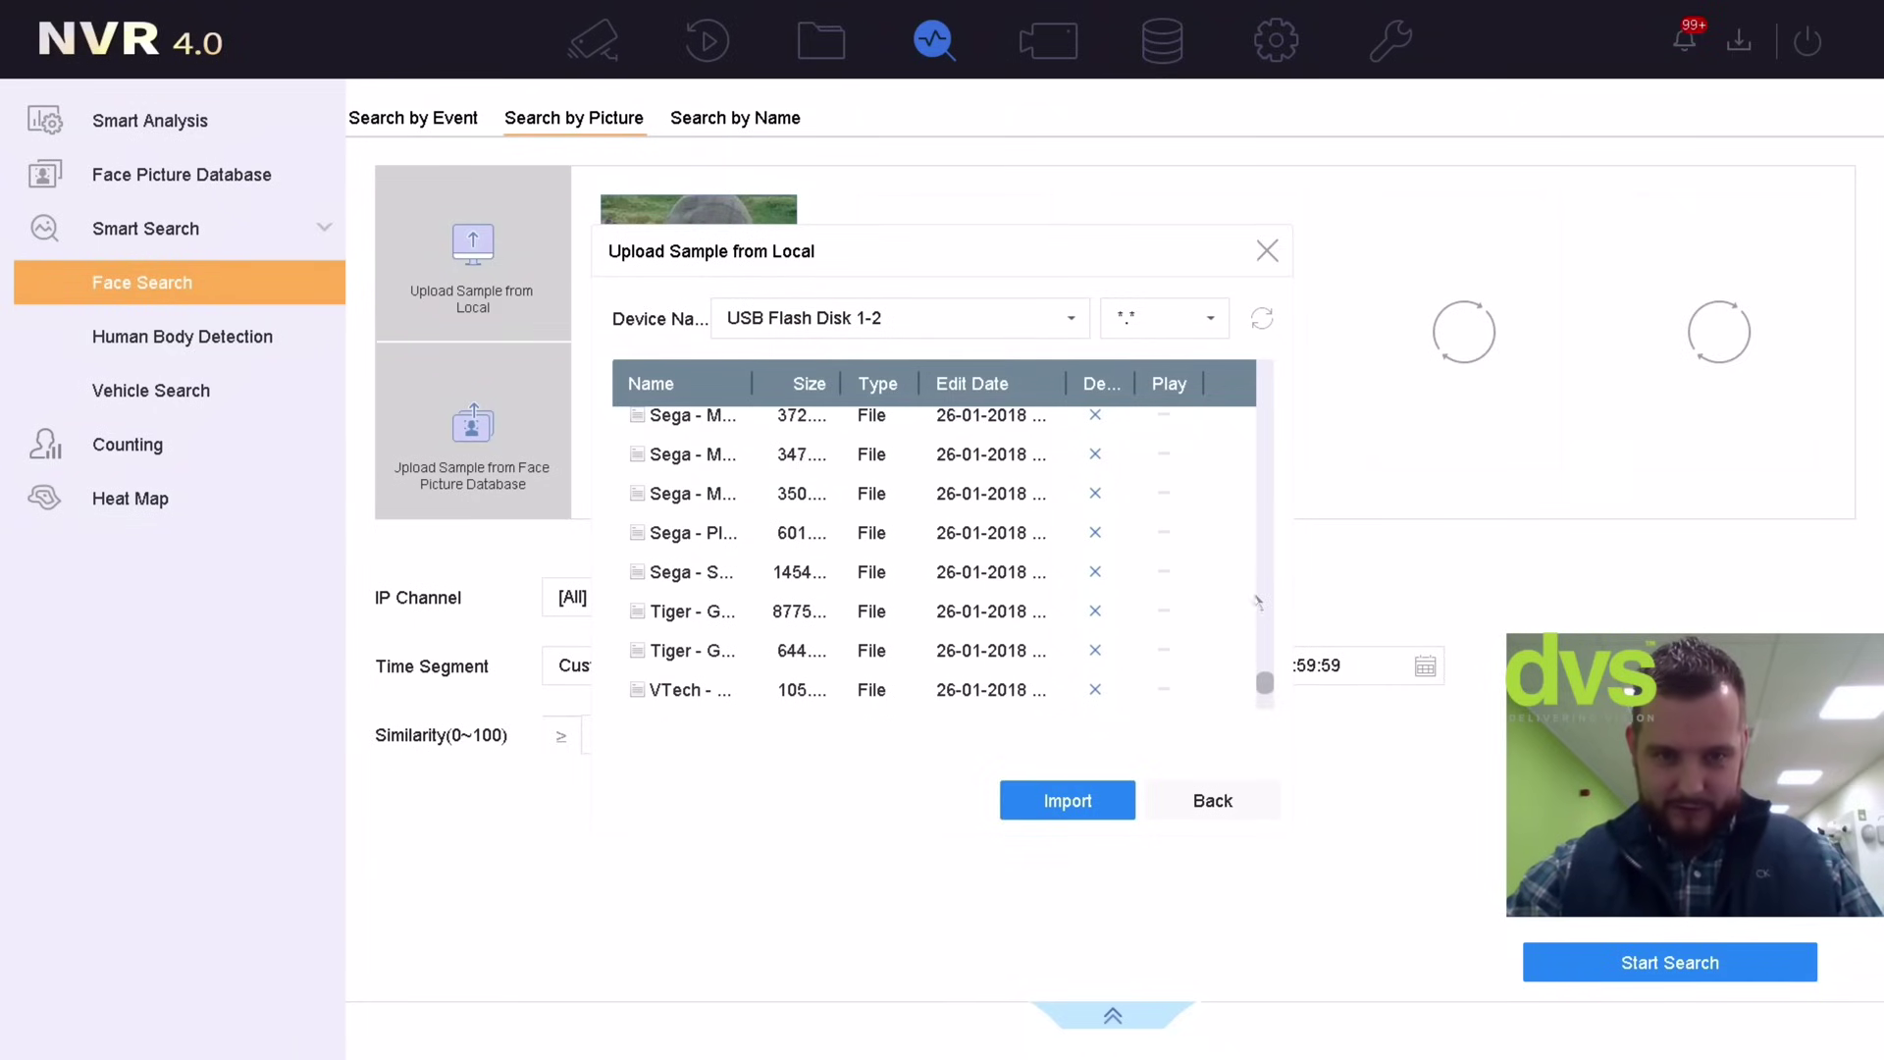
scroll(1258, 603, up, 5)
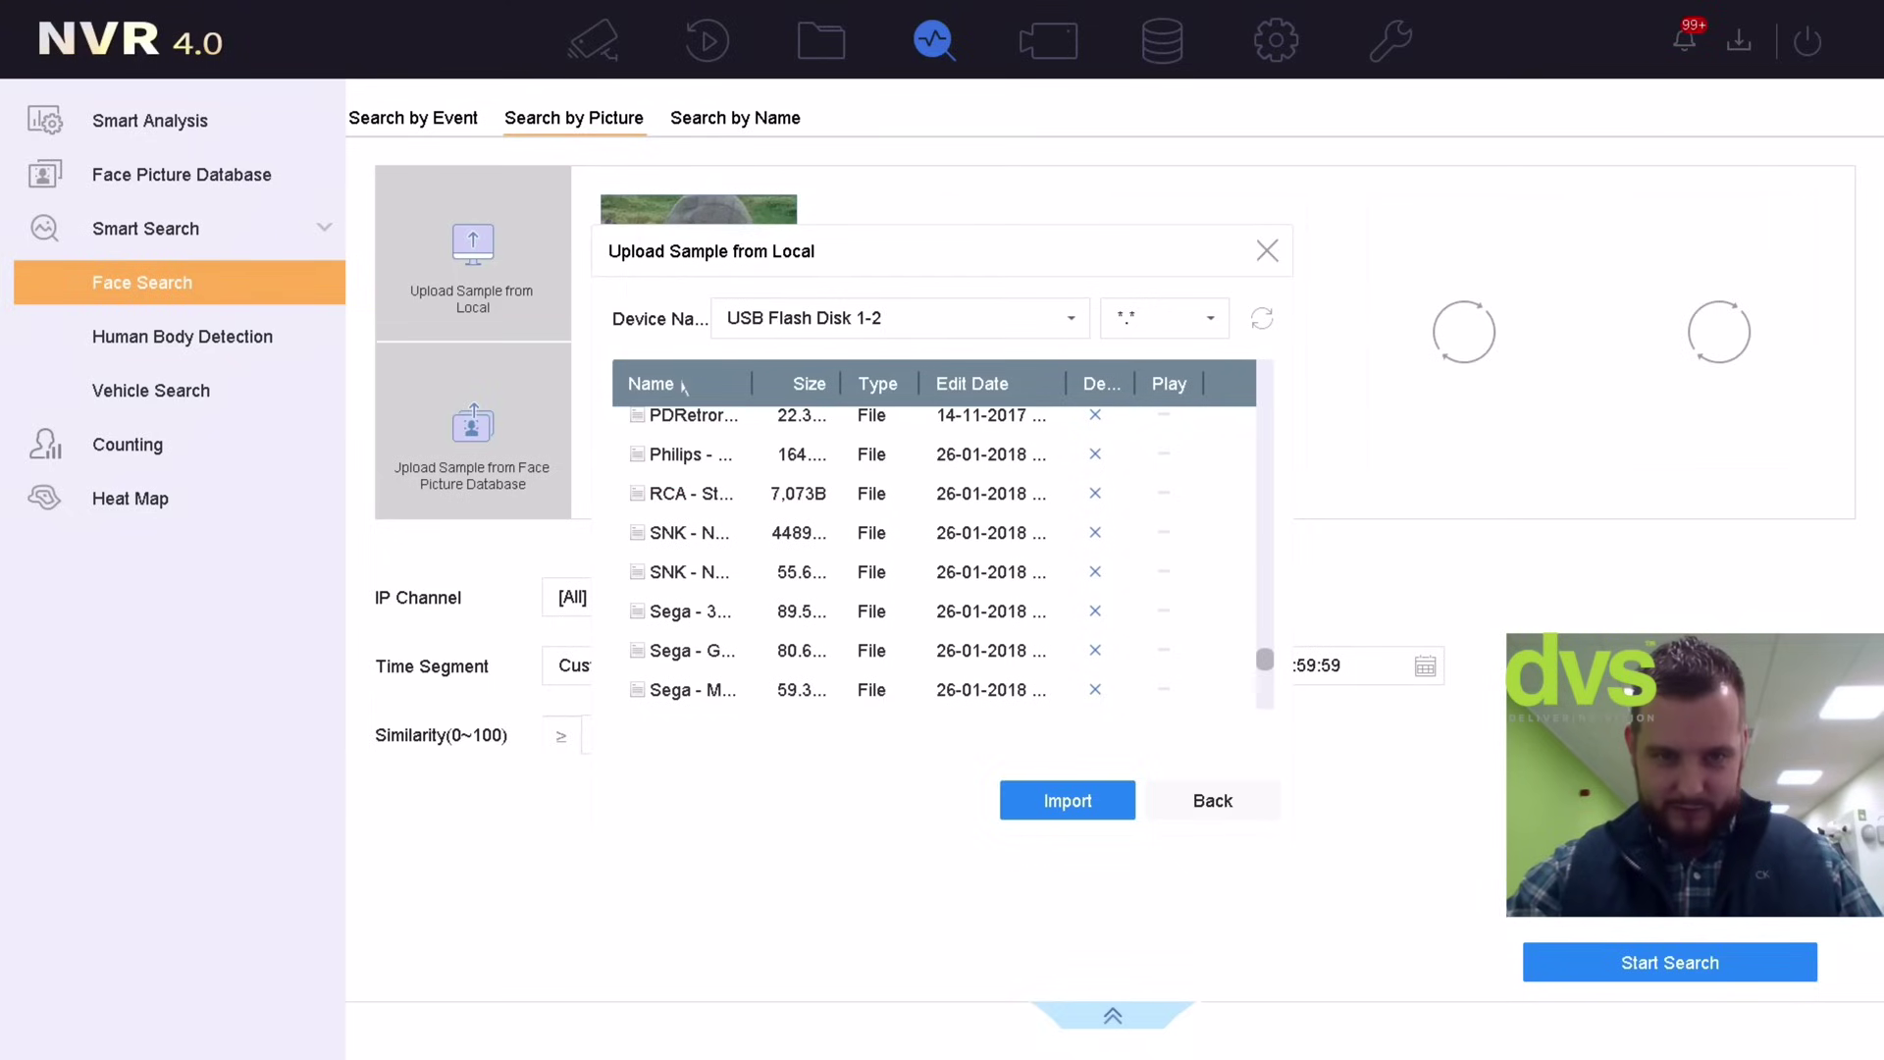
scroll(908, 520, down, 3)
scroll(908, 520, down, 3)
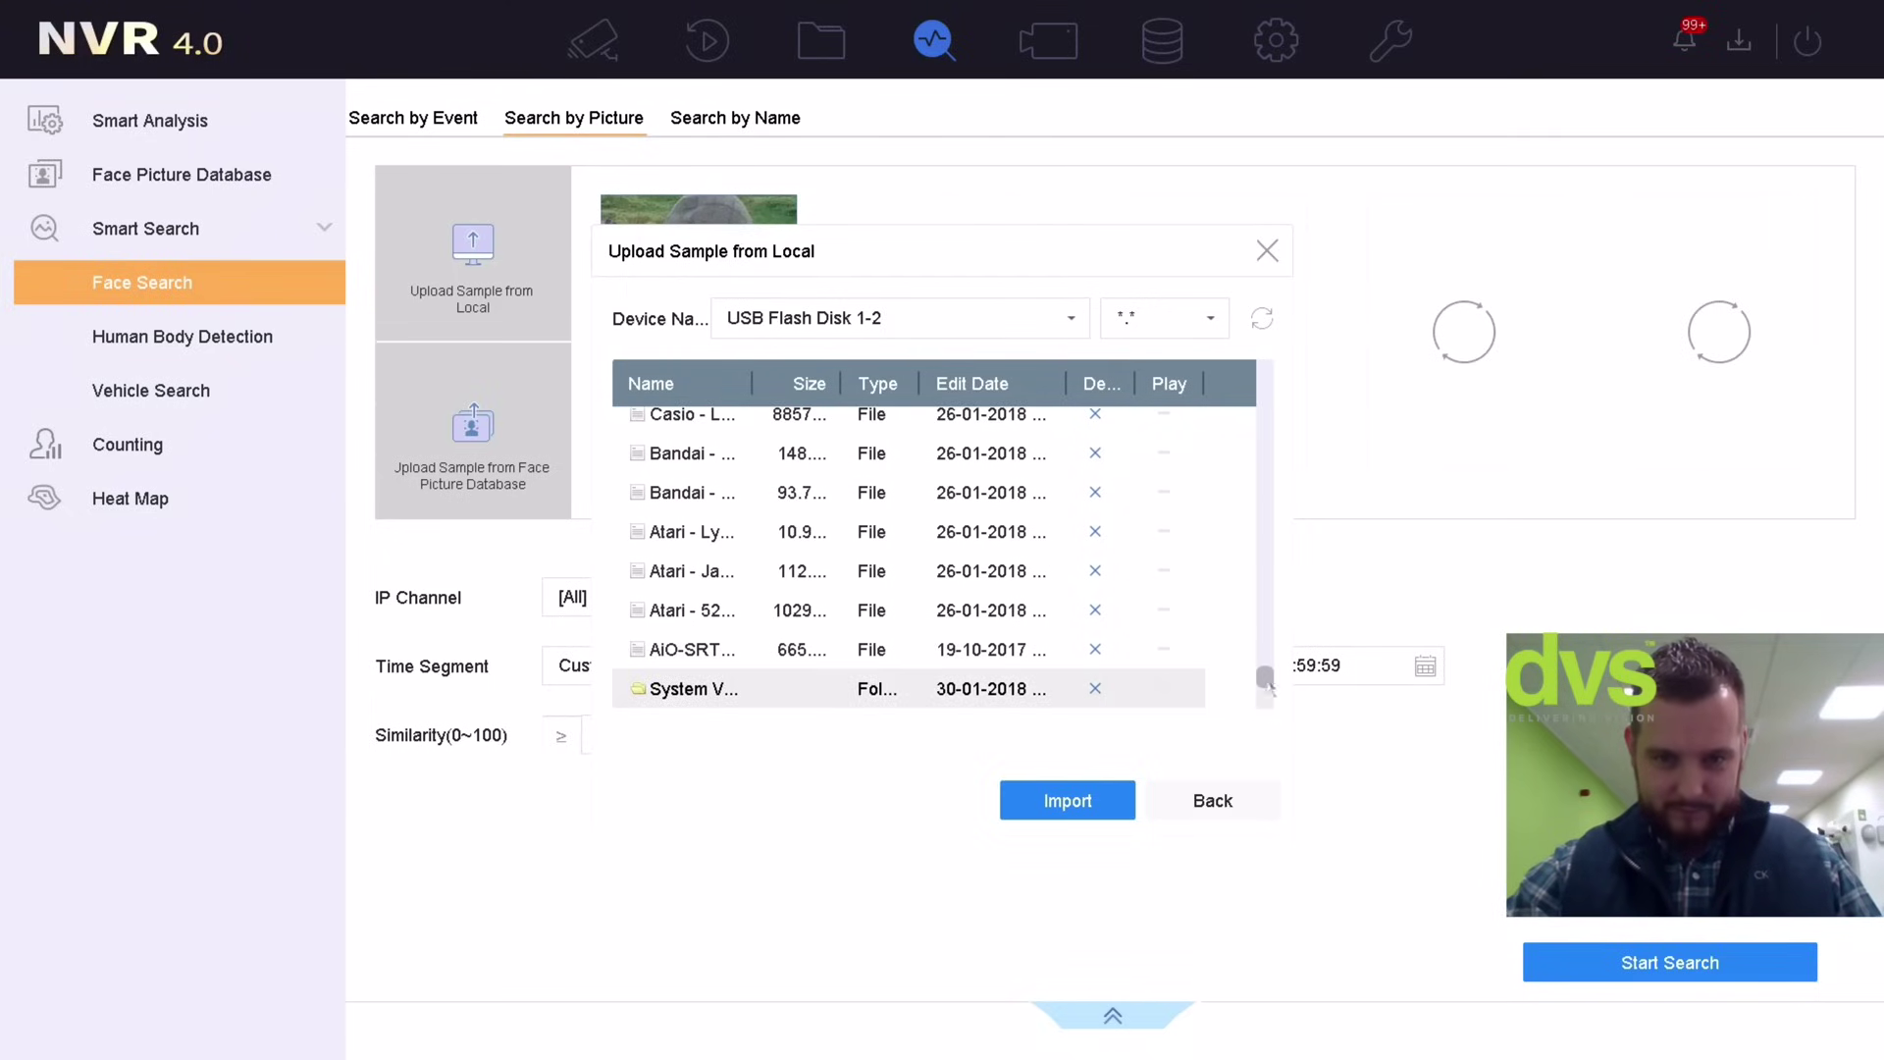
drag(1267, 679, 1239, 383)
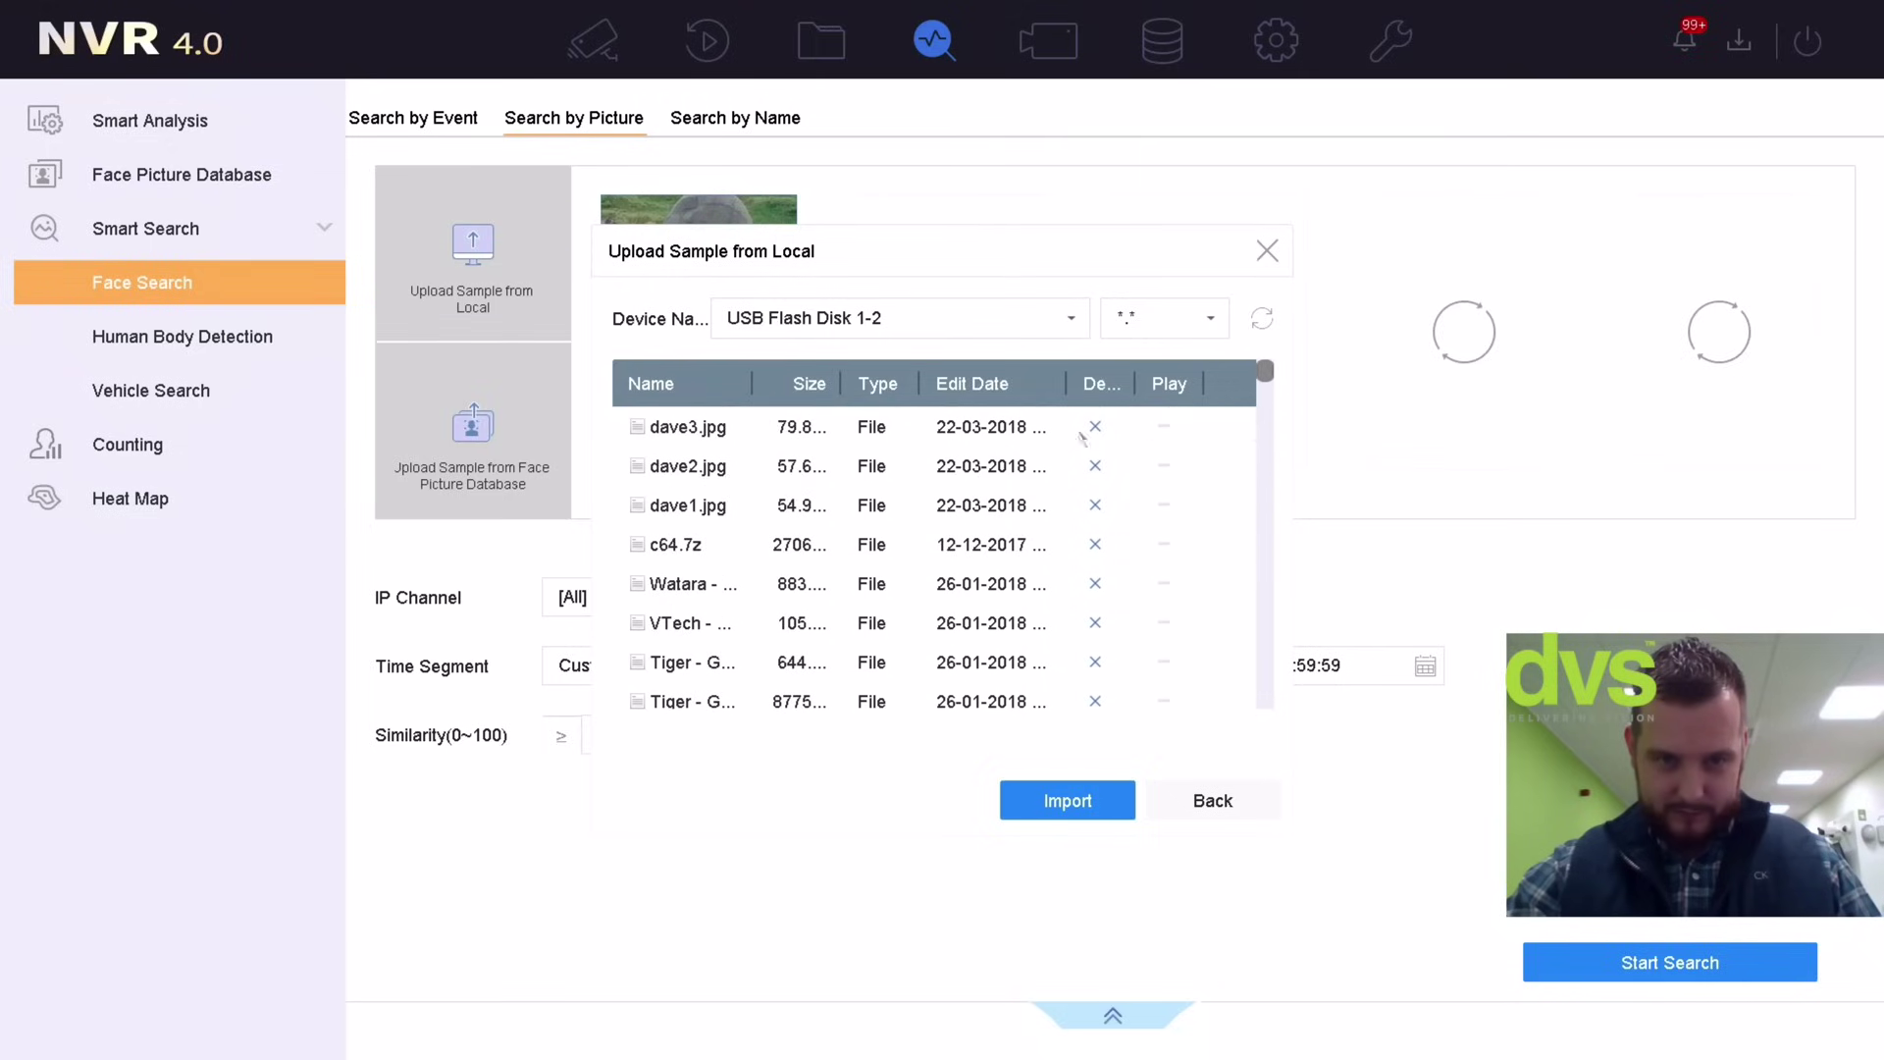
Import dave2.jpg, upload its detected face as the new sample, and run the face search
click(886, 469)
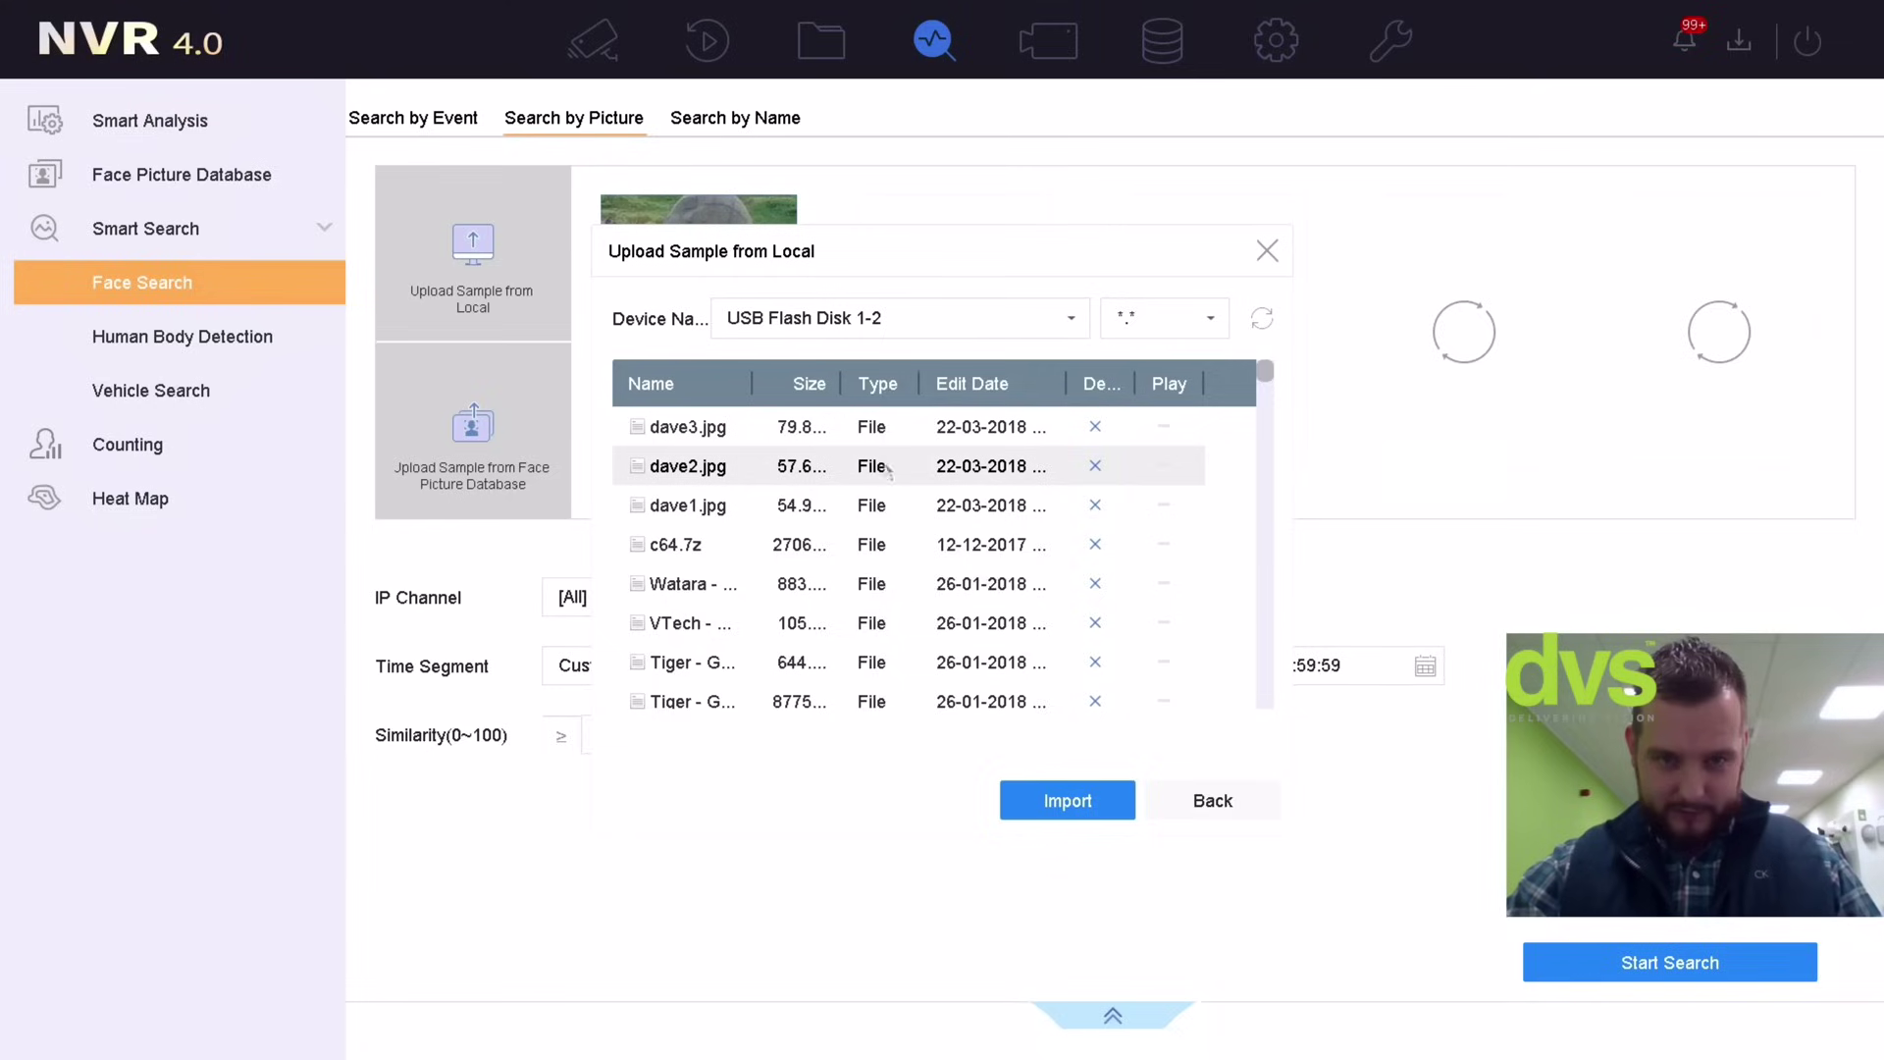
click(1067, 799)
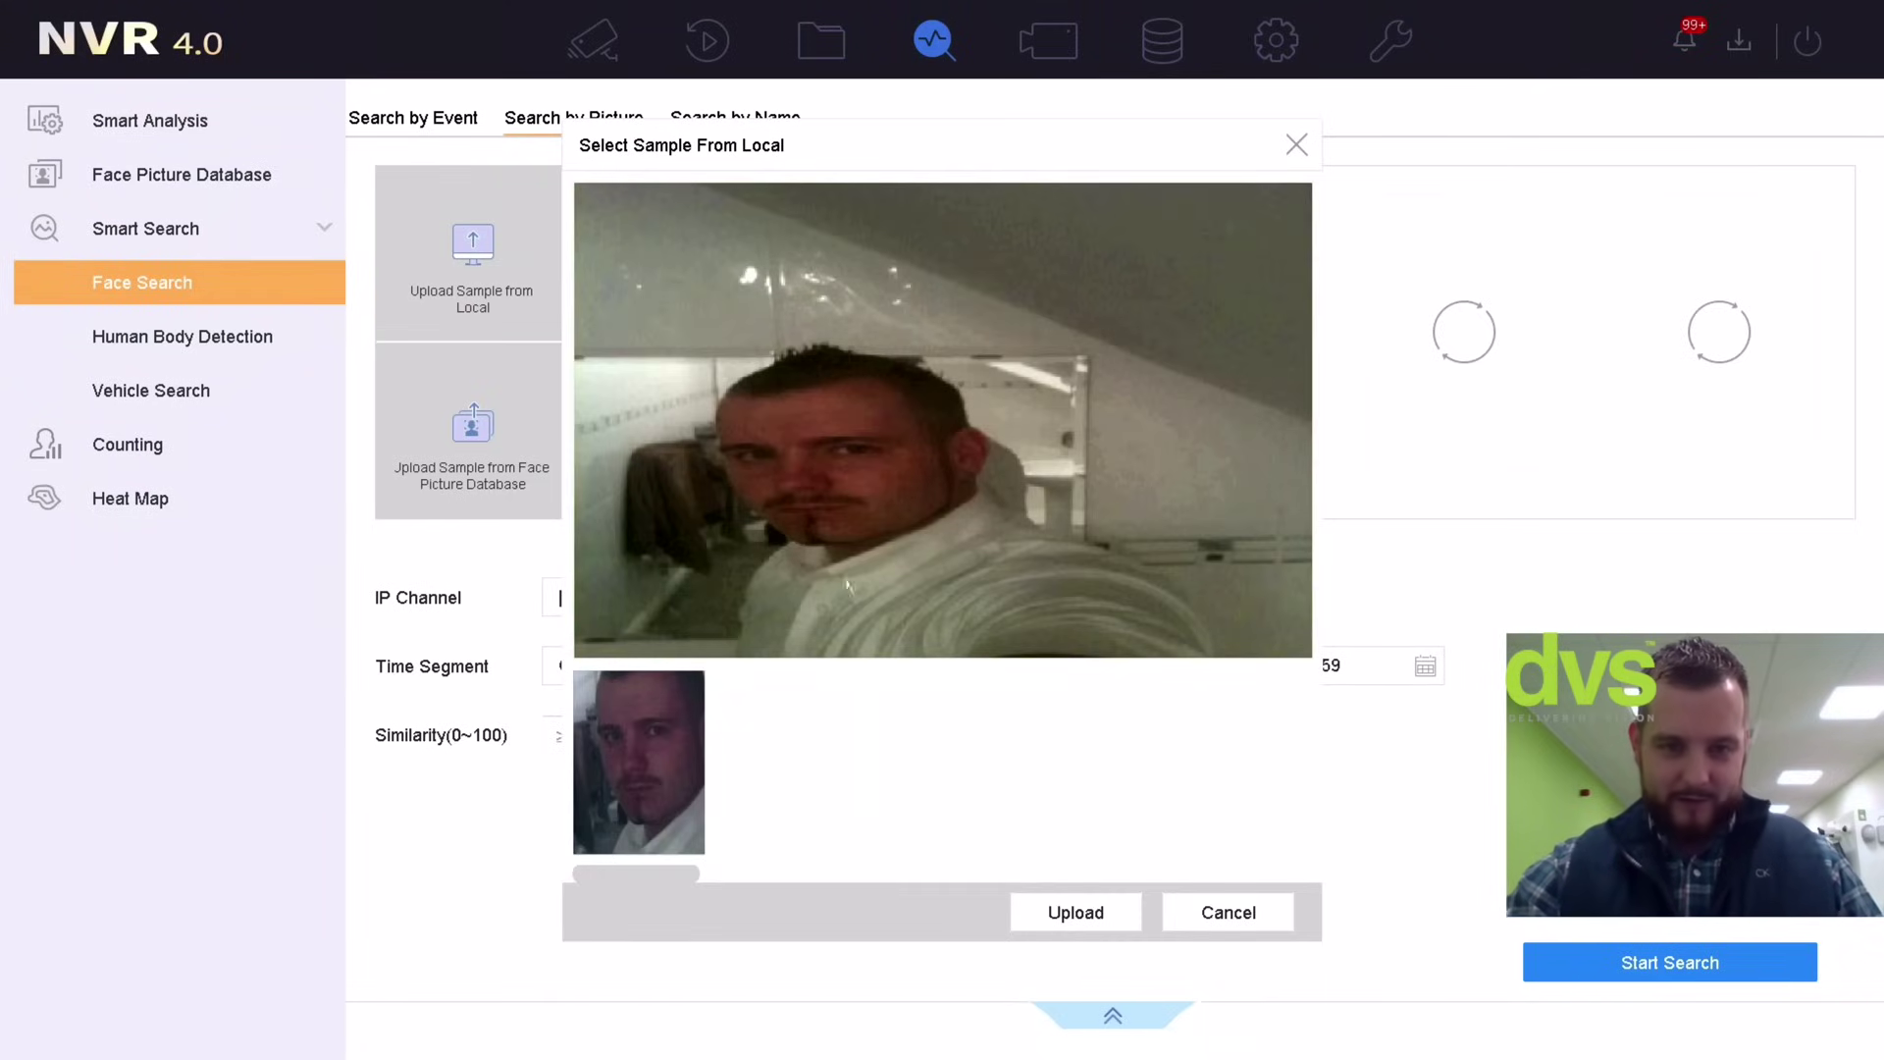
click(1076, 912)
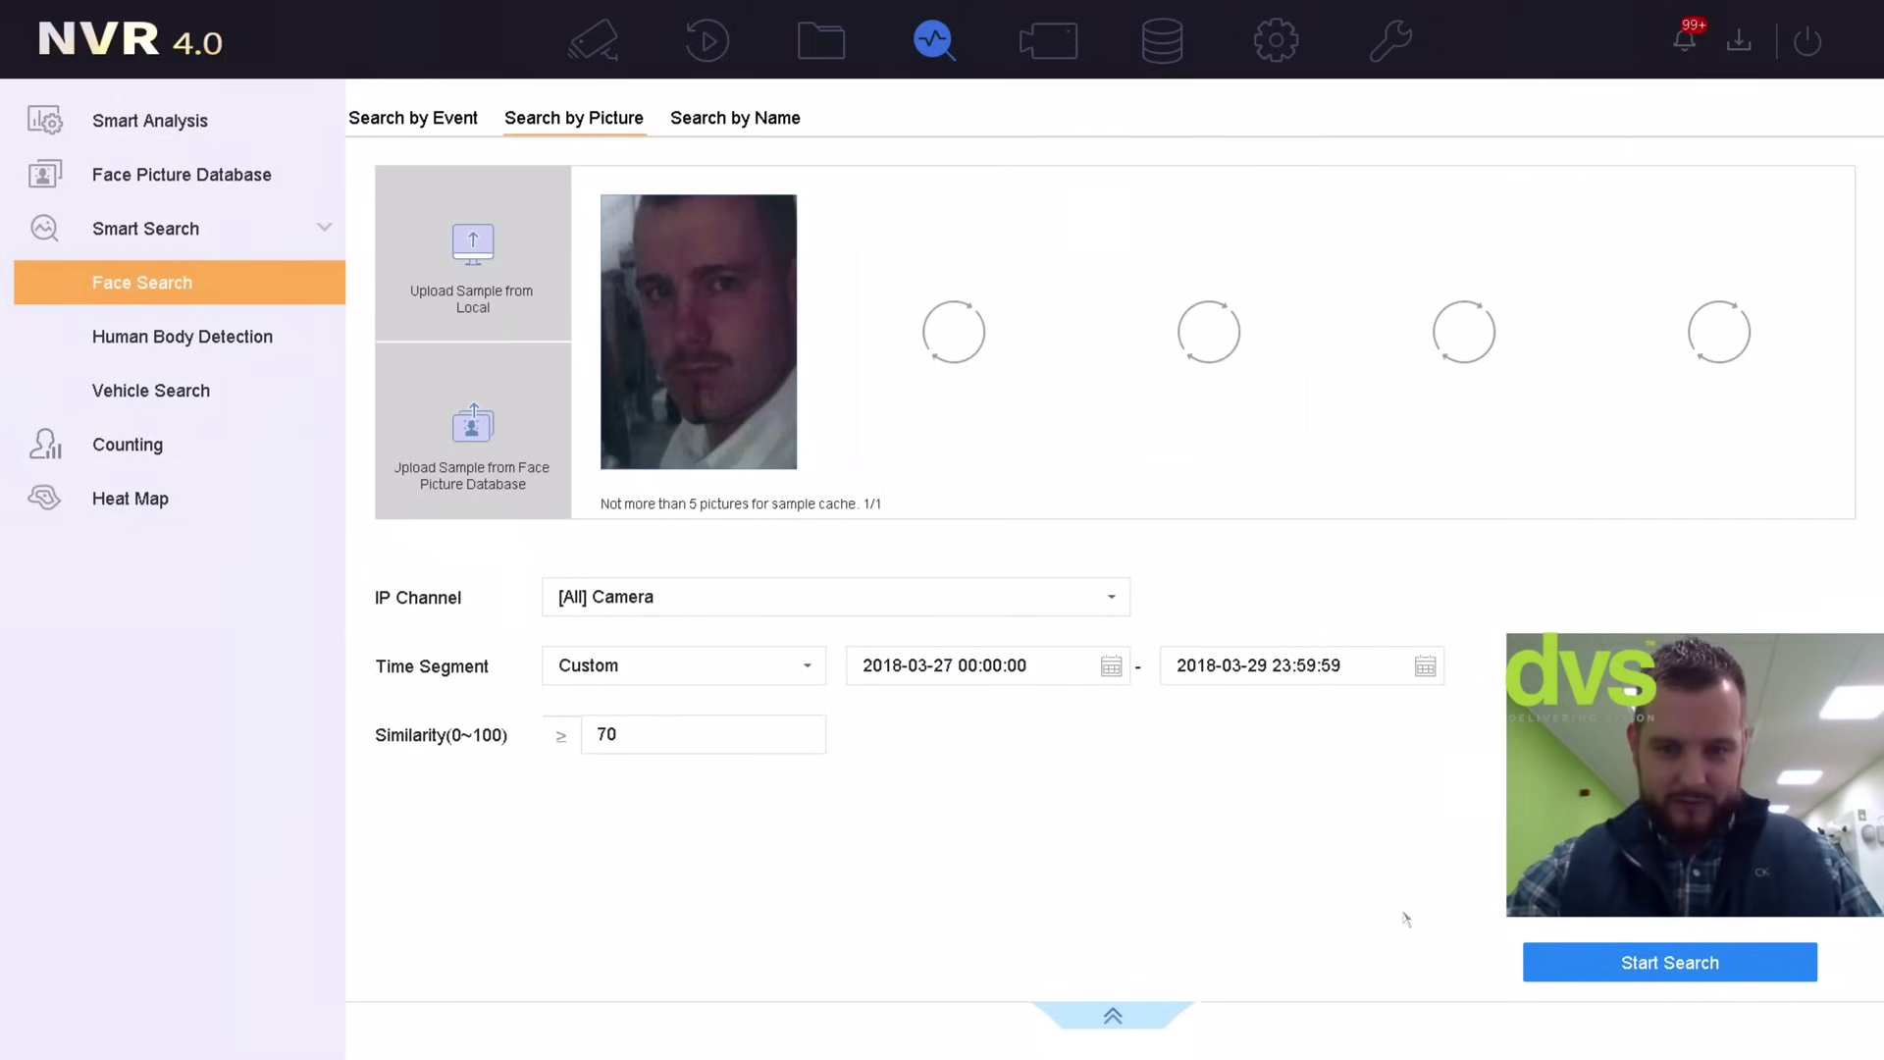
click(1598, 962)
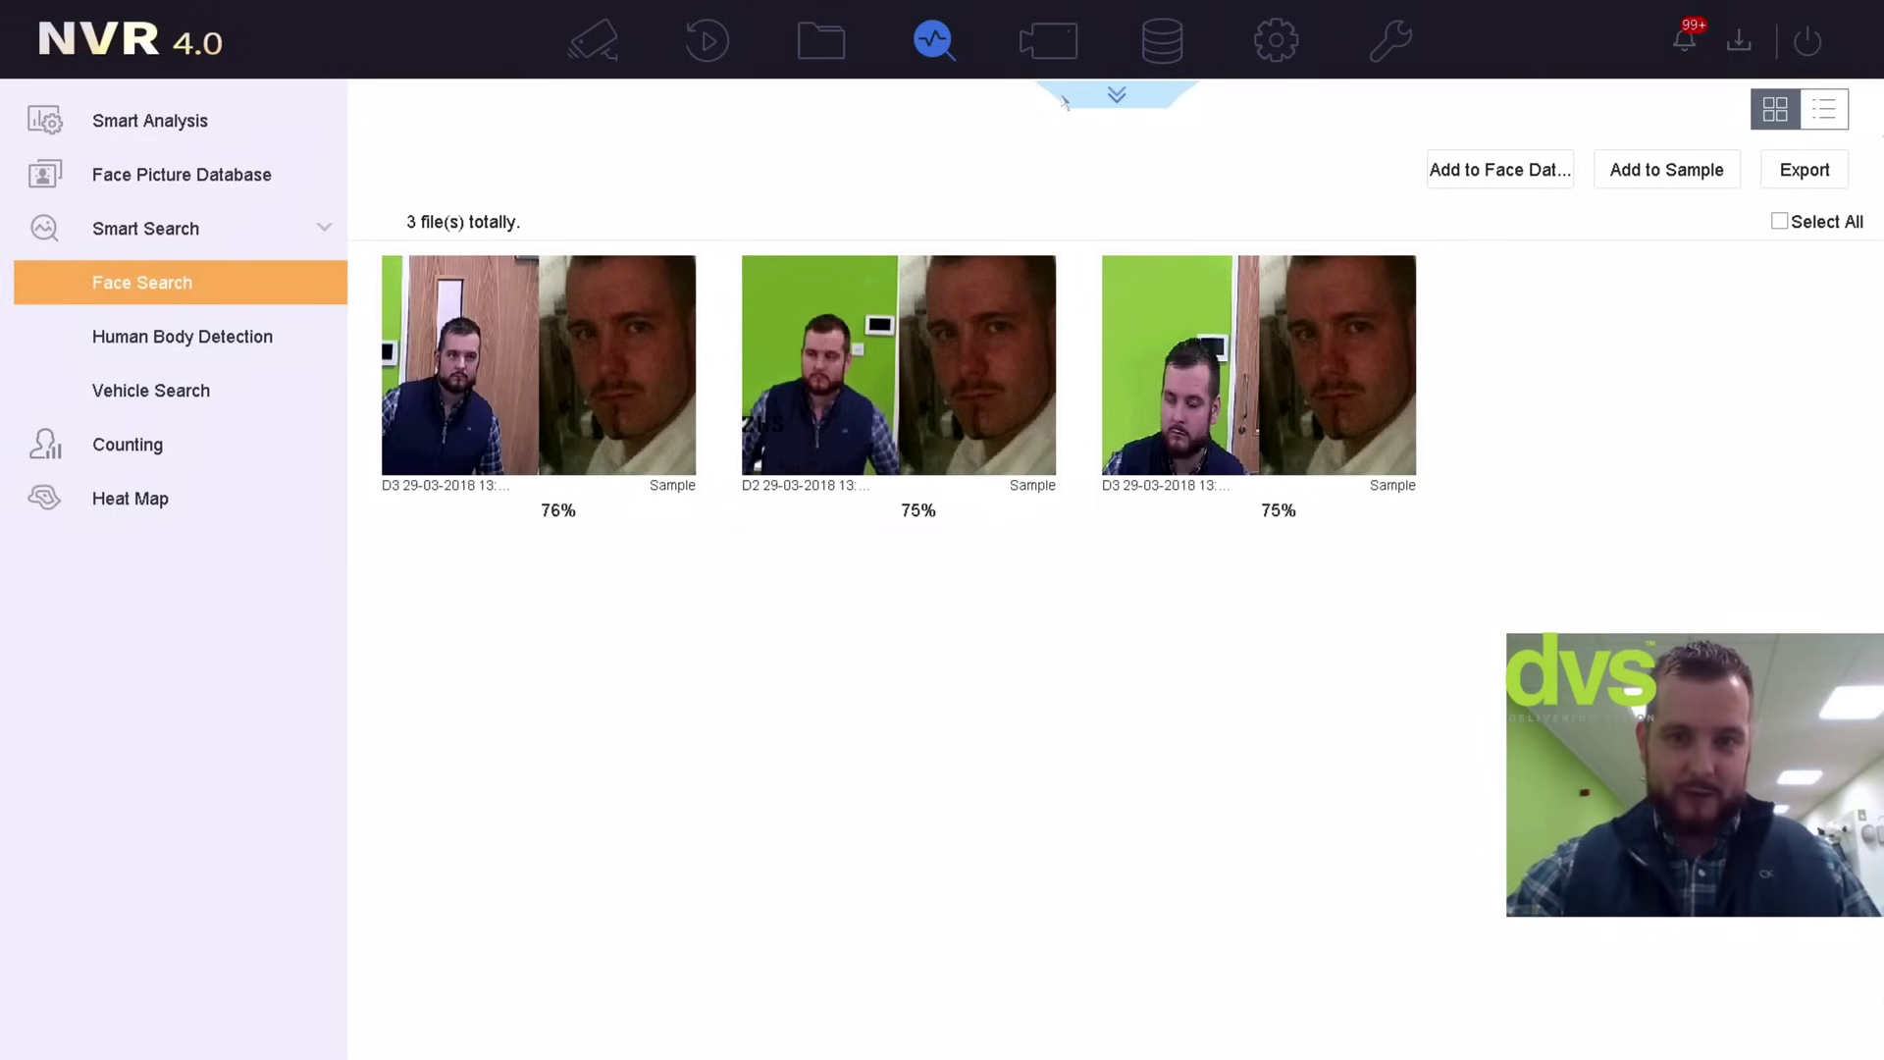
click(1119, 95)
click(1112, 668)
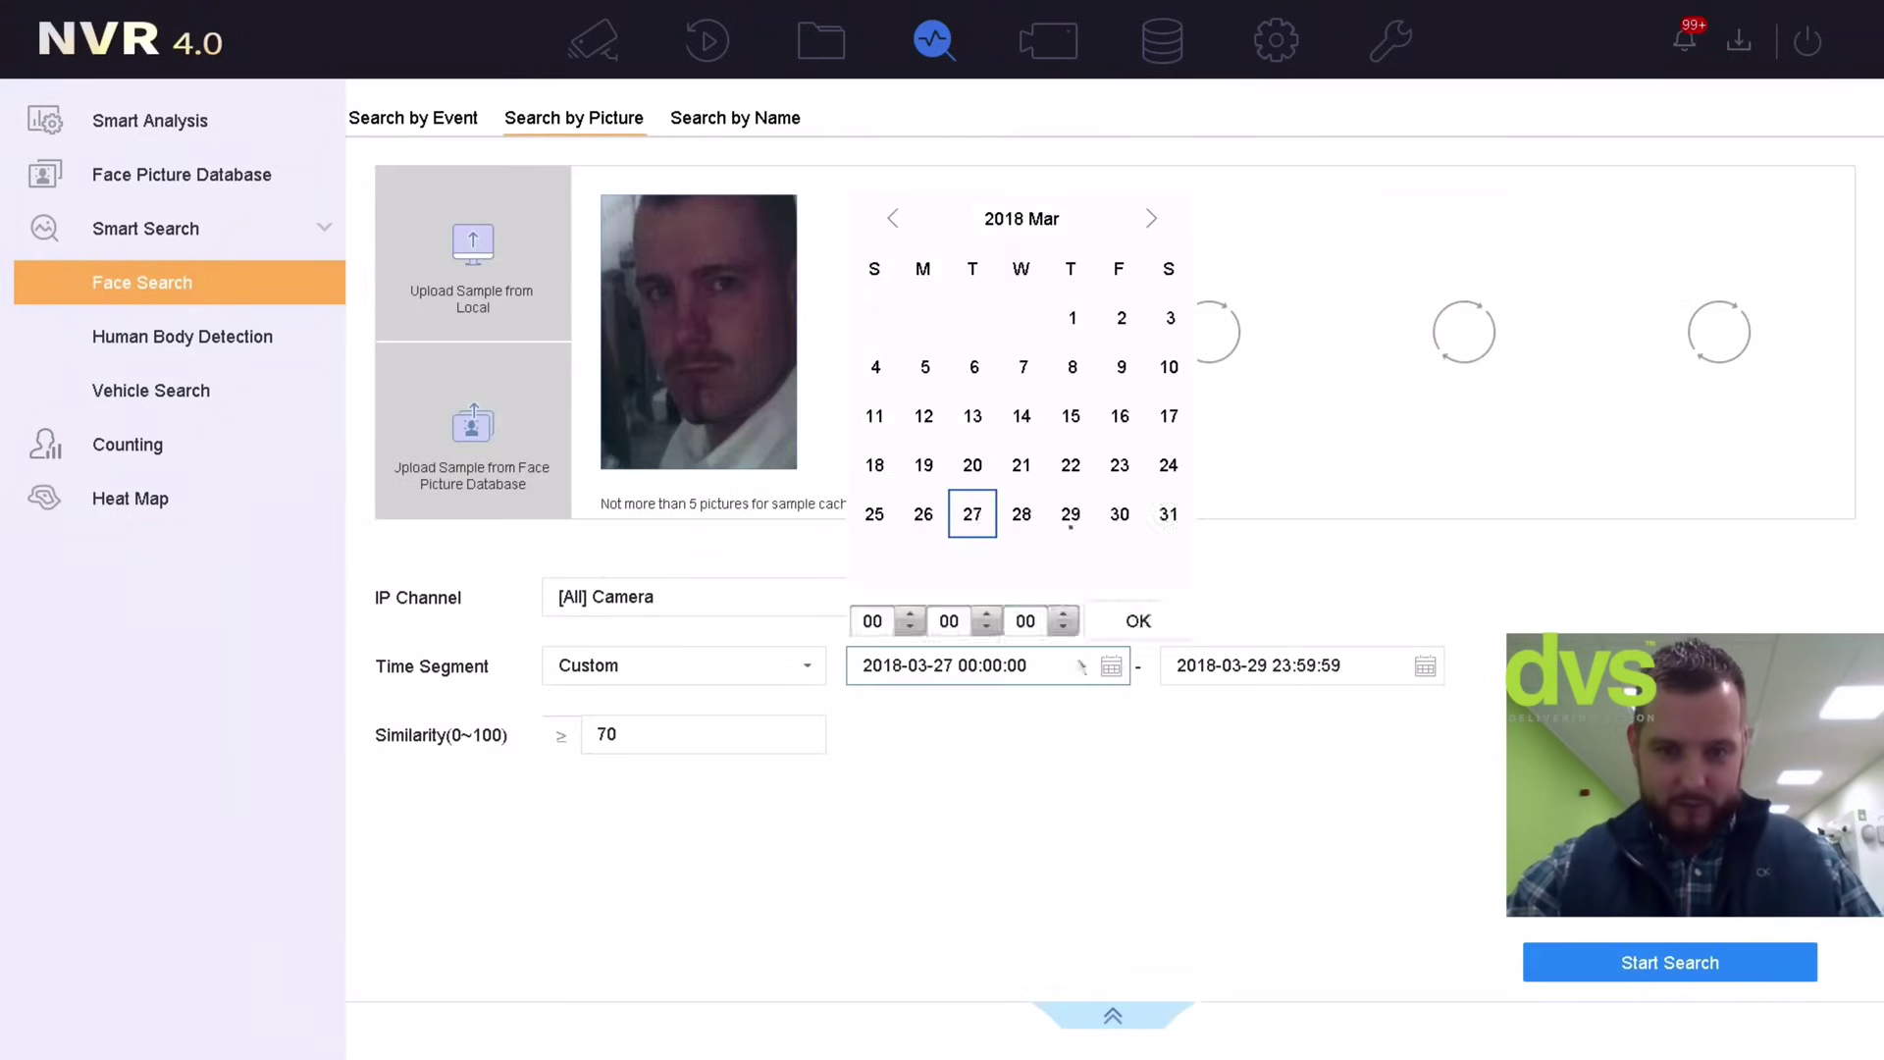
click(875, 513)
click(1138, 620)
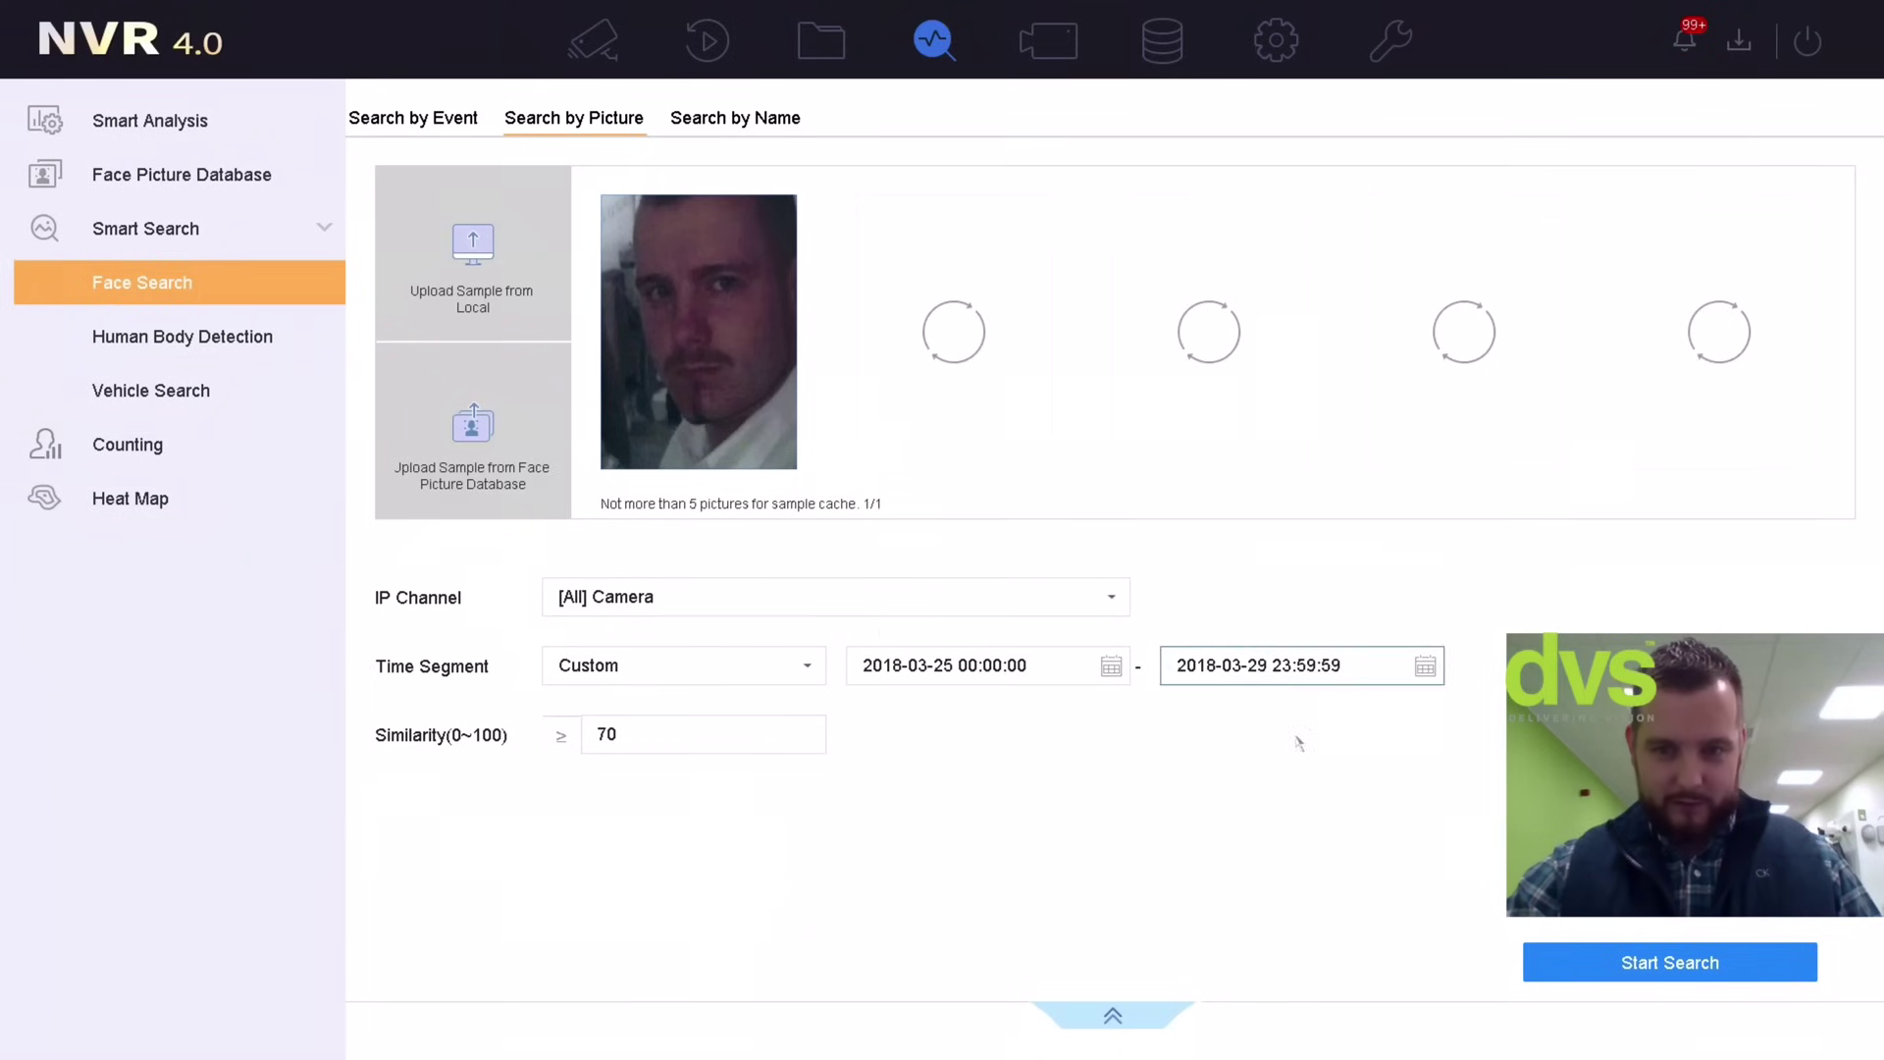
click(1527, 952)
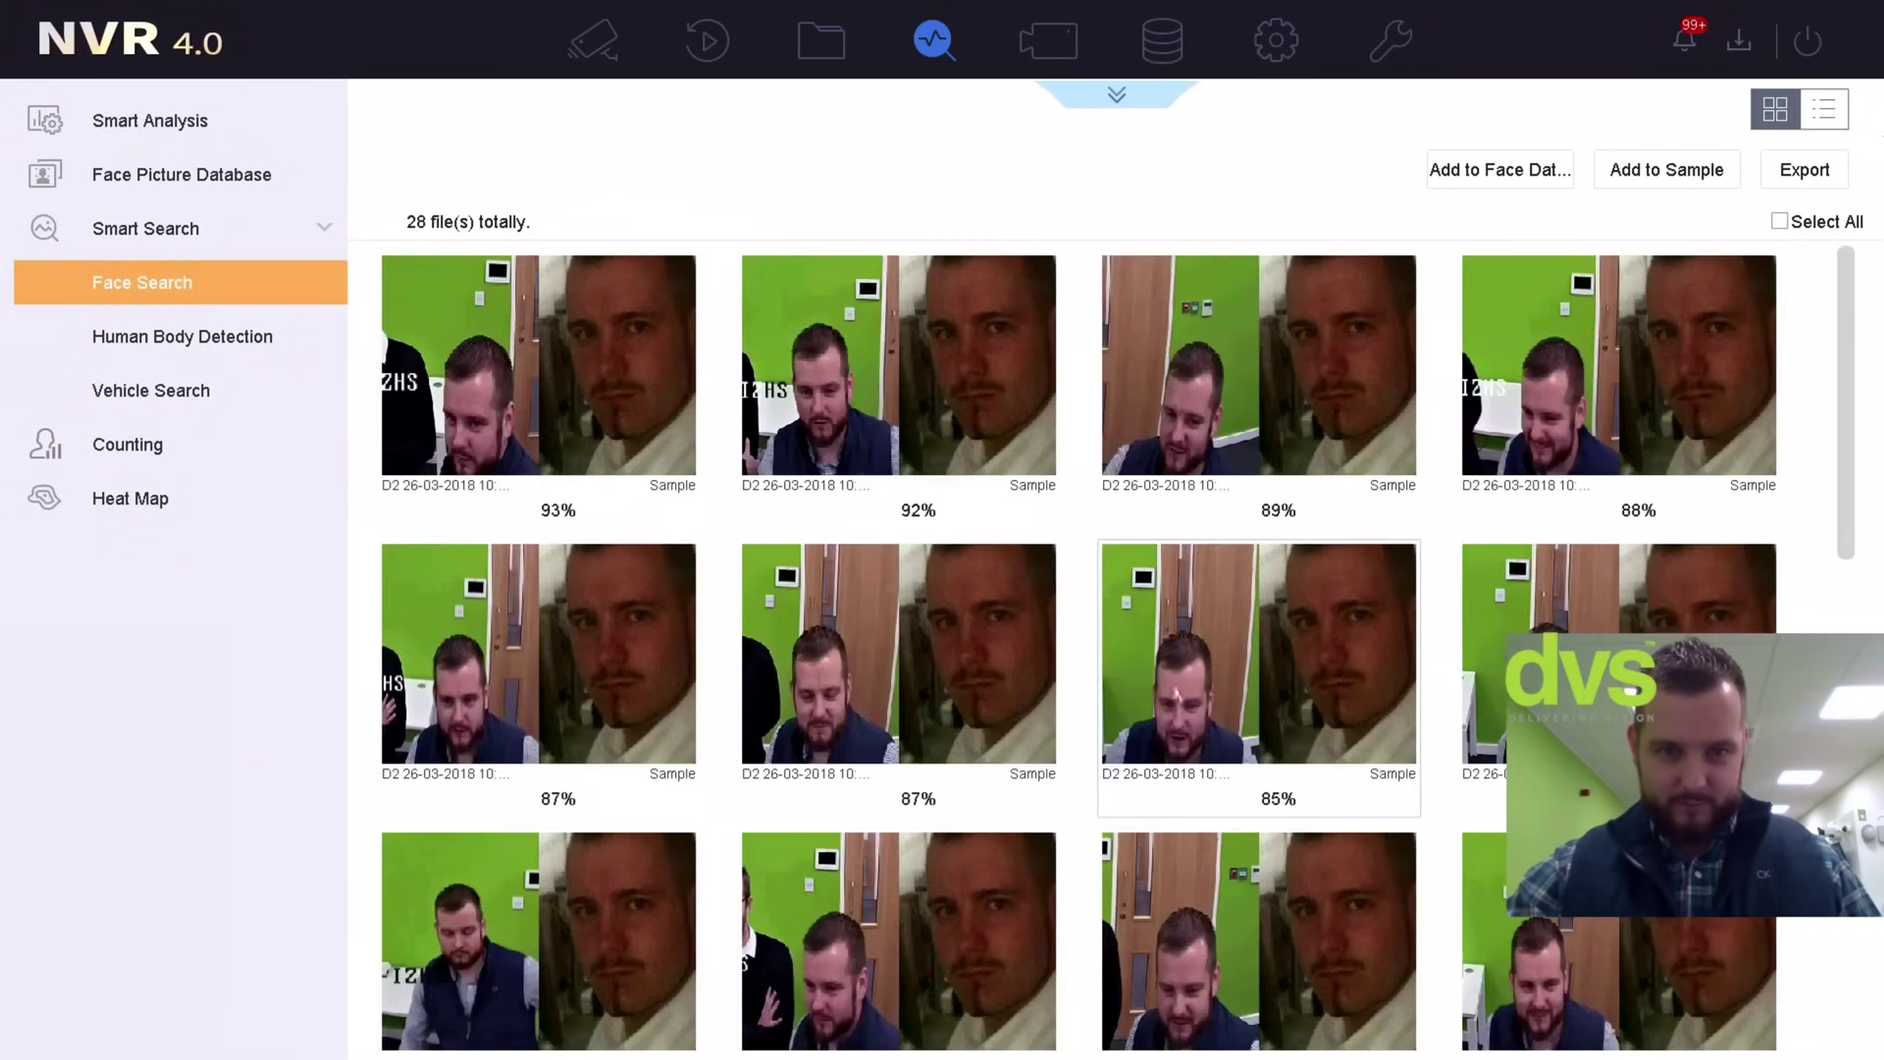
scroll(1158, 608, down, 1)
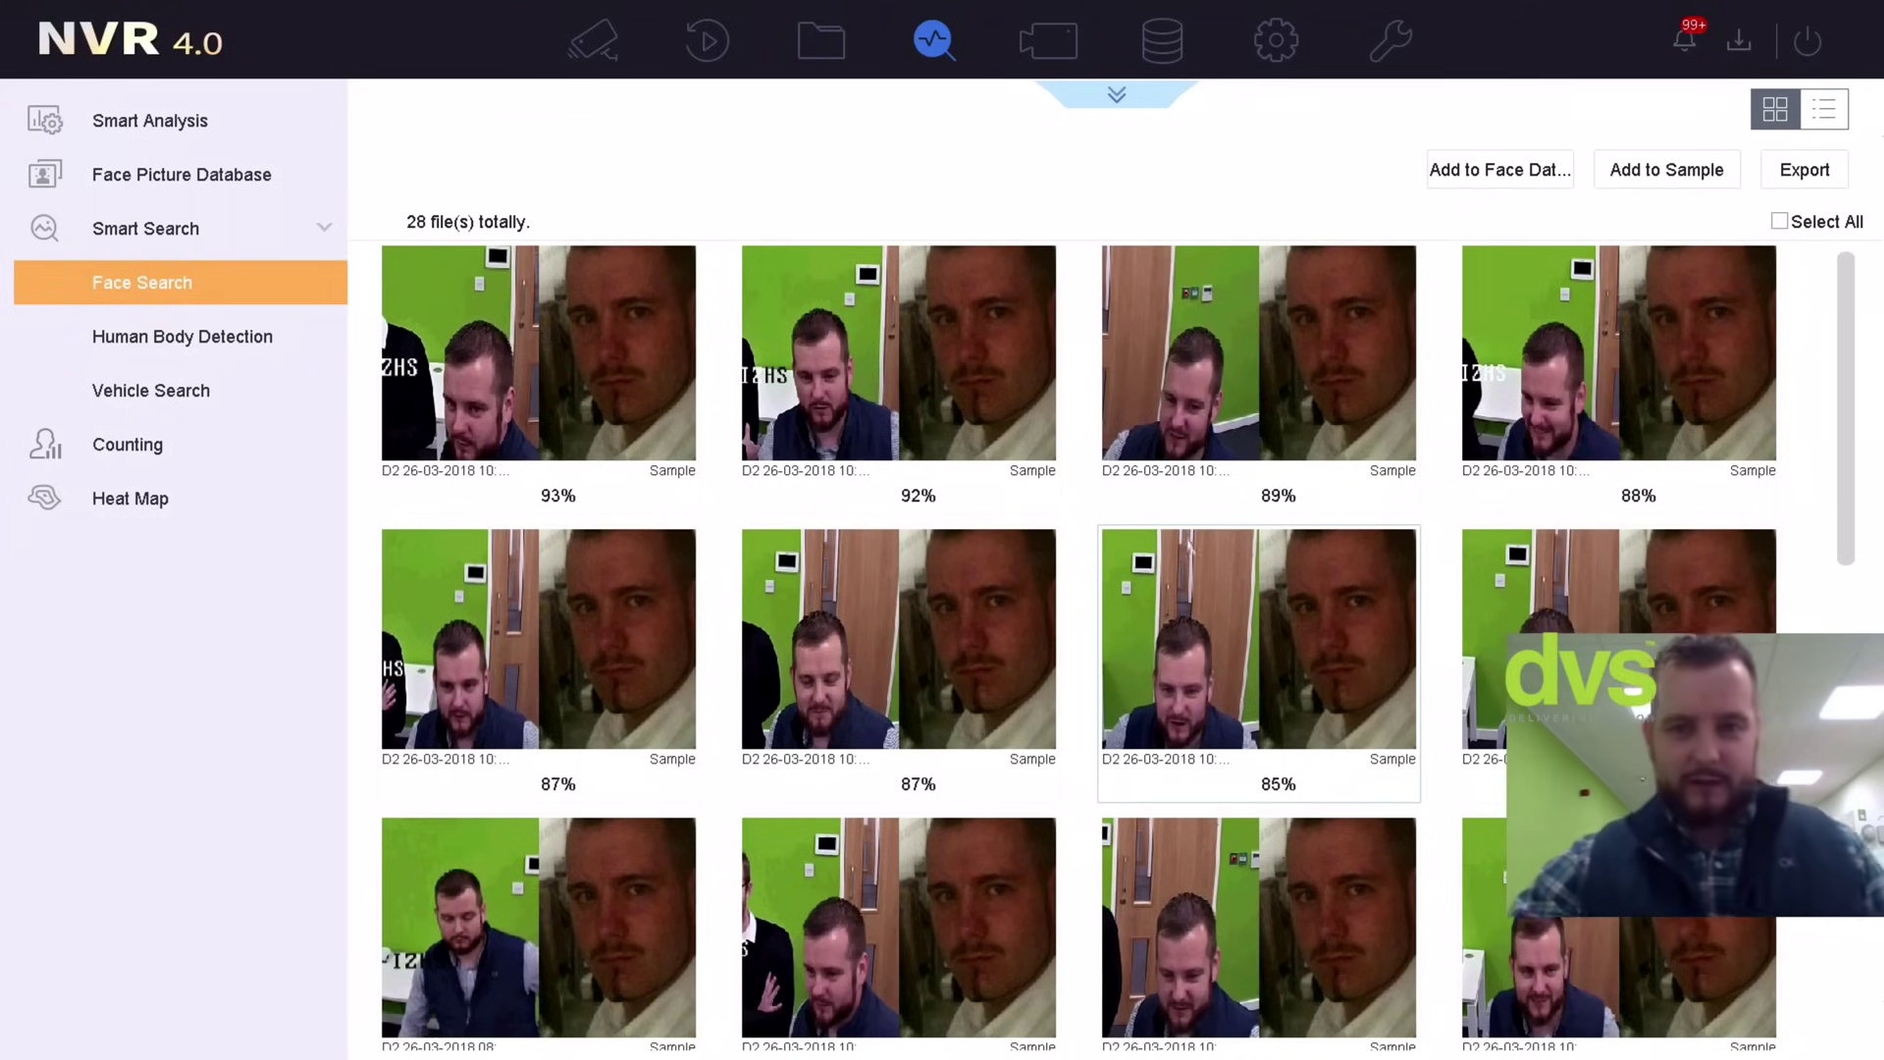
scroll(1128, 589, down, 1)
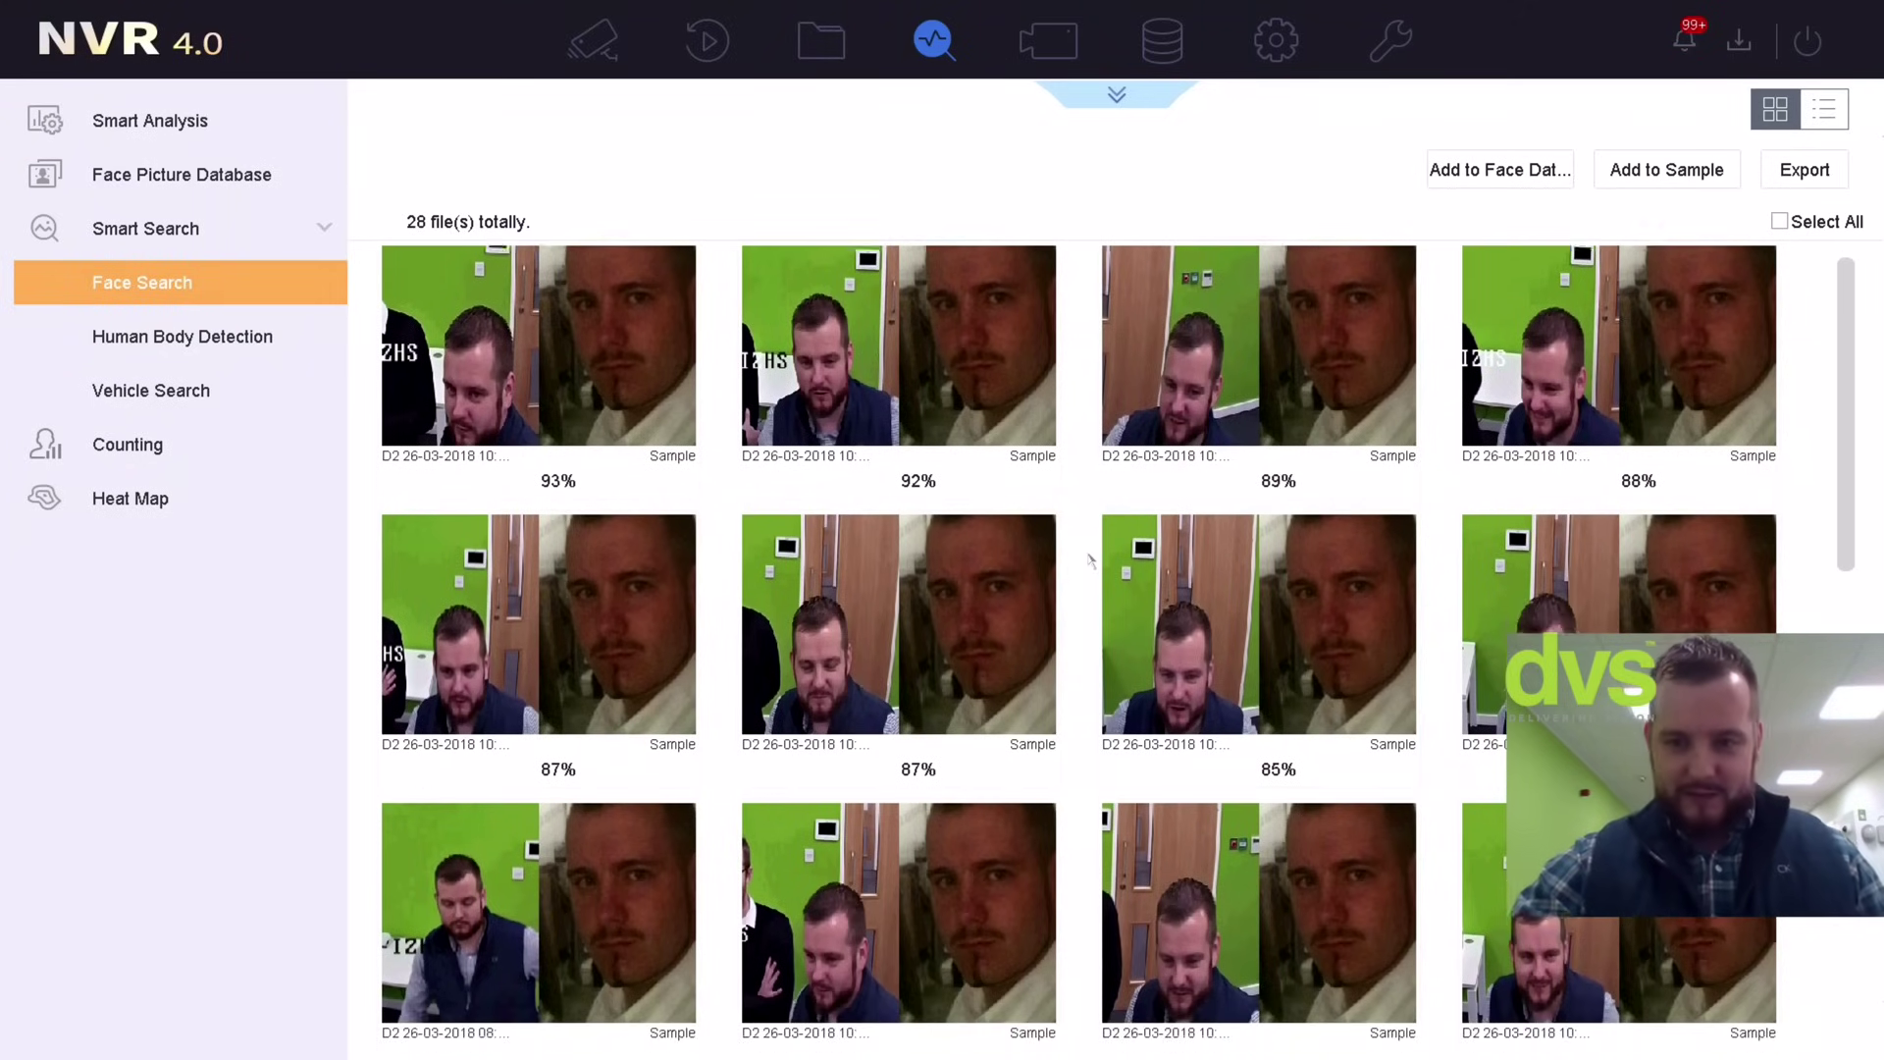
Look through the remaining face search matches and return to the search form
scroll(1089, 559, down, 3)
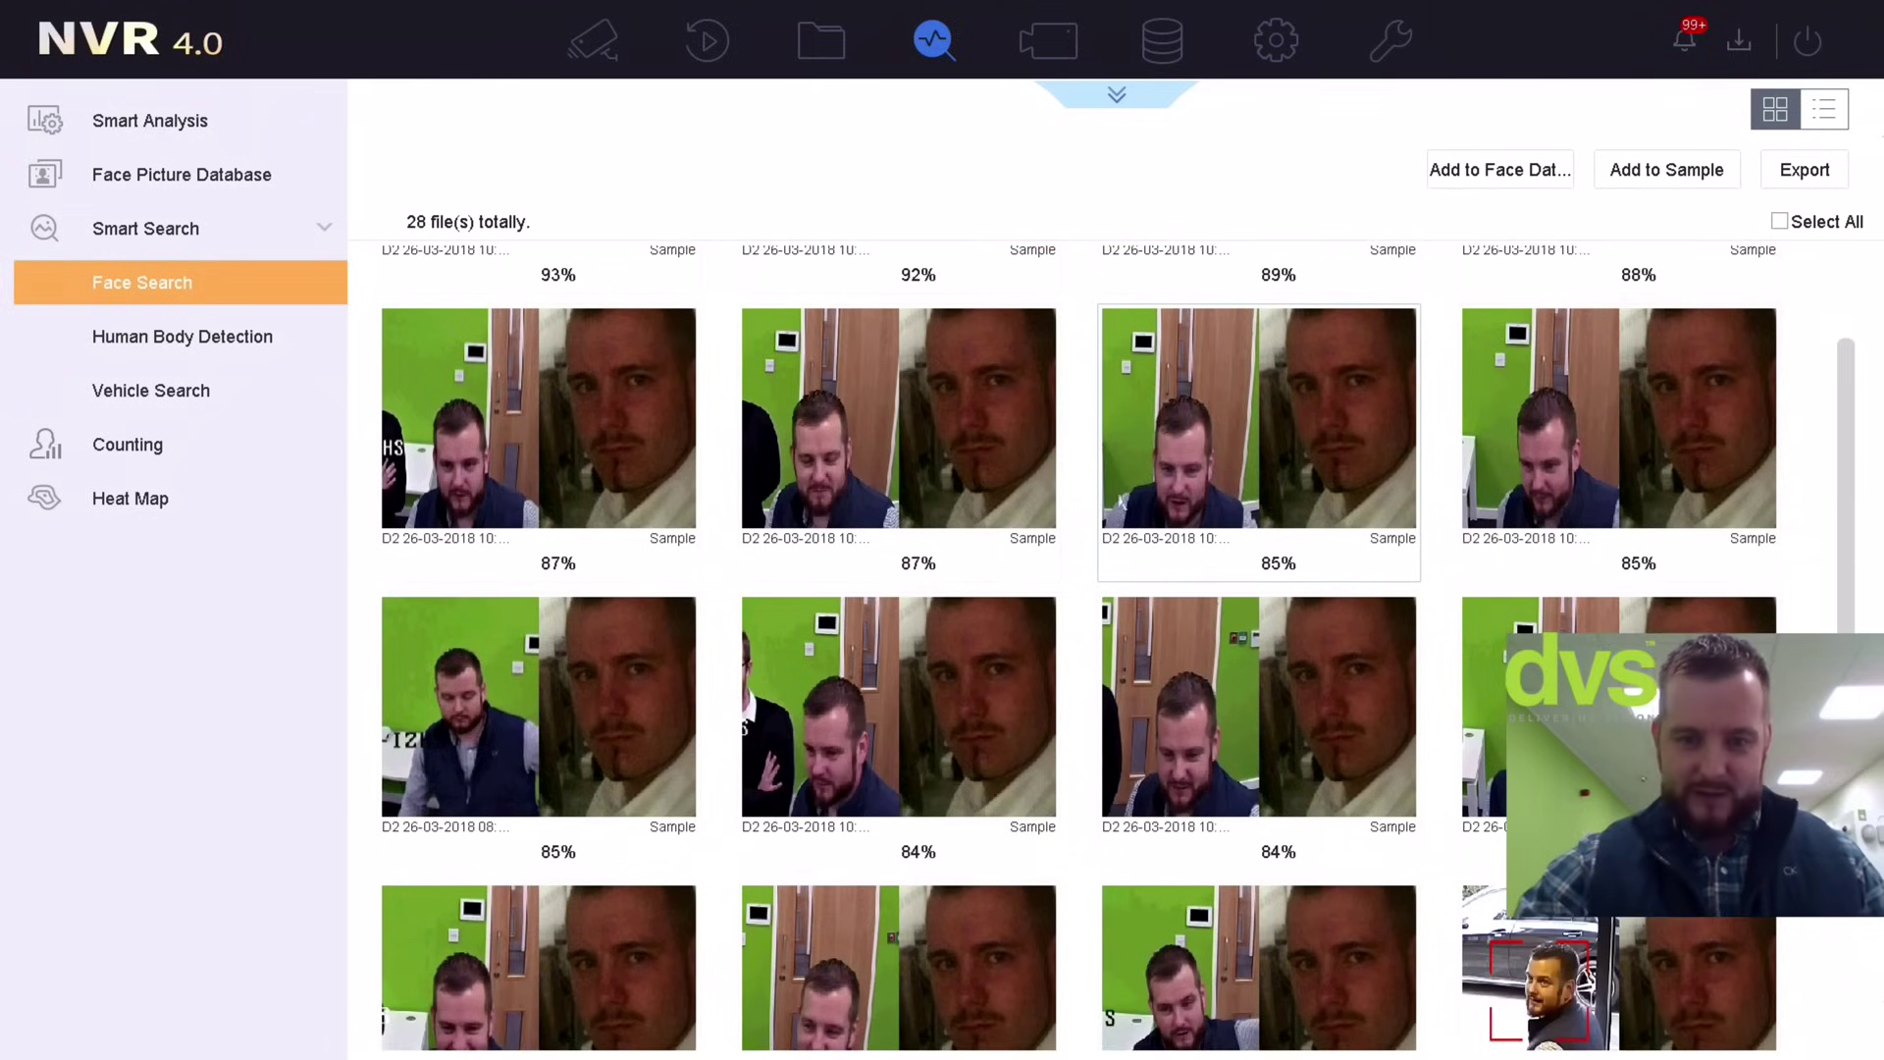
scroll(1117, 505, down, 1)
scroll(1112, 496, up, 3)
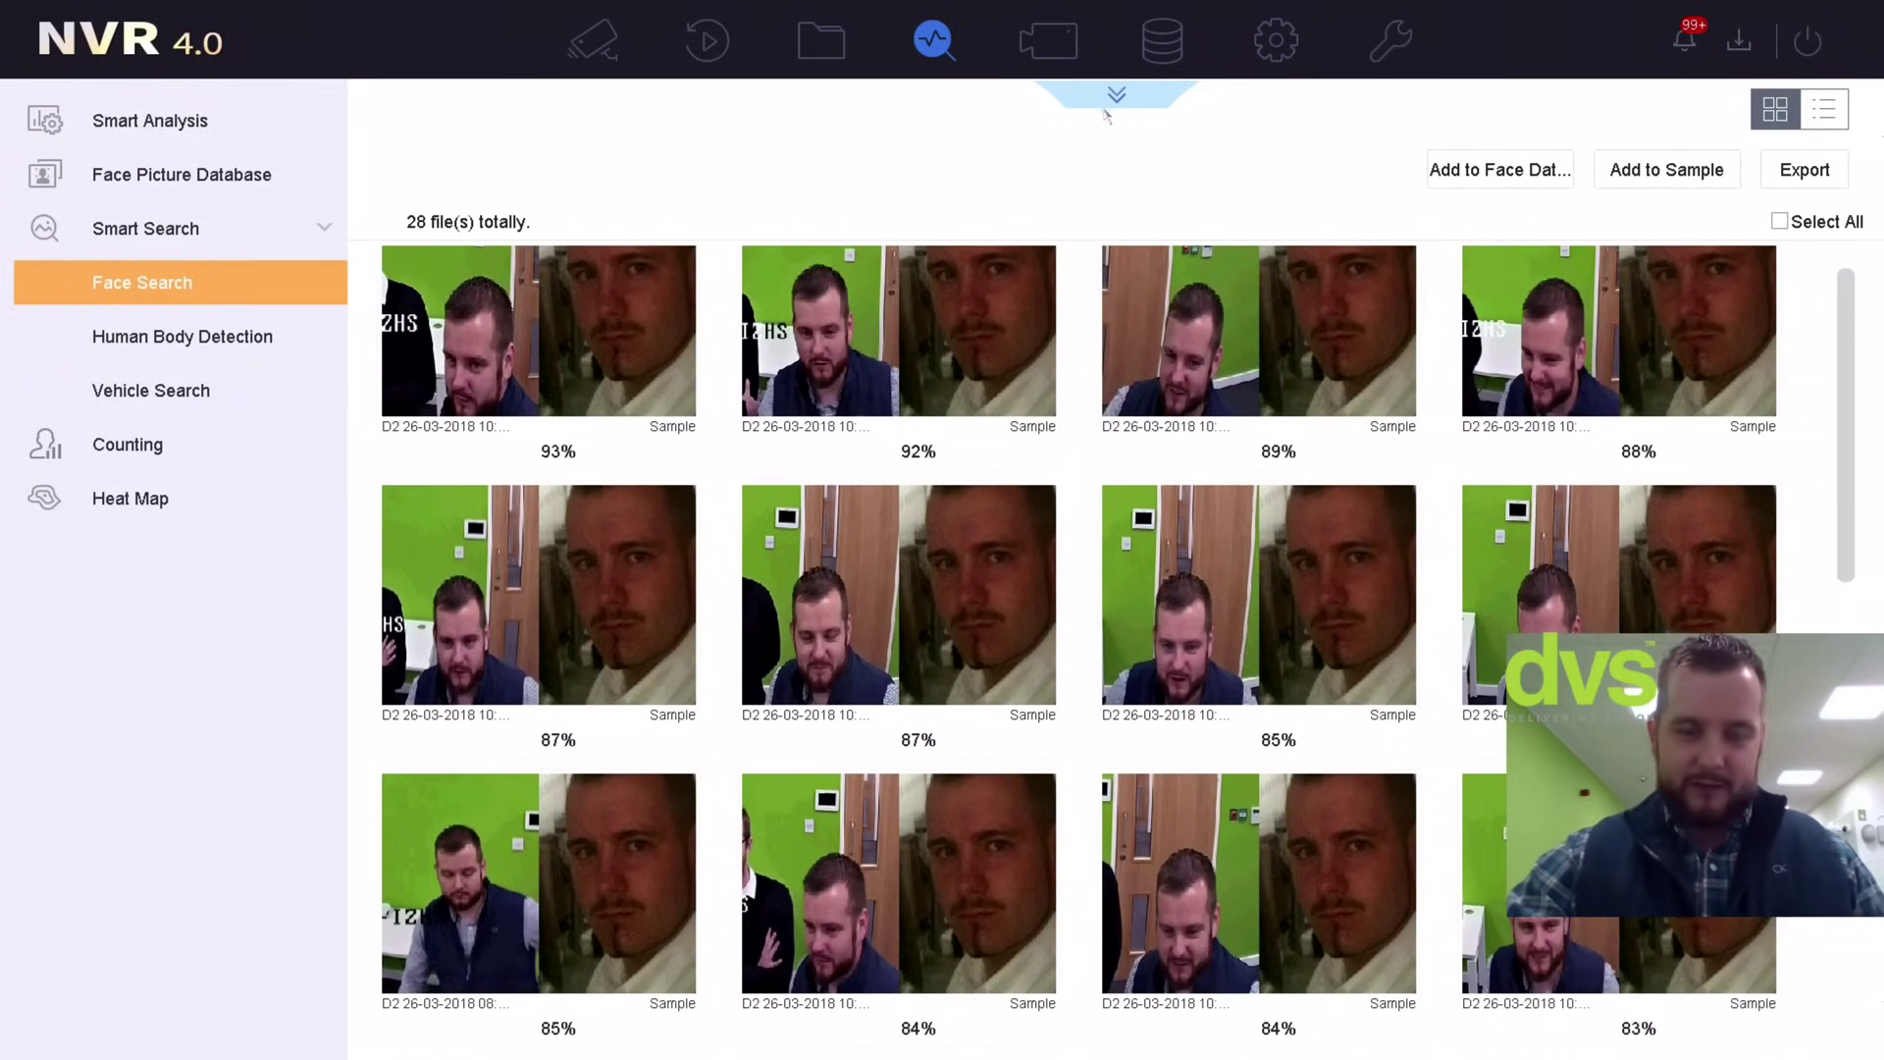
click(1109, 102)
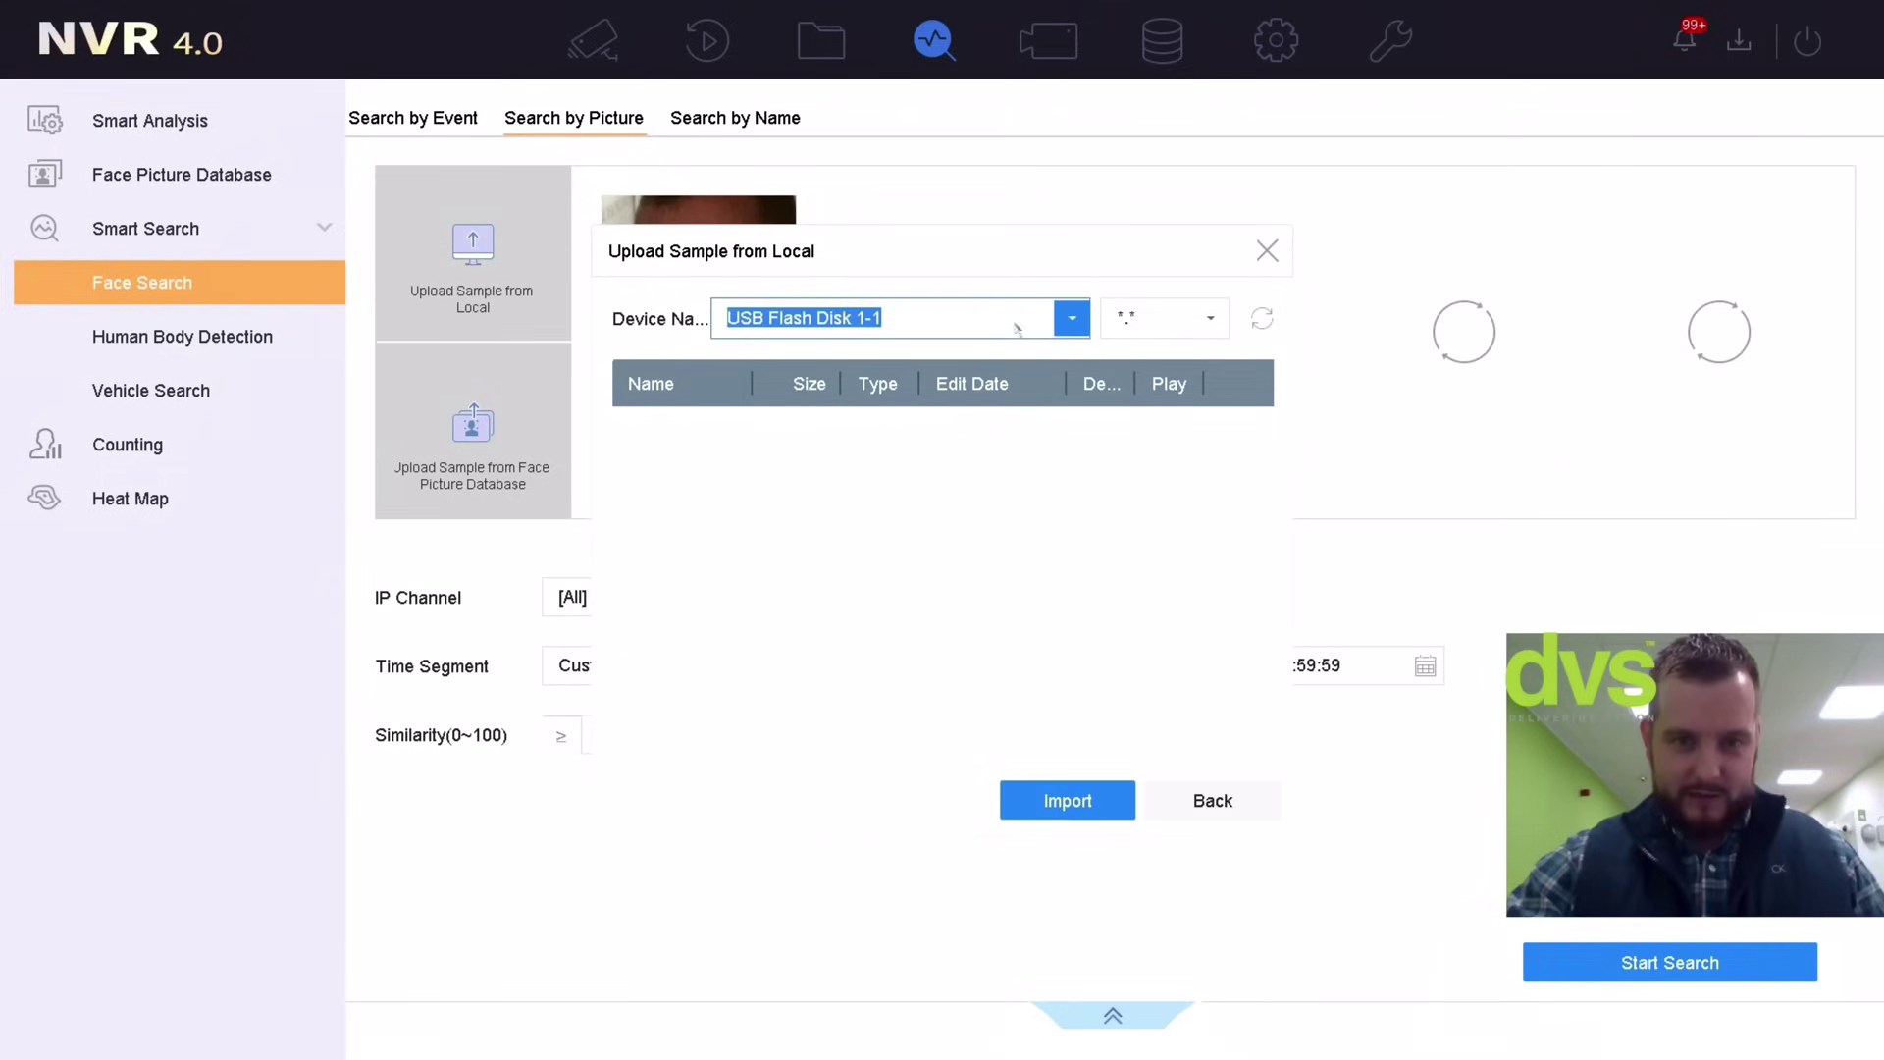
Import dave3.jpg from USB Flash Disk 1-2 and upload its detected face as the new search sample
click(1073, 318)
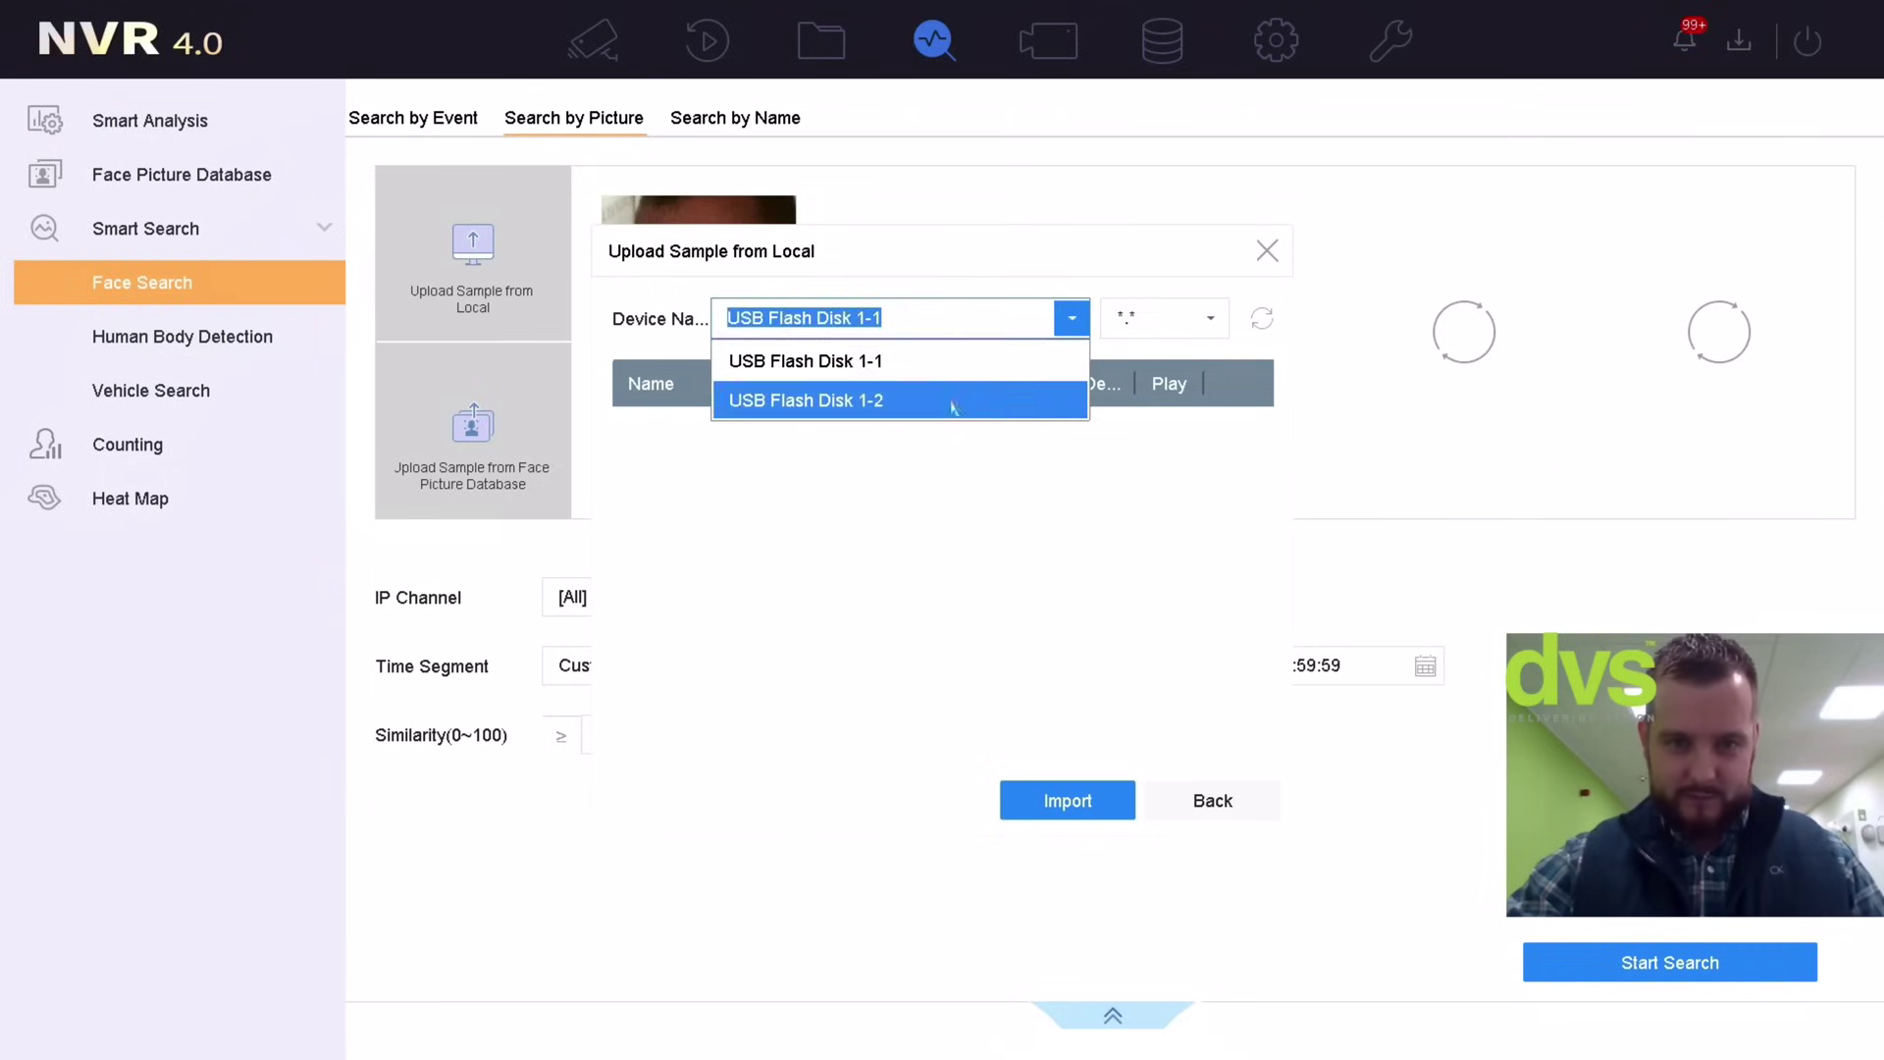
click(959, 403)
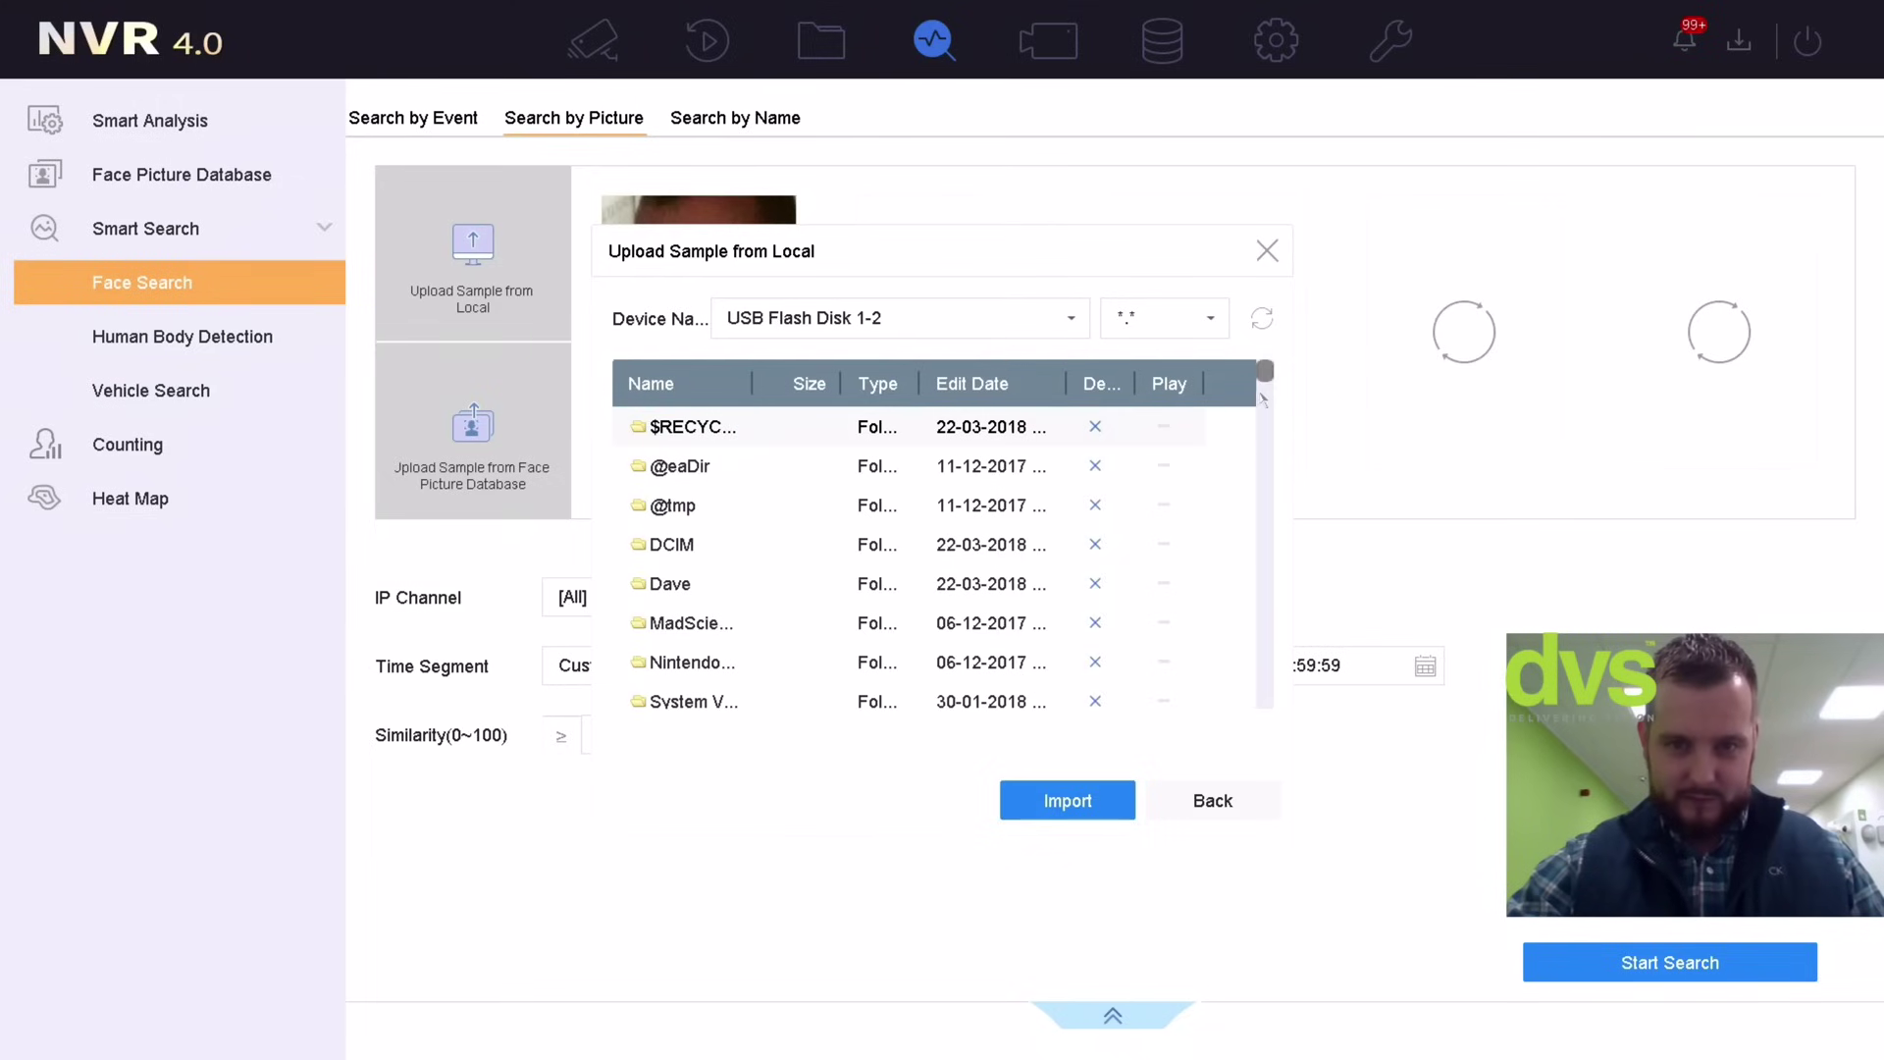
drag(1265, 378, 1265, 720)
click(941, 692)
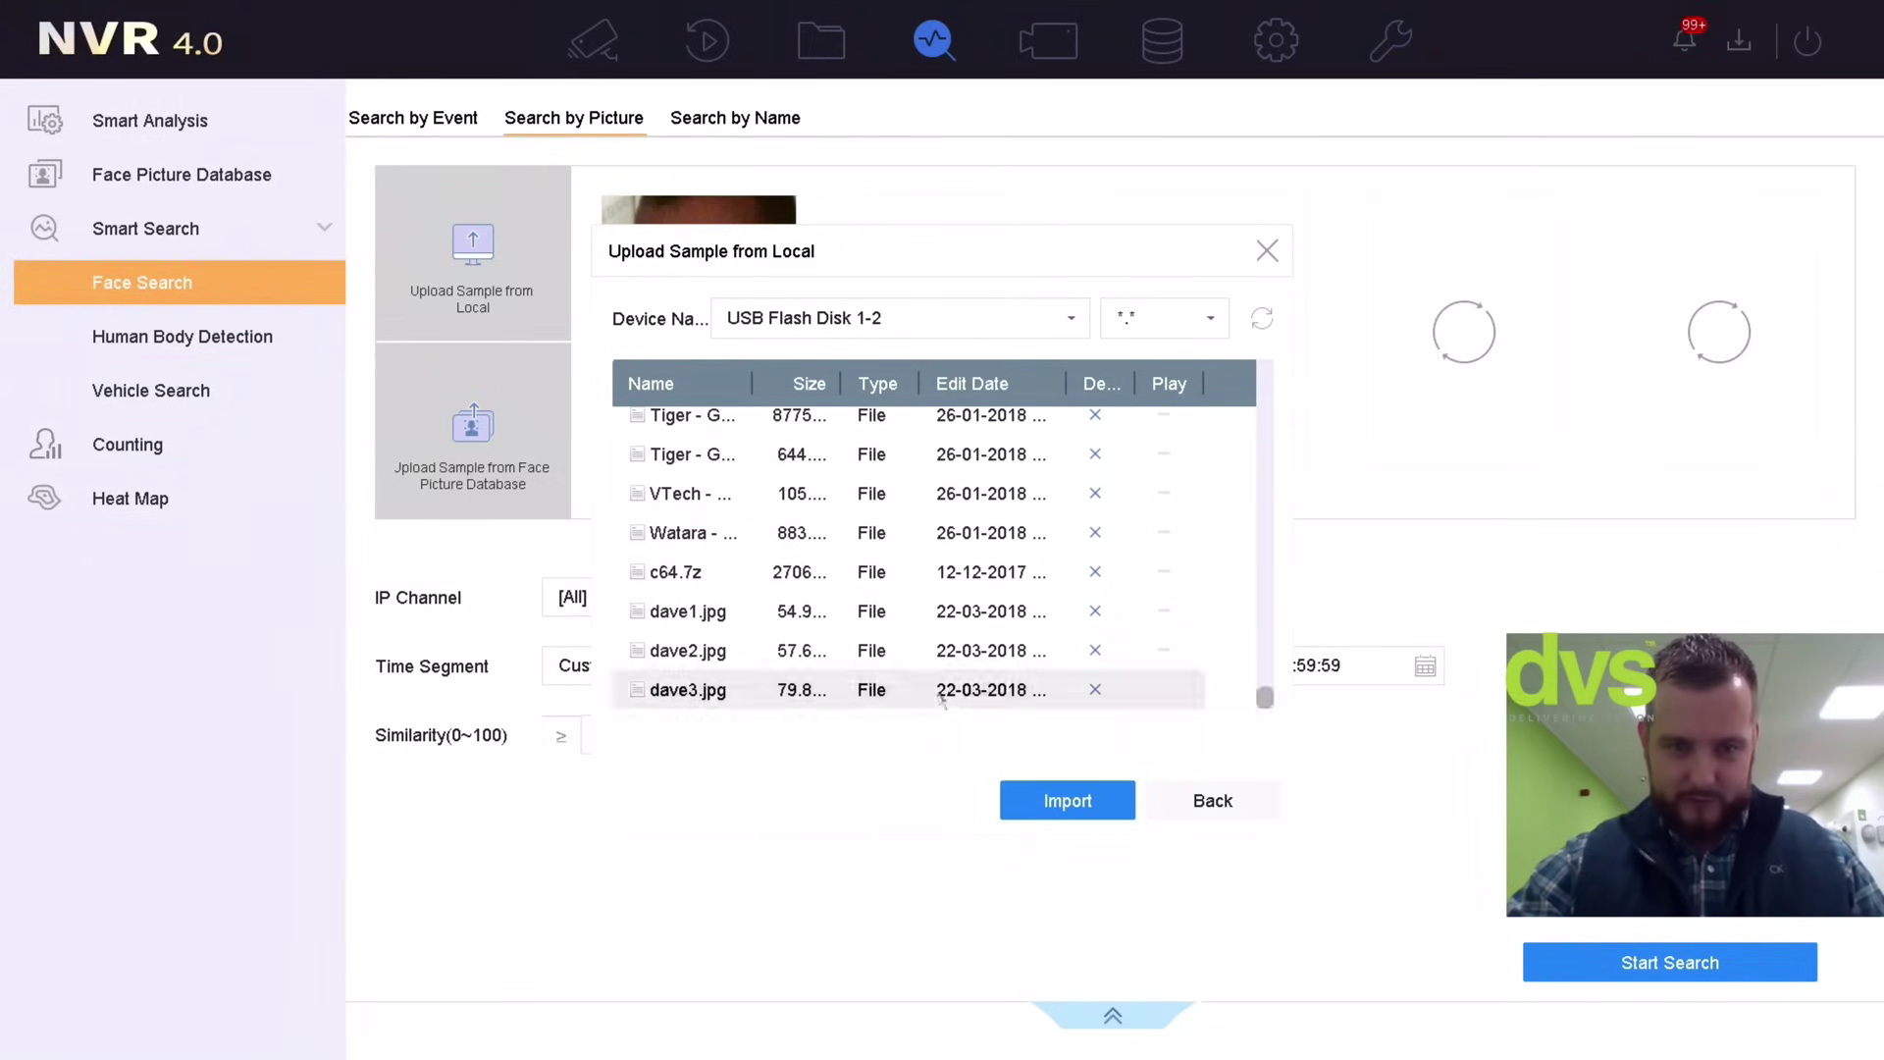
click(1036, 800)
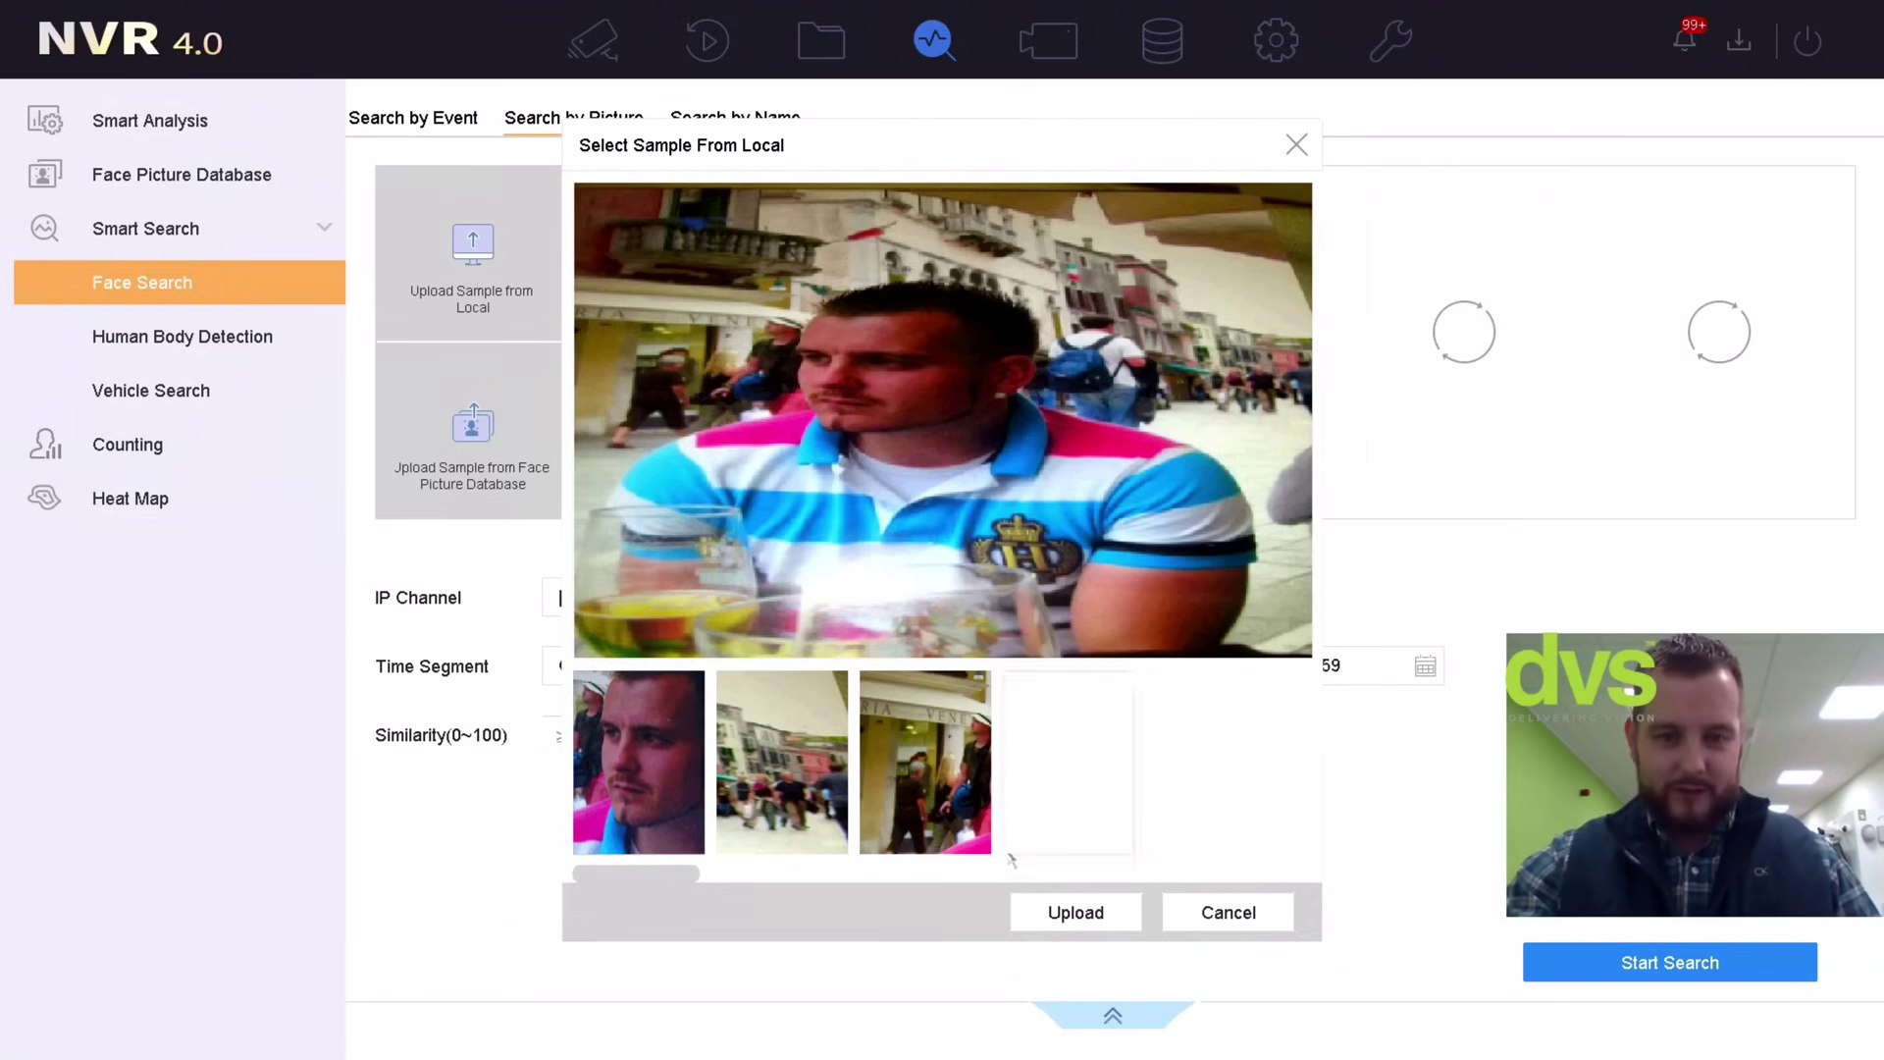
click(1044, 912)
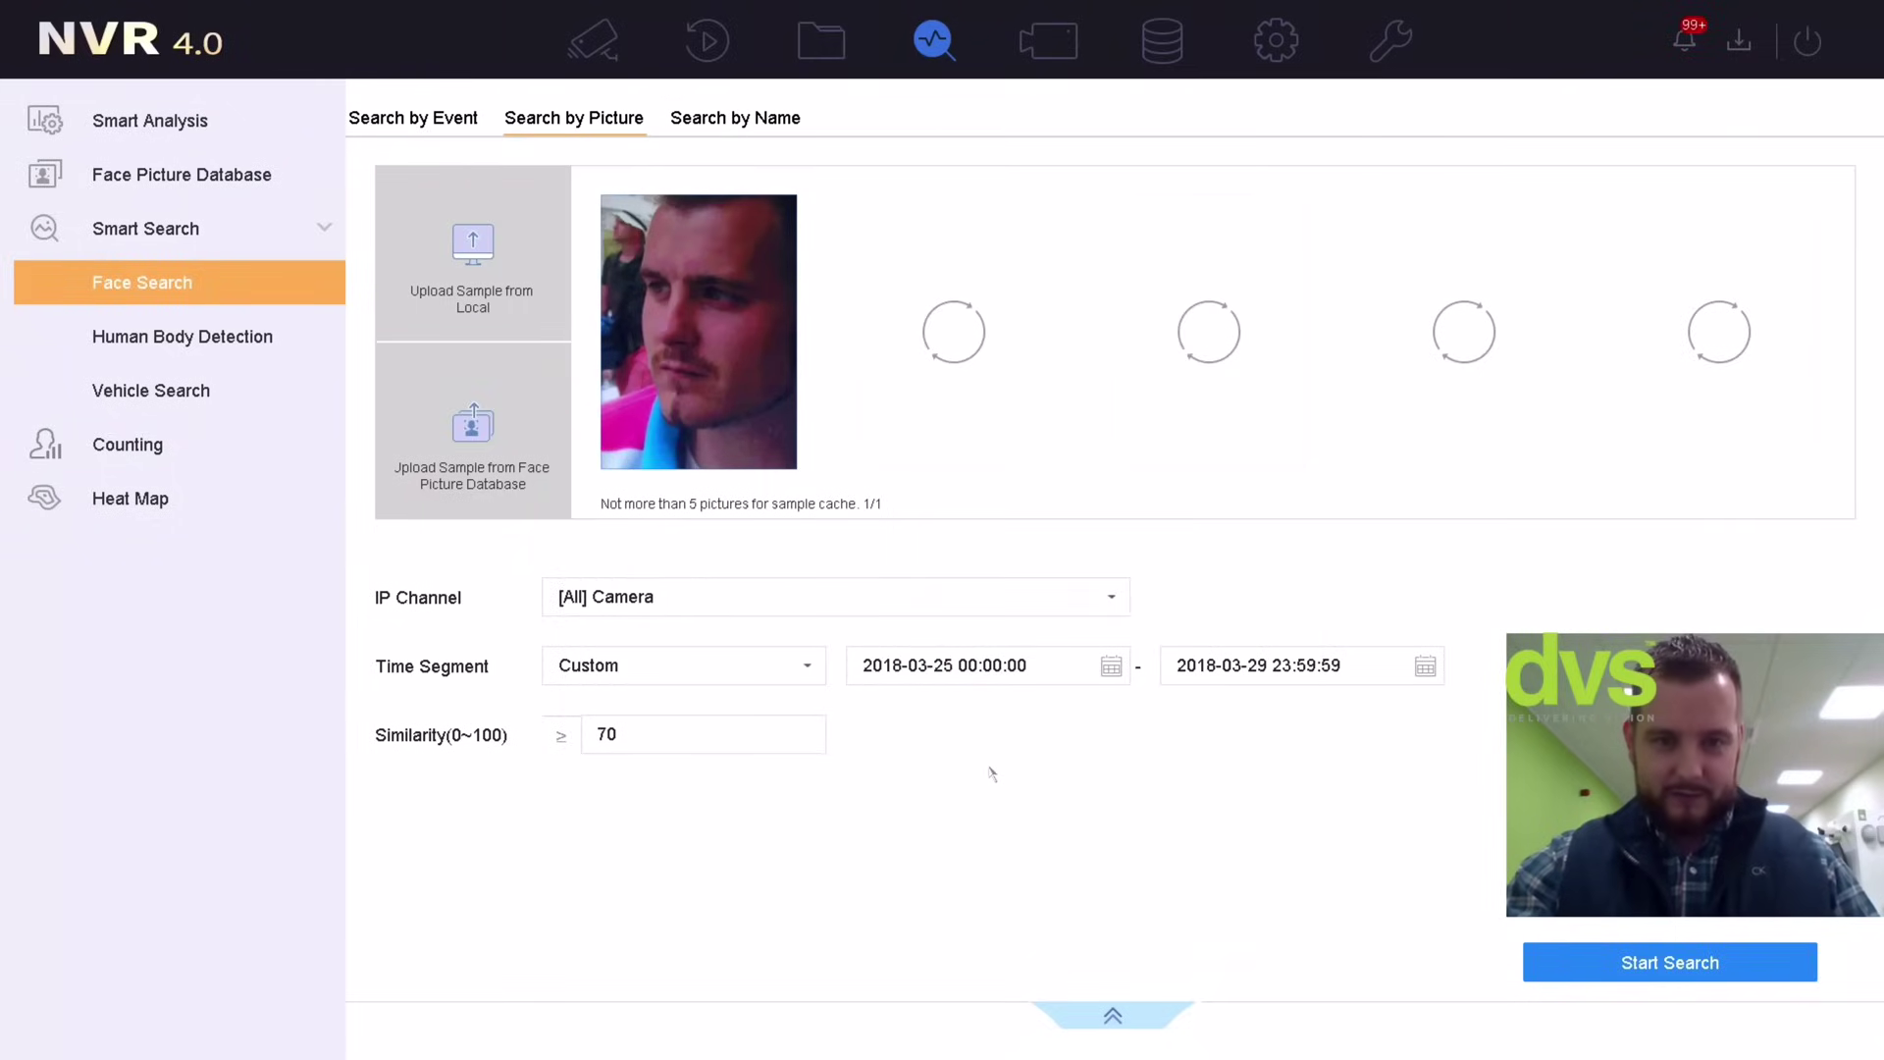
Run the face search with the new sample and look through the matching captures
click(1619, 971)
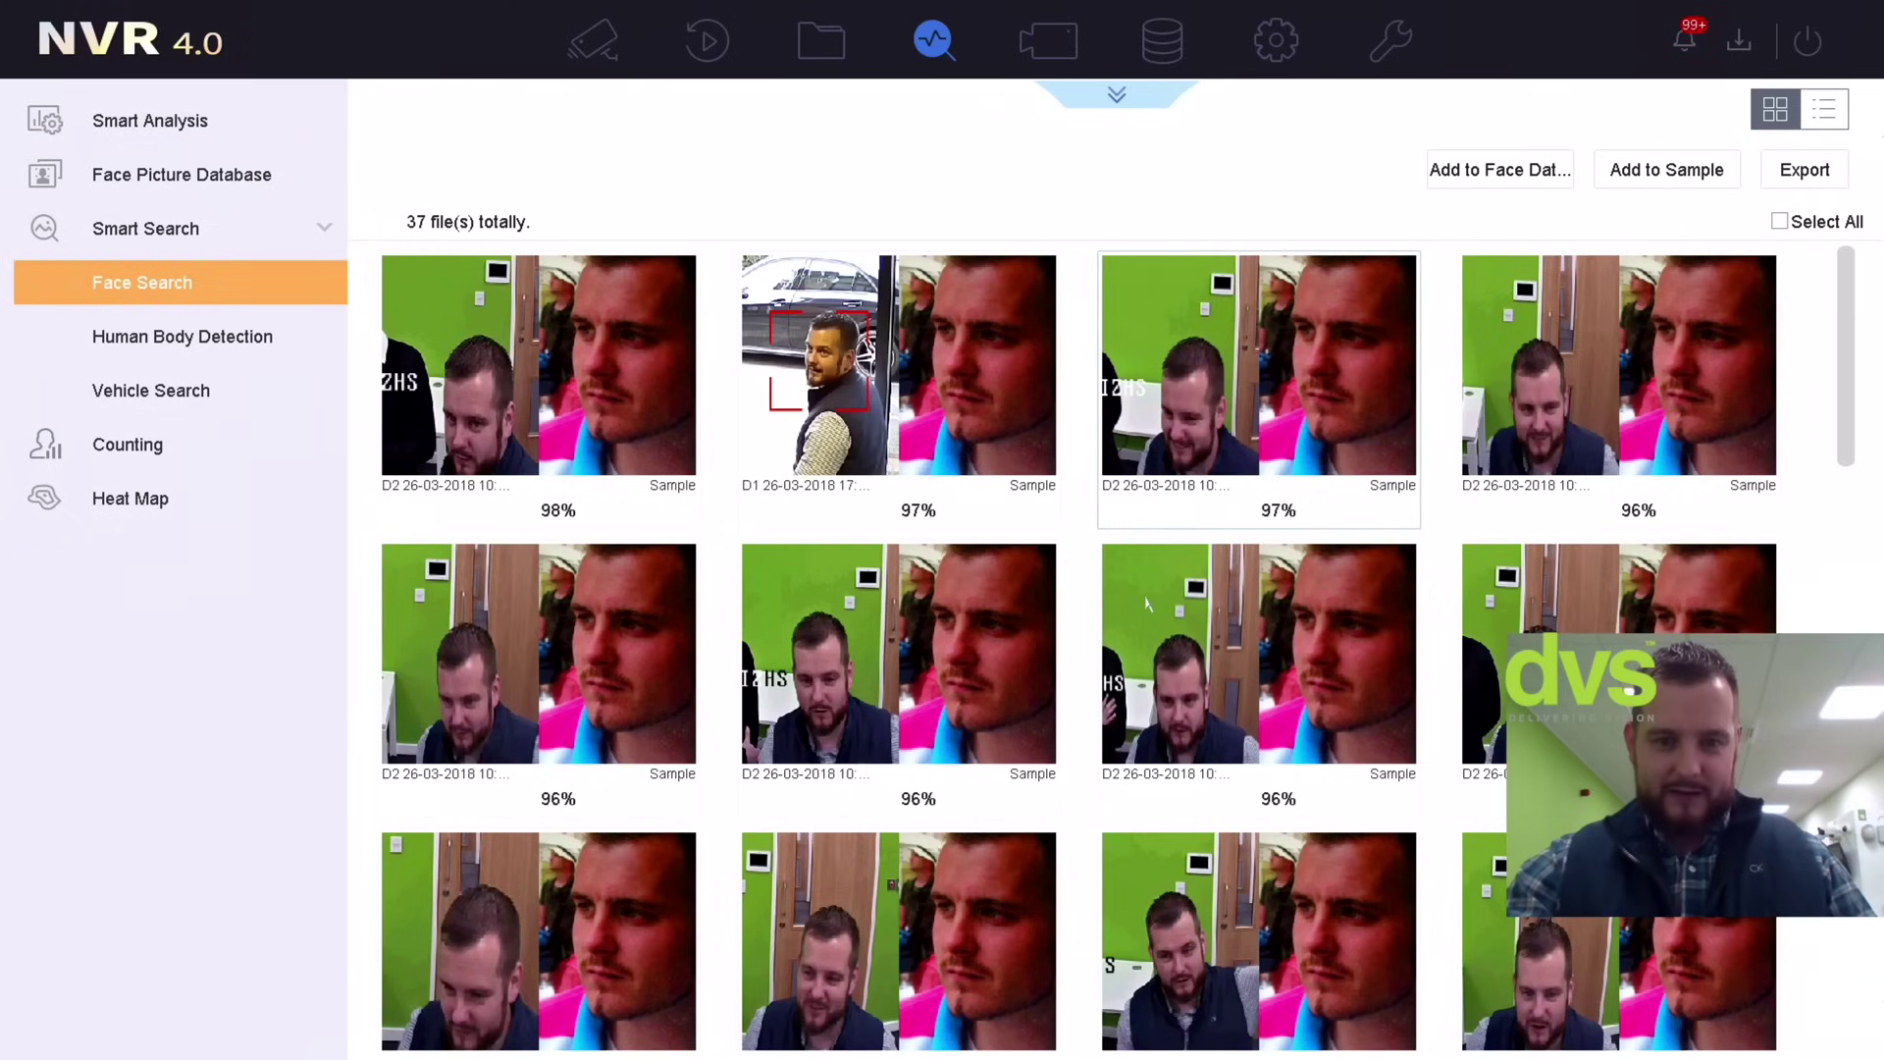
scroll(1193, 571, down, 1)
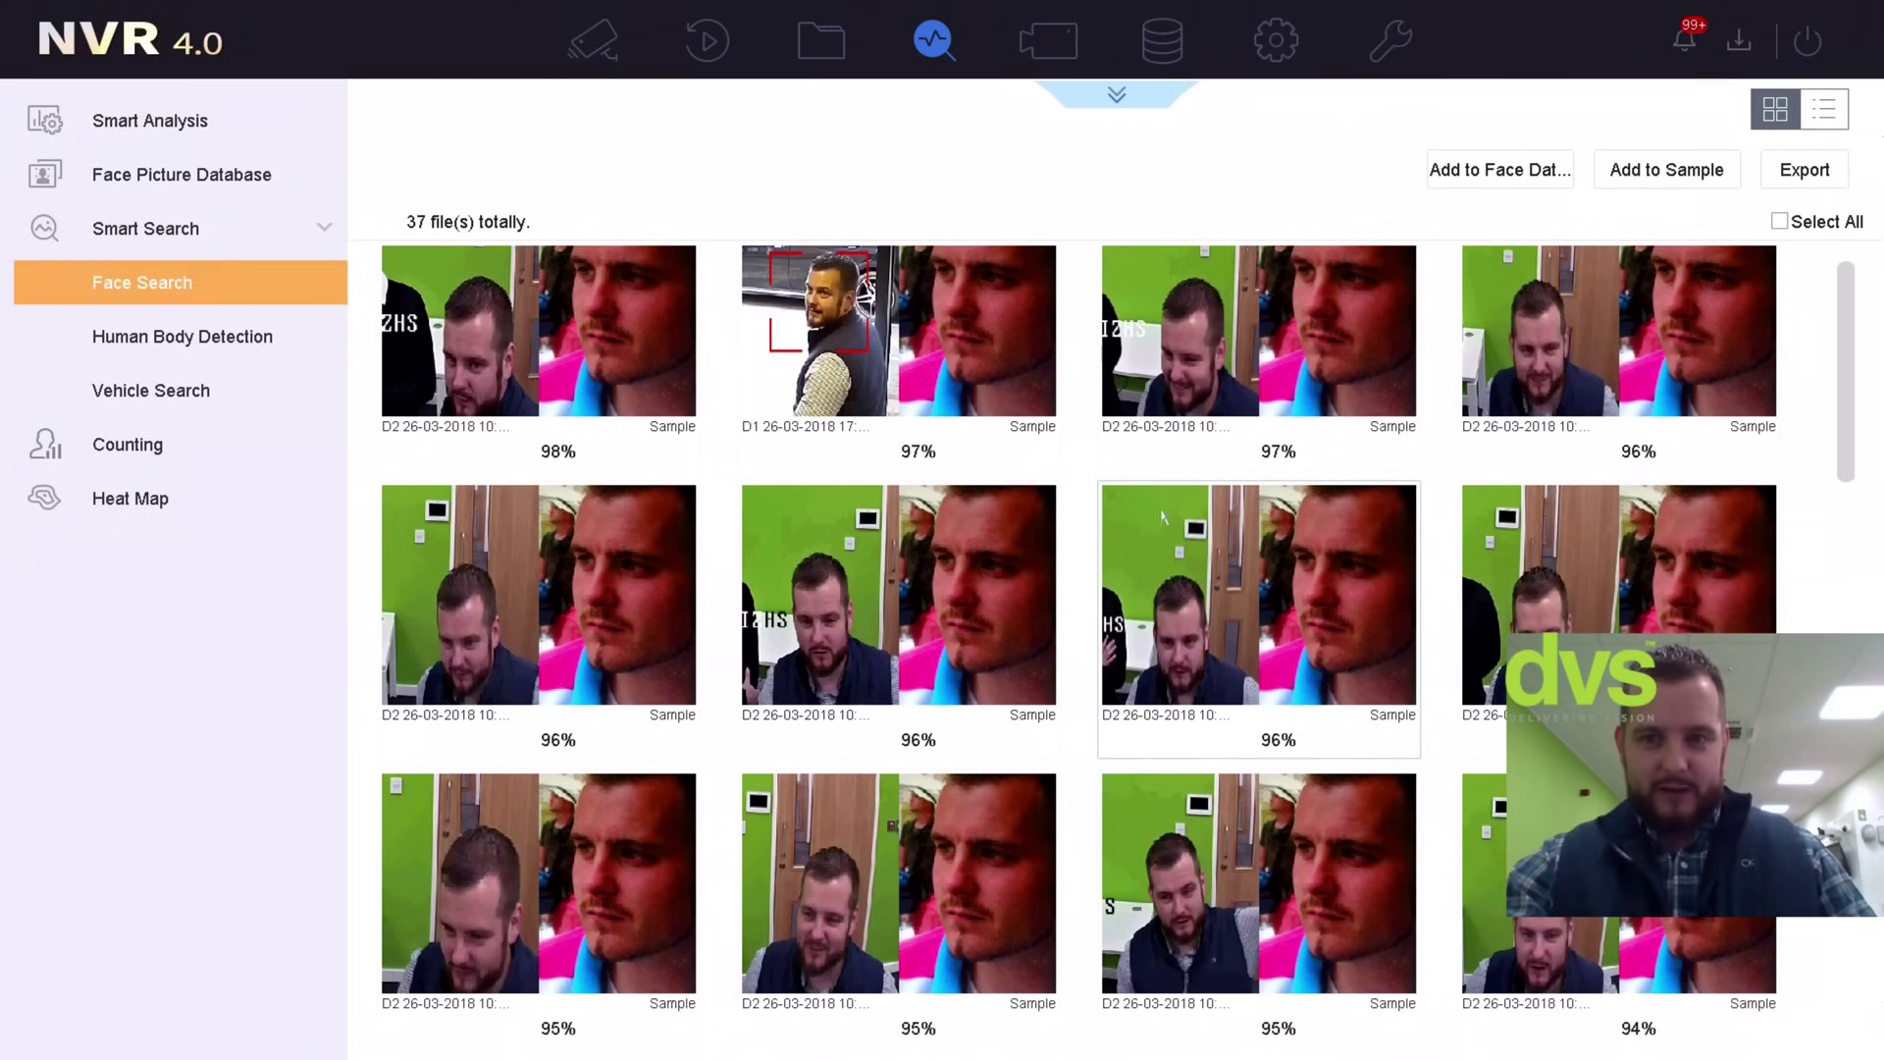
scroll(1300, 357, up, 1)
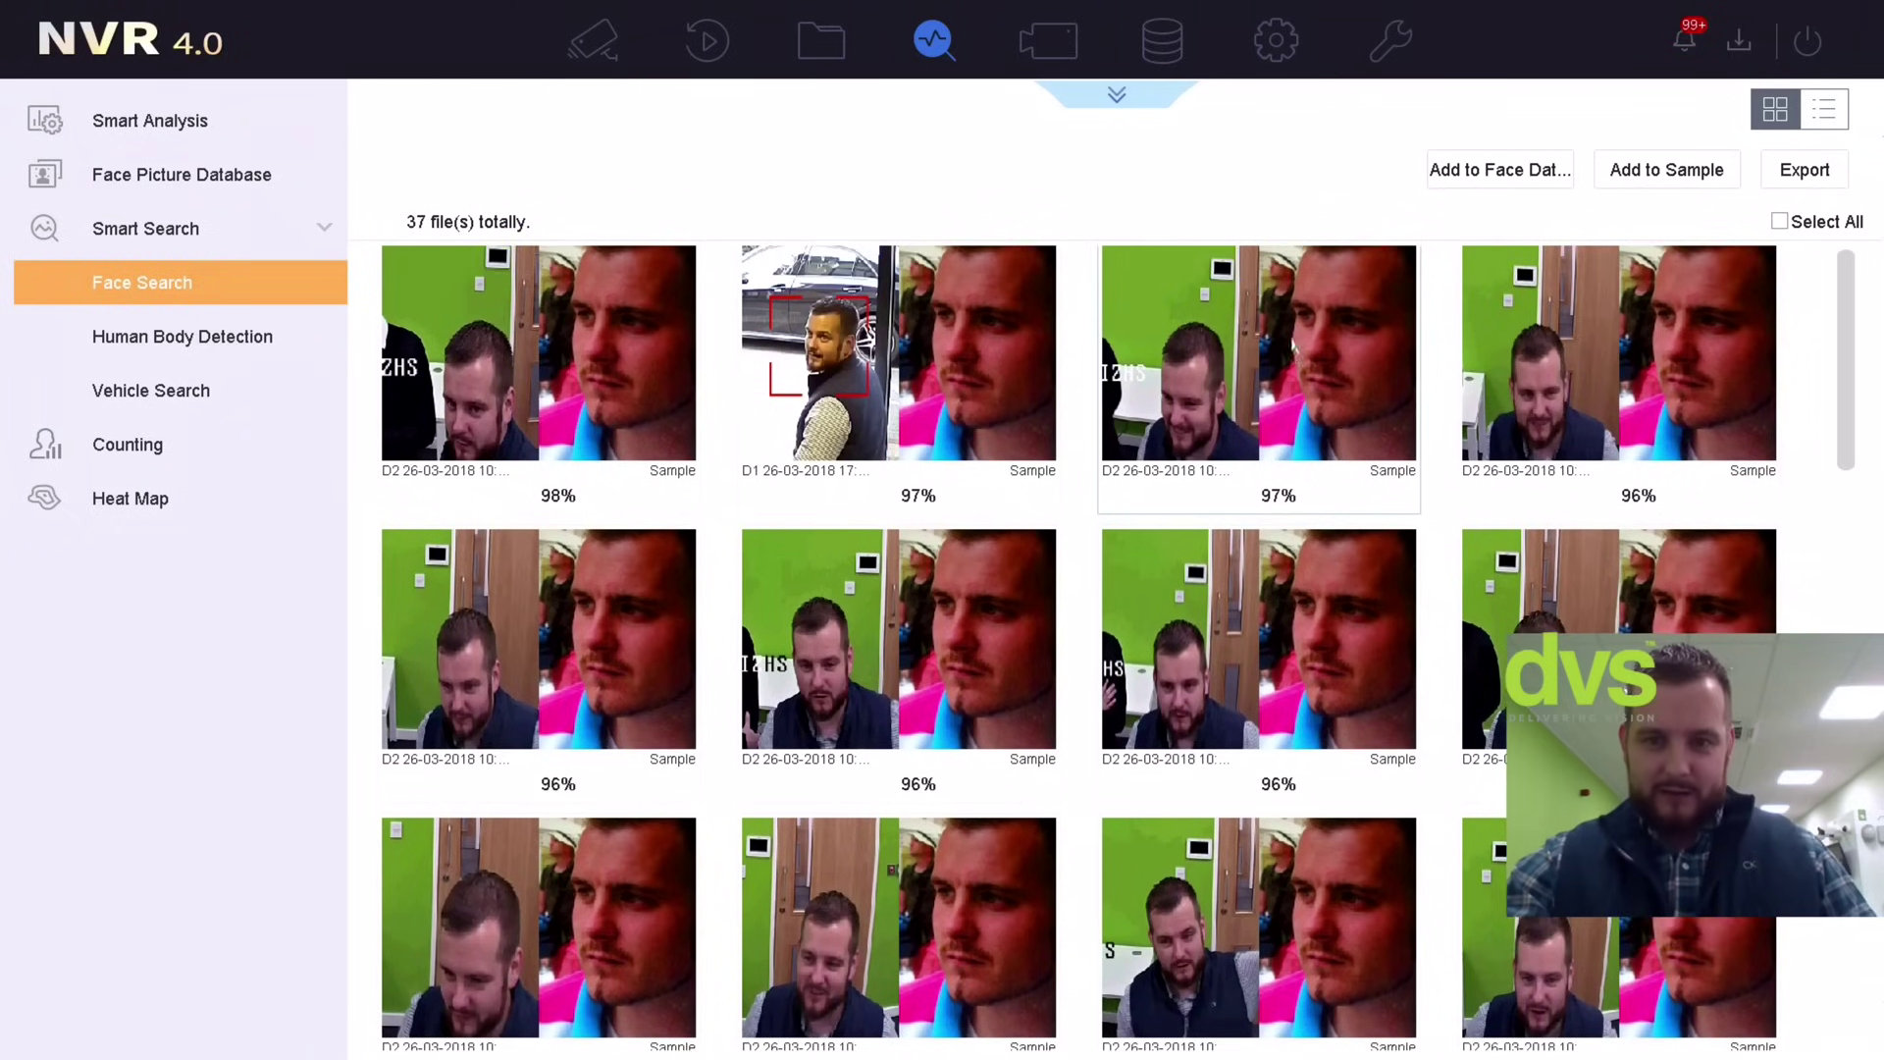
scroll(1284, 638, down, 1)
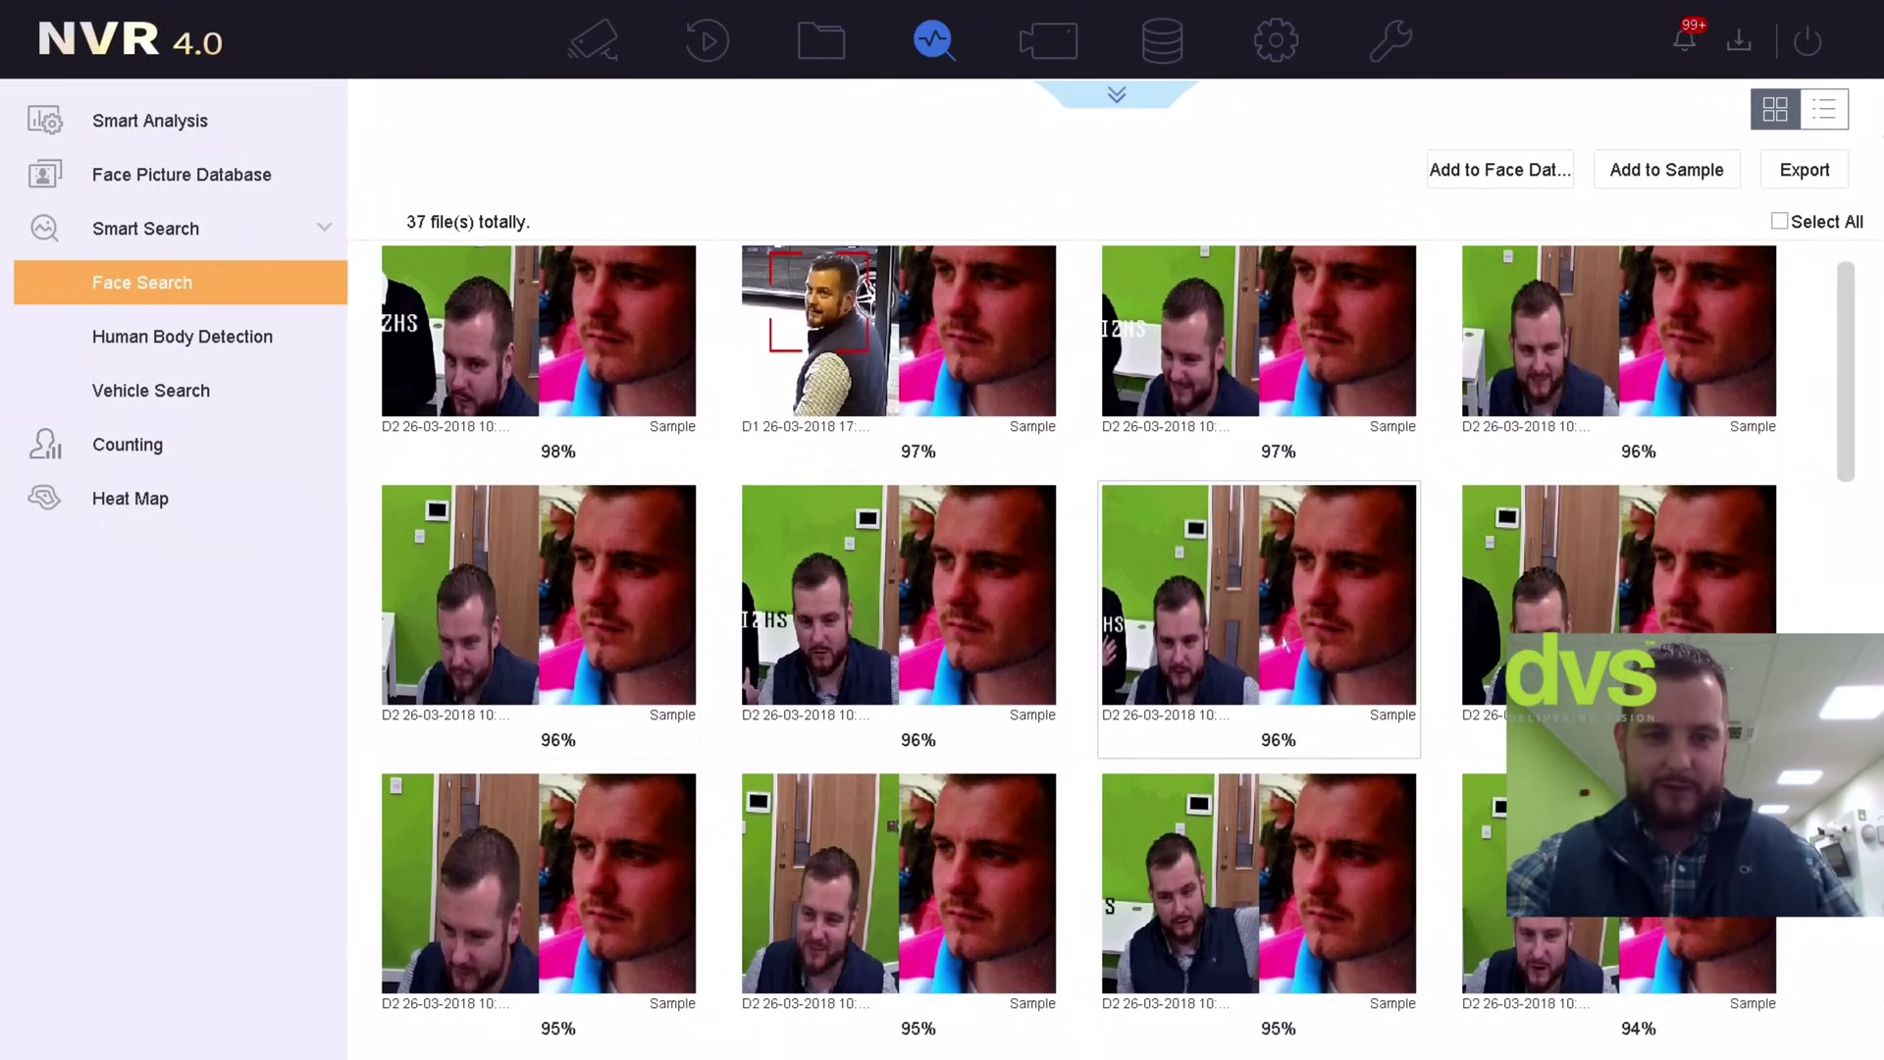
scroll(1298, 633, down, 1)
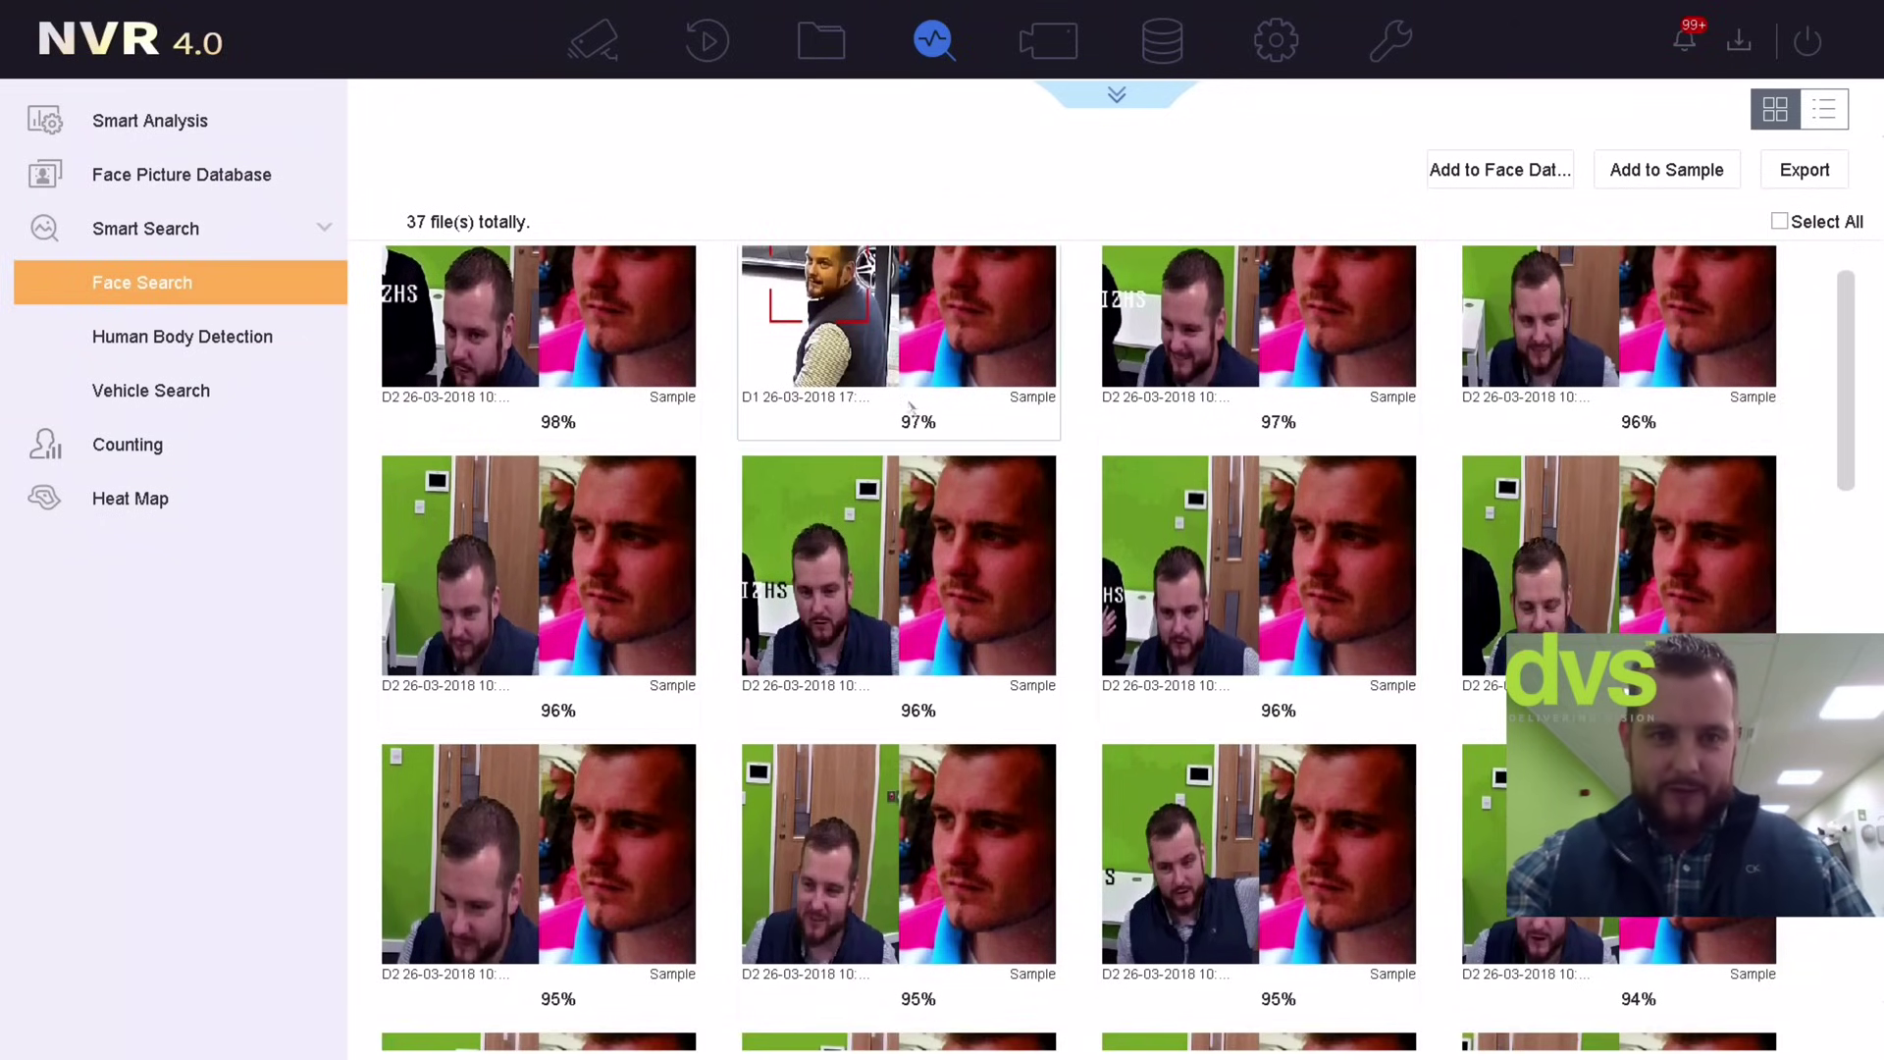
scroll(1041, 442, up, 2)
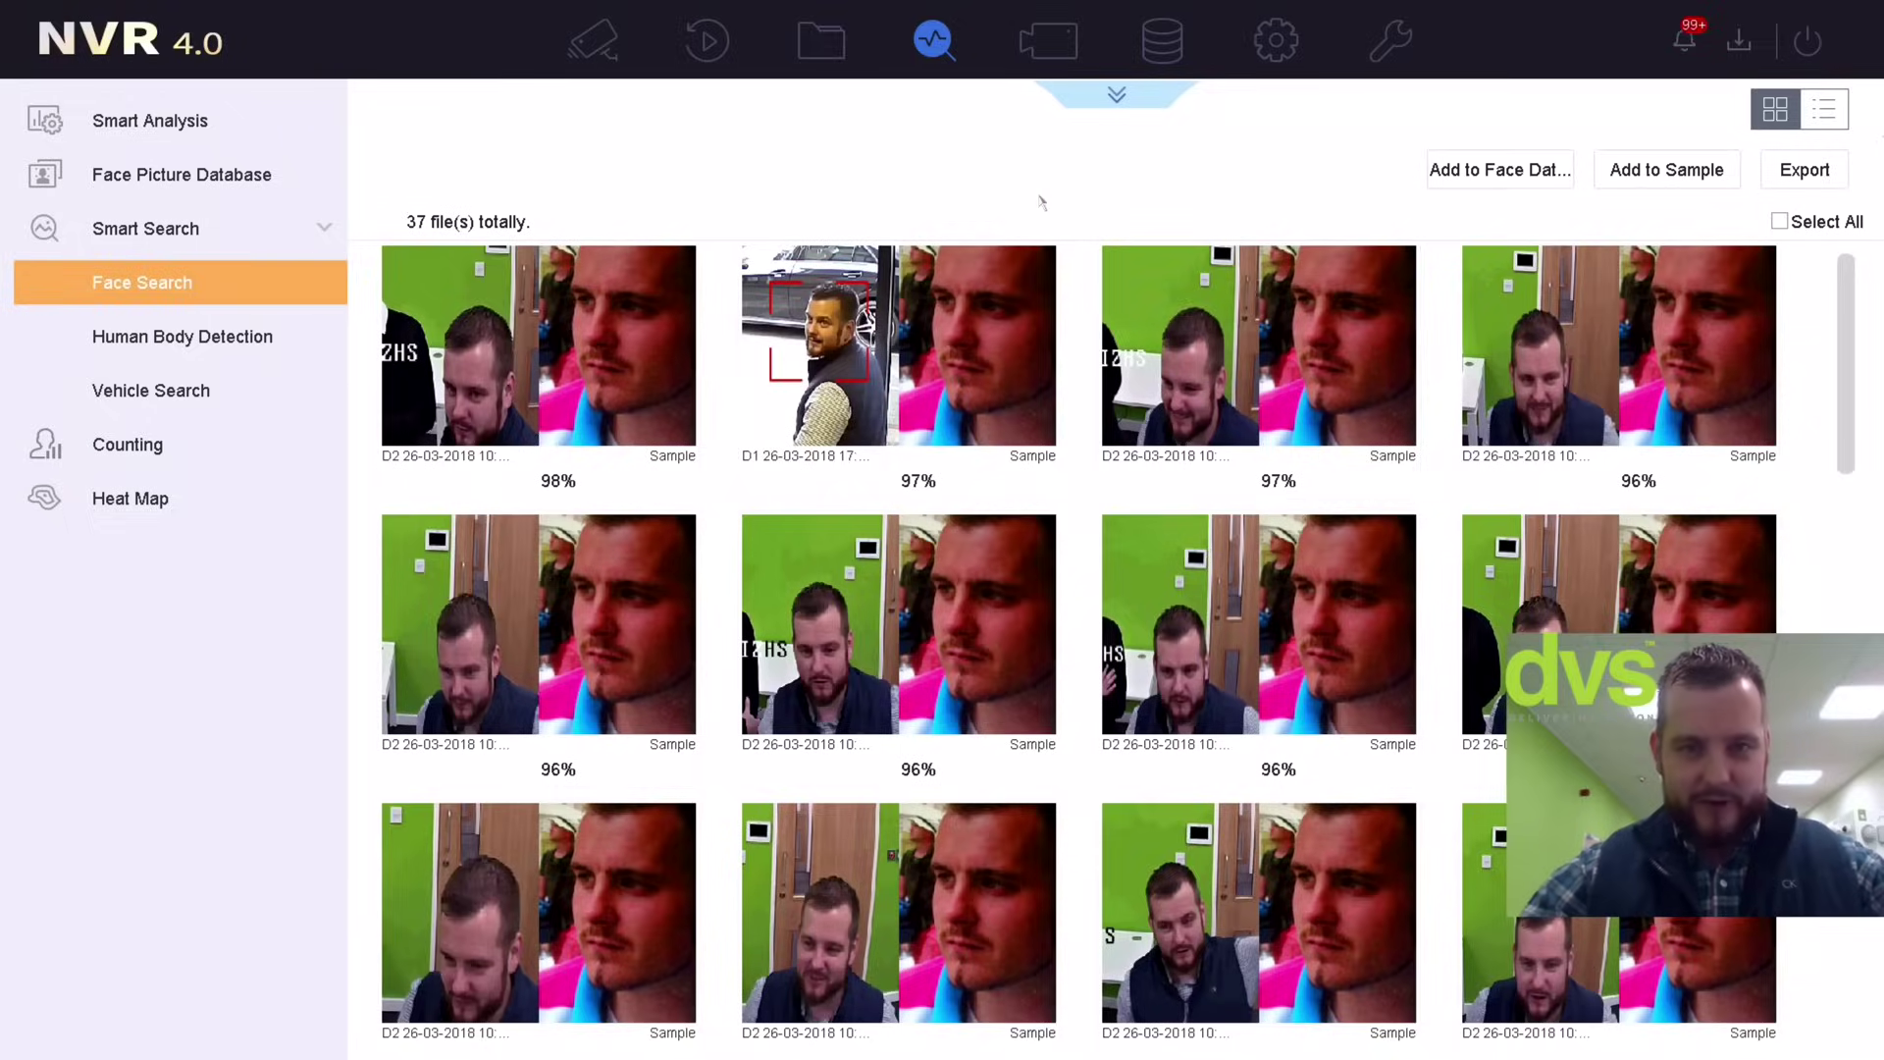
Return to the search form and show the options for searching faces by event
click(1152, 102)
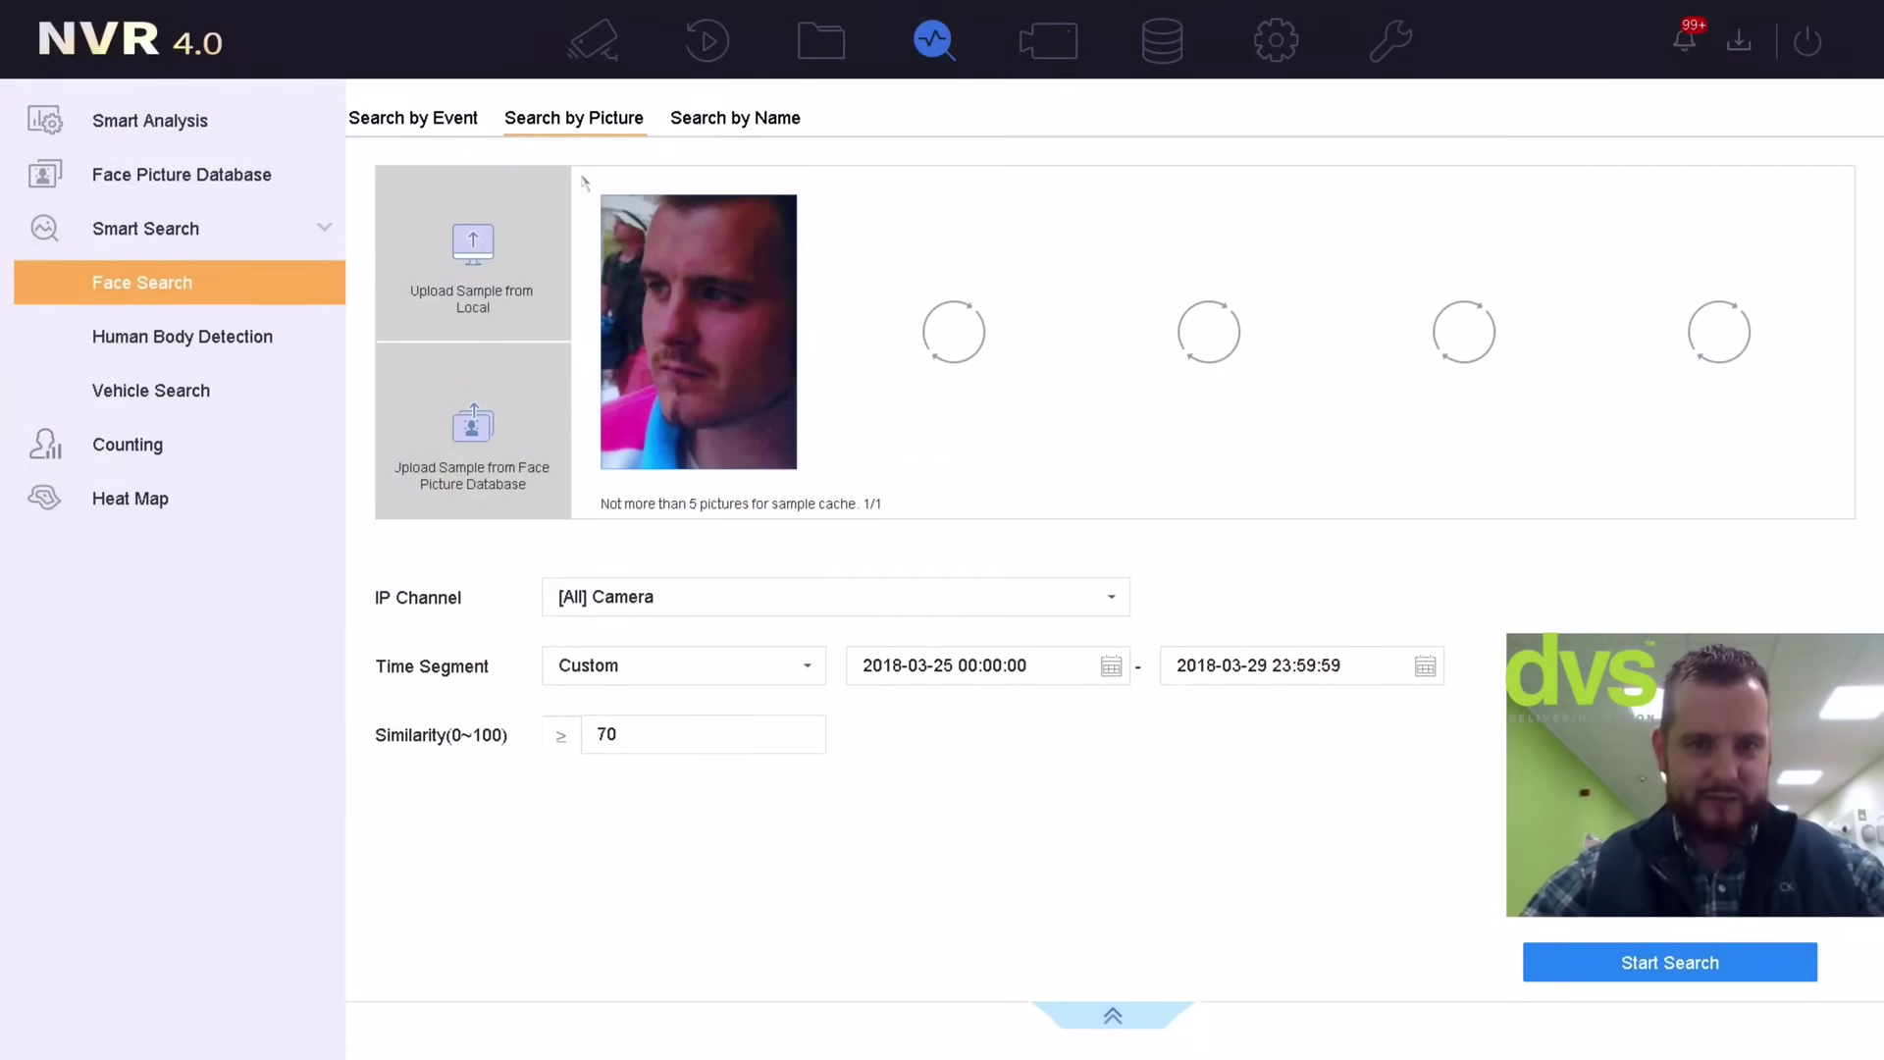
click(409, 121)
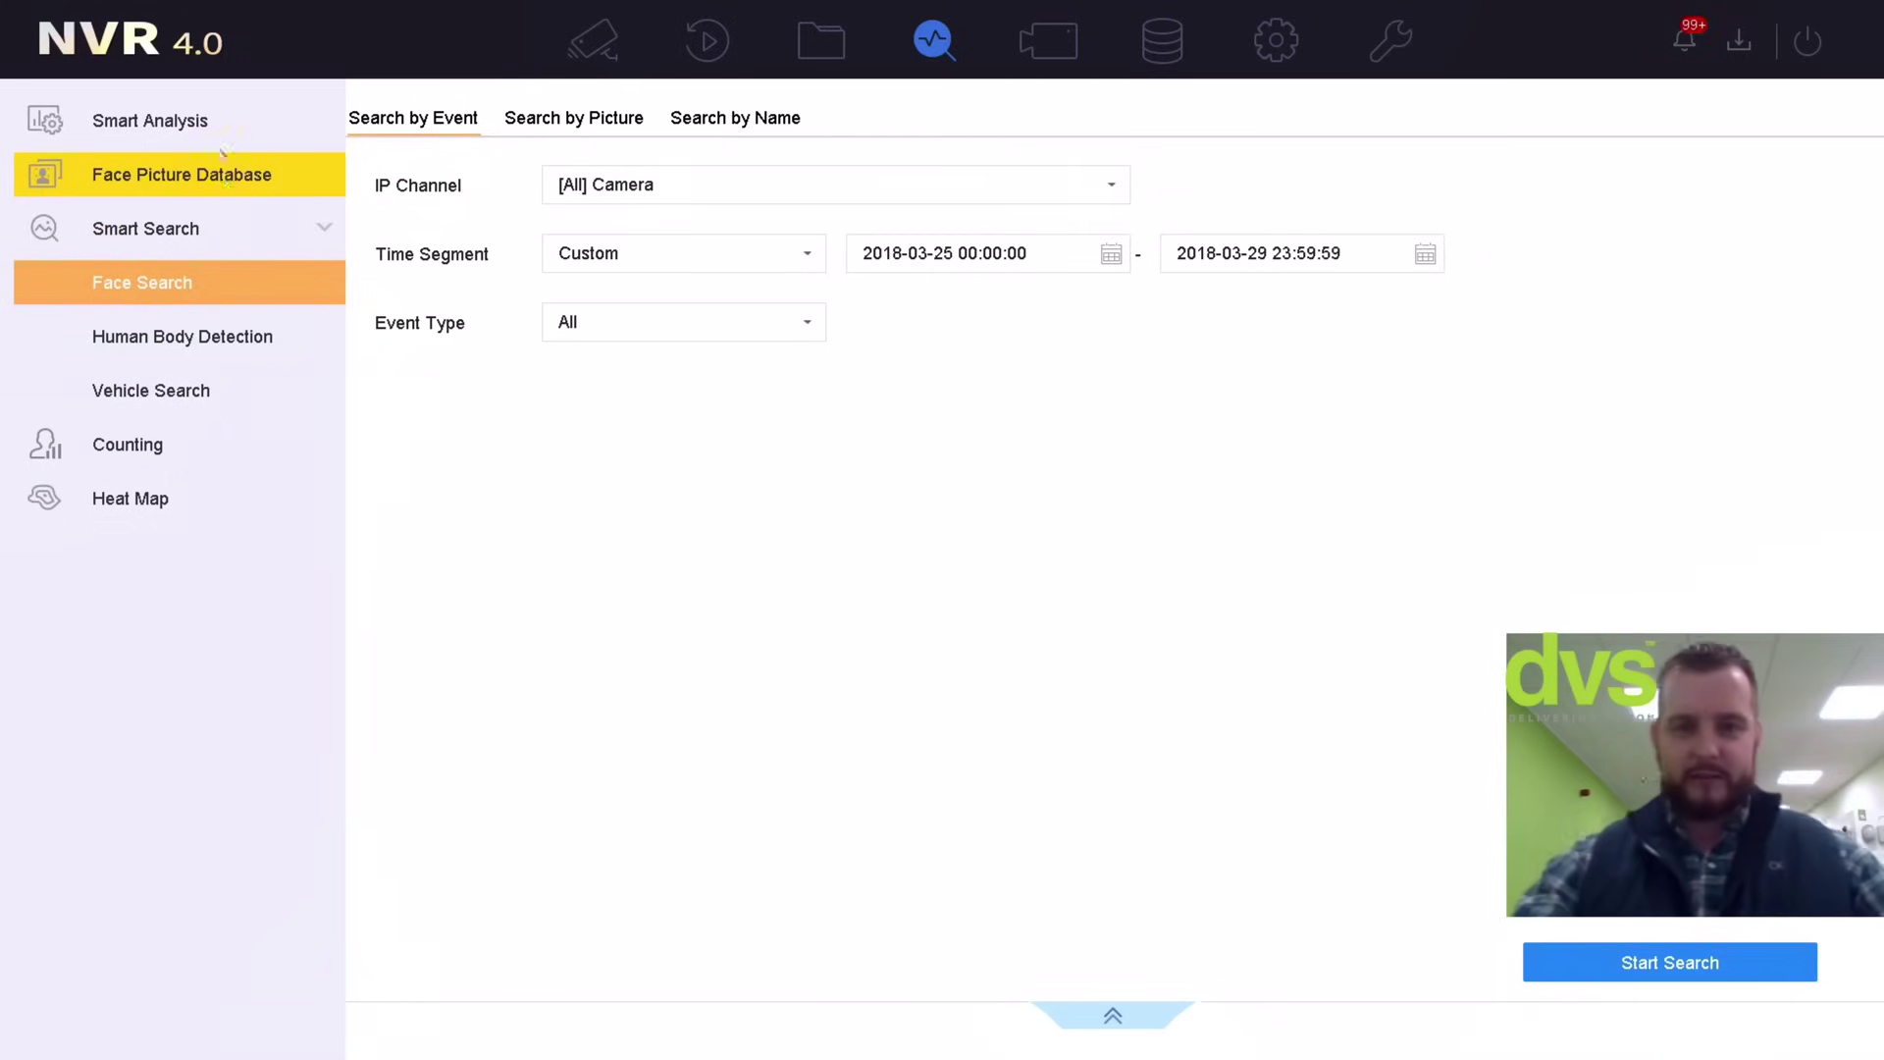
Open the smart event settings in the system configuration for the [D1] FACE RECOGNITION camera
click(1288, 54)
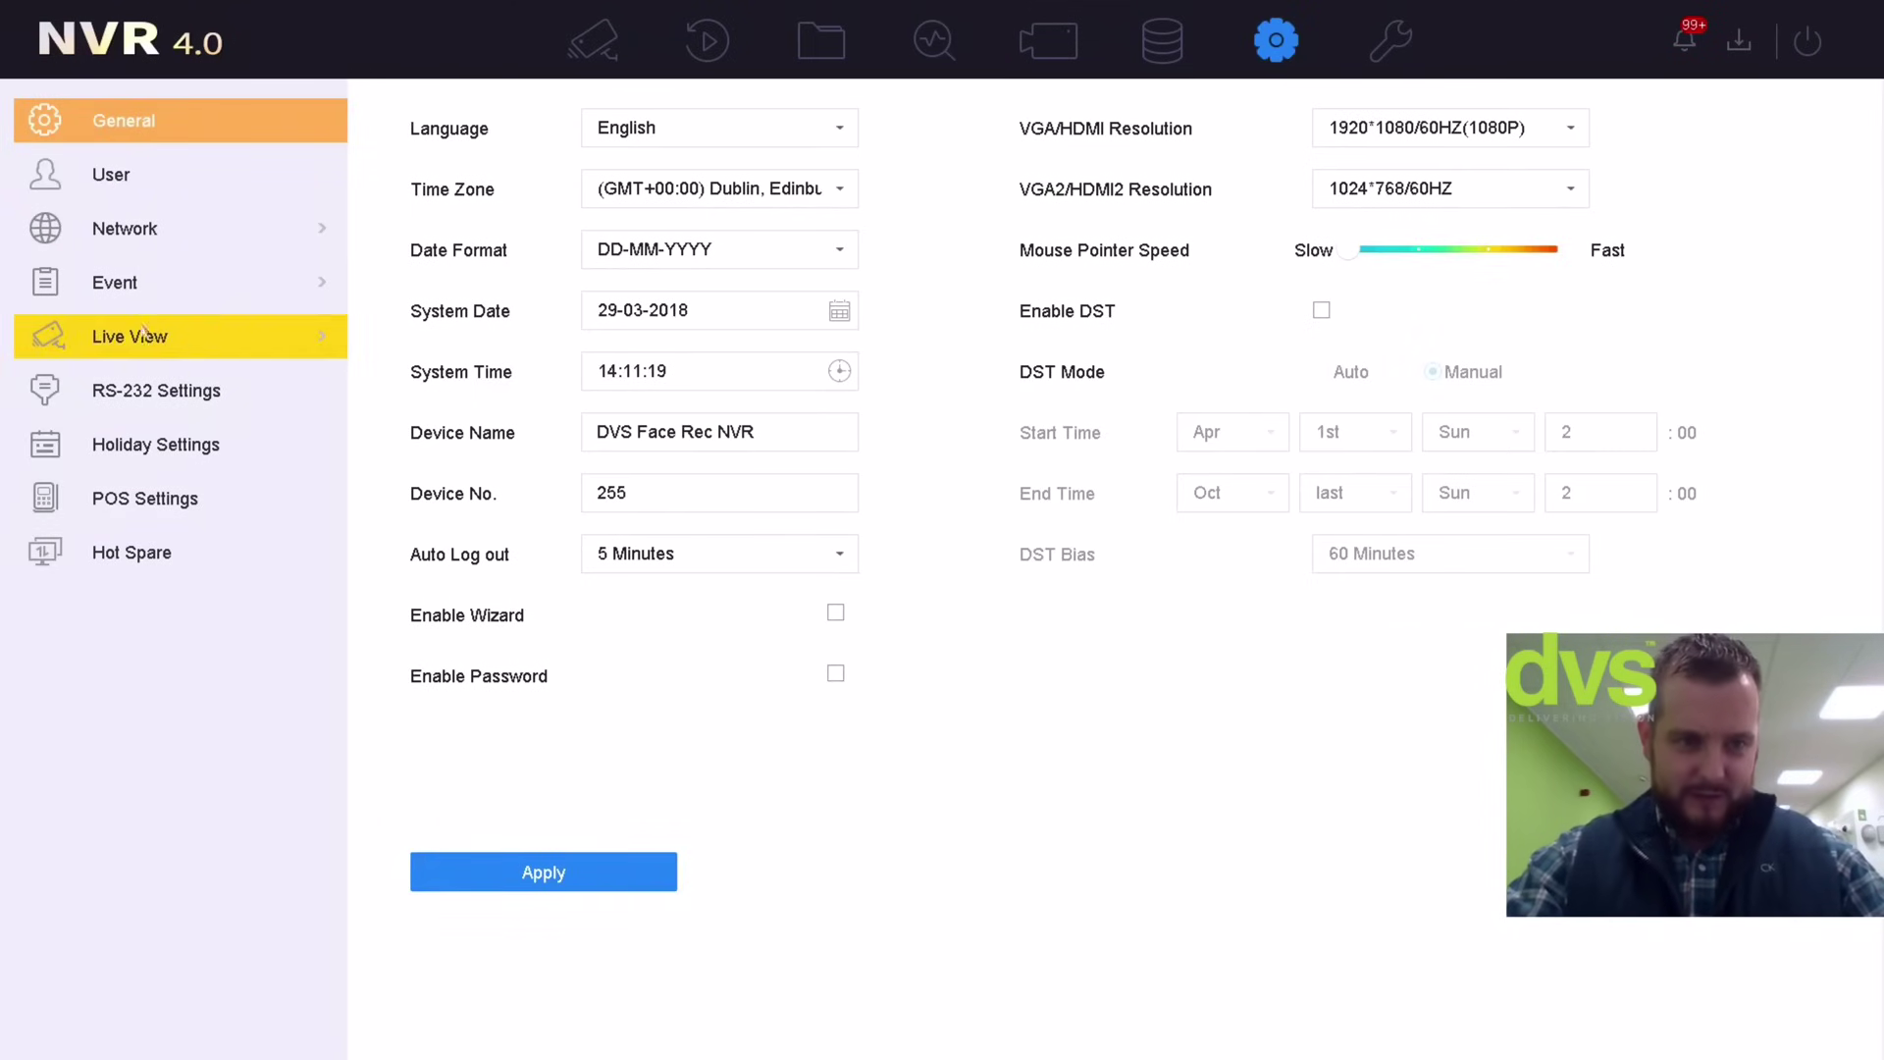
click(194, 275)
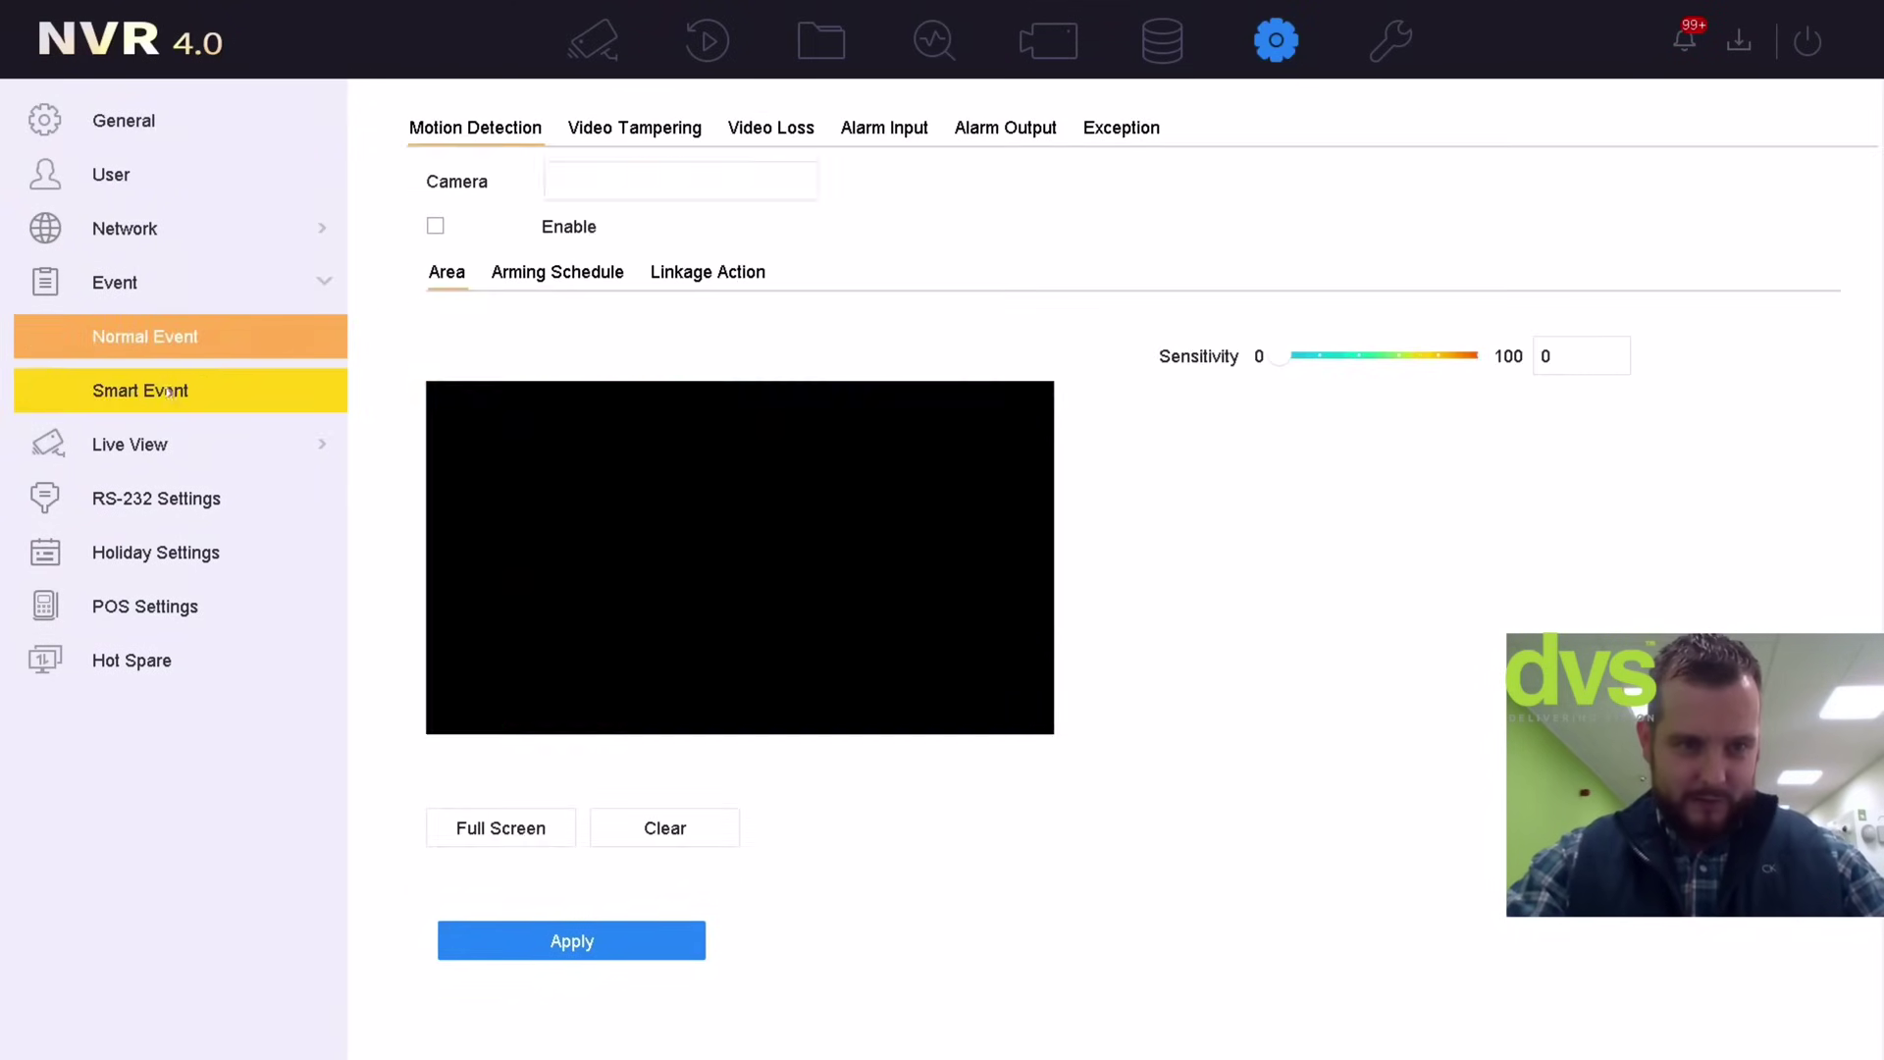
click(187, 390)
click(687, 115)
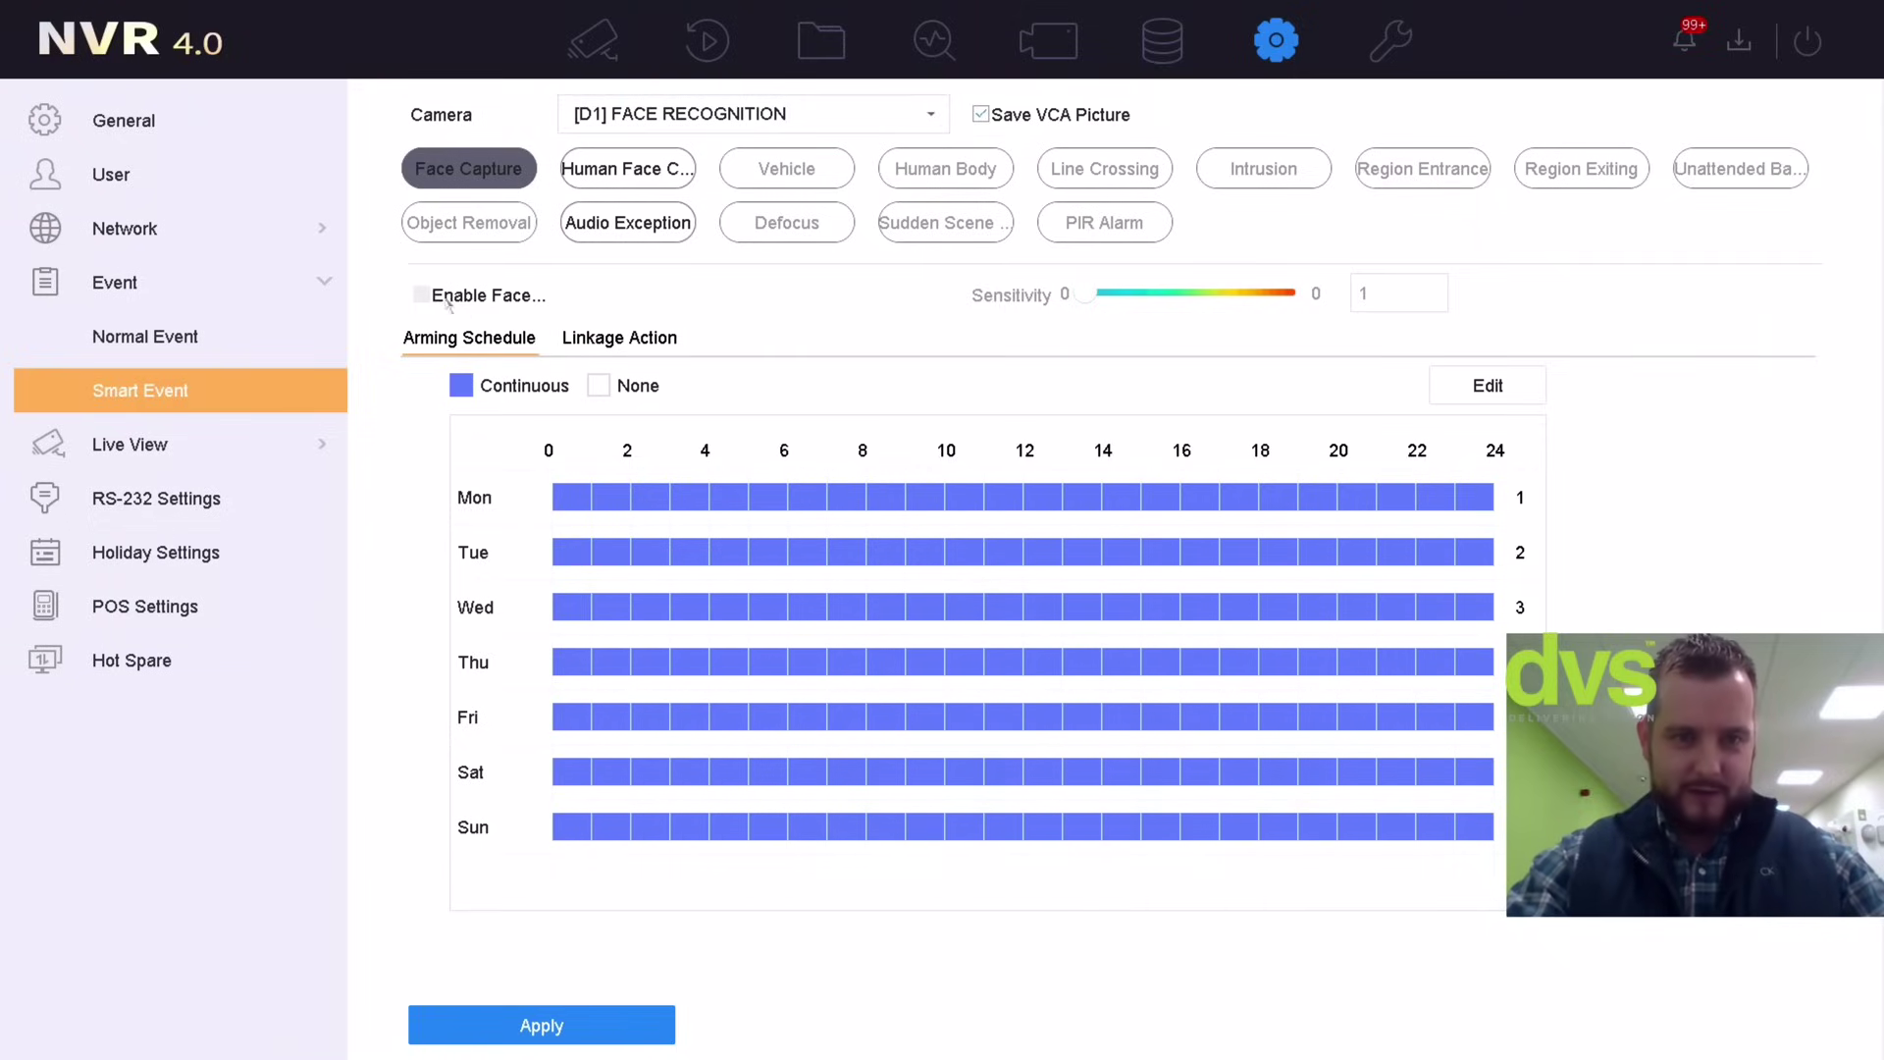
Show the camera's face picture comparison alarm parameters and view the available comparison modes without changing the mode
click(628, 168)
click(539, 298)
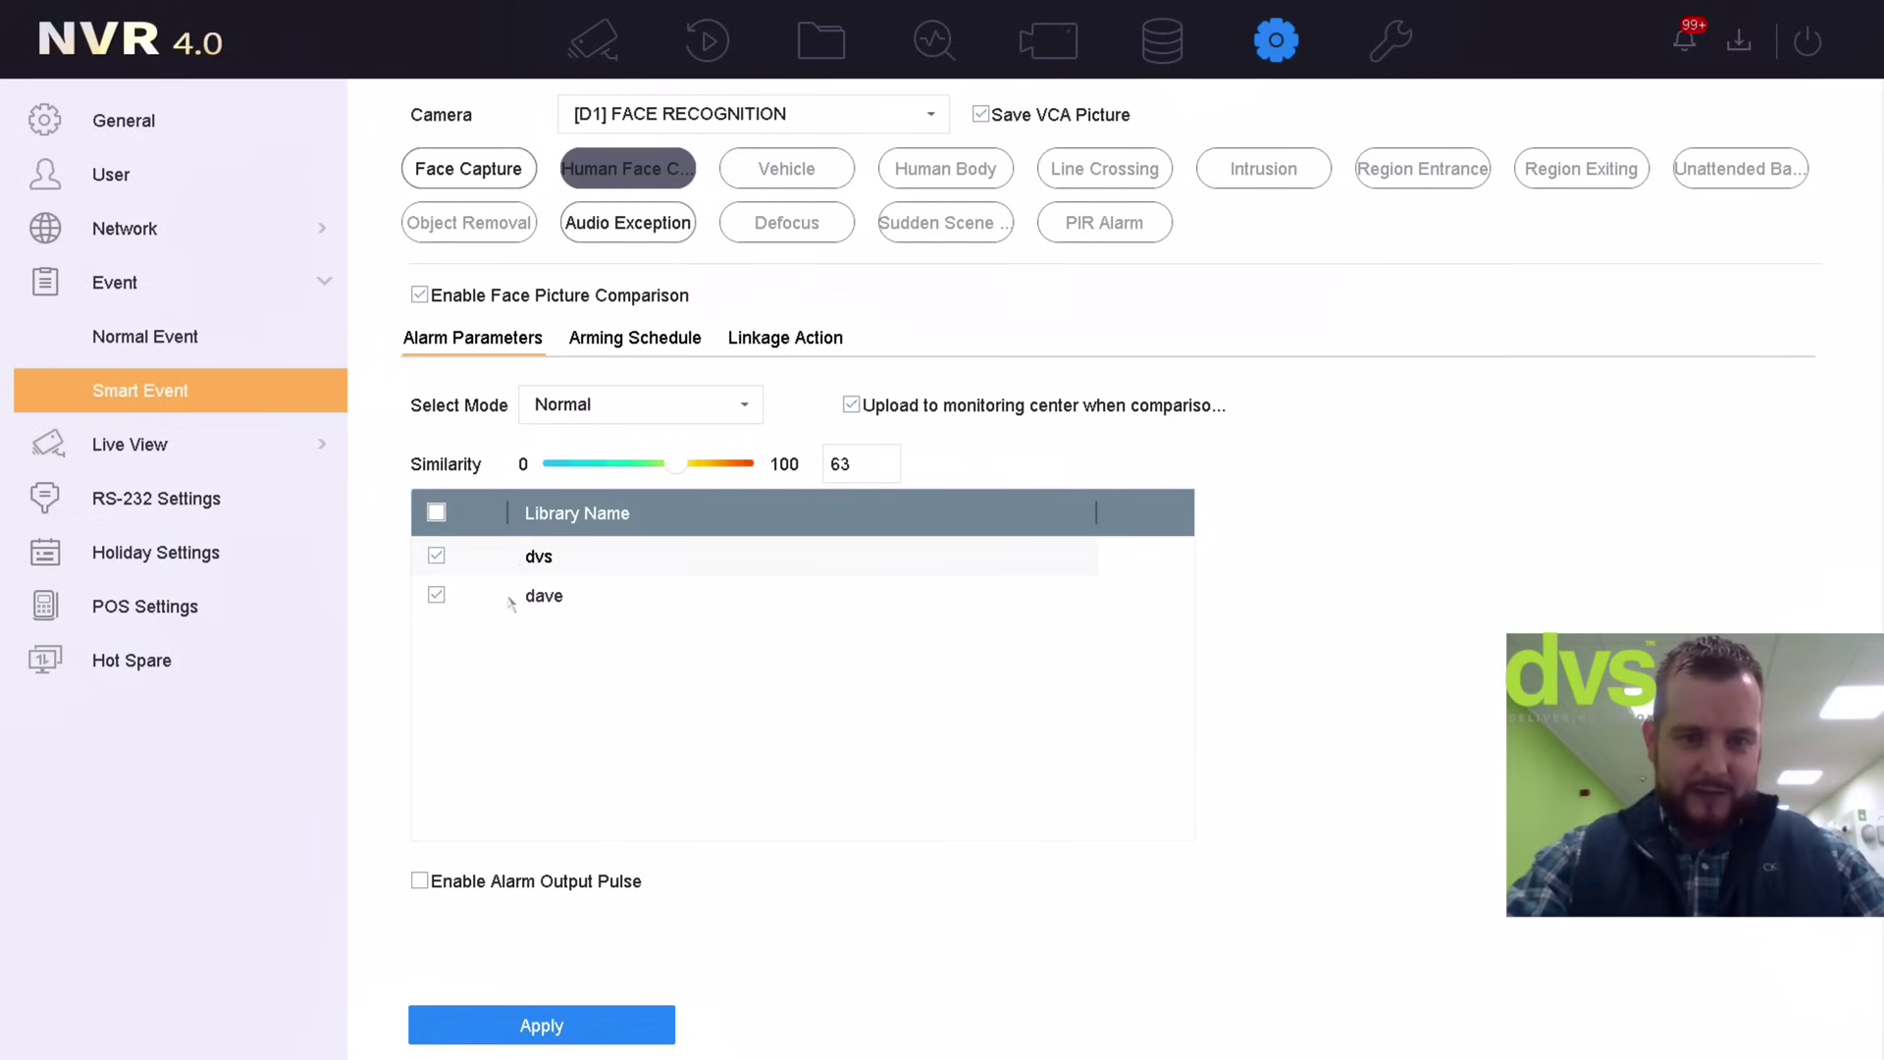
click(706, 403)
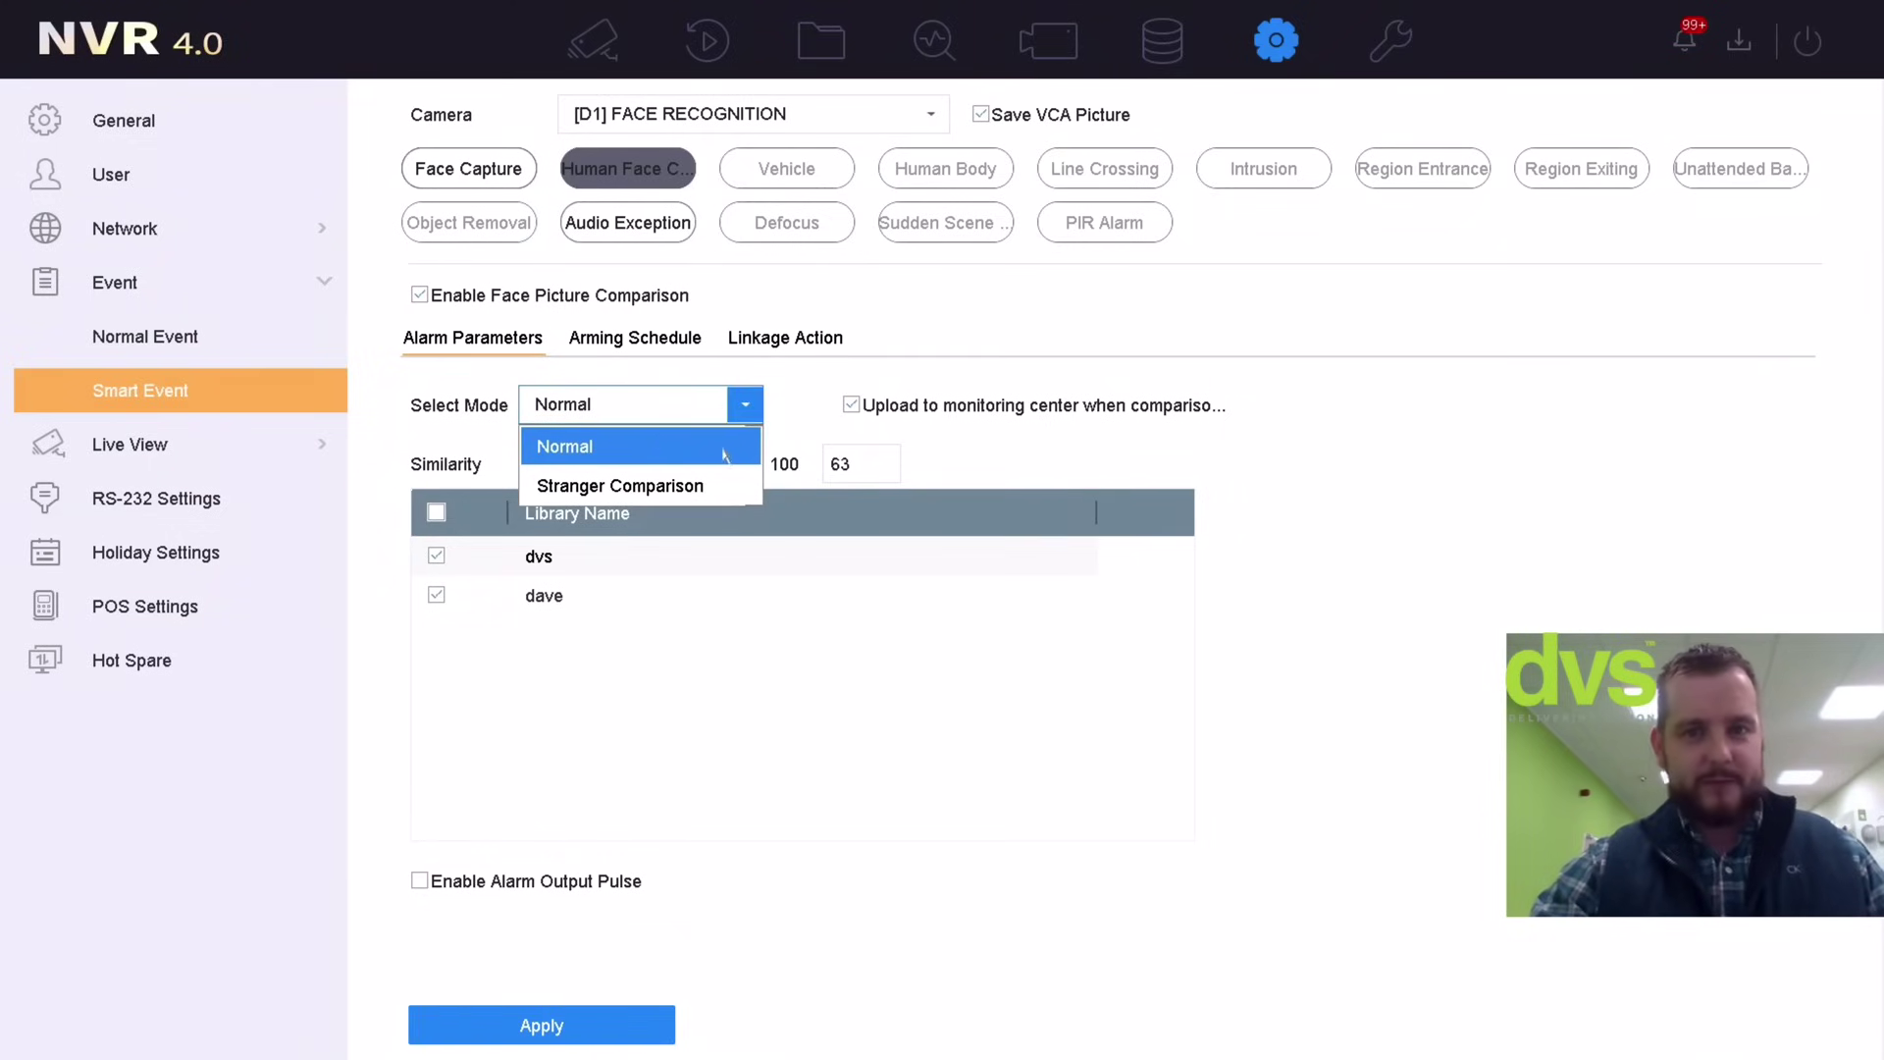
click(785, 705)
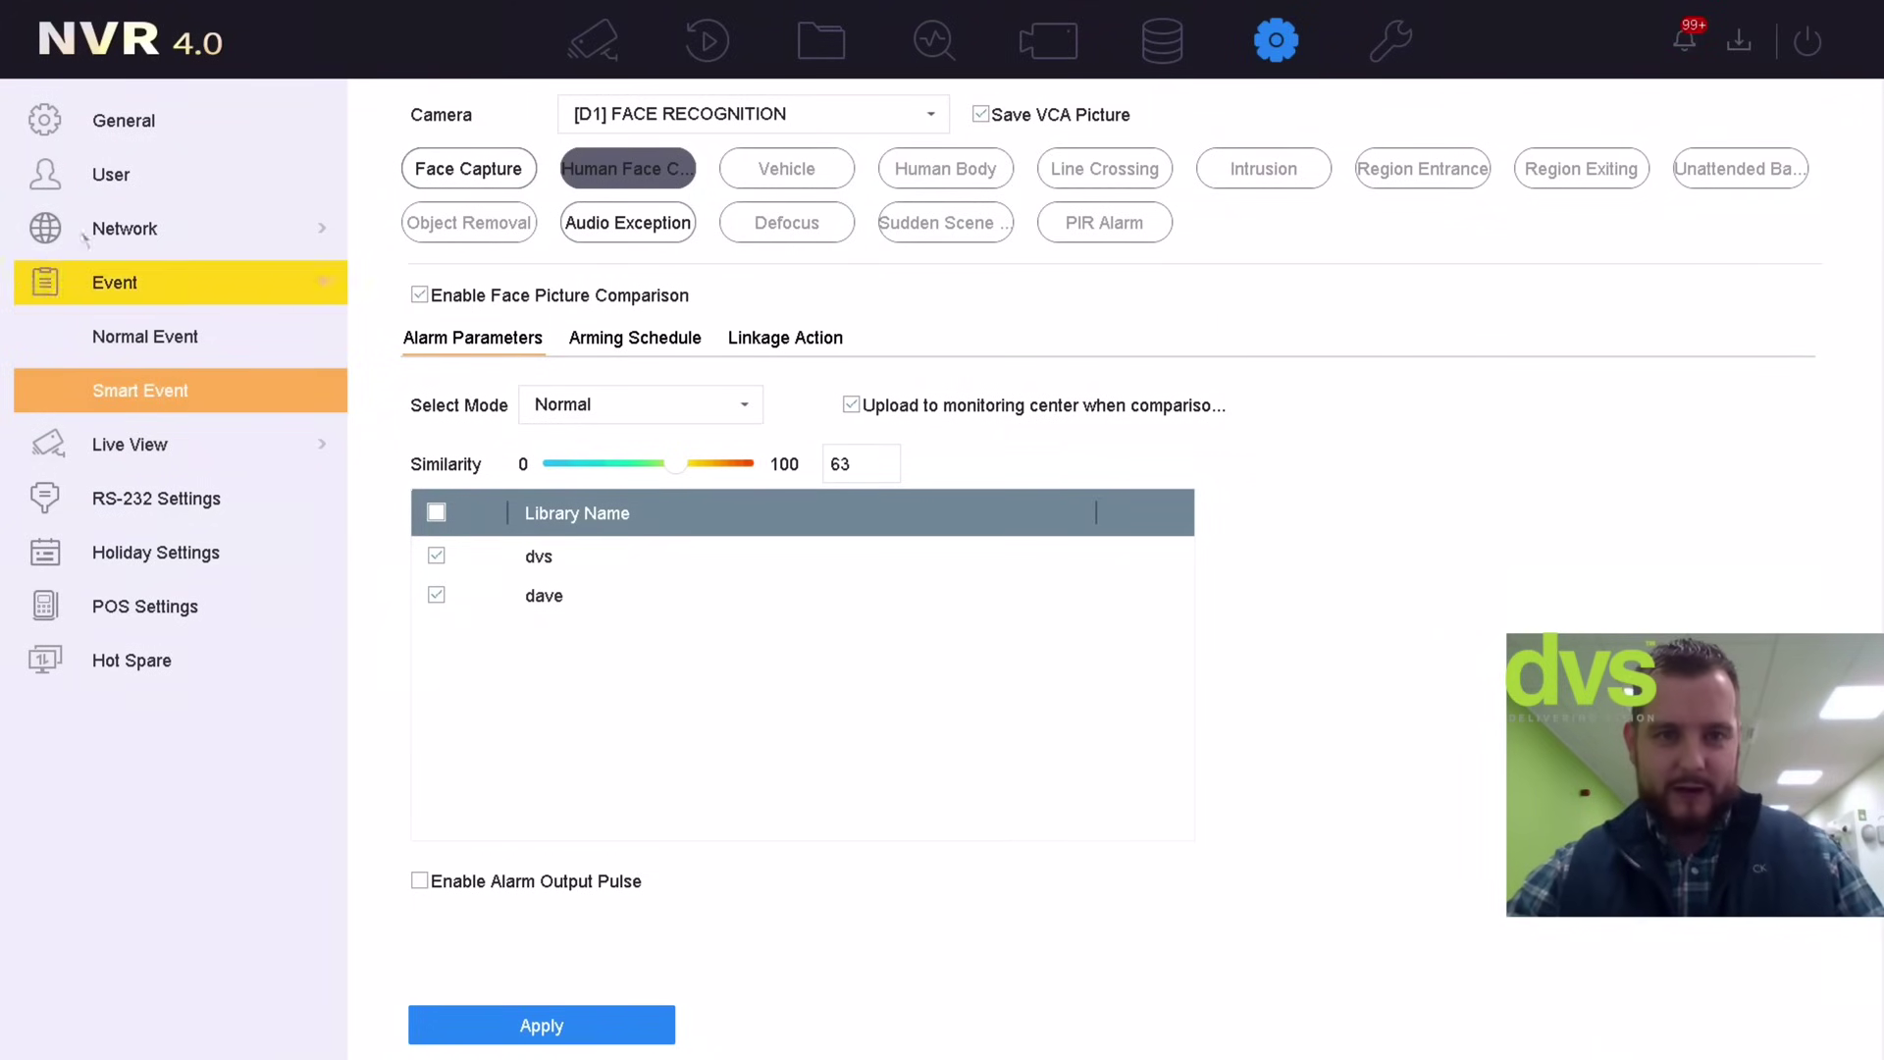
Return to the live view and check the face match in the target detection list
click(592, 41)
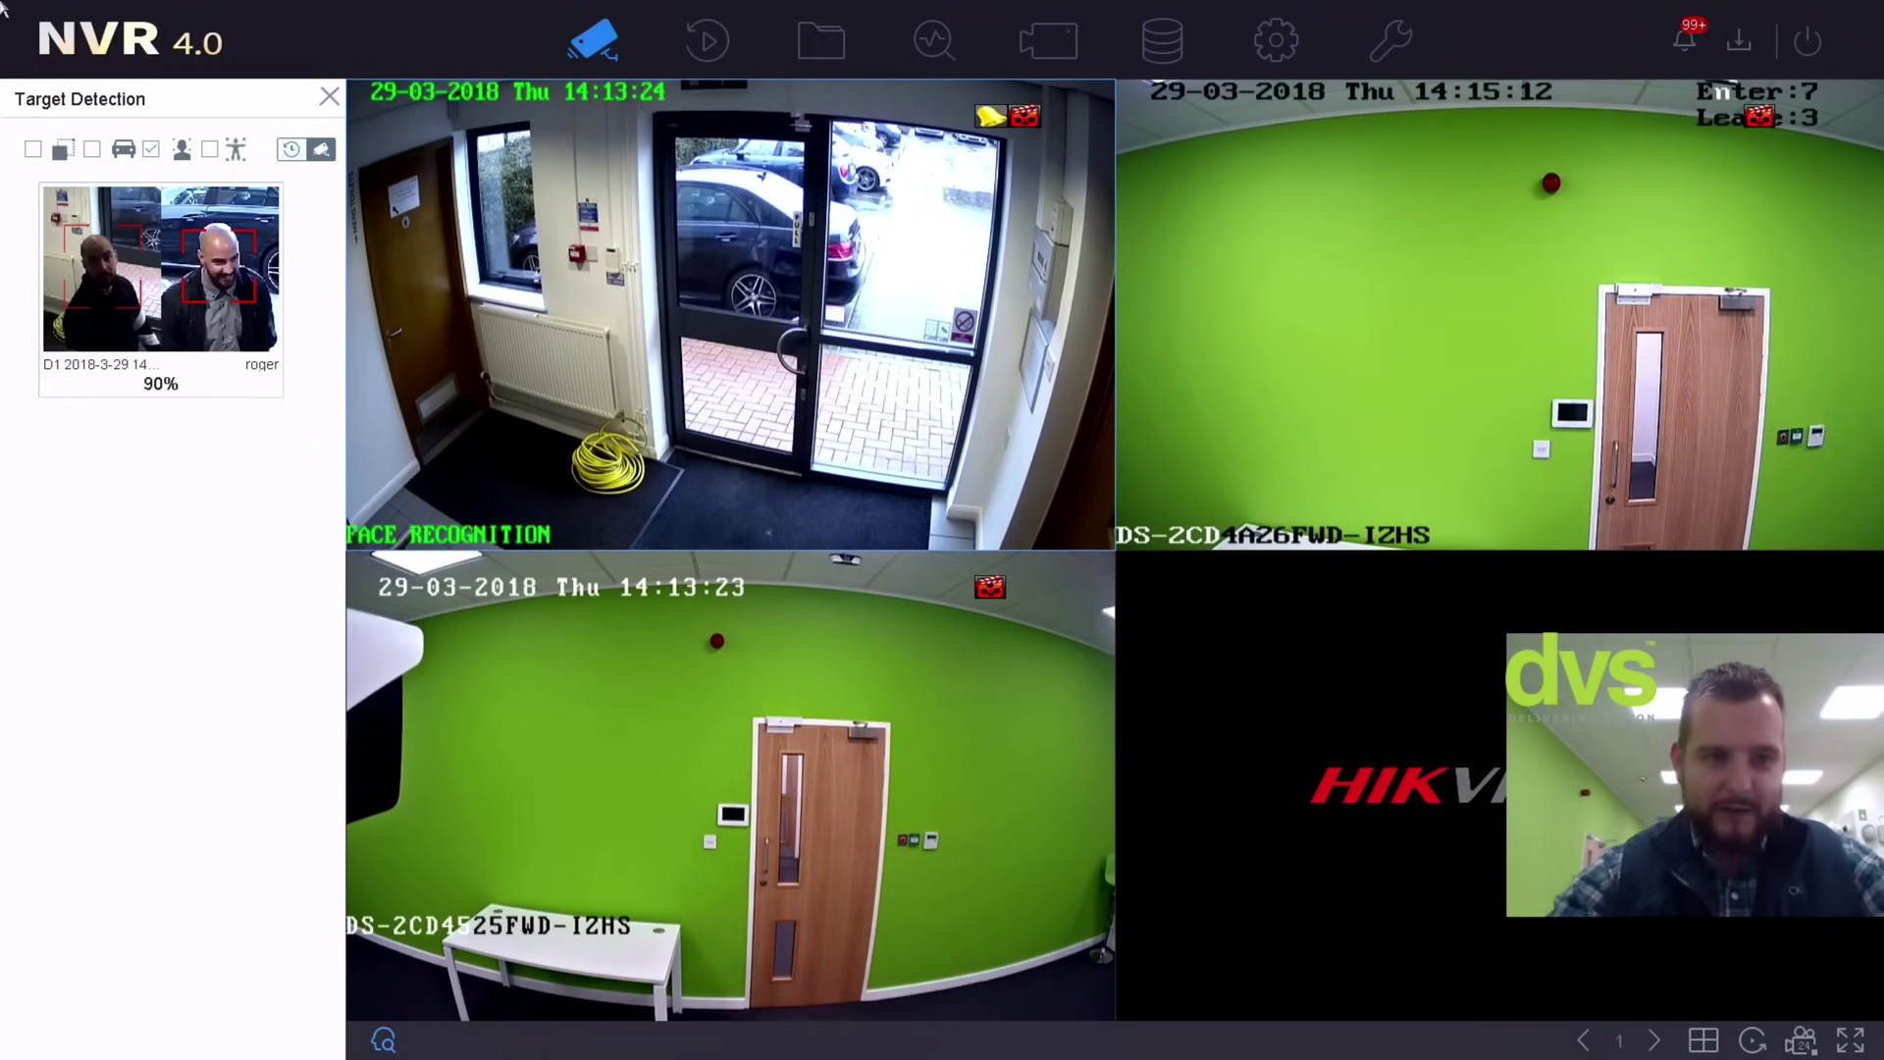
mouse_move(161, 289)
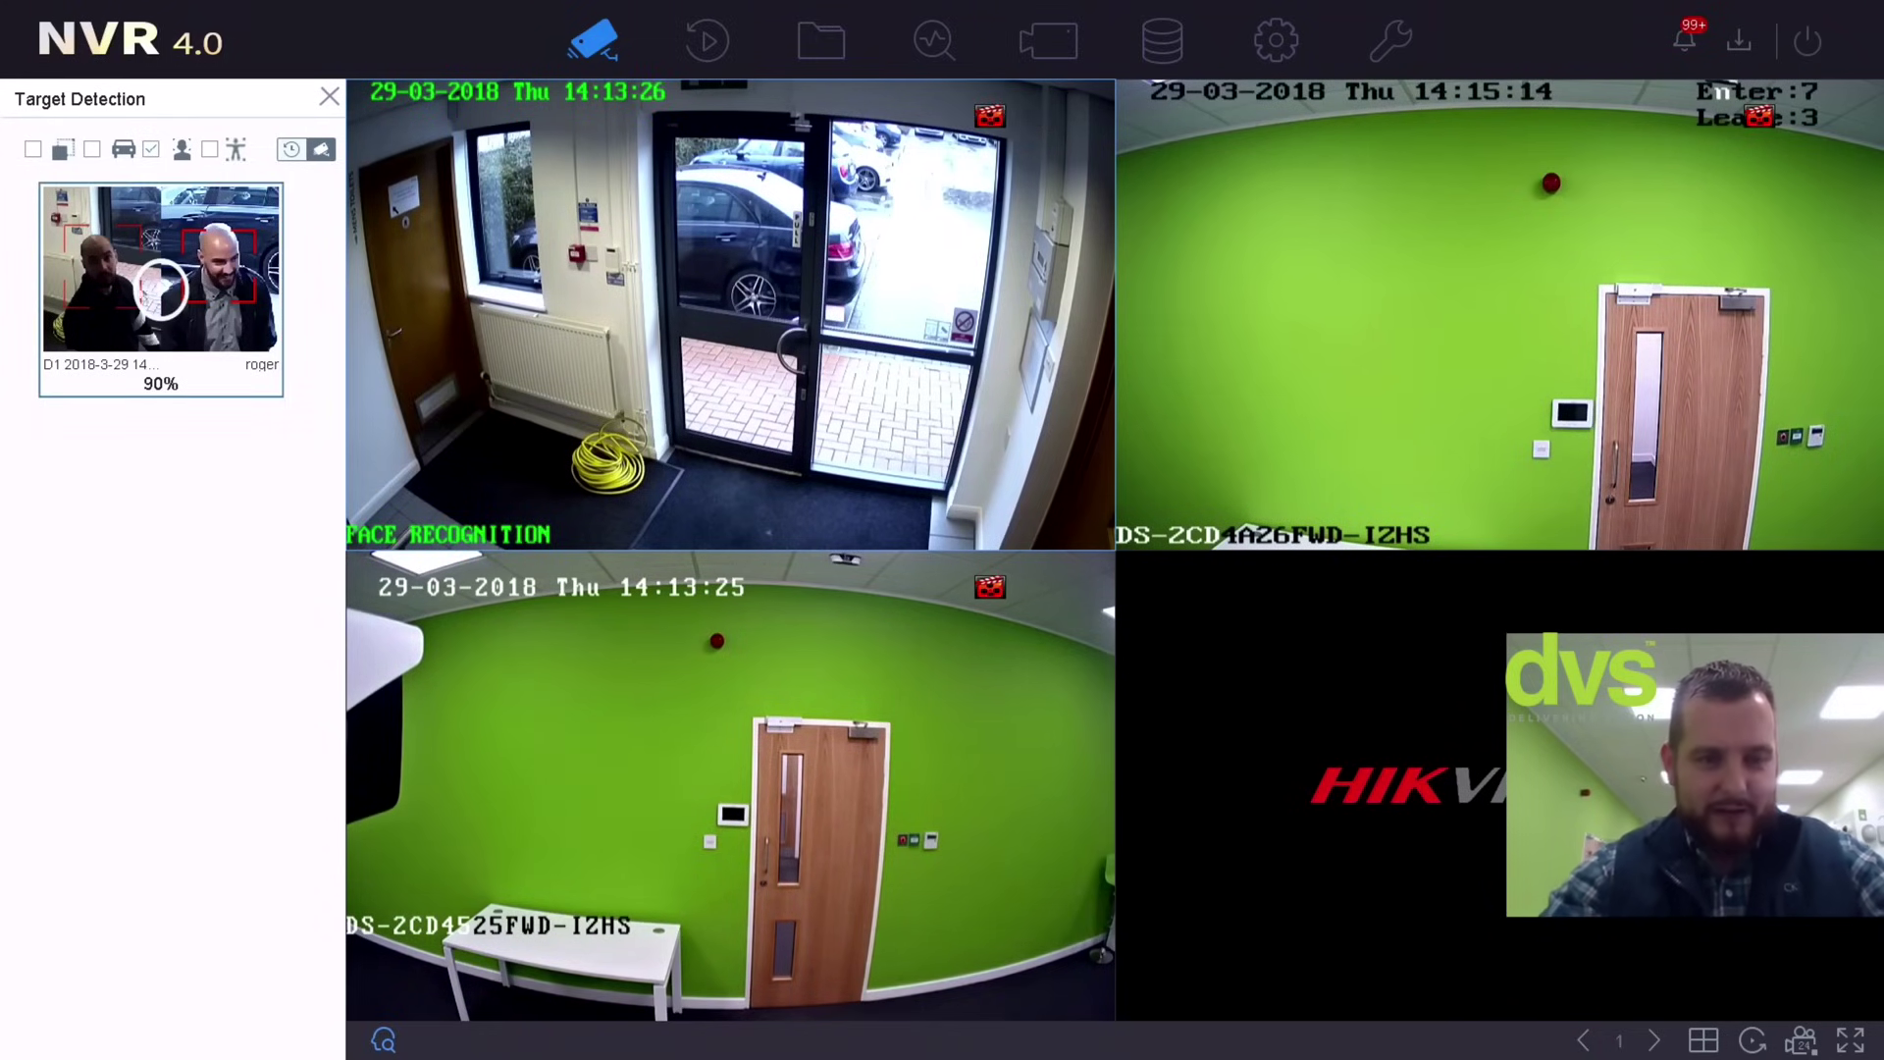